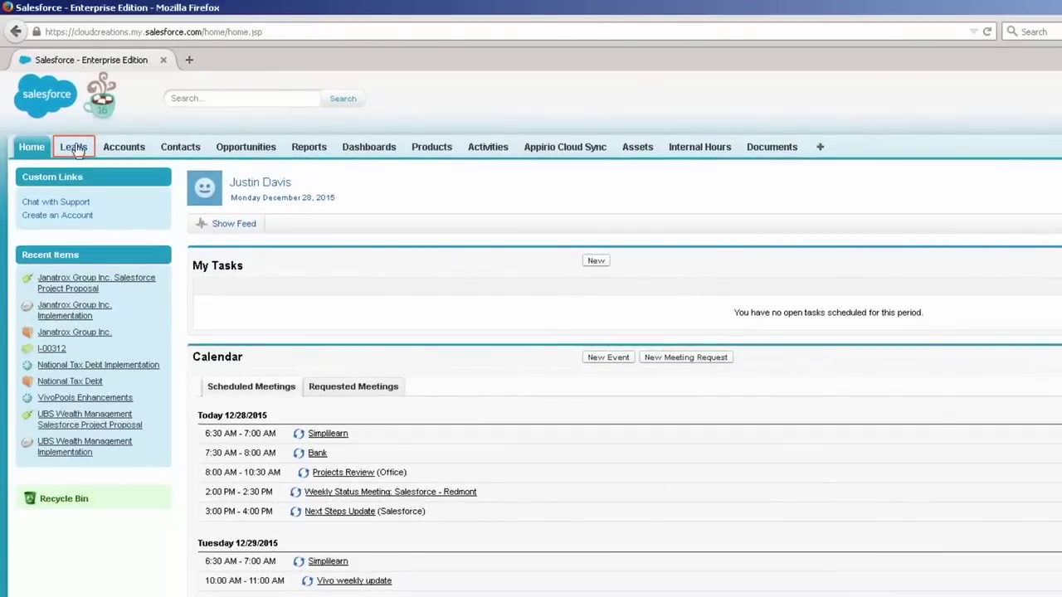
# Step: Go to Leads Home and glance at the Recently Viewed choices without changing them
pyautogui.click(75, 148)
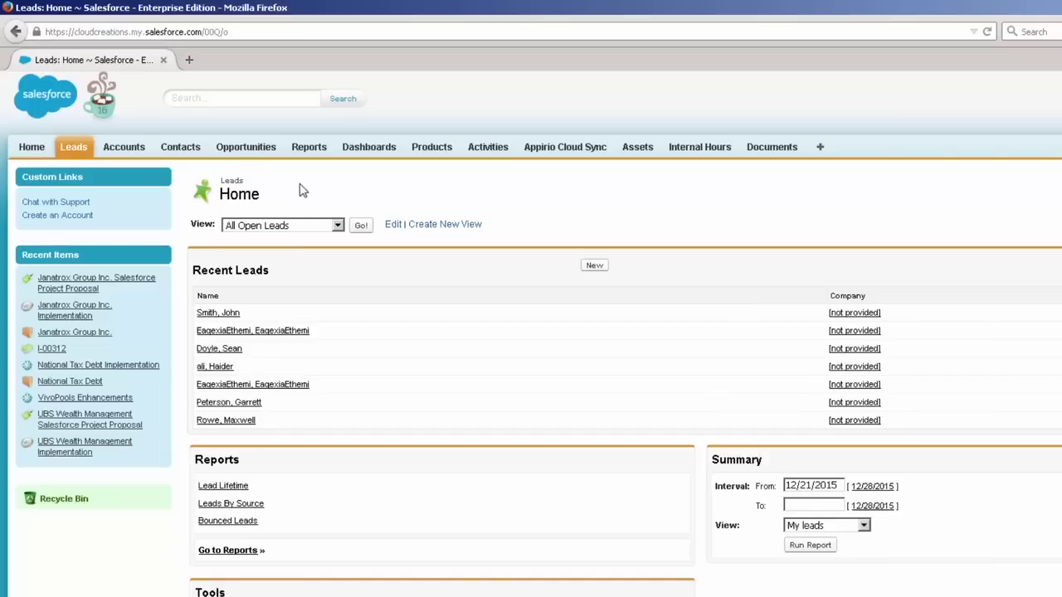
pyautogui.doubleClick(246, 197)
pyautogui.click(385, 182)
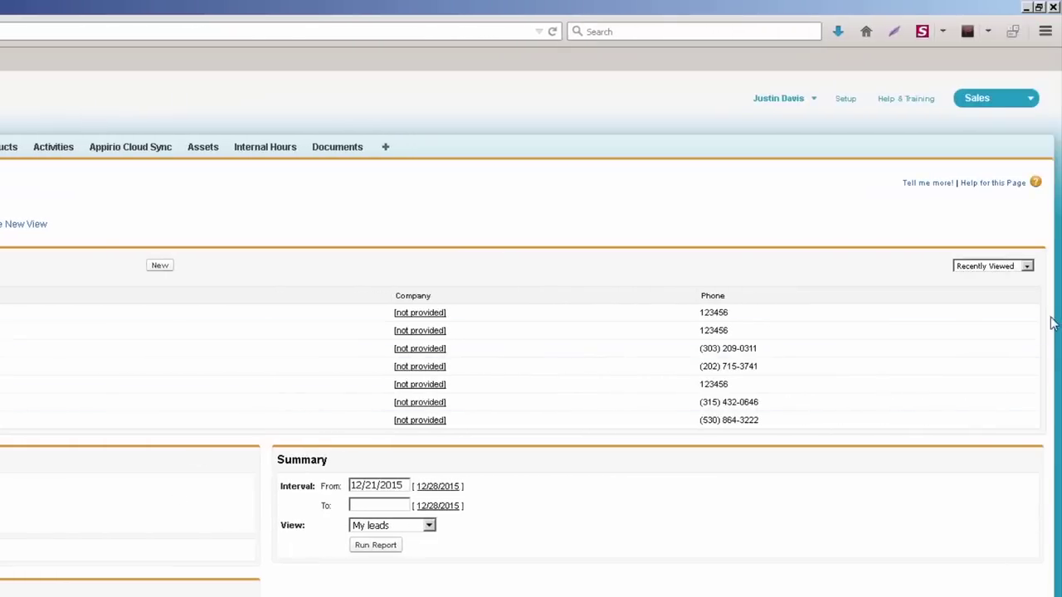
pyautogui.click(1022, 272)
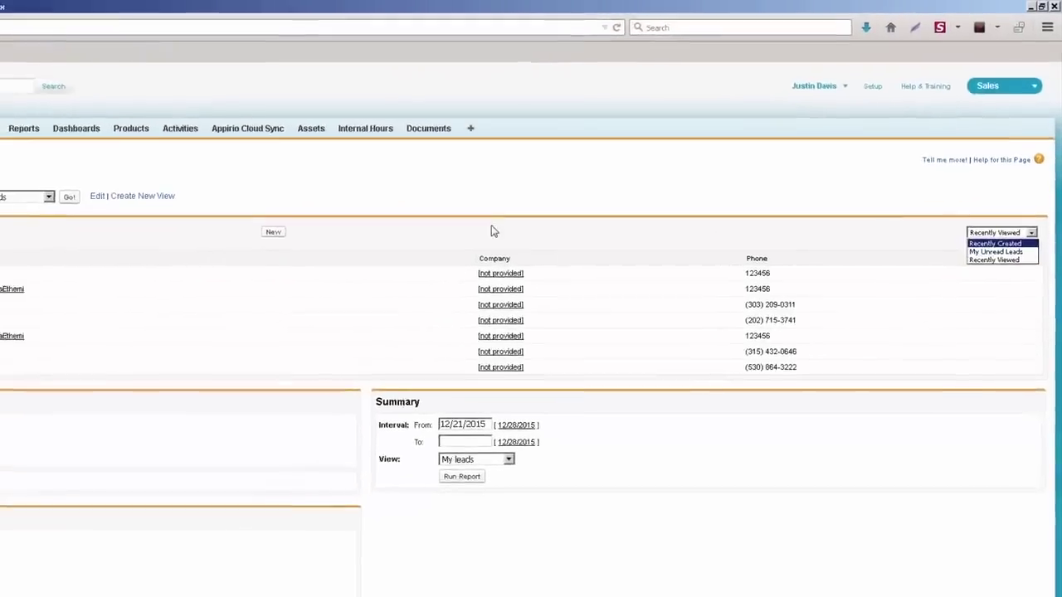
pyautogui.click(491, 232)
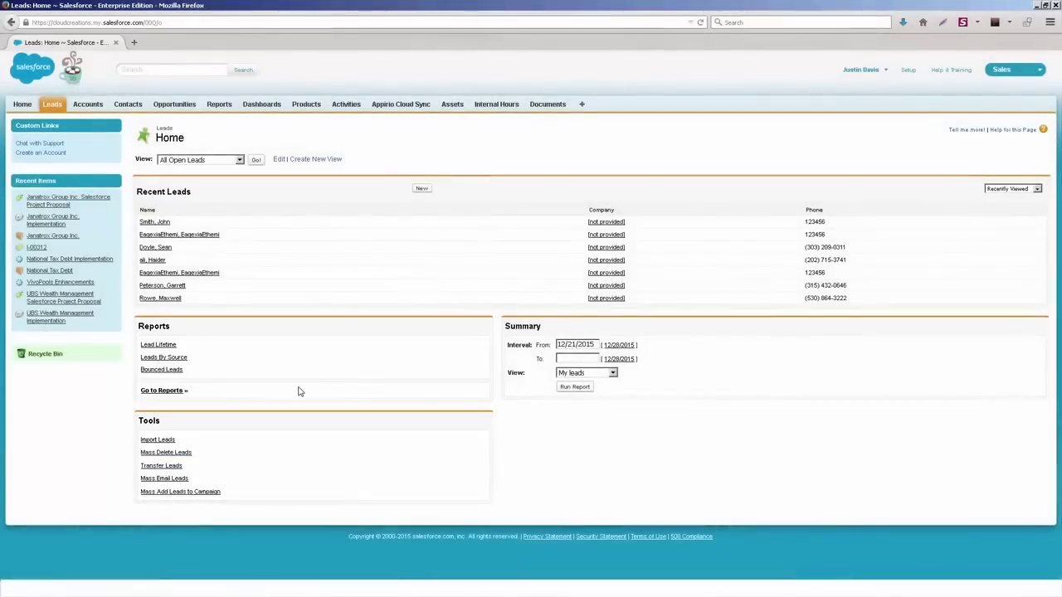
pyautogui.click(155, 442)
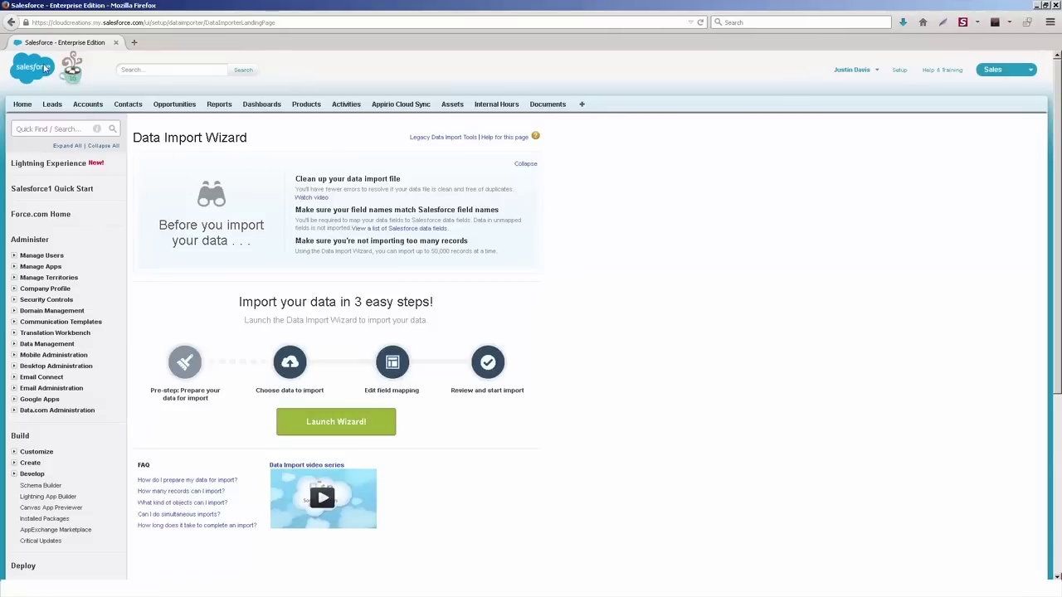
pyautogui.click(12, 23)
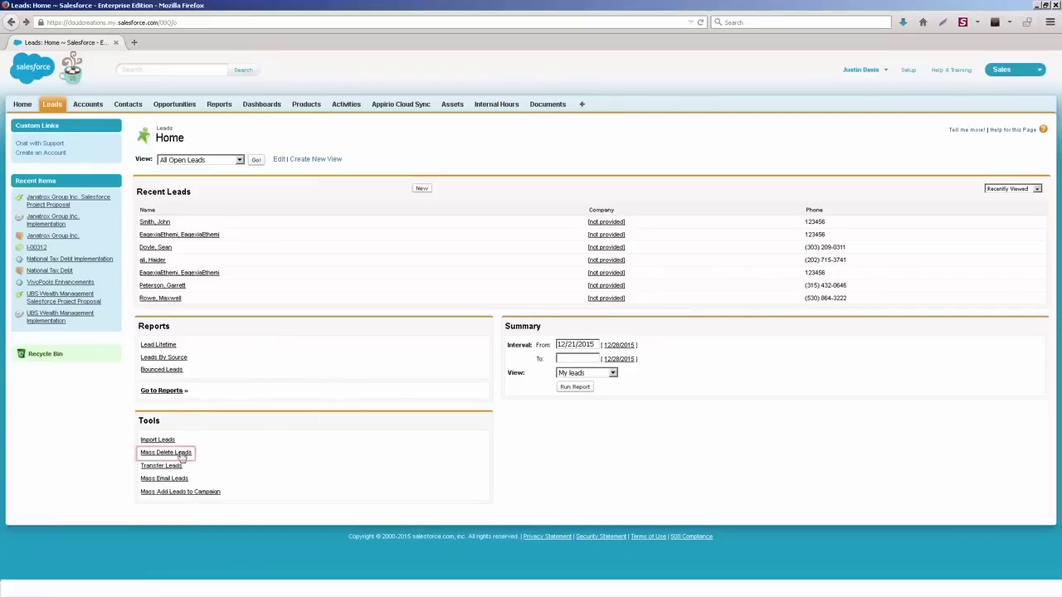
pyautogui.click(153, 453)
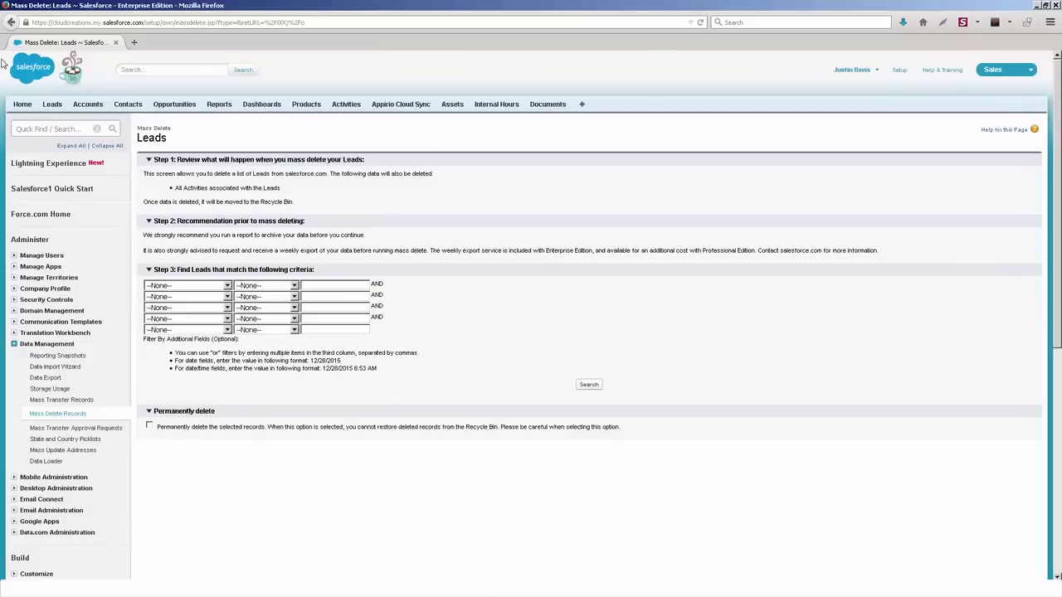
pyautogui.click(11, 22)
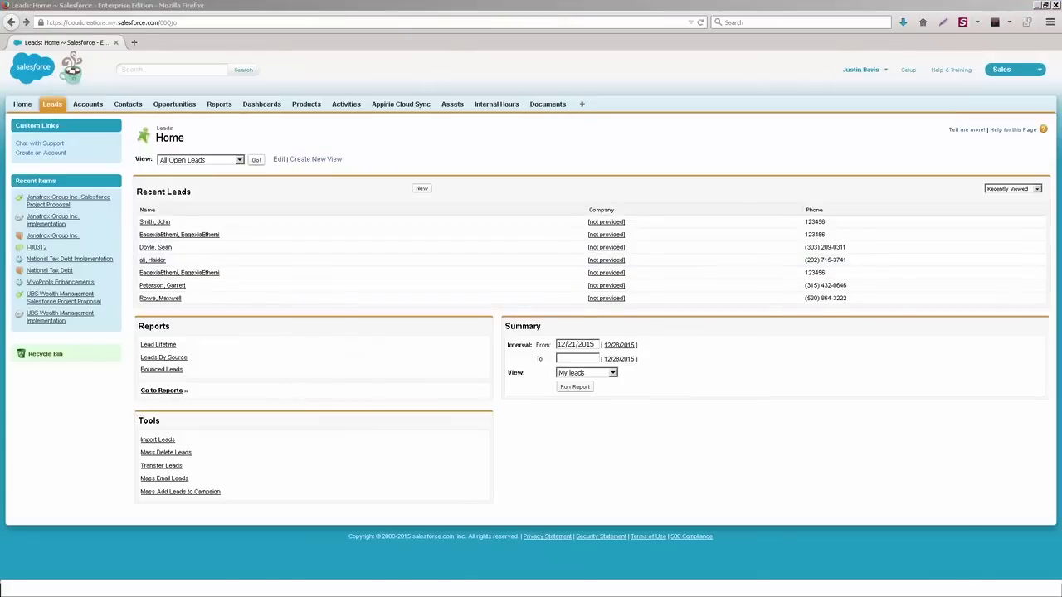
pyautogui.click(181, 467)
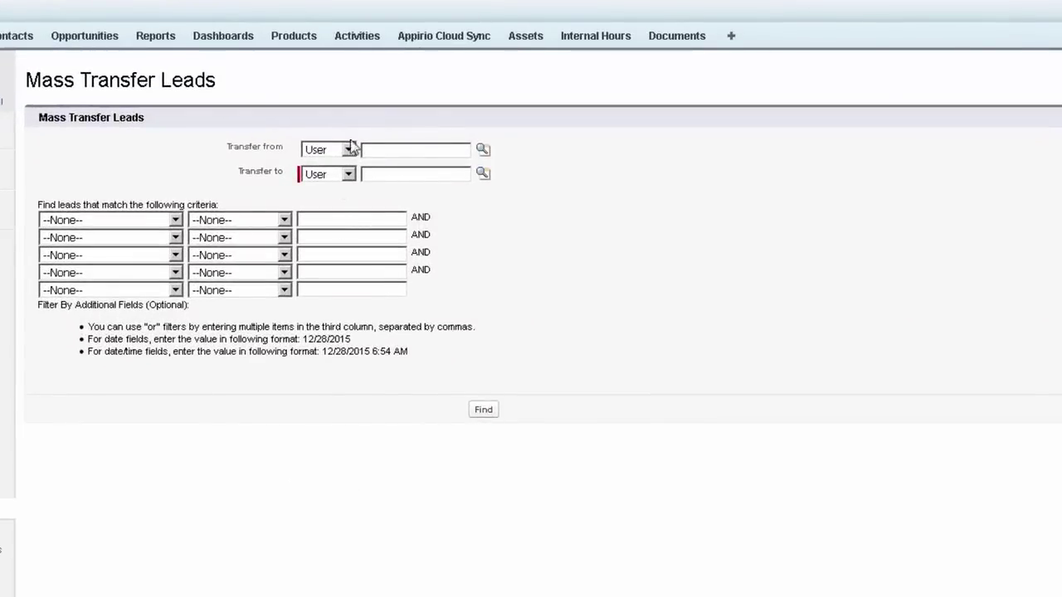
pyautogui.click(402, 149)
pyautogui.click(451, 173)
pyautogui.click(119, 222)
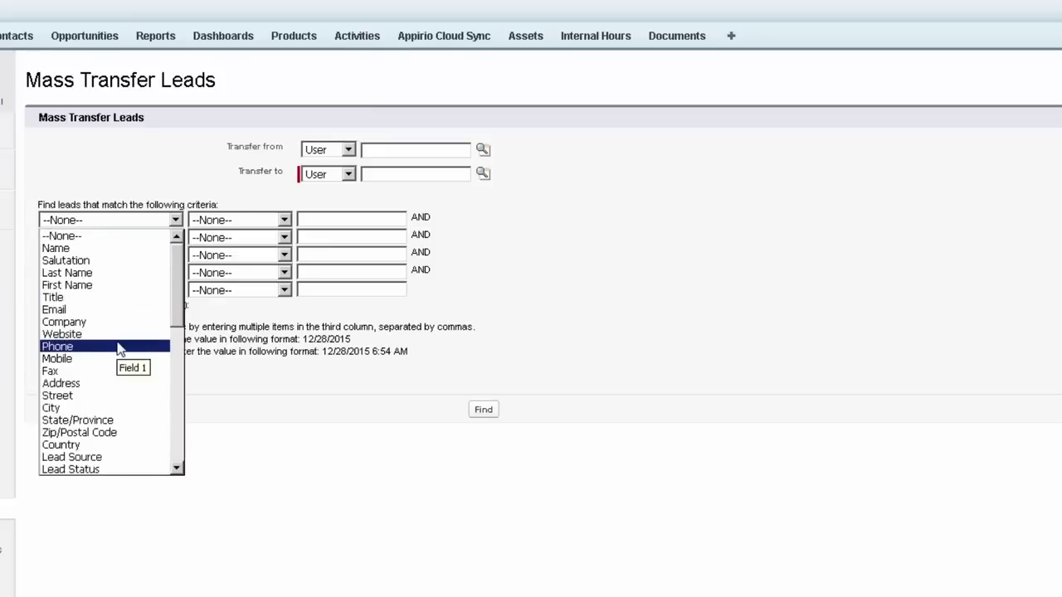
pyautogui.click(158, 236)
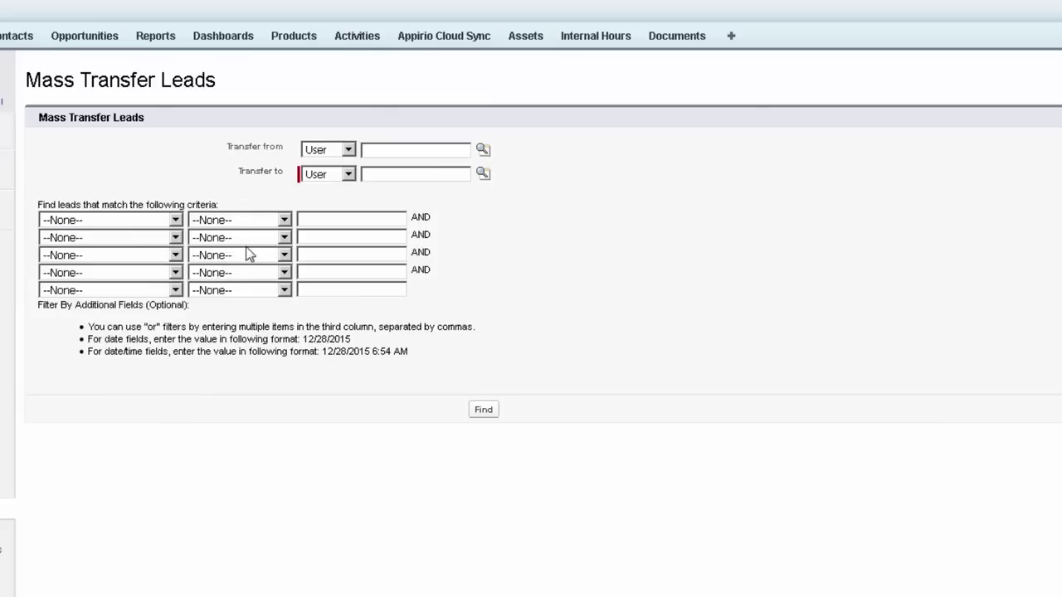
pyautogui.click(496, 408)
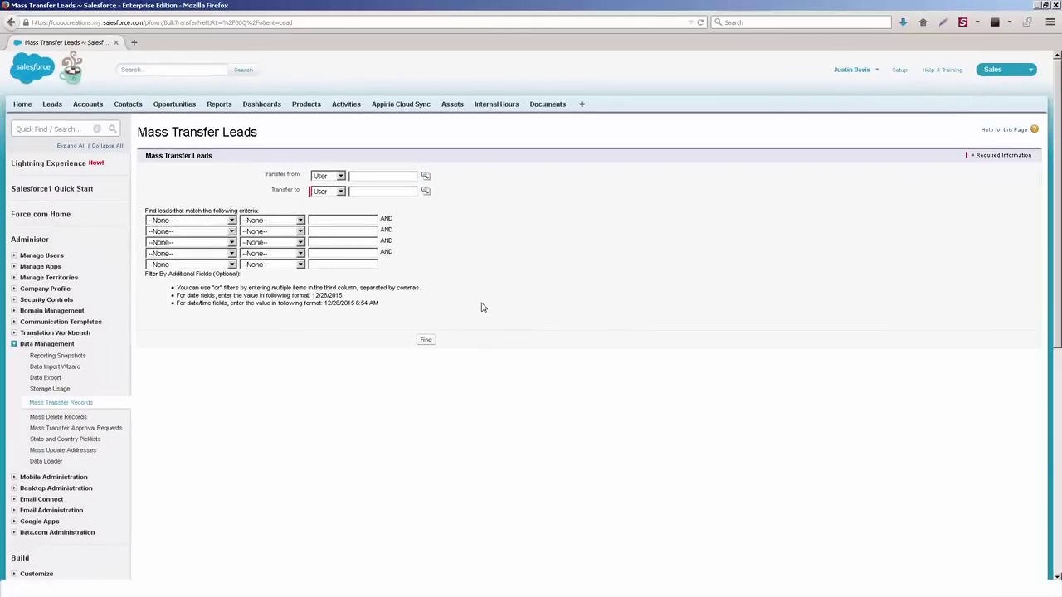
pyautogui.click(11, 22)
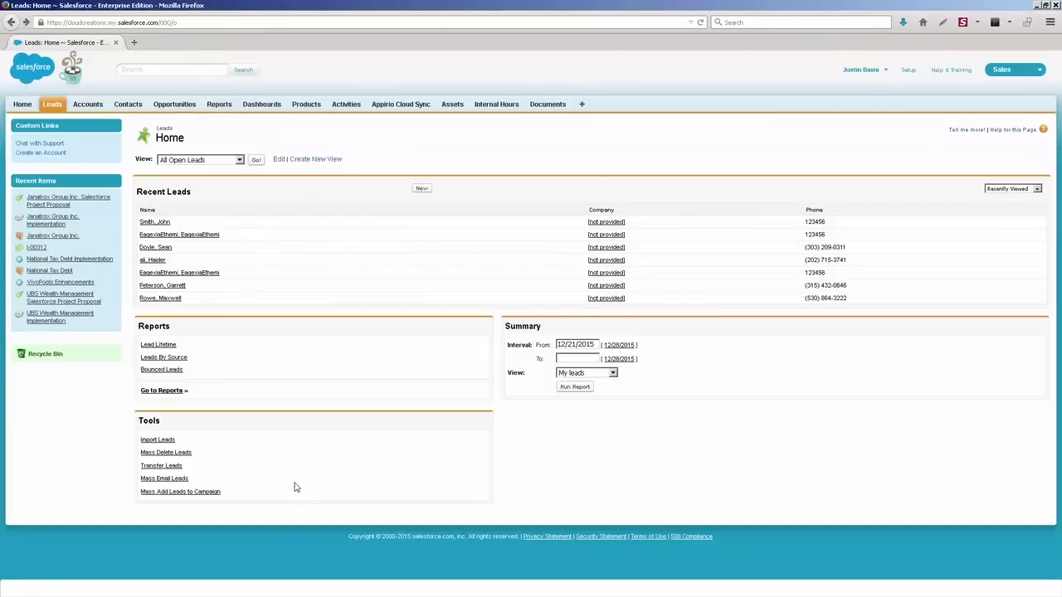
pyautogui.click(178, 480)
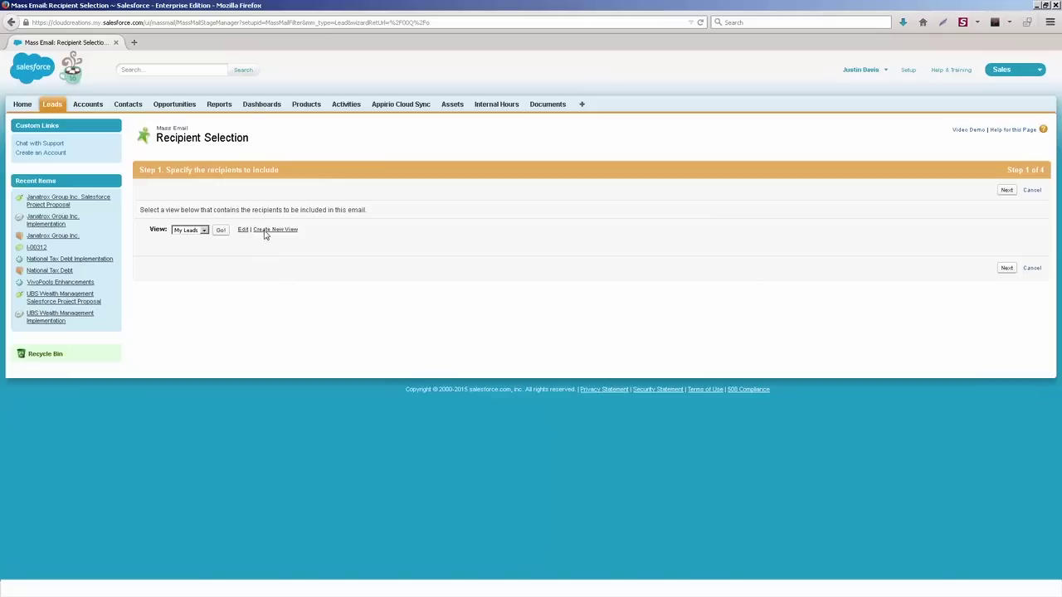
pyautogui.click(220, 231)
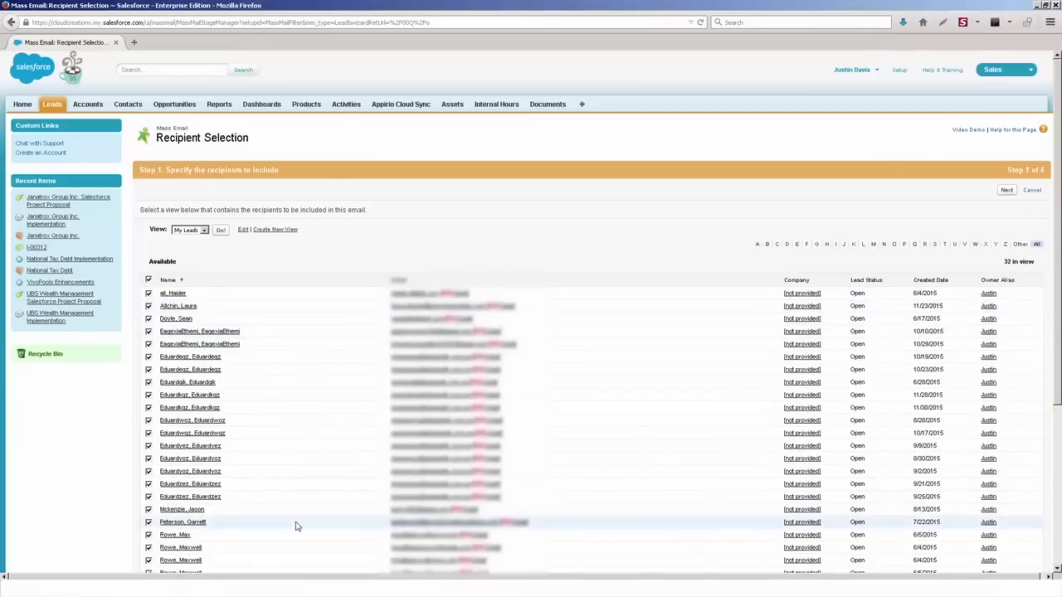
pyautogui.click(1003, 194)
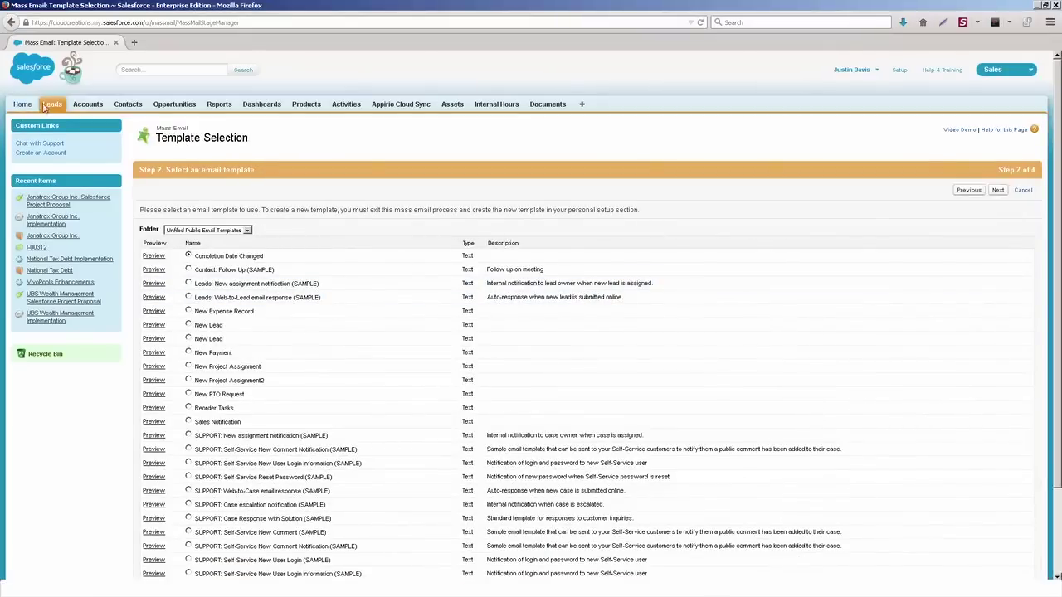
pyautogui.rightClick(362, 194)
pyautogui.click(374, 202)
pyautogui.rightClick(377, 201)
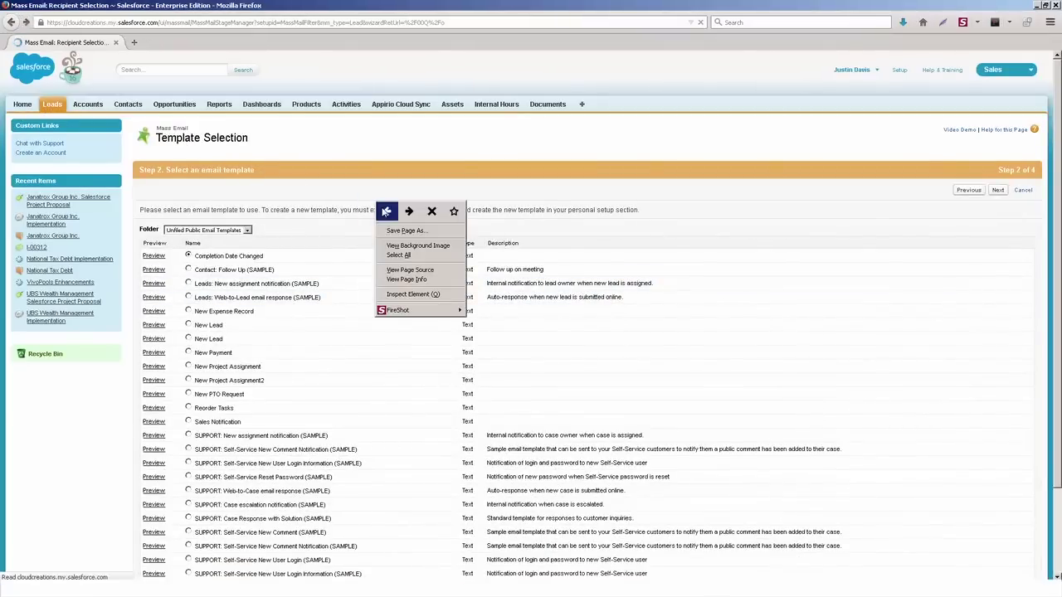
pyautogui.rightClick(399, 292)
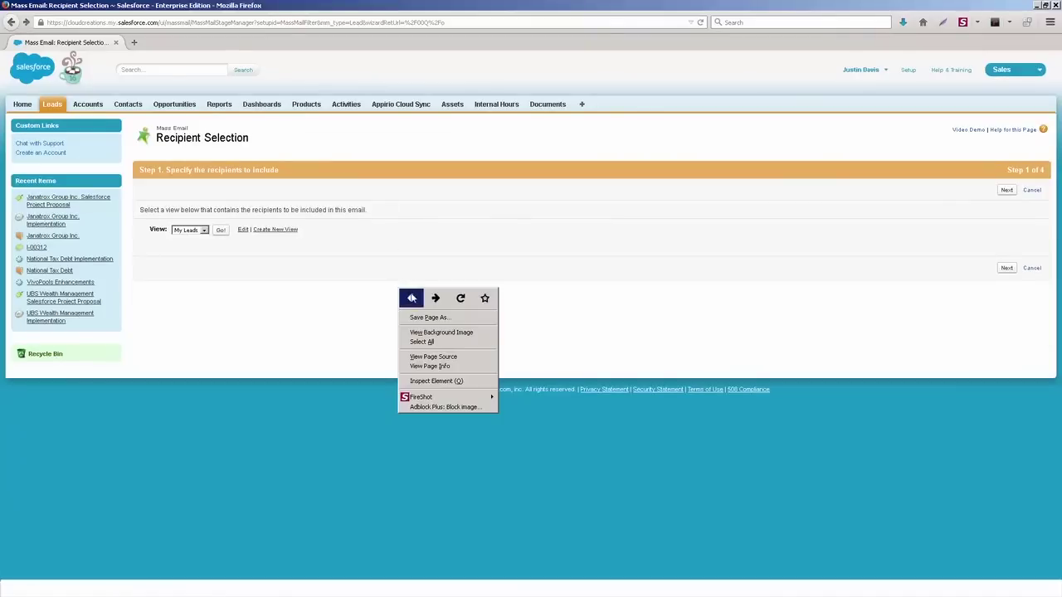
pyautogui.click(413, 299)
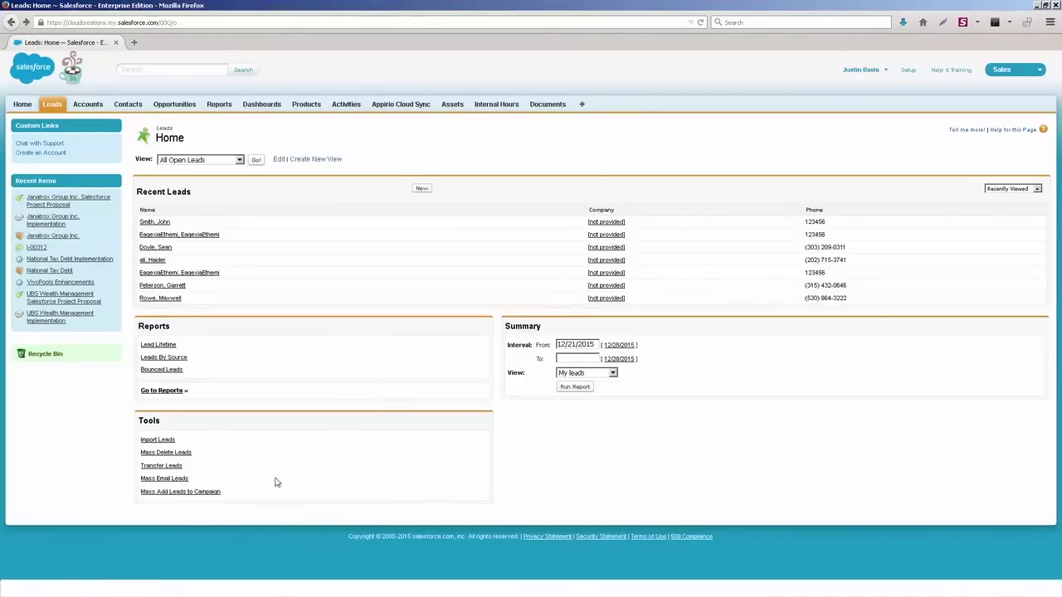
pyautogui.click(175, 493)
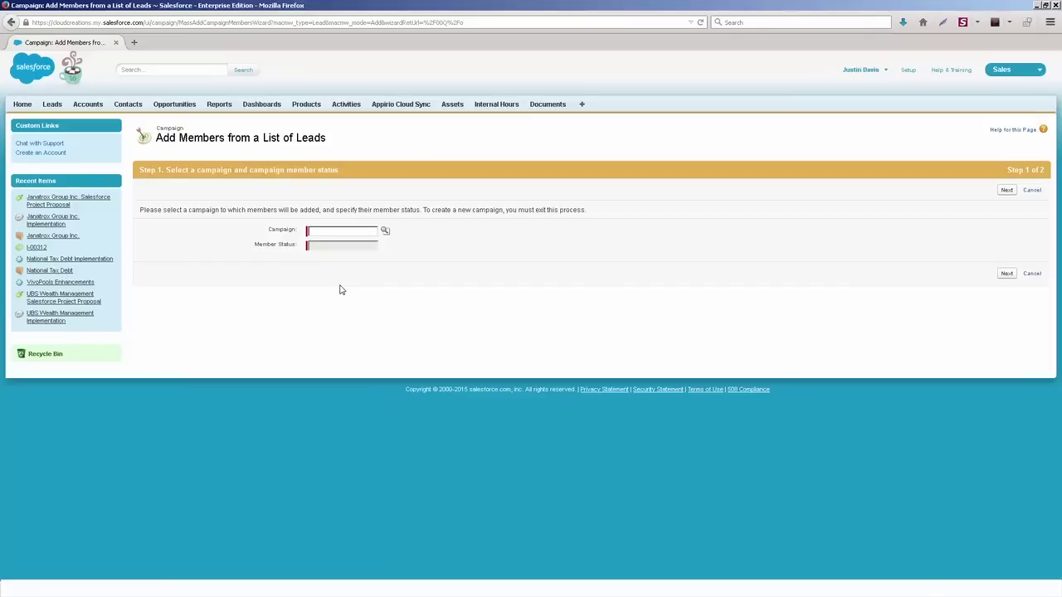
pyautogui.rightClick(198, 197)
pyautogui.click(208, 204)
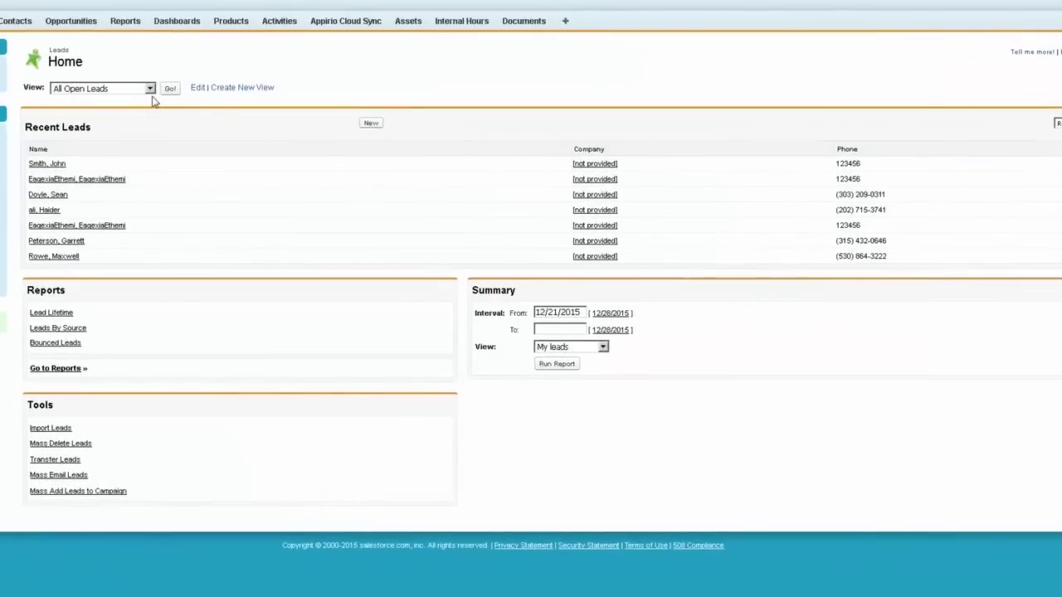
# Step: Browse the lead views, keeping All Open Leads and then trying Today's Leads
pyautogui.click(150, 89)
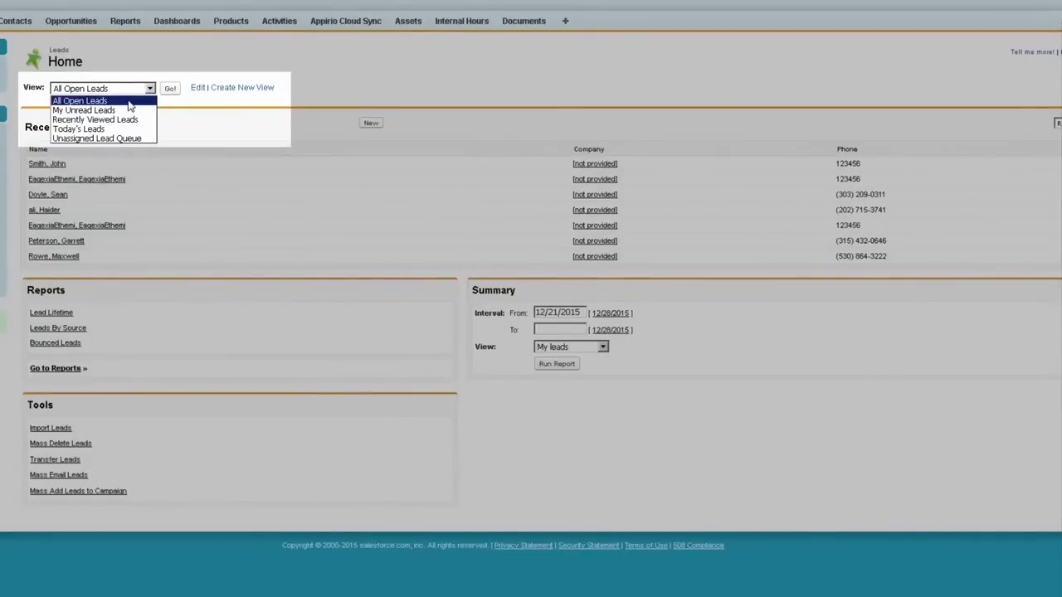
pyautogui.click(131, 102)
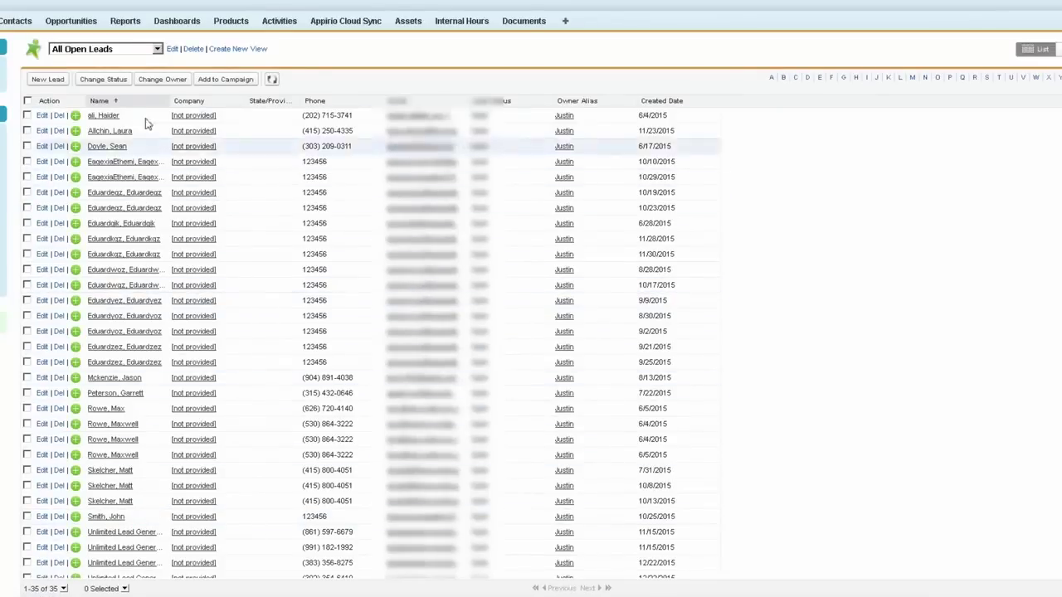
pyautogui.click(156, 50)
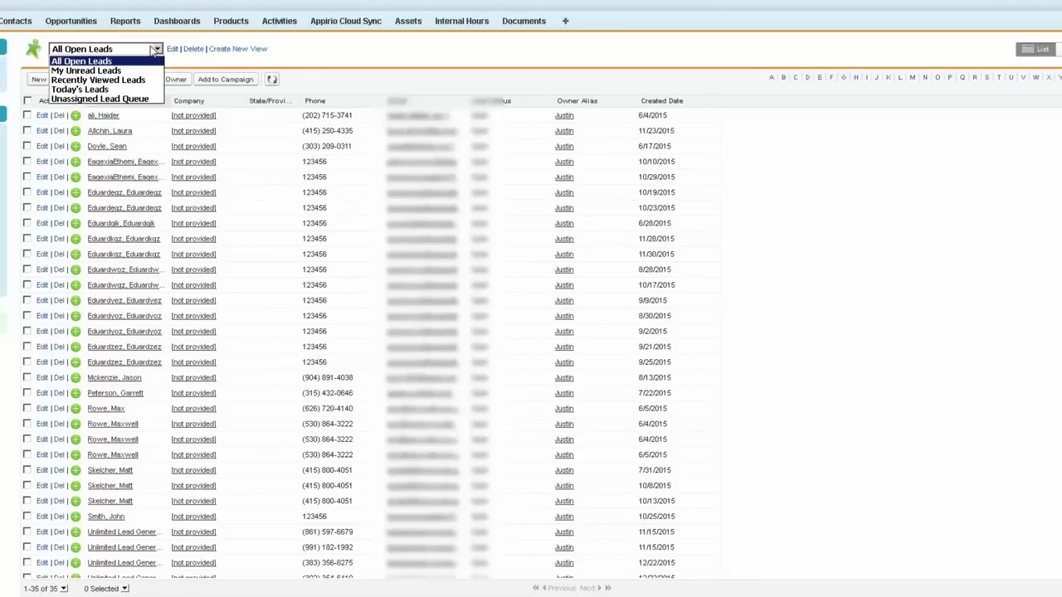
pyautogui.click(124, 89)
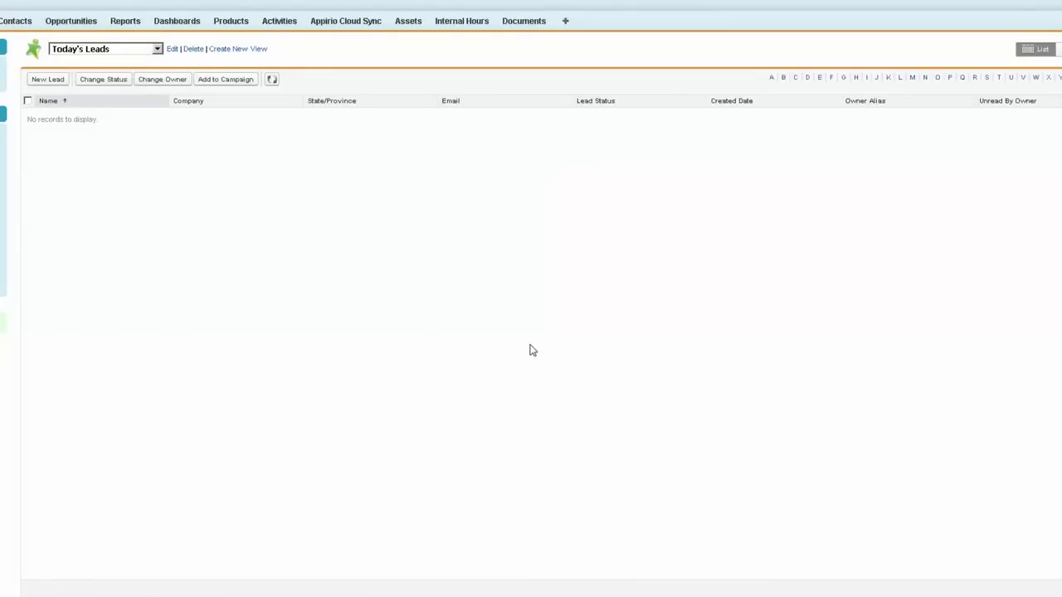
# Step: Show My Unread Leads (27 records), then switch back to All Open Leads (35 records)
pyautogui.click(136, 51)
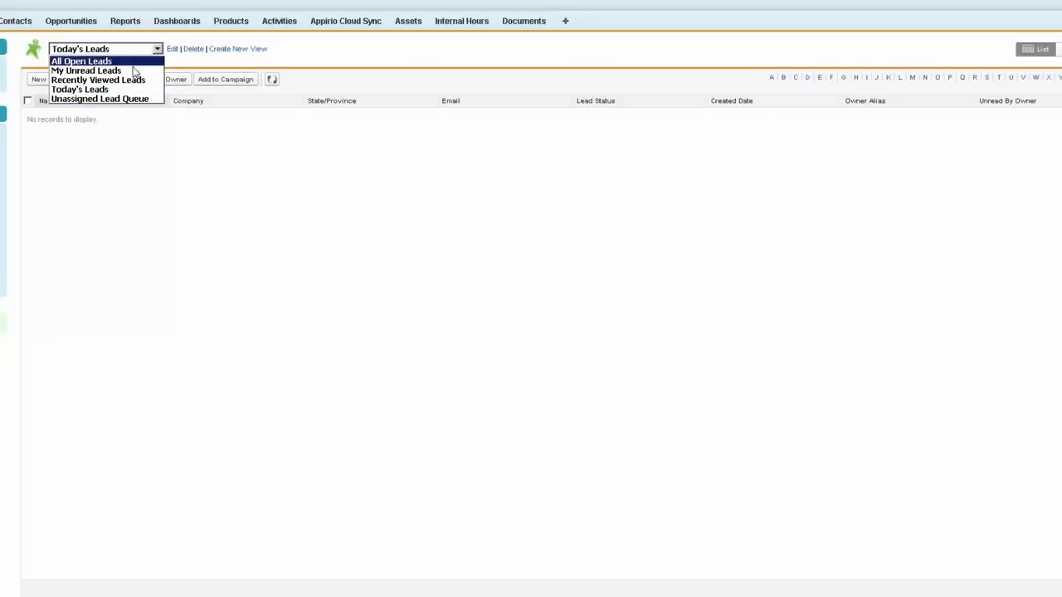
pyautogui.click(92, 70)
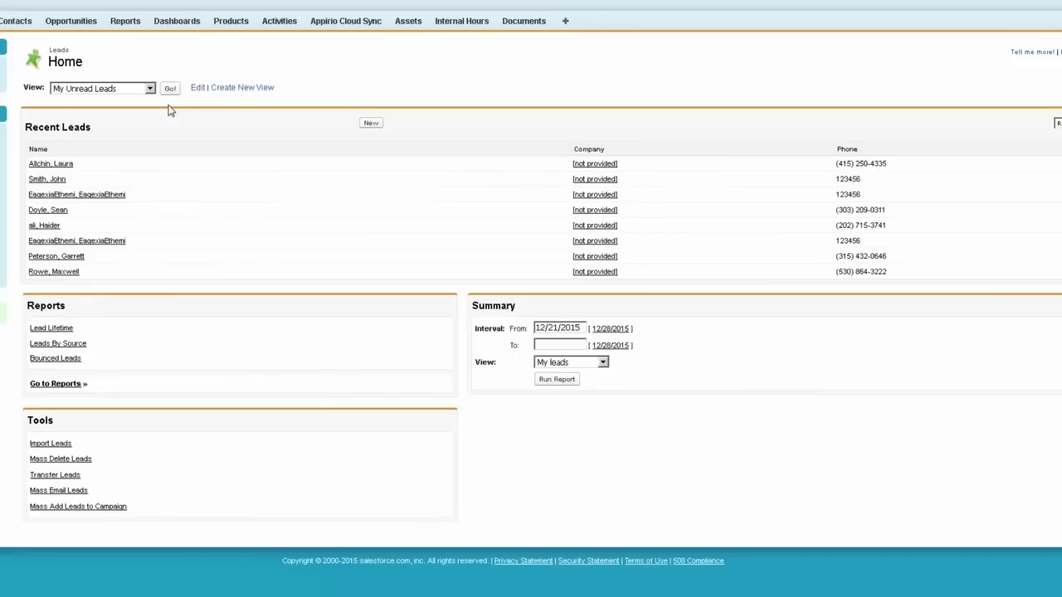
pyautogui.click(170, 89)
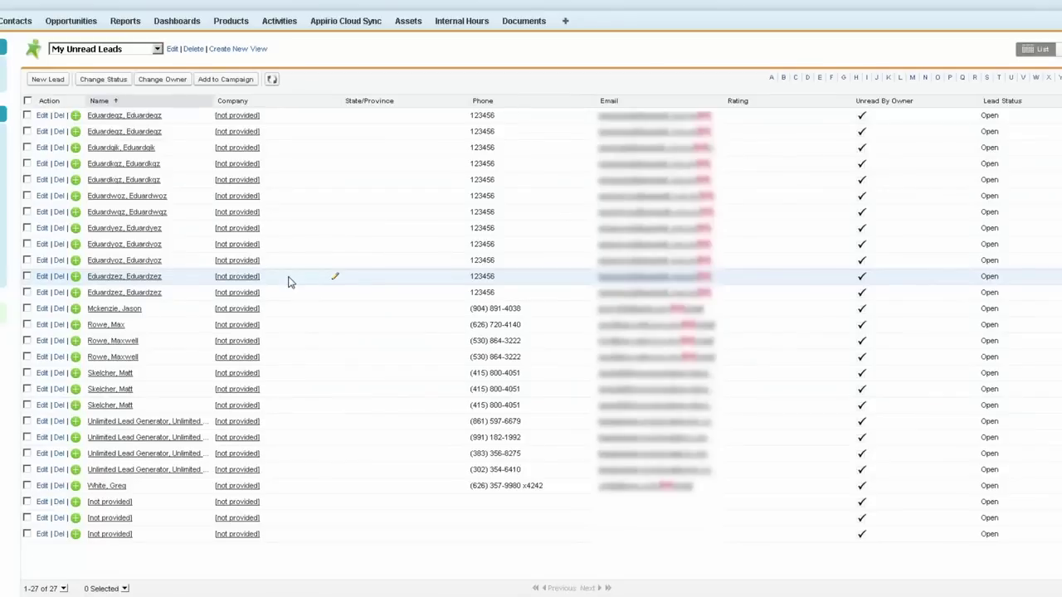
pyautogui.click(132, 51)
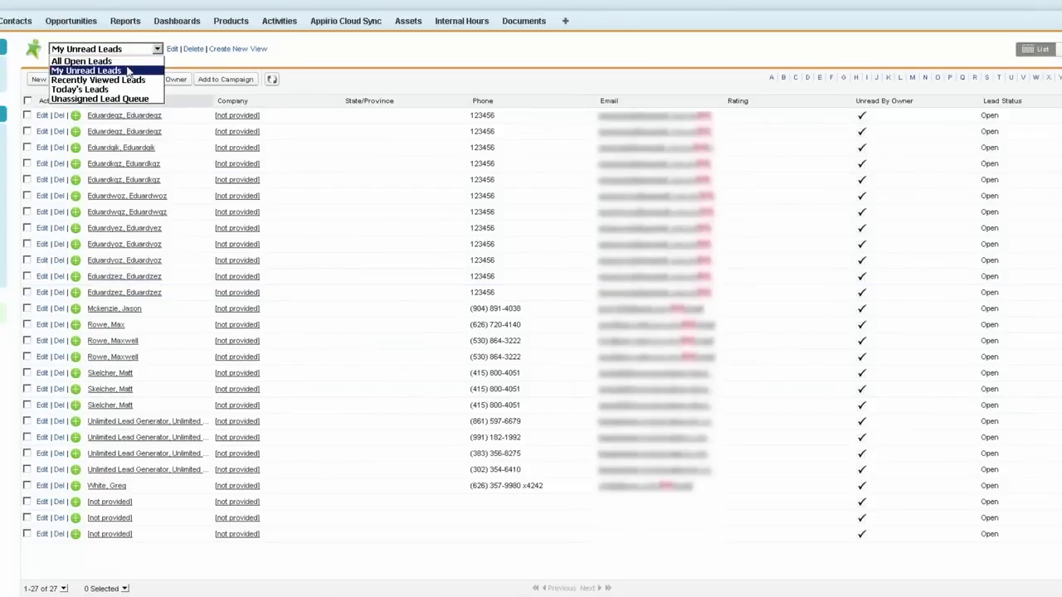
pyautogui.click(129, 62)
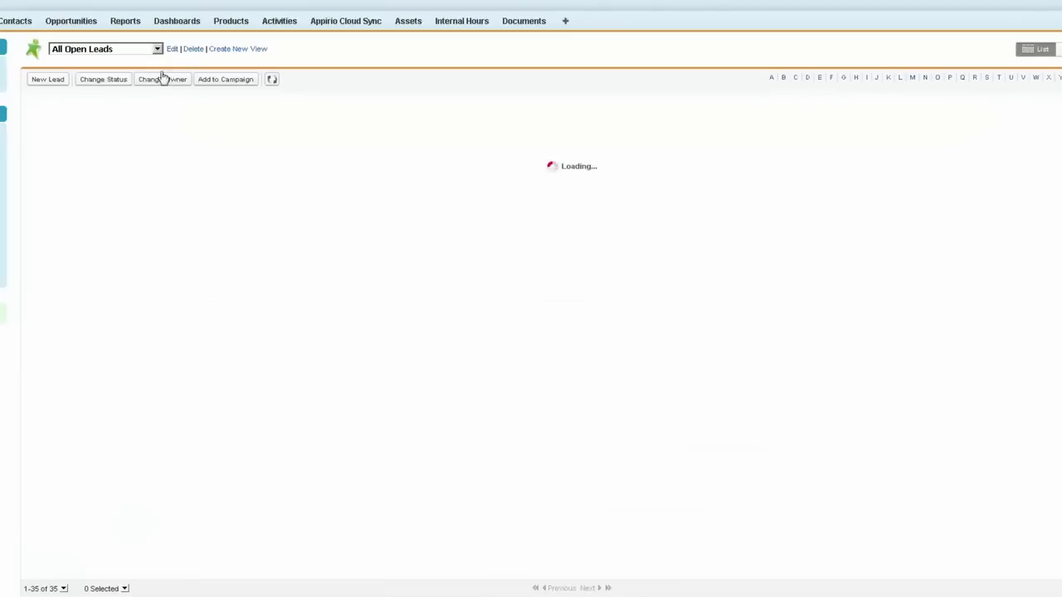
# Step: Open the All Open Leads view for editing and step through its name fields
pyautogui.click(173, 50)
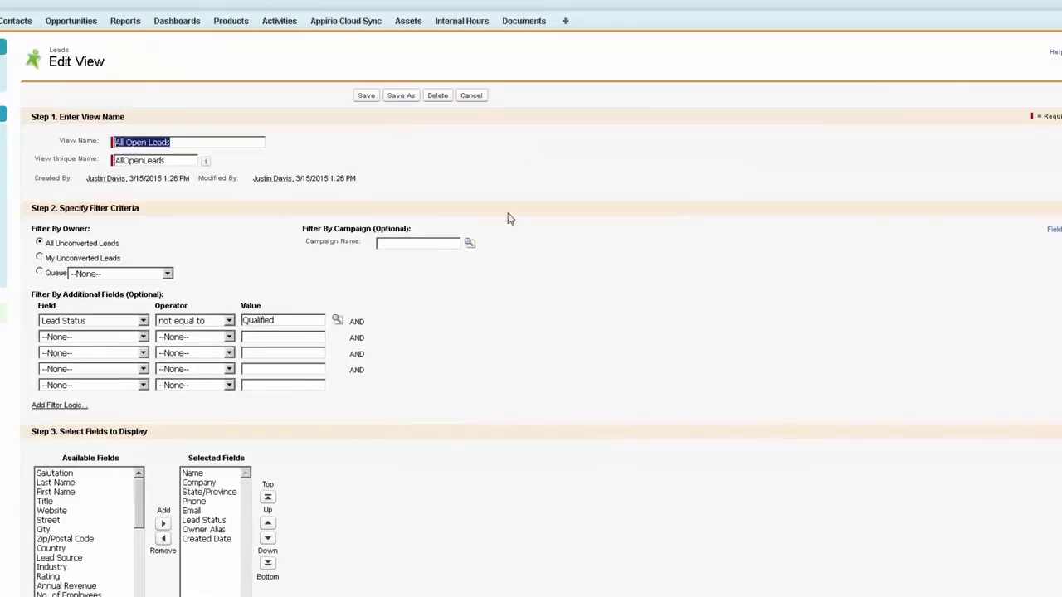
pyautogui.scroll(-3, 43, 5)
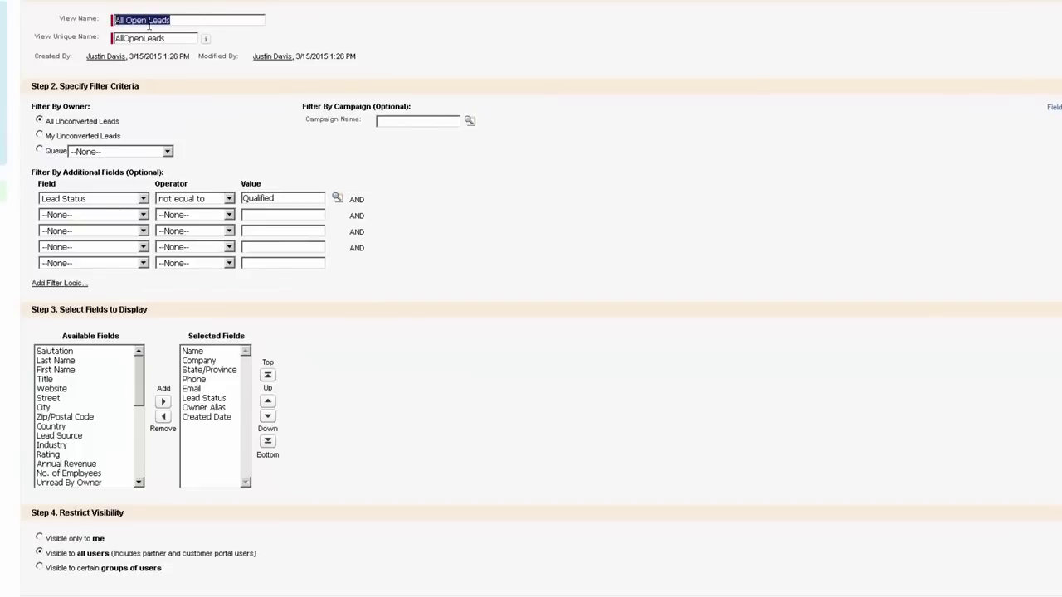
pyautogui.click(219, 65)
pyautogui.click(179, 38)
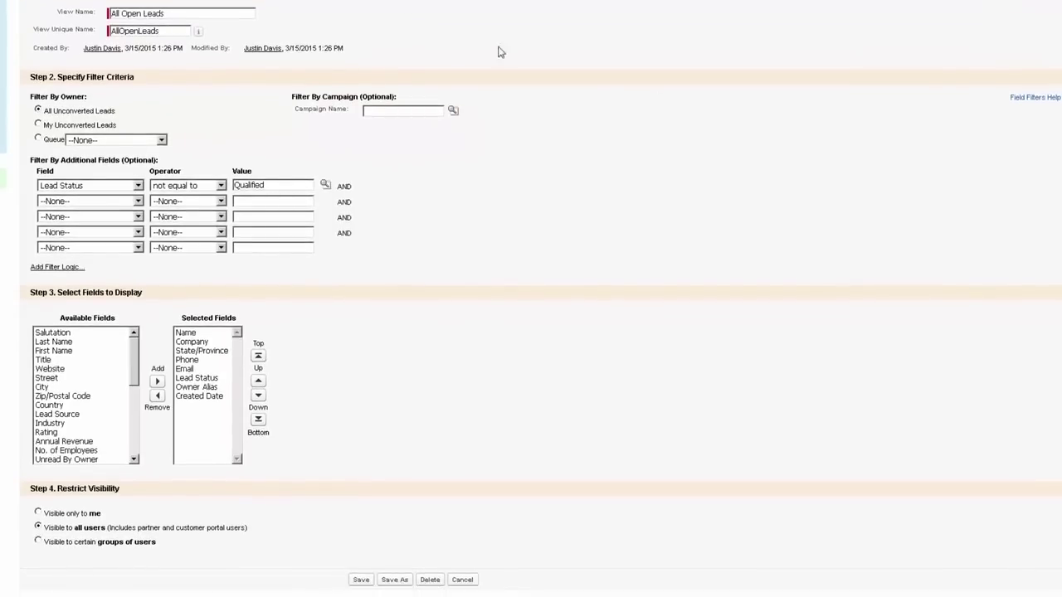
pyautogui.hotkey('ctrl', 'a')
pyautogui.press('Tab')
pyautogui.scroll(-2, 724, 263)
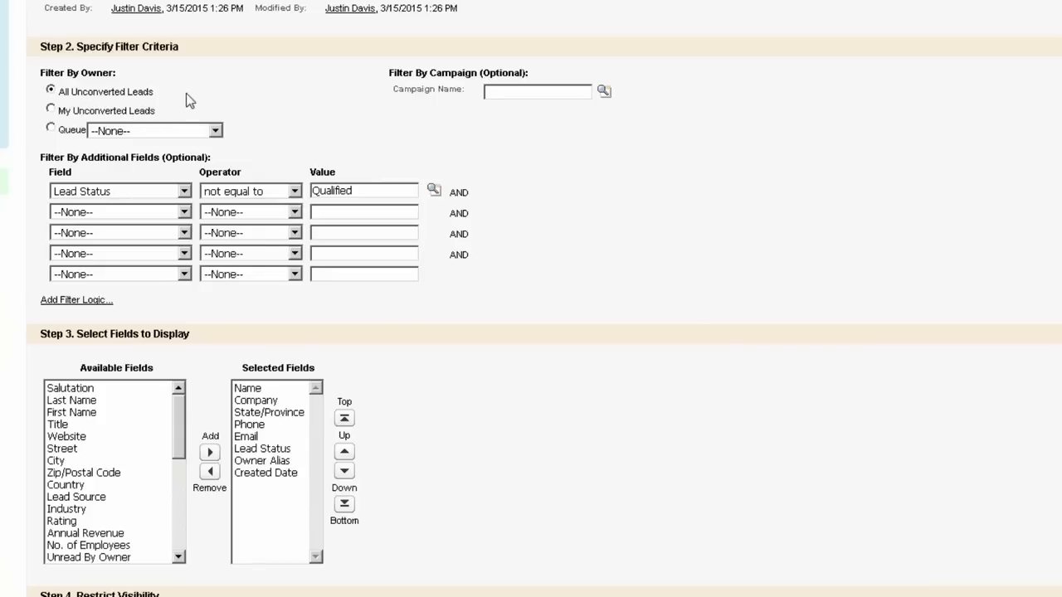
# Step: Pick Unassigned Lead Queue as the owner queue, then restore All Unconverted Leads
pyautogui.click(194, 131)
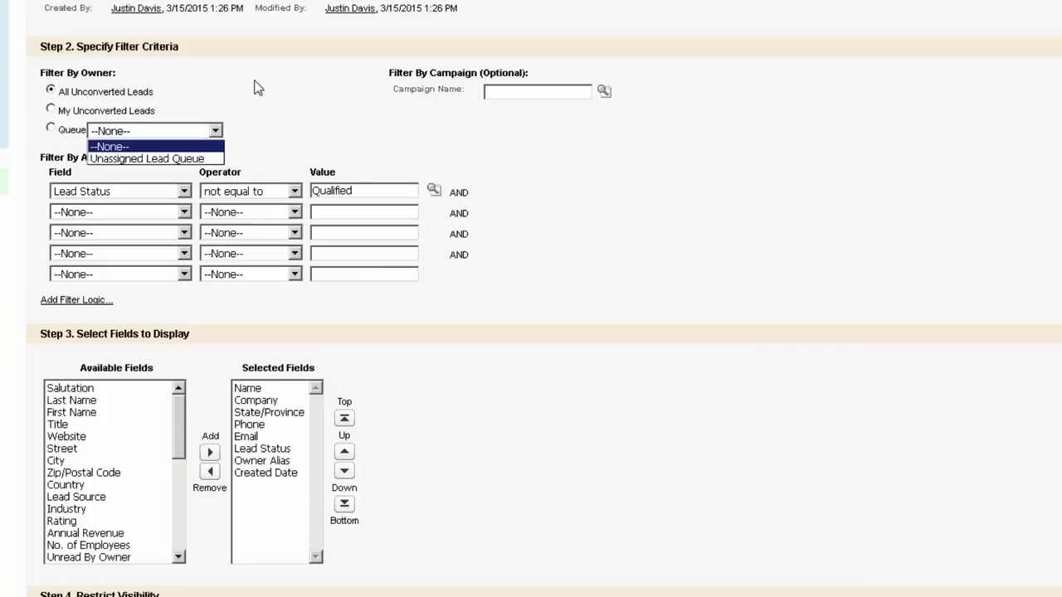
pyautogui.click(193, 161)
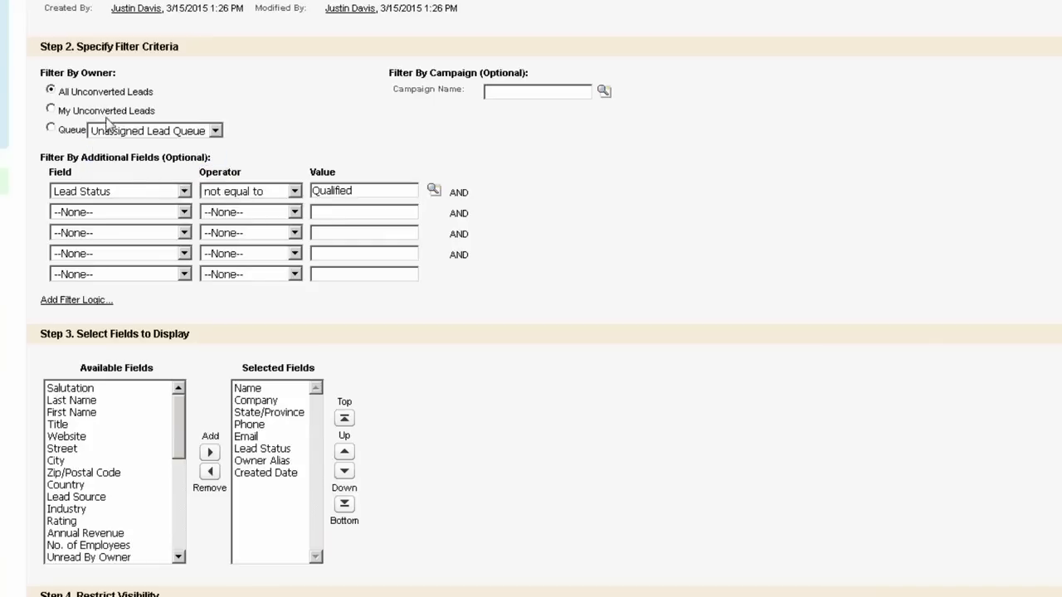
pyautogui.click(49, 131)
pyautogui.click(51, 92)
# Step: Show filter logic and set filter 1 to Created Date equals THIS MONTH
pyautogui.click(67, 277)
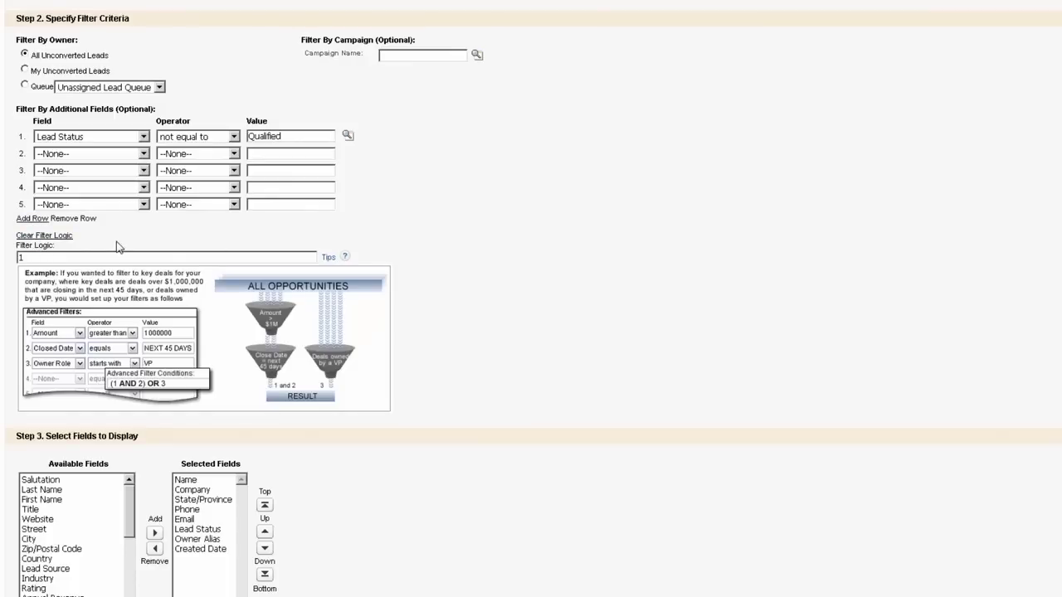
pyautogui.click(143, 138)
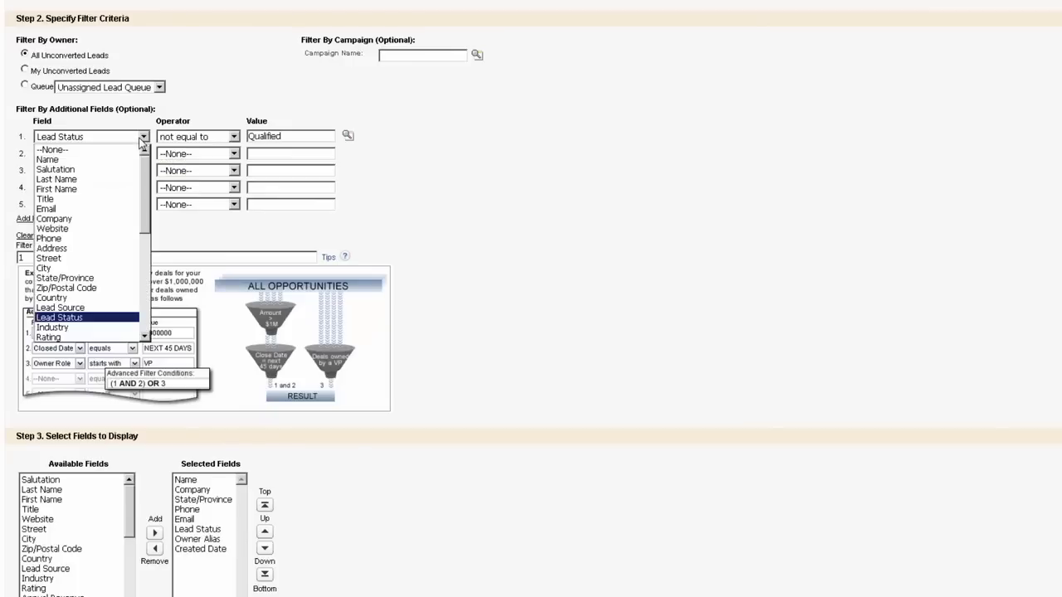
pyautogui.moveTo(146, 170); pyautogui.dragTo(145, 270)
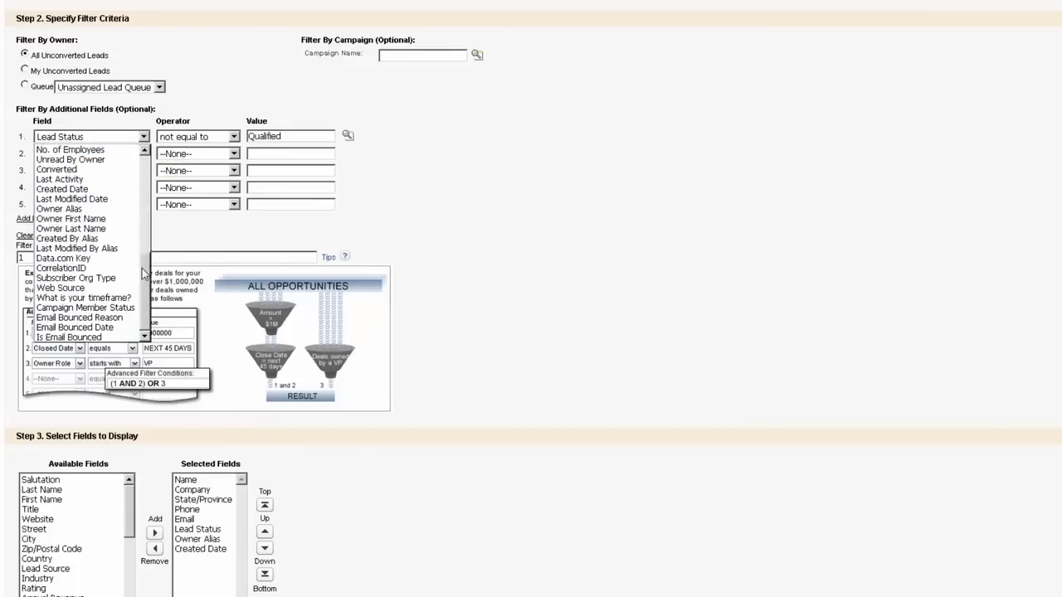
pyautogui.click(72, 191)
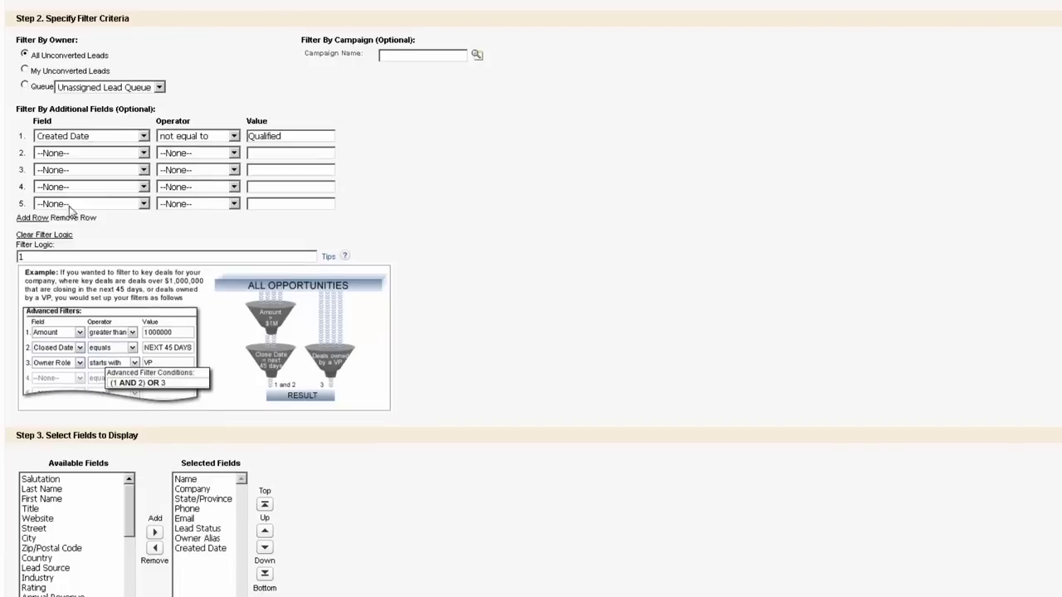
pyautogui.click(221, 140)
pyautogui.click(175, 159)
pyautogui.doubleClick(284, 136)
pyautogui.write('THIS MONTH')
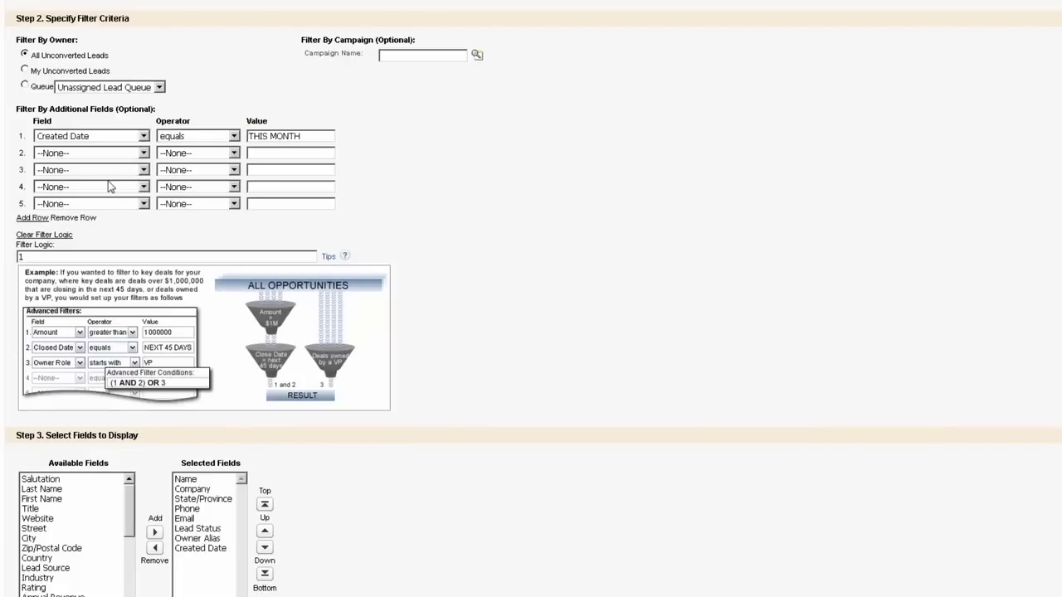
# Step: Set filter 2 to State/Province CA and the logic to (1 AND 2)
pyautogui.click(110, 155)
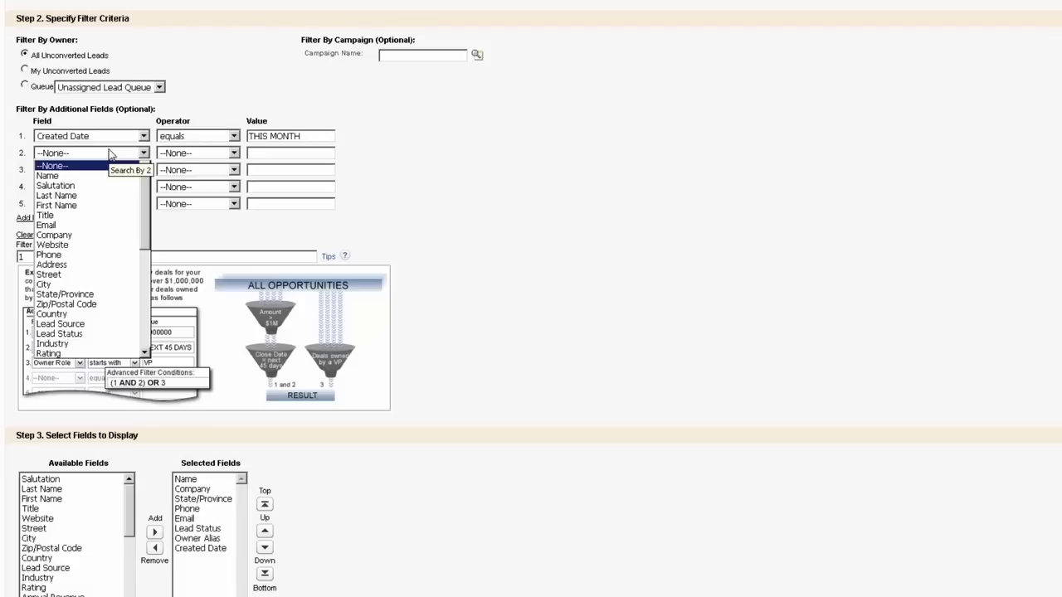
pyautogui.click(100, 294)
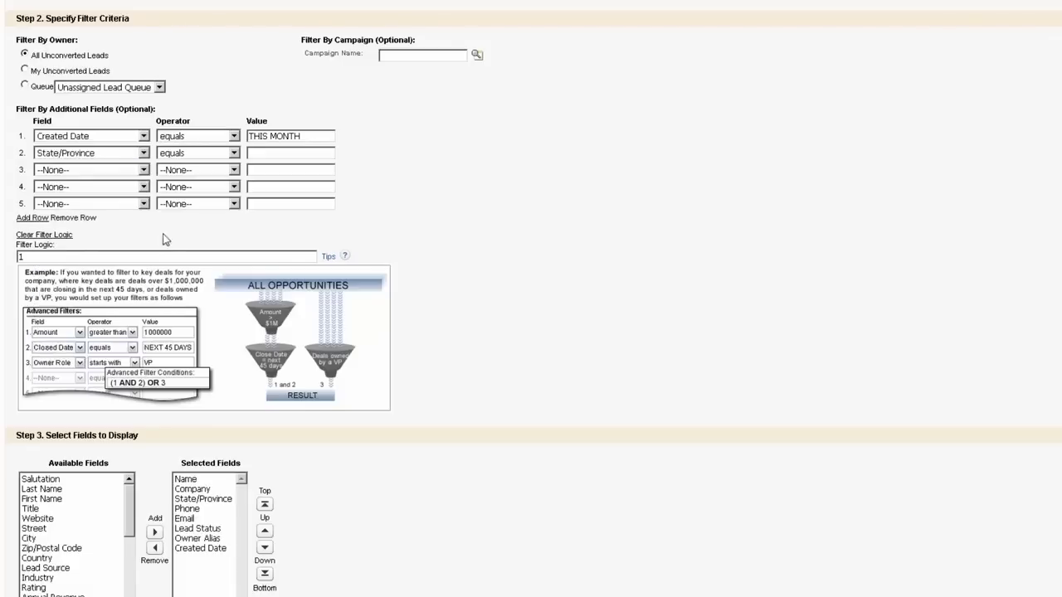
pyautogui.write('CA')
pyautogui.click(167, 262)
pyautogui.write('1 AND 2)')
pyautogui.press('Home')
pyautogui.write('(')
# Step: Add filter 3, Title equals CEO, and extend the logic with OR 3
pyautogui.click(125, 175)
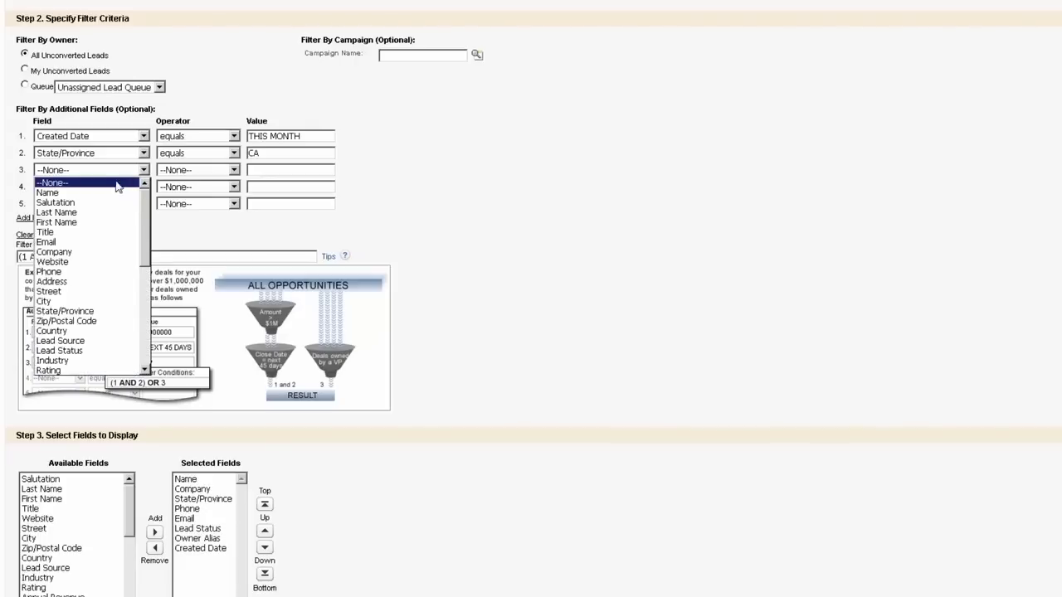
pyautogui.click(90, 232)
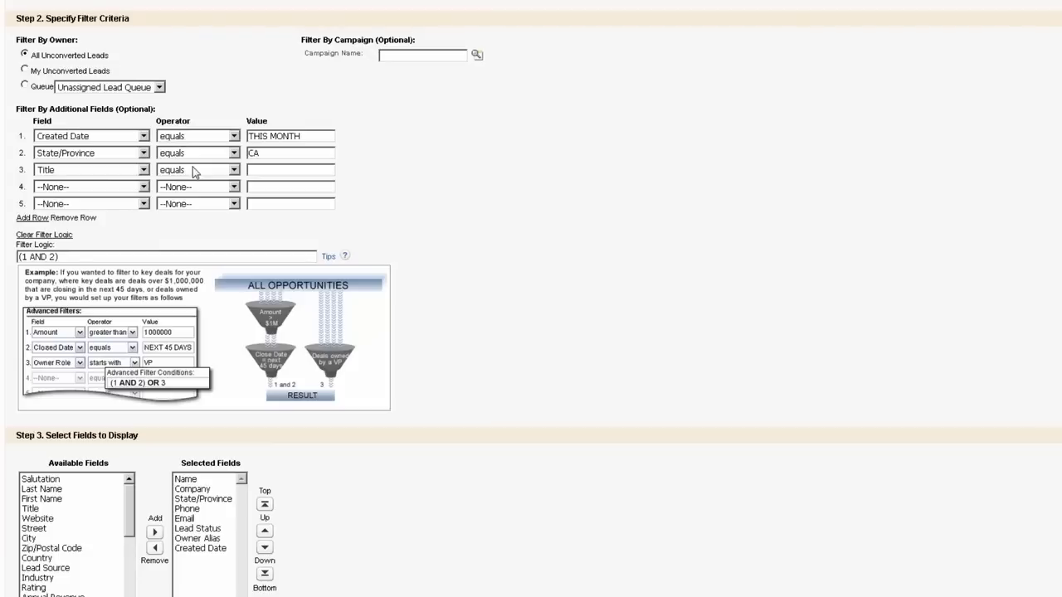
pyautogui.write('CEO')
pyautogui.write('OR 3')
# Step: Add Salutation, Last Name and First Name to the displayed columns
pyautogui.scroll(-3, 972, 214)
pyautogui.scroll(-1, 972, 219)
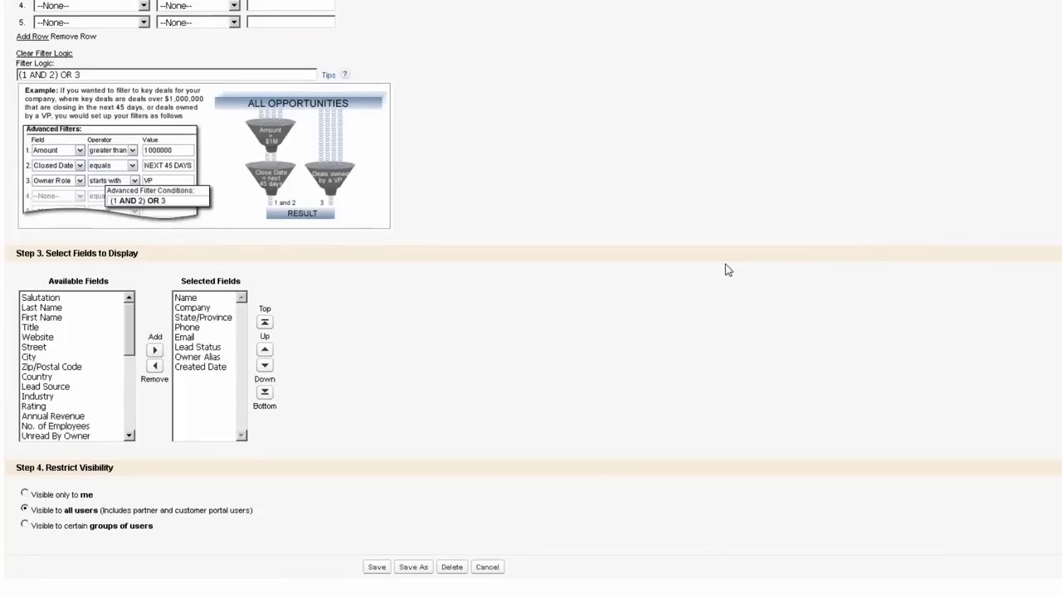
pyautogui.moveTo(129, 355); pyautogui.dragTo(142, 453)
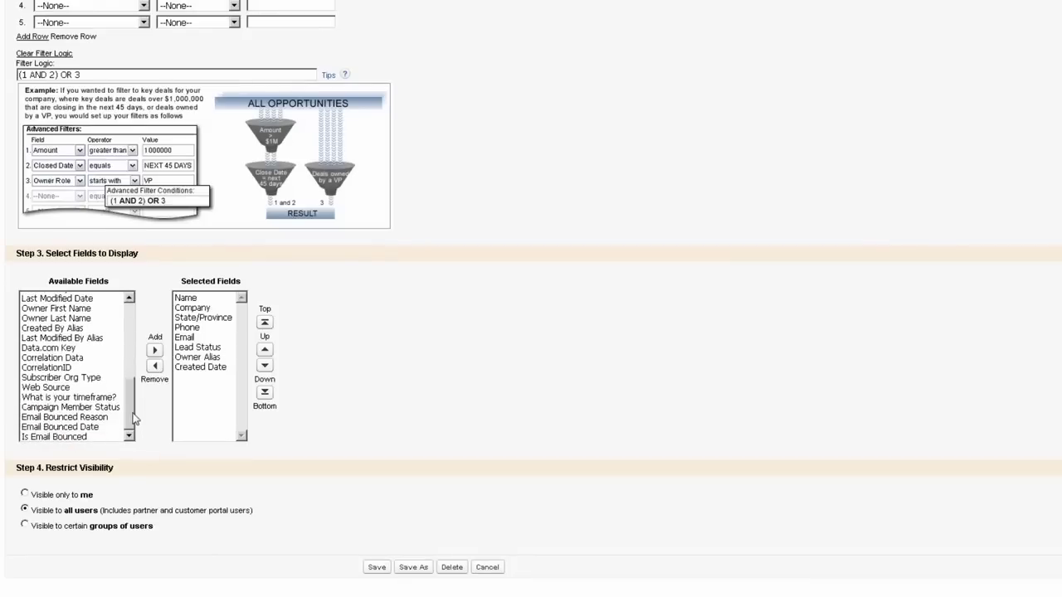
pyautogui.moveTo(130, 407); pyautogui.dragTo(132, 323)
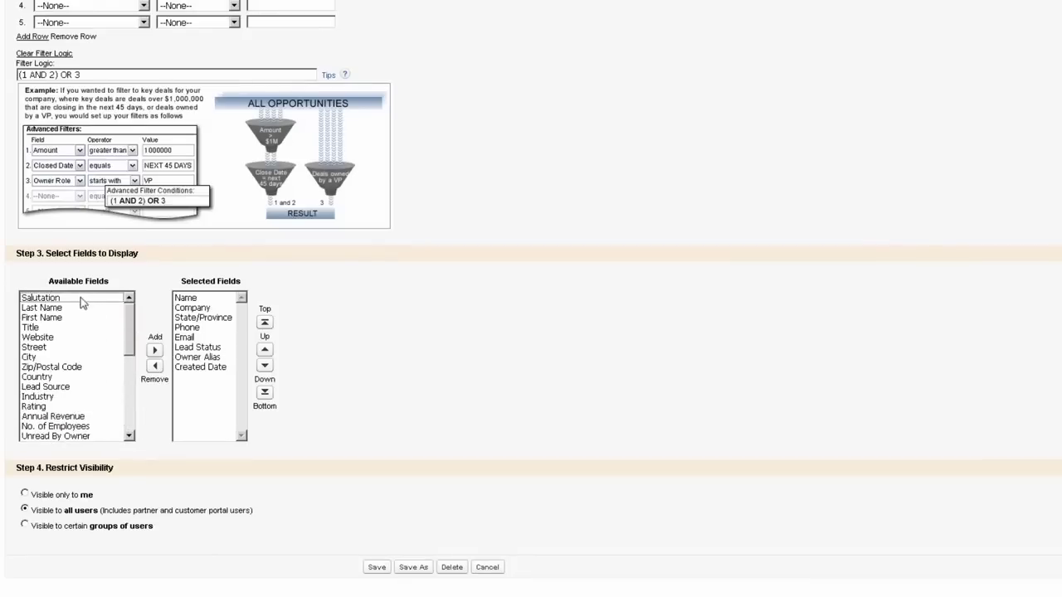
pyautogui.moveTo(80, 299); pyautogui.dragTo(94, 330)
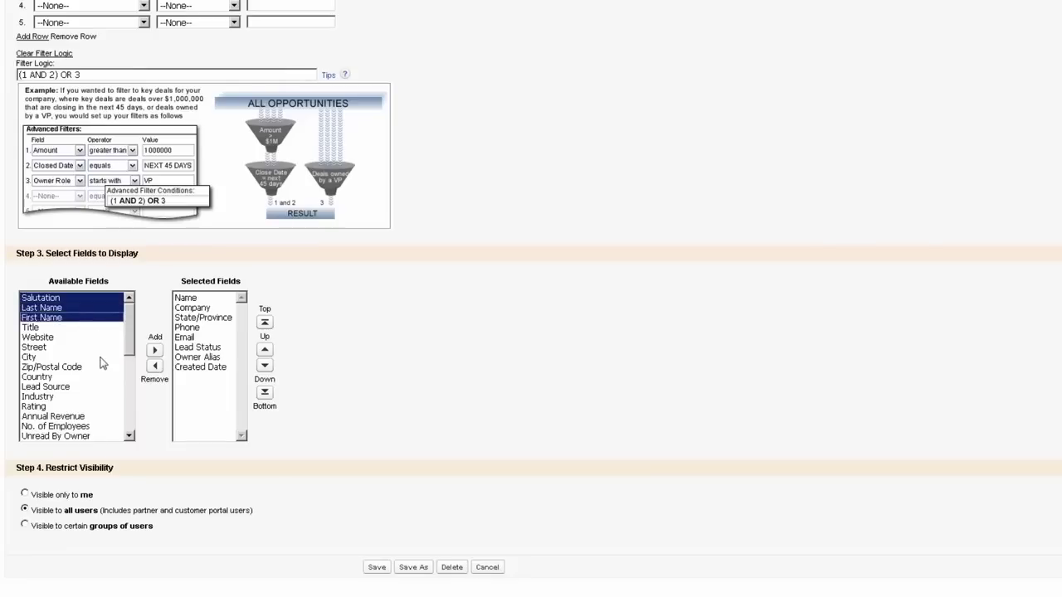
pyautogui.click(155, 350)
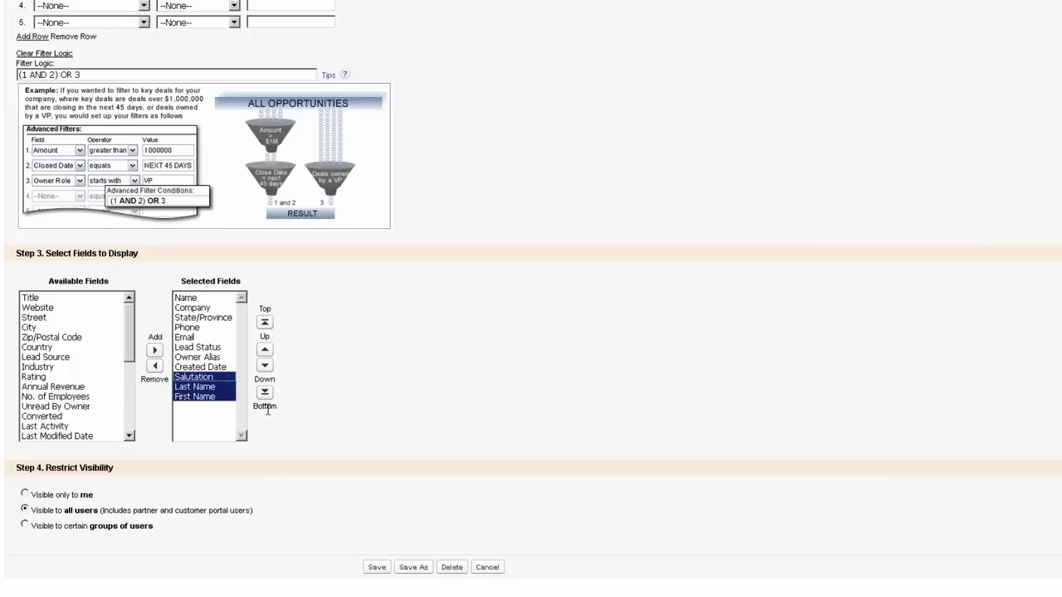
# Step: Remove State/Province from the columns and keep the view visible to all users
pyautogui.click(217, 318)
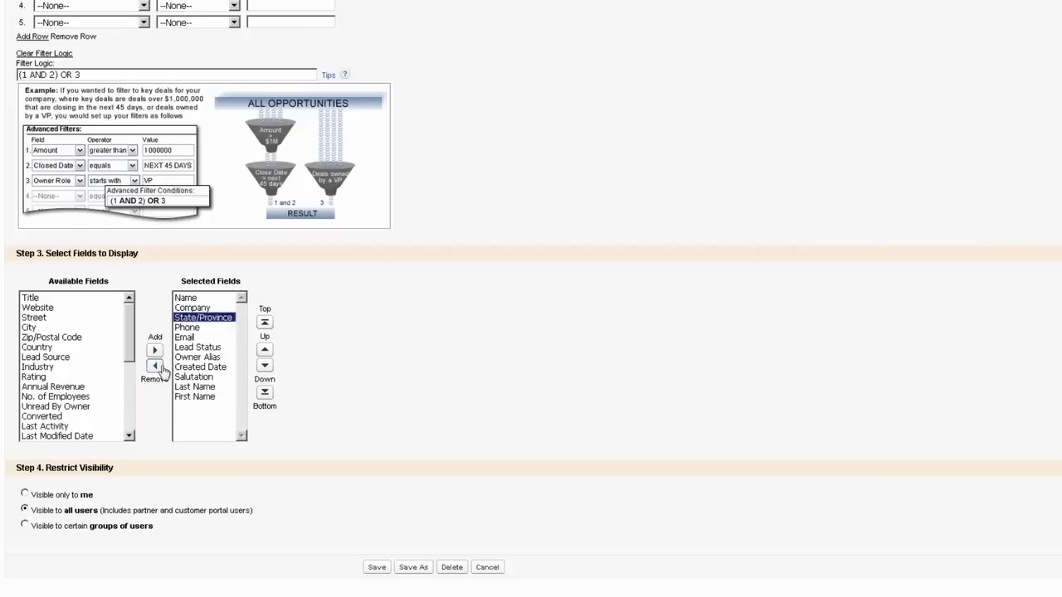
pyautogui.click(155, 366)
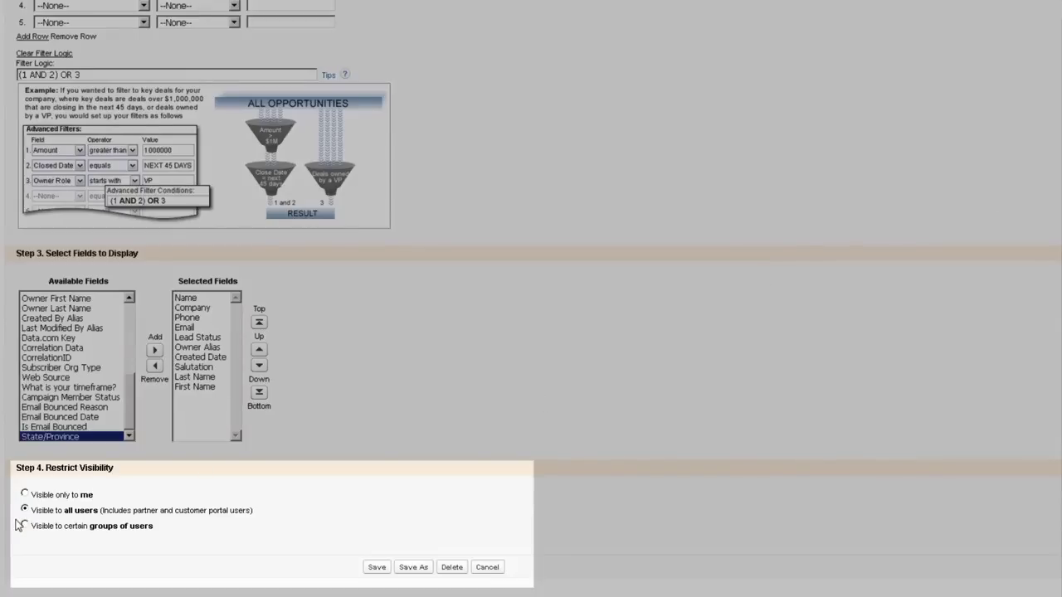
pyautogui.click(25, 495)
pyautogui.click(55, 511)
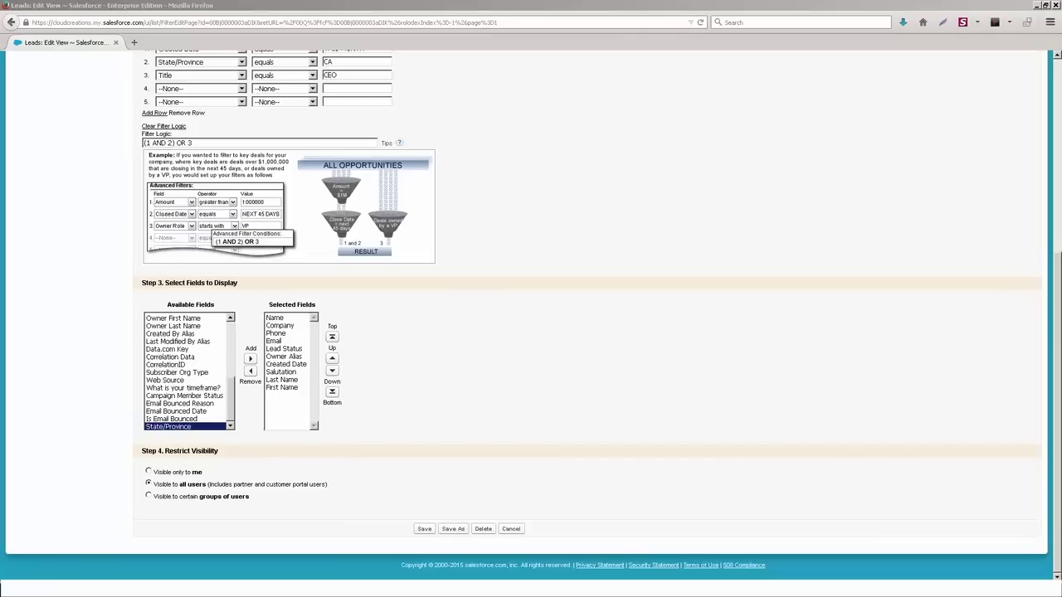
# Step: Return to Leads Home and open the All Open Leads view's Edit page
pyautogui.click(563, 325)
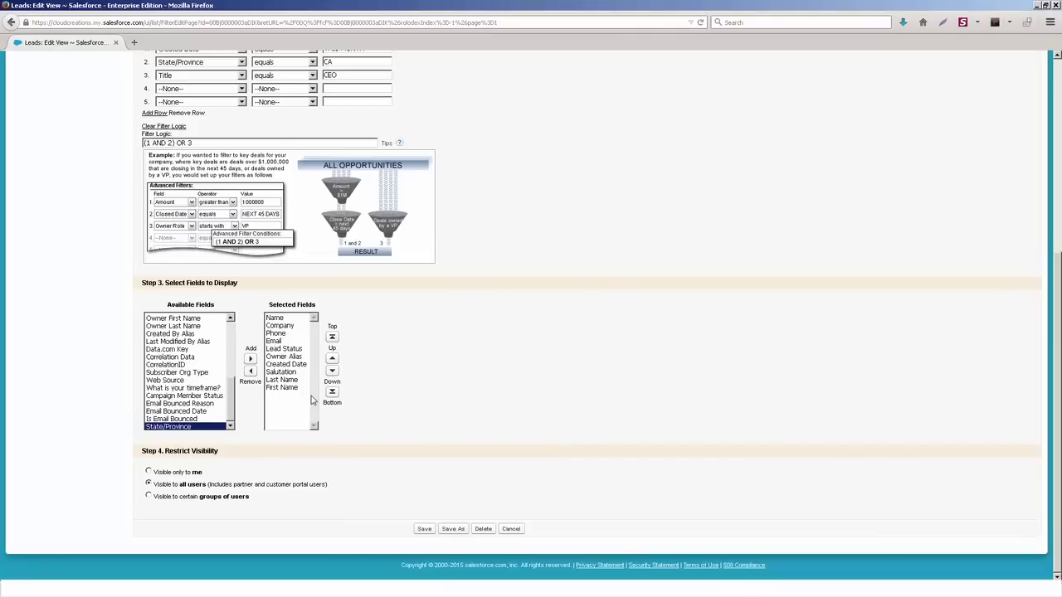
pyautogui.scroll(10, 313, 401)
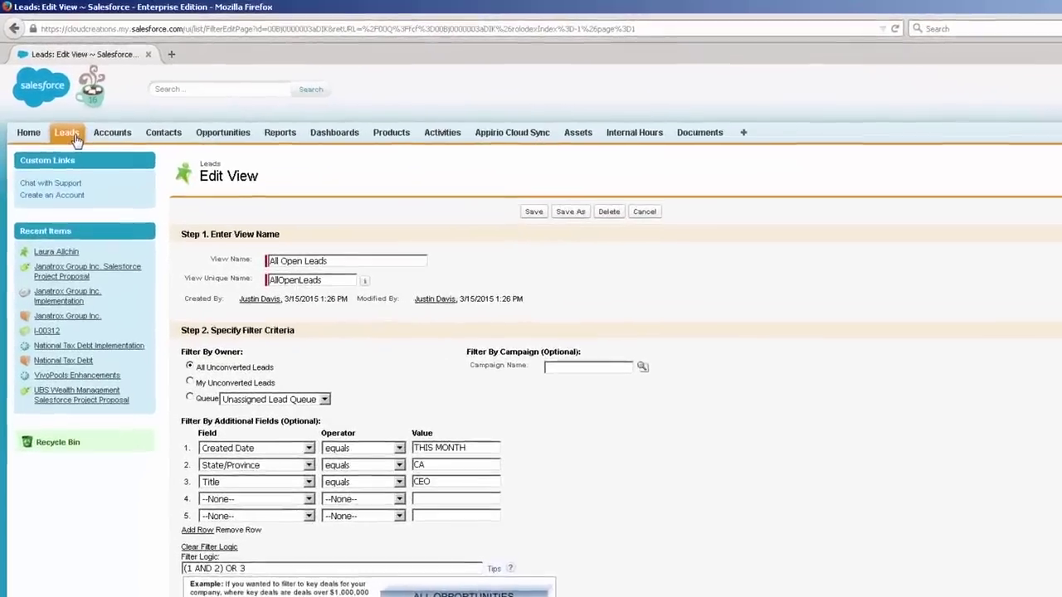
pyautogui.click(68, 121)
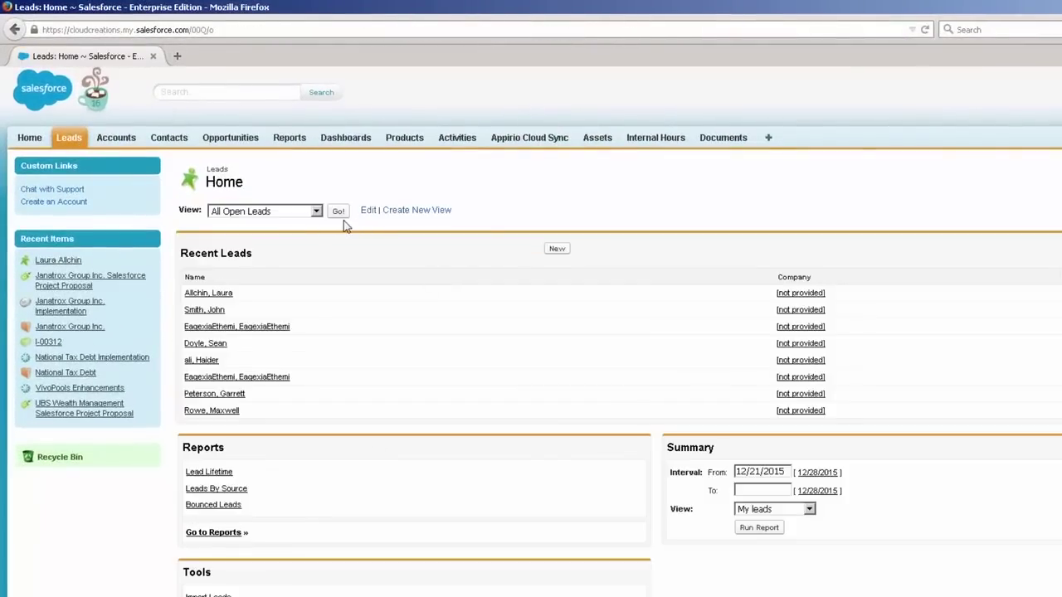
pyautogui.click(315, 212)
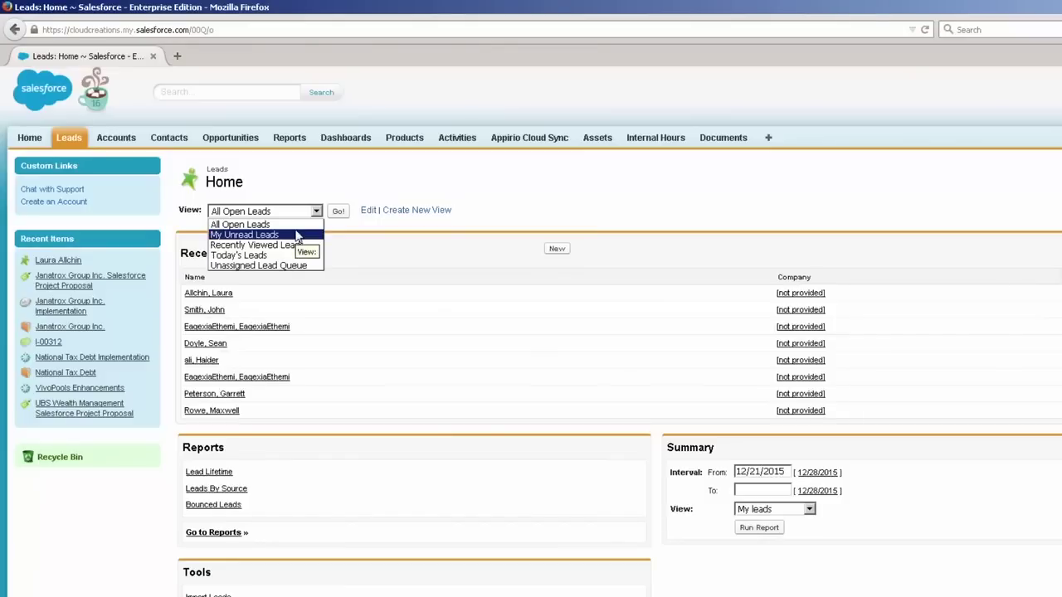
pyautogui.click(226, 98)
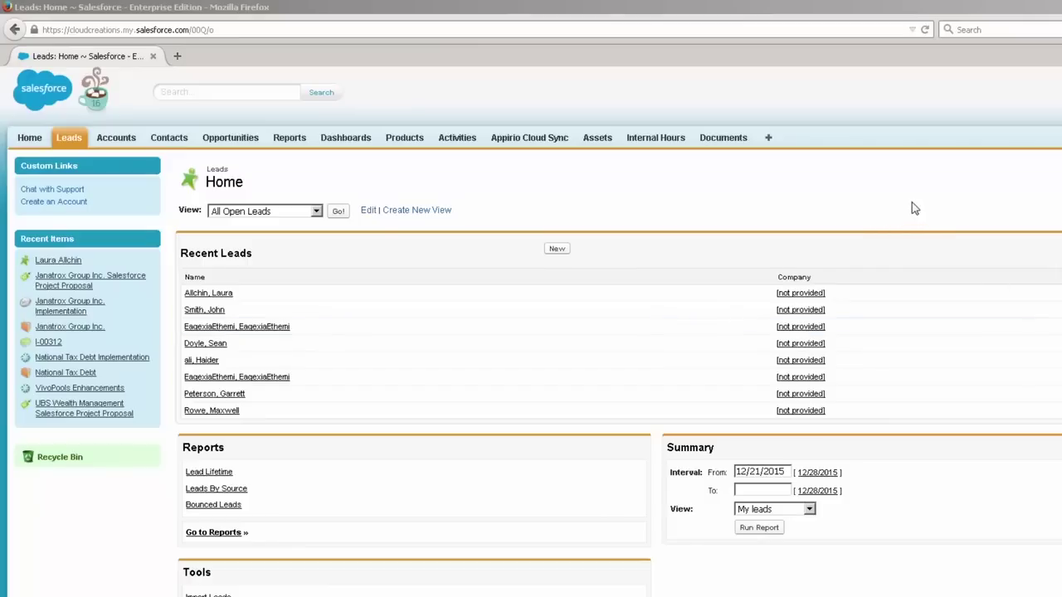
pyautogui.click(272, 214)
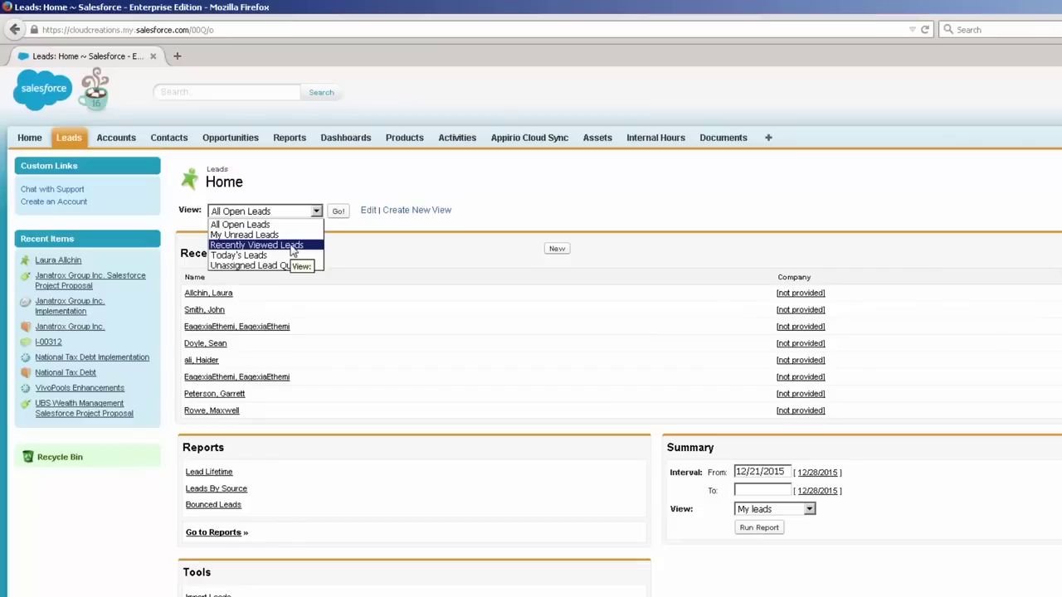
pyautogui.click(367, 210)
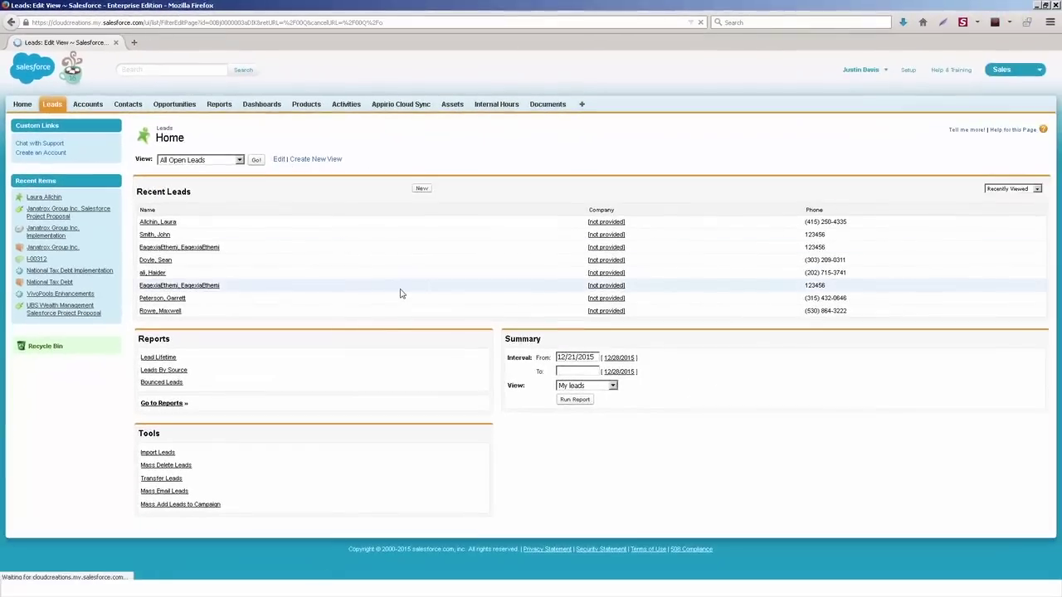
# Step: Look over the Edit View page without changes, then go back to Leads Home
pyautogui.scroll(-5, 358, 427)
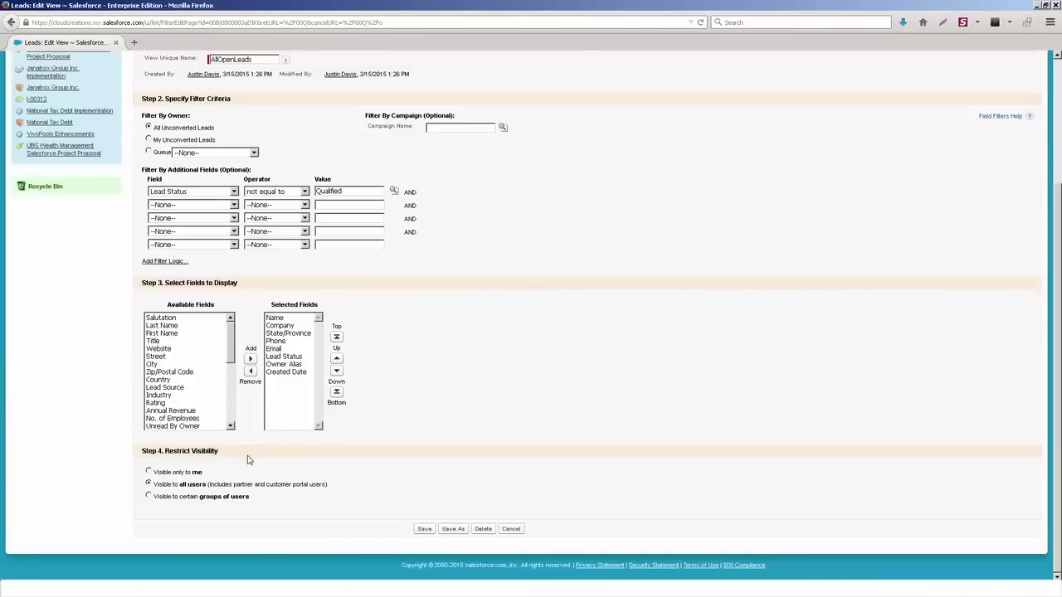
pyautogui.doubleClick(178, 454)
pyautogui.scroll(3, 323, 404)
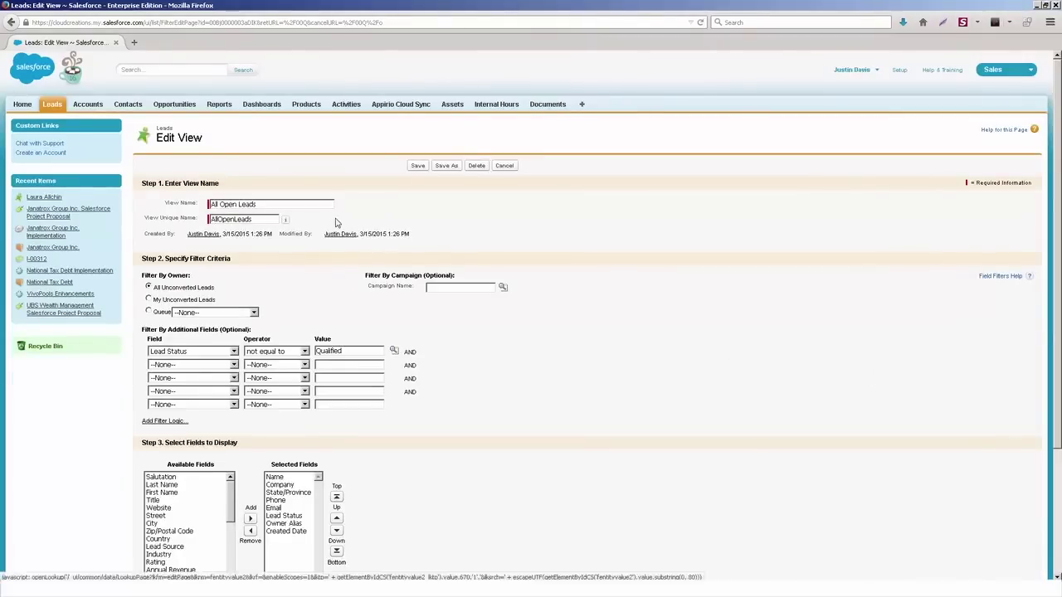
pyautogui.click(52, 106)
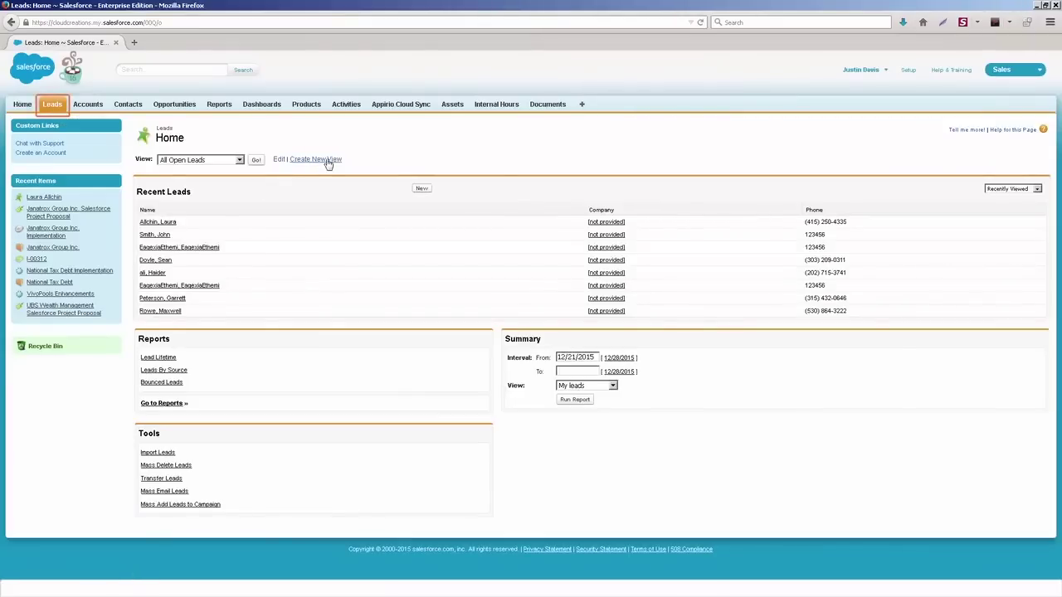
# Step: Create a new view named 'New List California' with unique name New_List_California
pyautogui.click(330, 163)
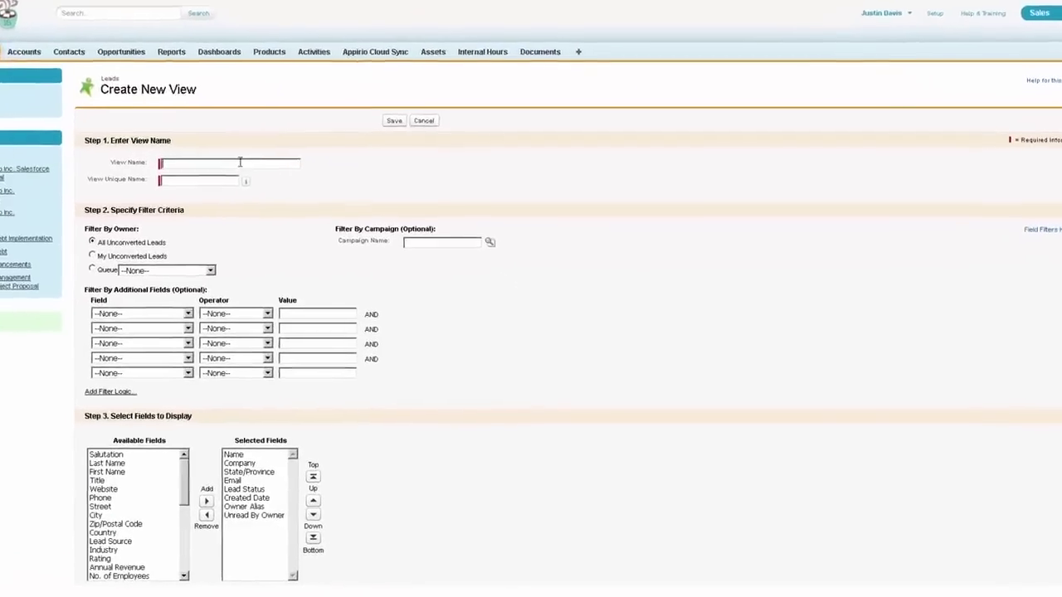
pyautogui.write('New List')
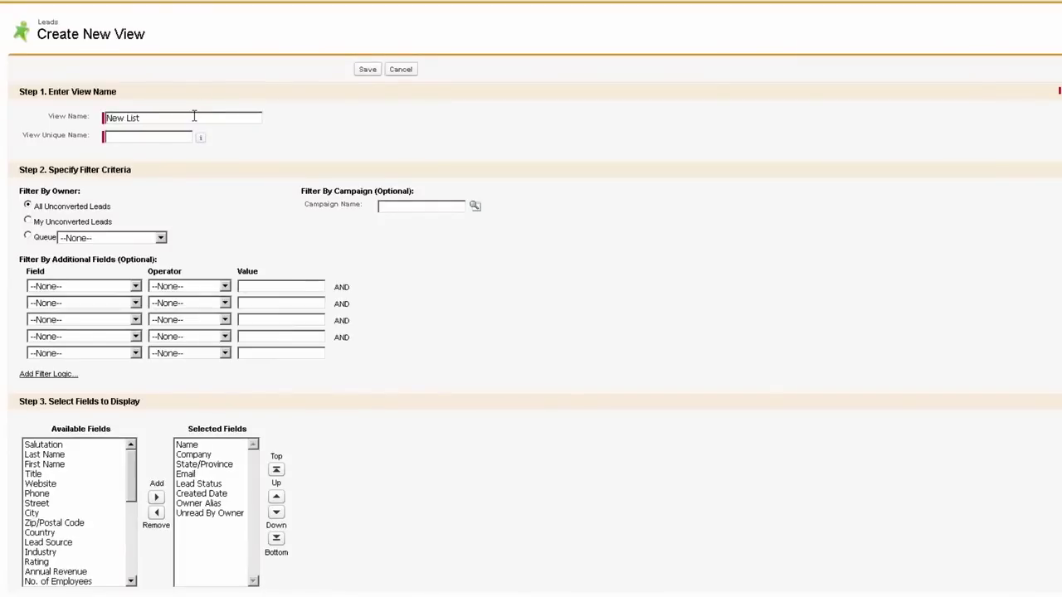
pyautogui.write(' California')
pyautogui.press('Tab')
pyautogui.press('Tab')
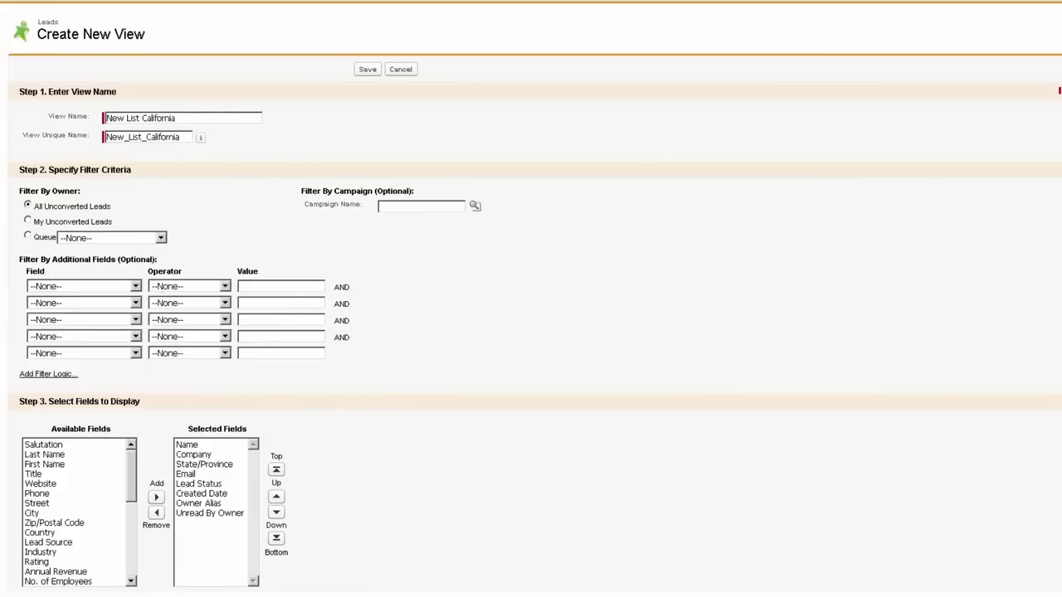
pyautogui.scroll(-2, 530, 299)
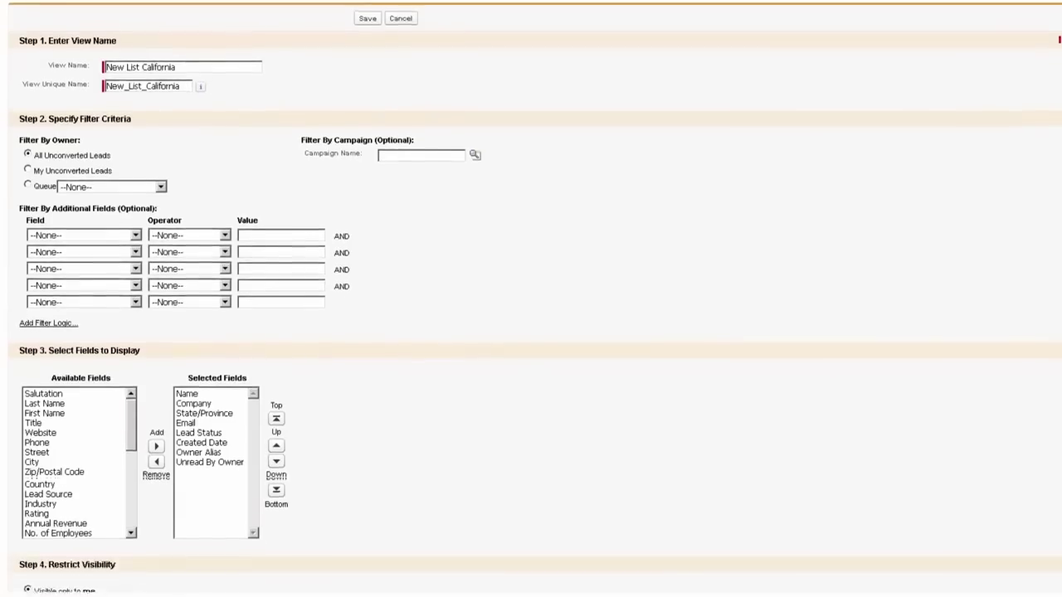
pyautogui.scroll(-1, 531, 298)
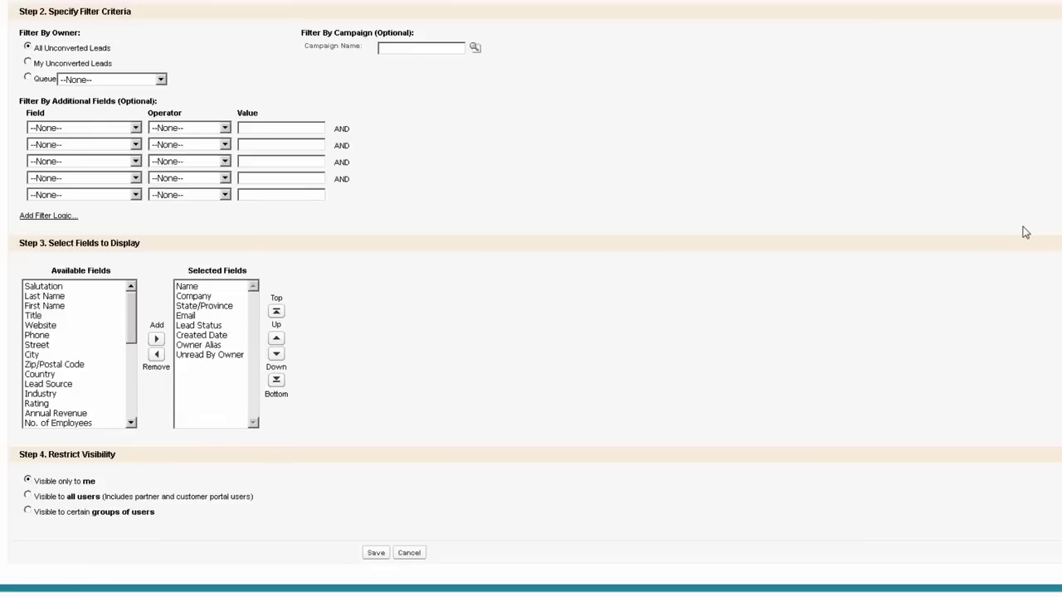
# Step: Set the first filter to State/Province equals 'CA, California'
pyautogui.click(125, 130)
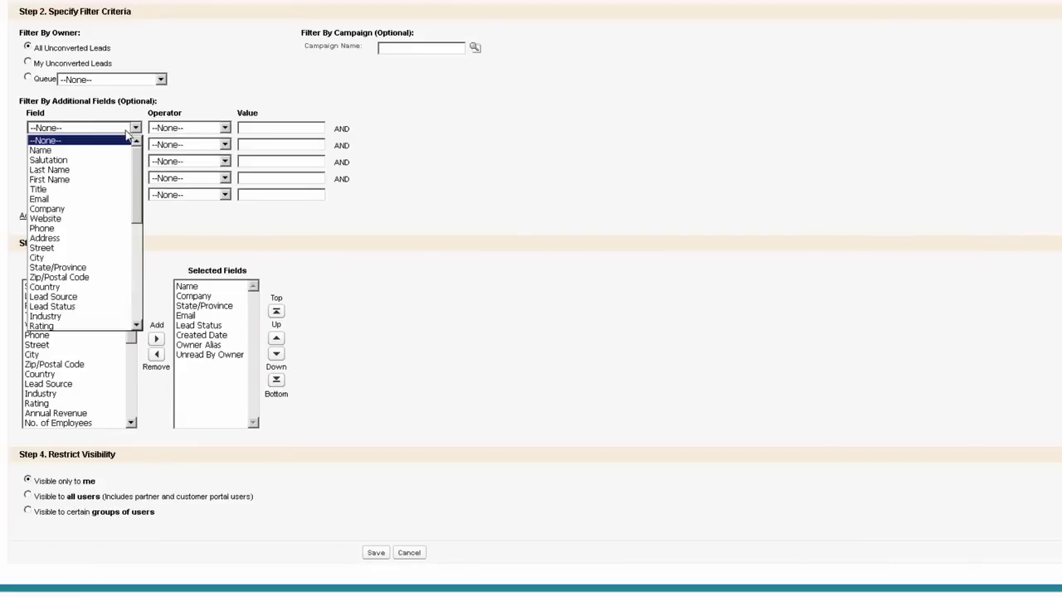
pyautogui.click(58, 267)
pyautogui.click(258, 125)
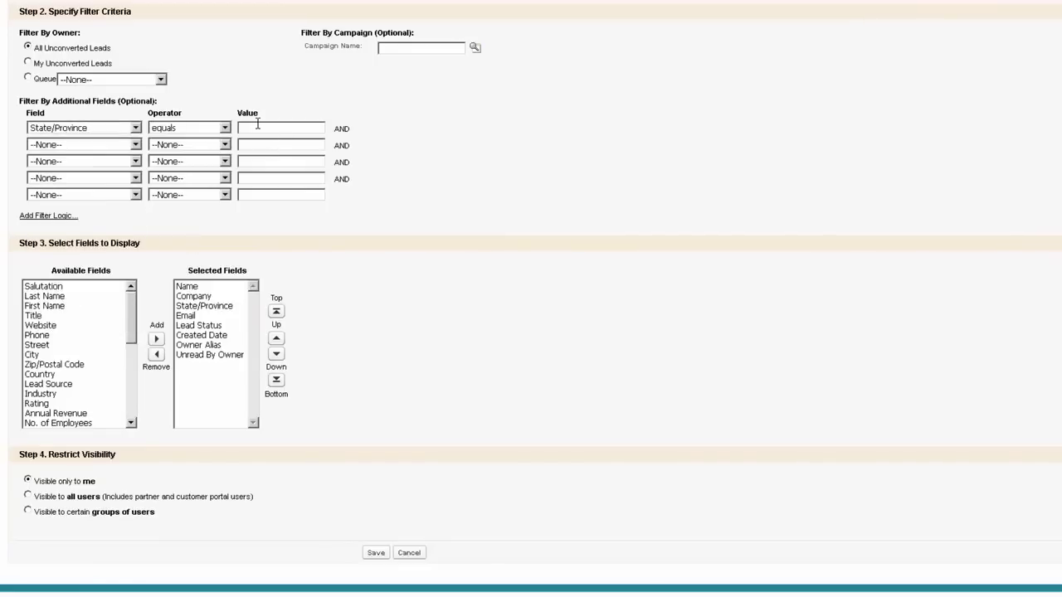
pyautogui.write('CA, California')
pyautogui.scroll(-1, 531, 299)
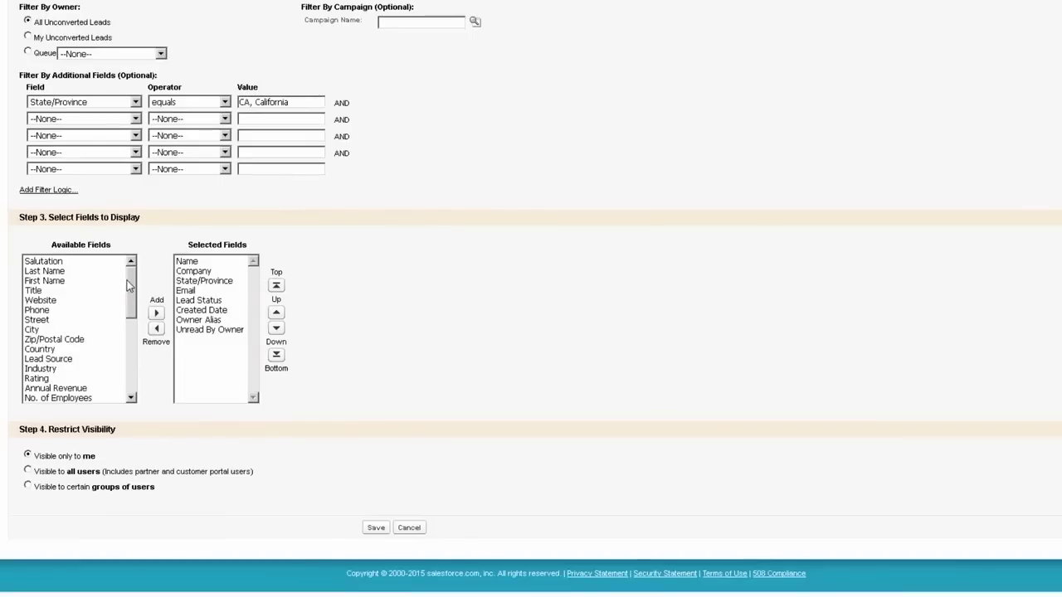
# Step: Add Industry and Title to the view's selected columns
pyautogui.scroll(-1, 128, 299)
pyautogui.click(66, 338)
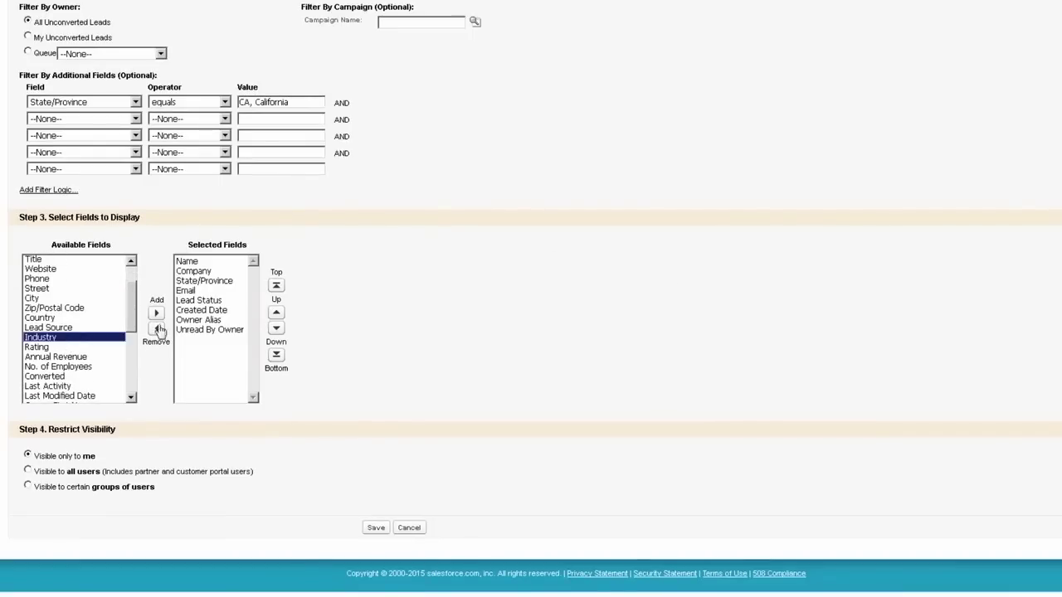
pyautogui.click(155, 313)
pyautogui.click(48, 263)
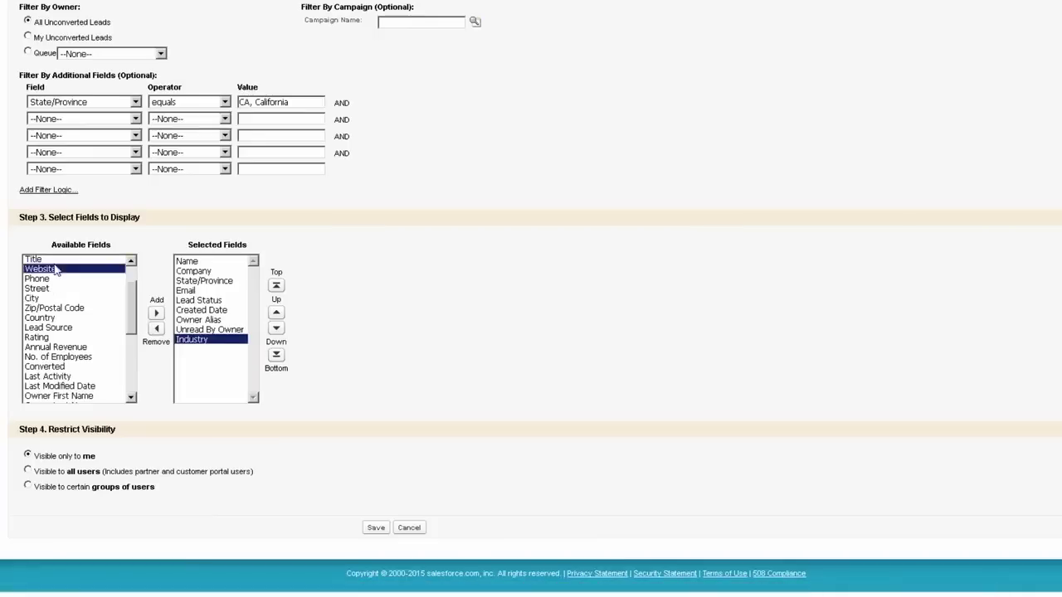
pyautogui.click(157, 313)
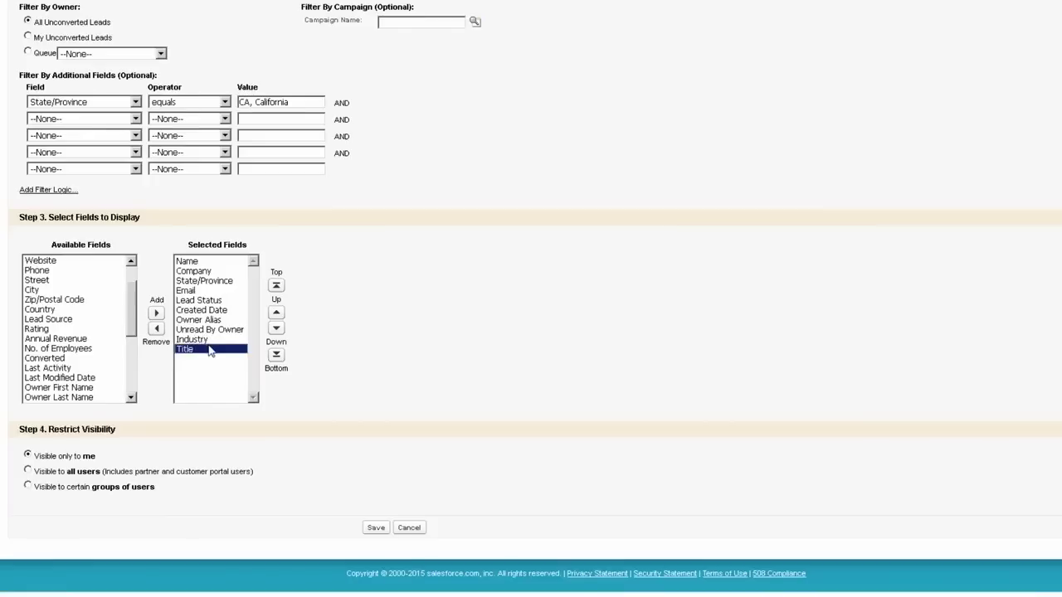
# Step: Reorder the columns so Title follows Name and Industry follows Company
pyautogui.click(276, 288)
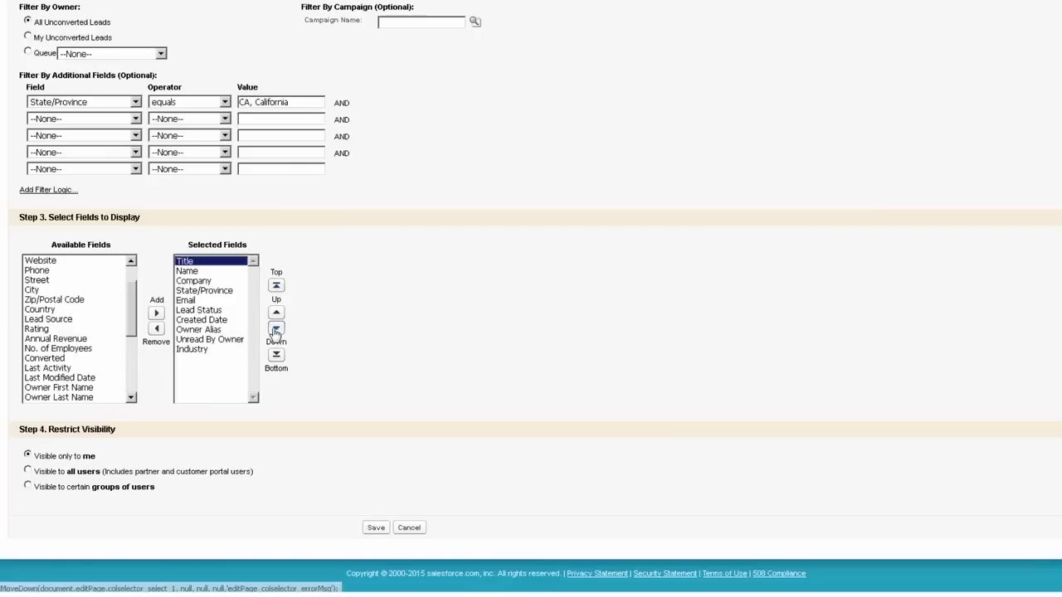
pyautogui.click(276, 329)
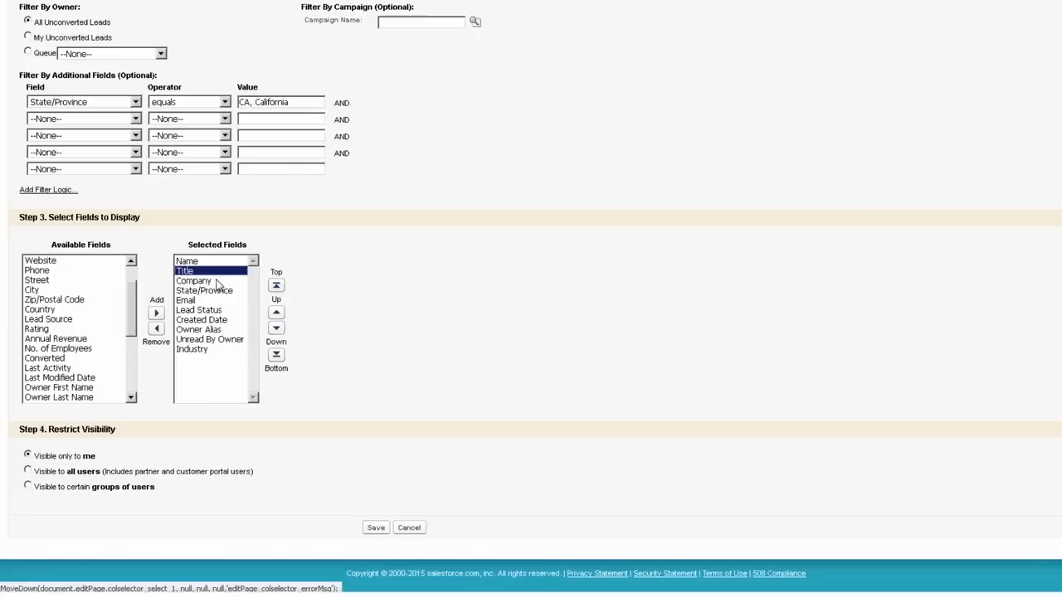
pyautogui.click(207, 349)
pyautogui.click(276, 313)
pyautogui.click(276, 313)
pyautogui.click(277, 313)
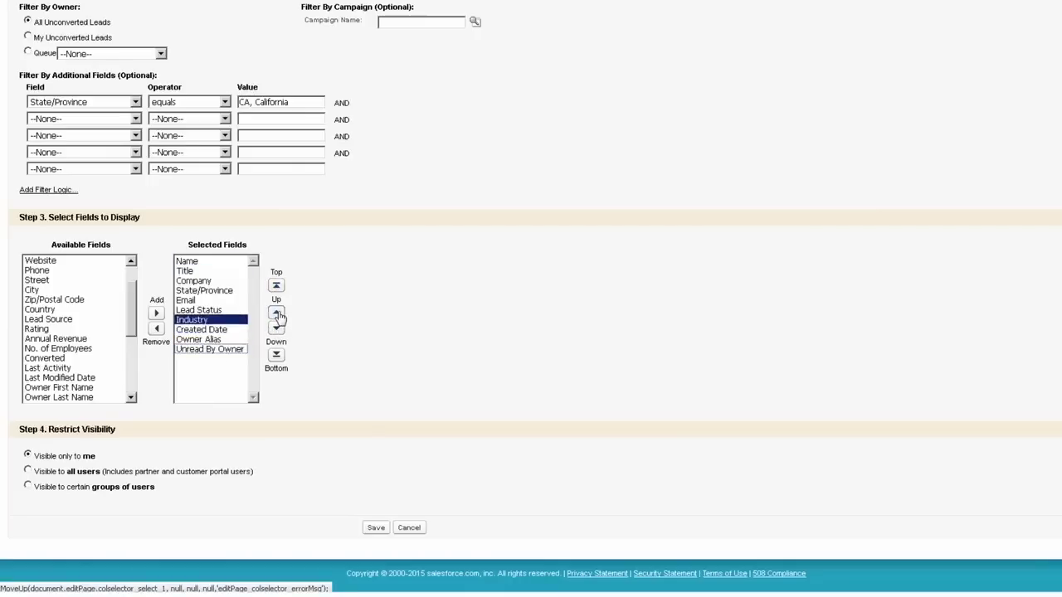
pyautogui.click(276, 313)
pyautogui.click(276, 312)
pyautogui.click(276, 313)
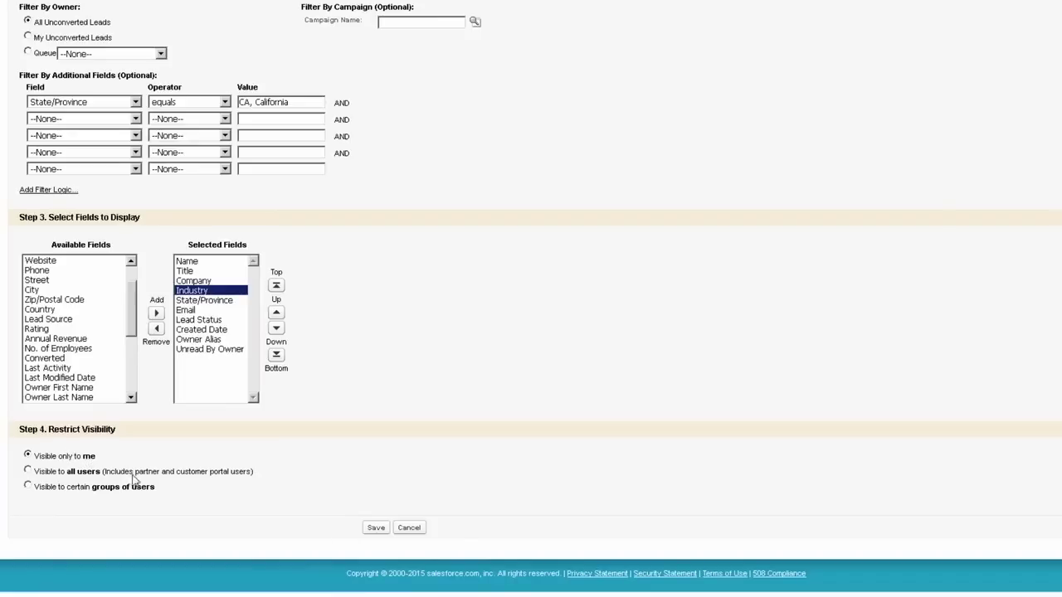
# Step: Save the New List California view, which shows no leads, and reopen its Edit View page
pyautogui.click(377, 528)
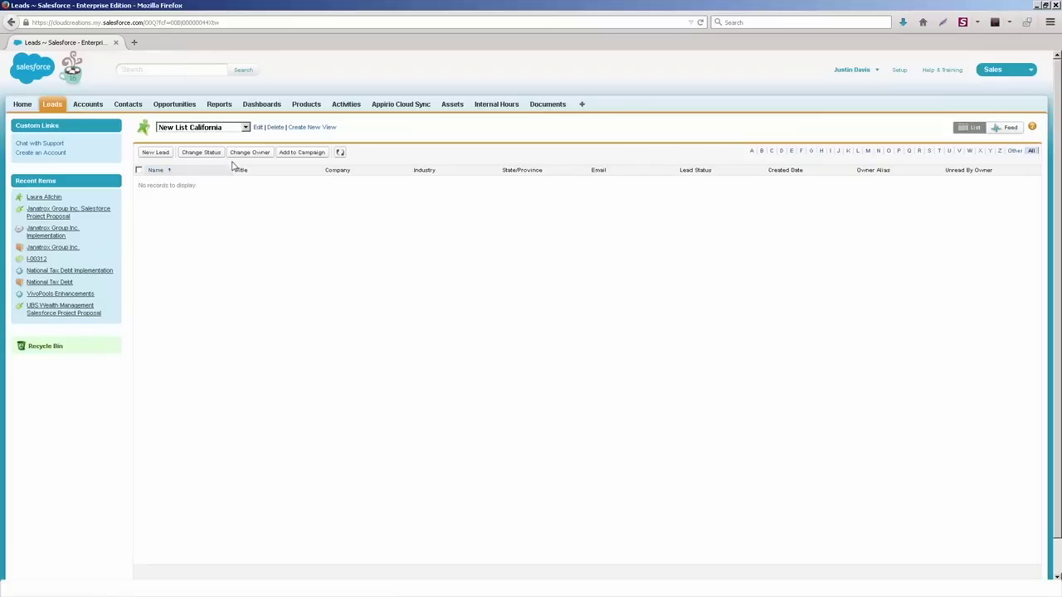
pyautogui.click(258, 128)
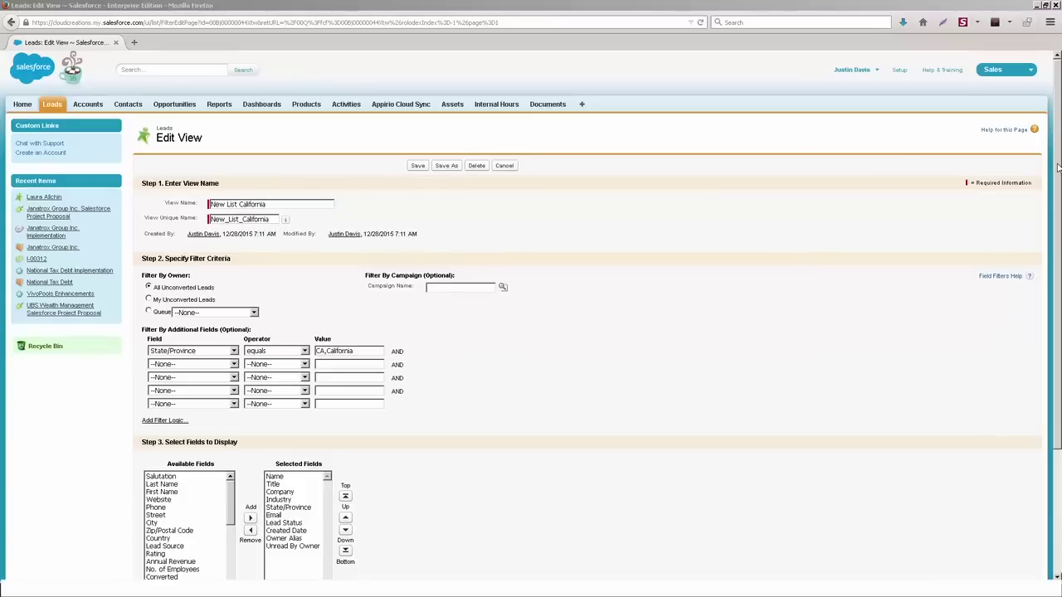
# Step: Remove 'CA,California' from the State/Province filter and save, so the view lists all 35 leads
pyautogui.moveTo(1058, 169); pyautogui.dragTo(1056, 270)
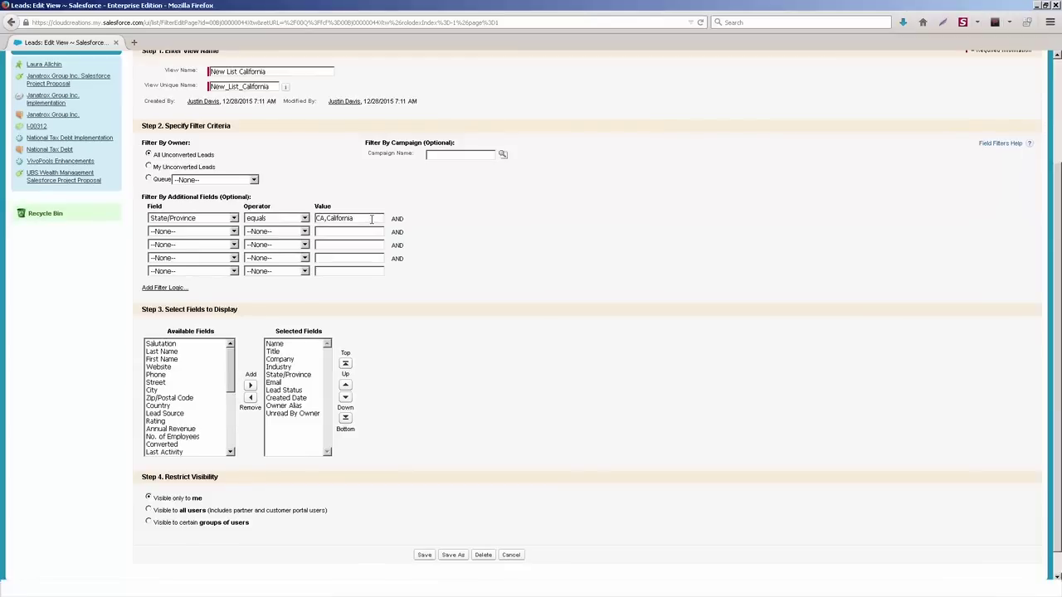
pyautogui.moveTo(355, 217); pyautogui.dragTo(317, 218)
pyautogui.press('Delete')
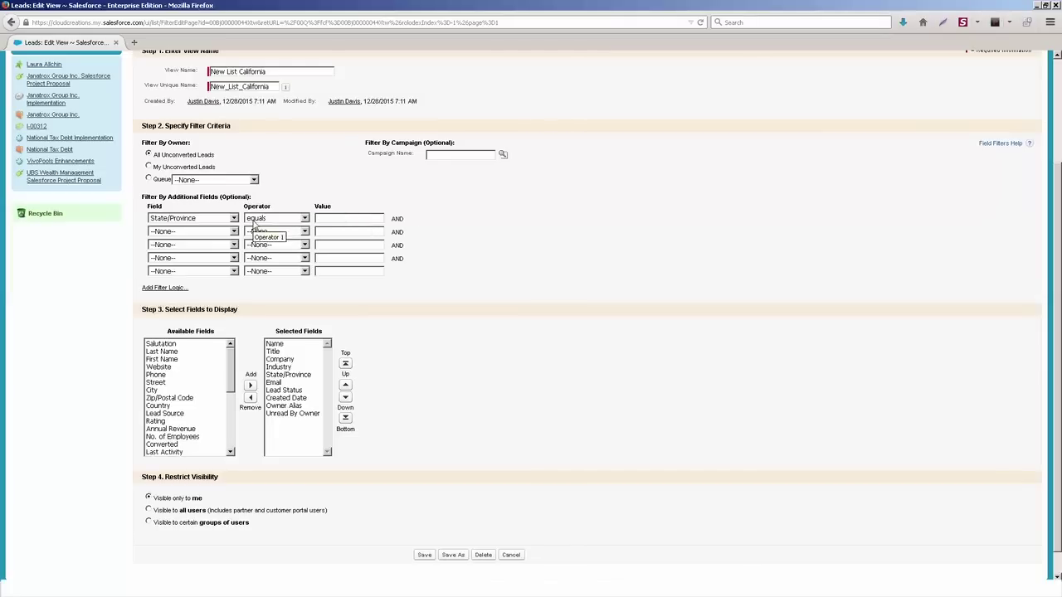
pyautogui.scroll(3, 497, 278)
pyautogui.click(418, 165)
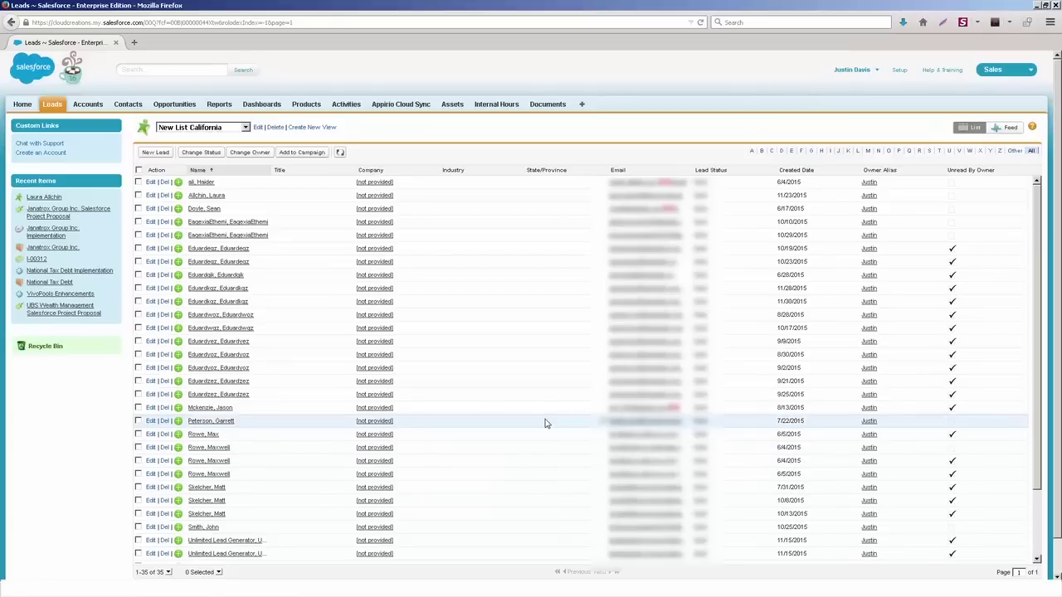
# Step: Rename the view to 'New List California 2' with unique name New_List_California2
pyautogui.click(257, 127)
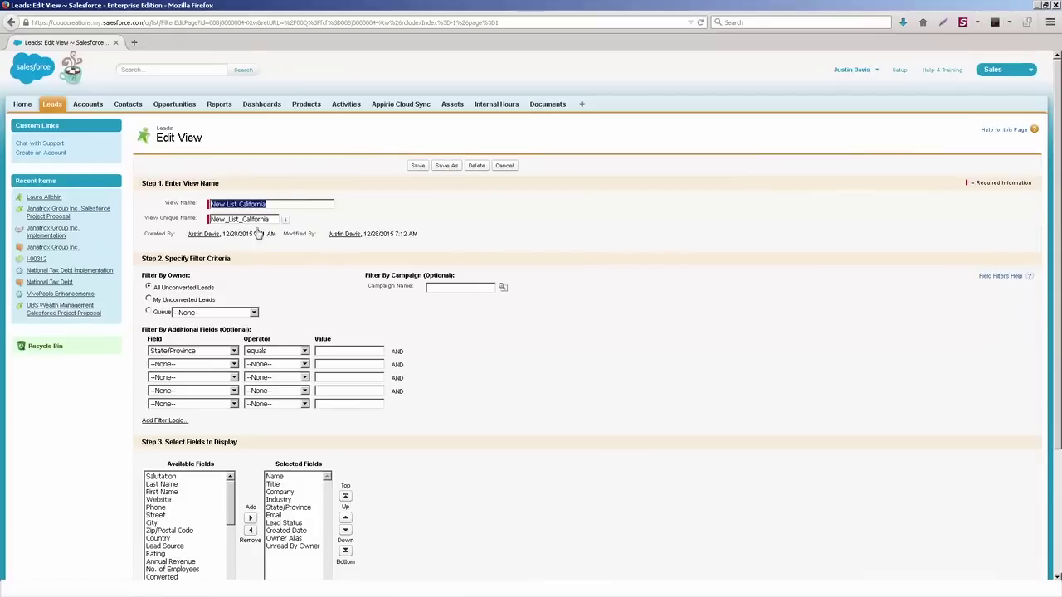
pyautogui.click(273, 208)
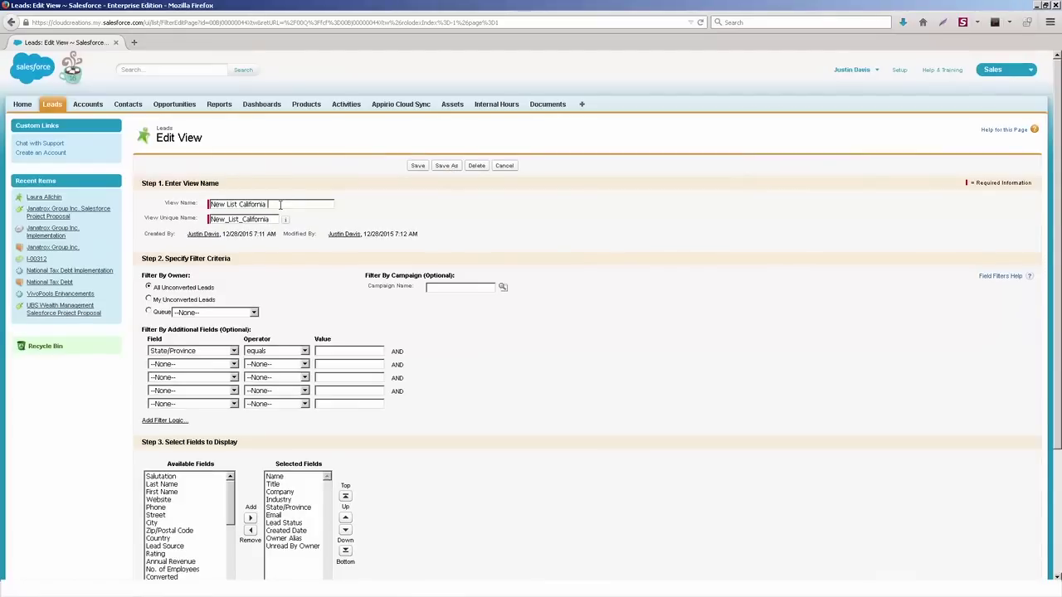
pyautogui.click(274, 221)
pyautogui.write('2')
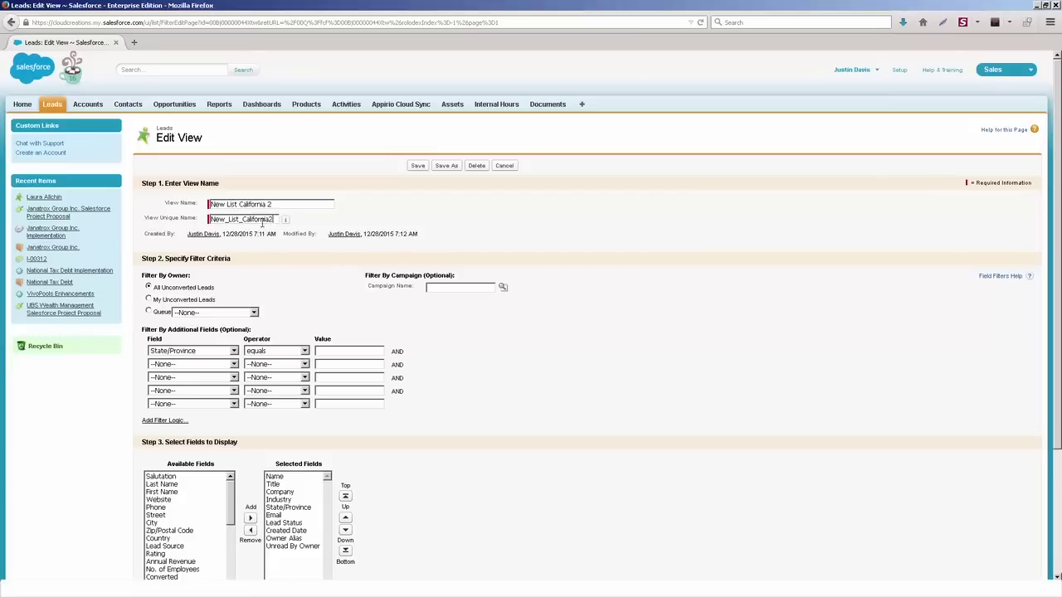
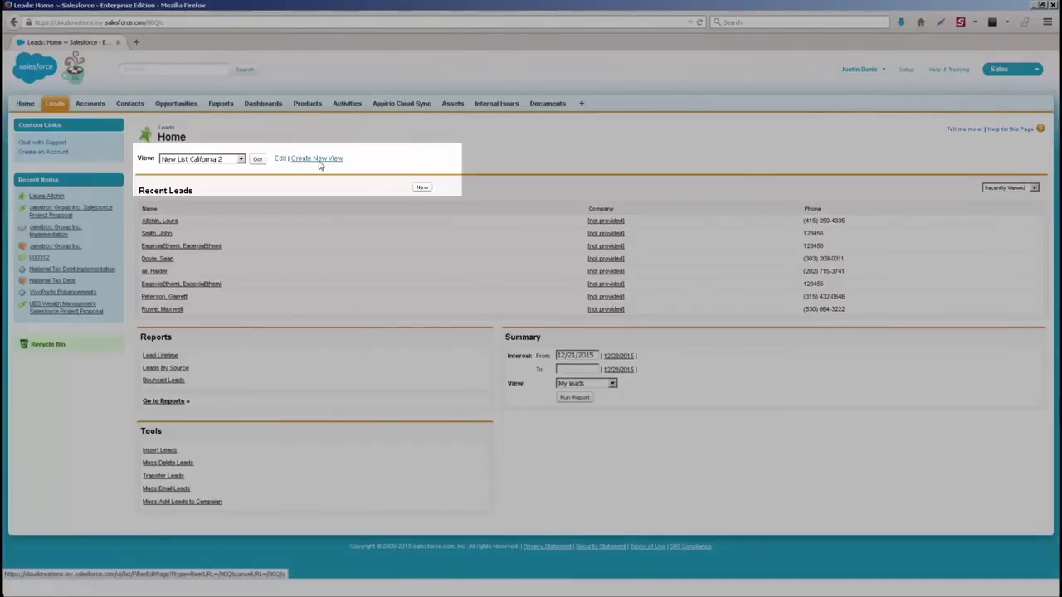
# Step: Enter the lead's first and last name, company 'Not Available' and phone, keep status Open, and save
pyautogui.click(422, 189)
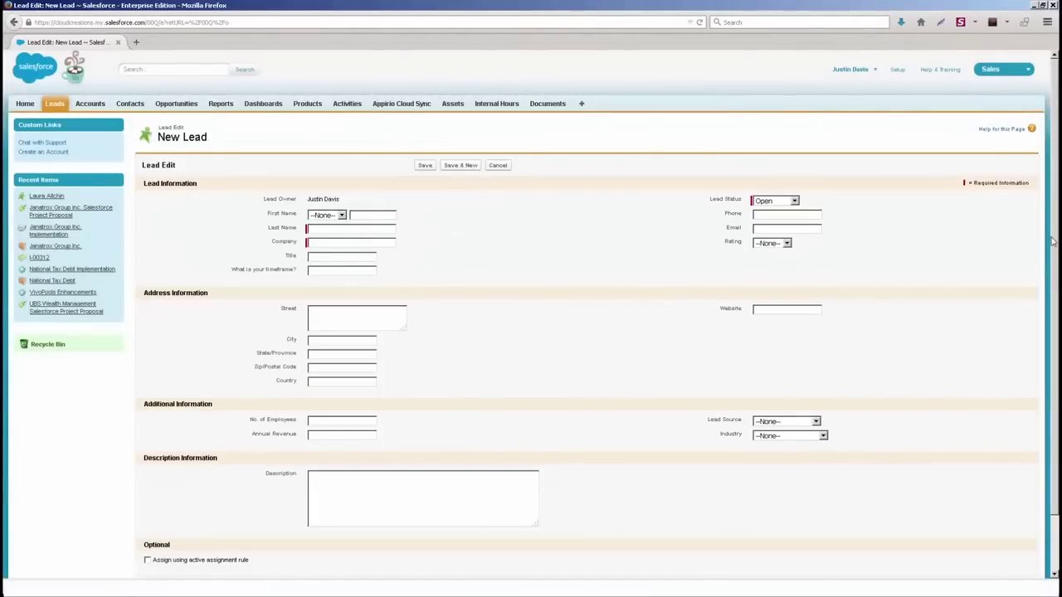
pyautogui.scroll(-1, 1051, 250)
pyautogui.moveTo(1052, 251); pyautogui.dragTo(1052, 288)
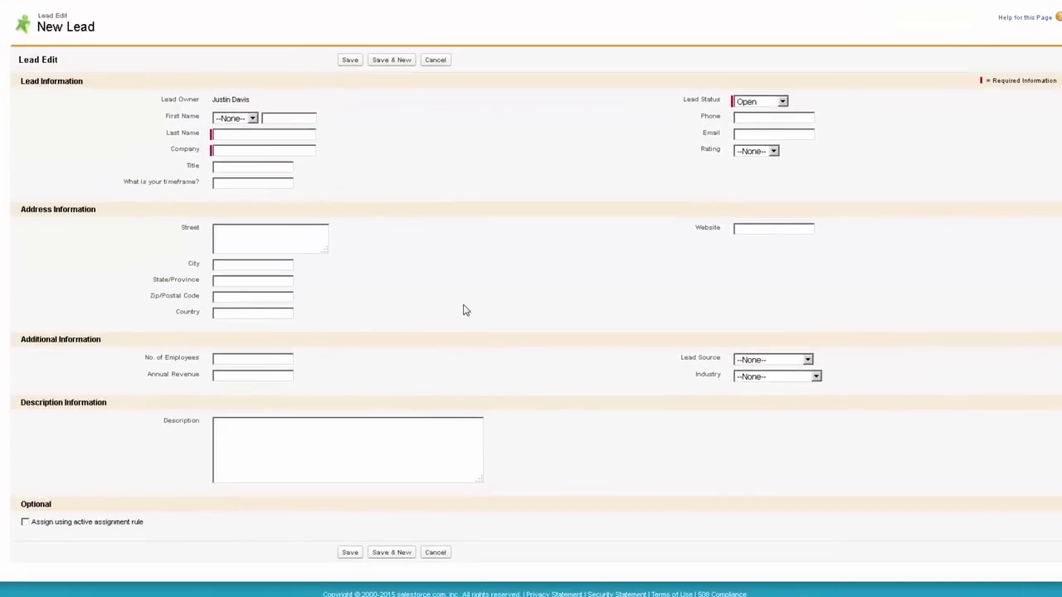
pyautogui.press('Tab')
pyautogui.write('Not Avai')
pyautogui.write('al')
pyautogui.press('BackSpace')
pyautogui.write('lable')
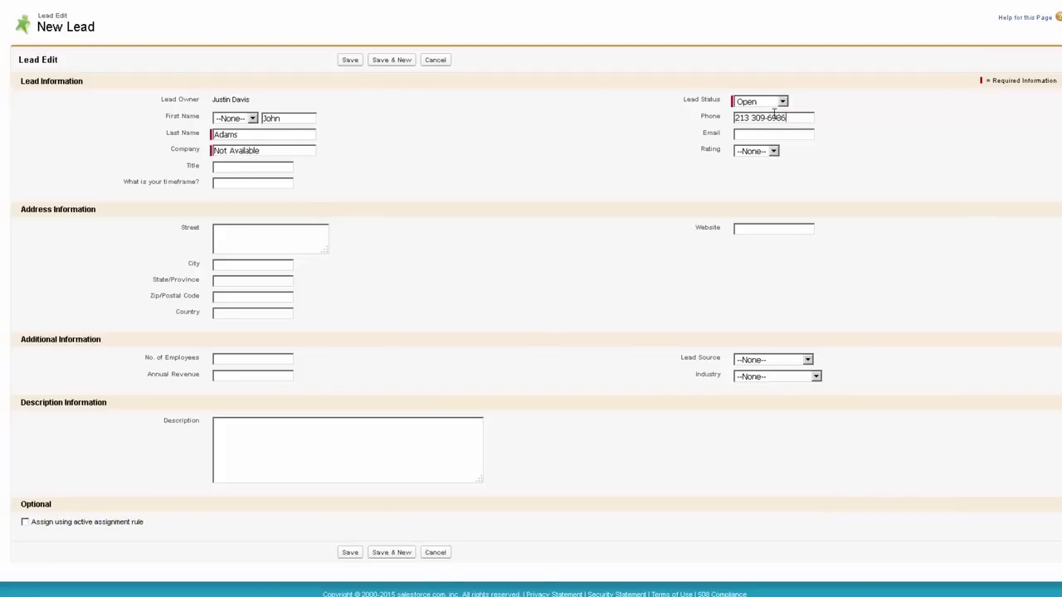
pyautogui.click(779, 103)
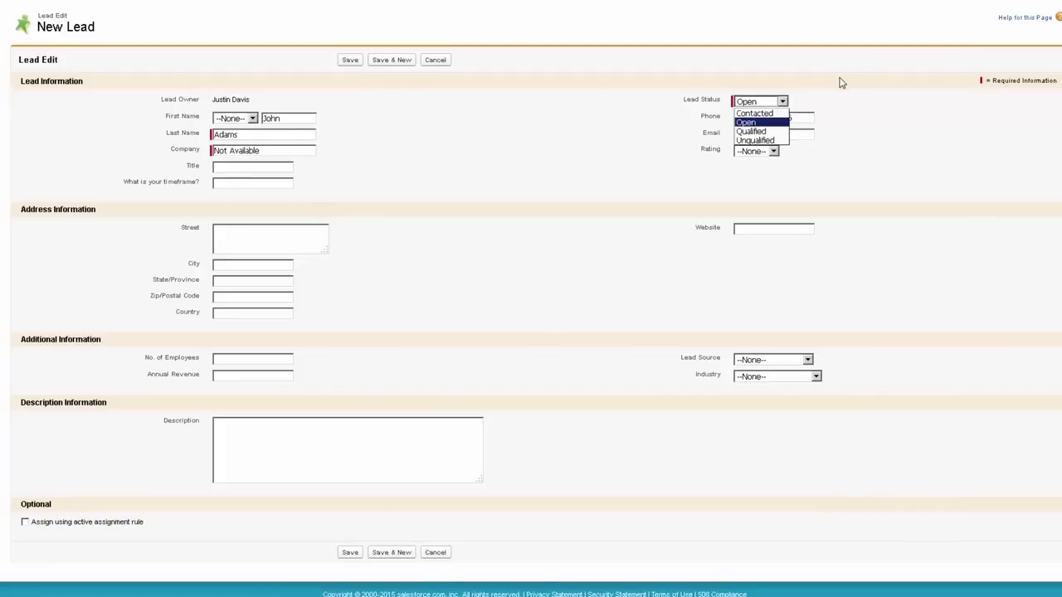
pyautogui.click(603, 113)
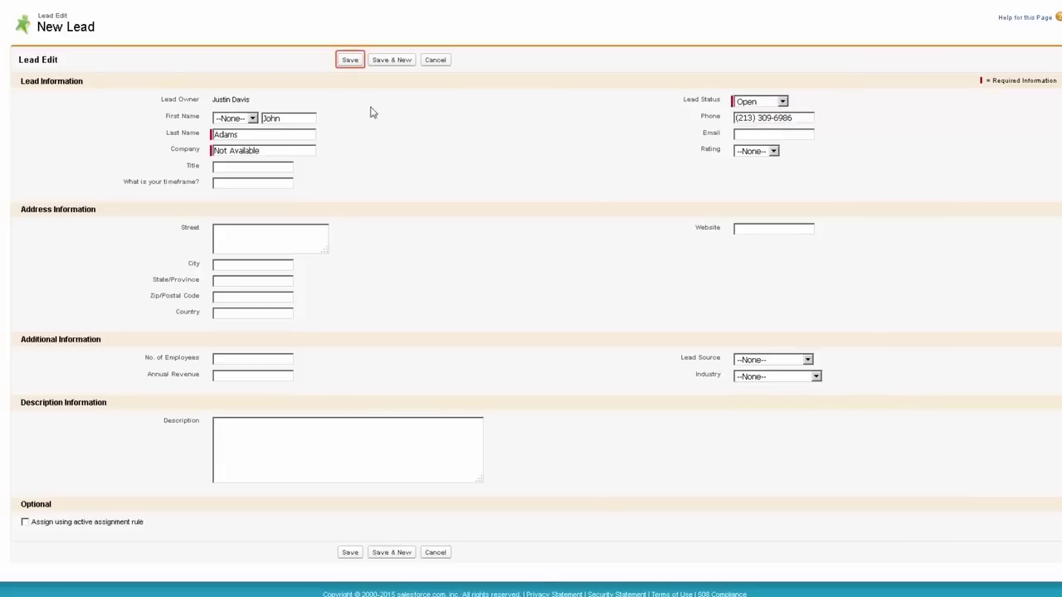
pyautogui.click(350, 60)
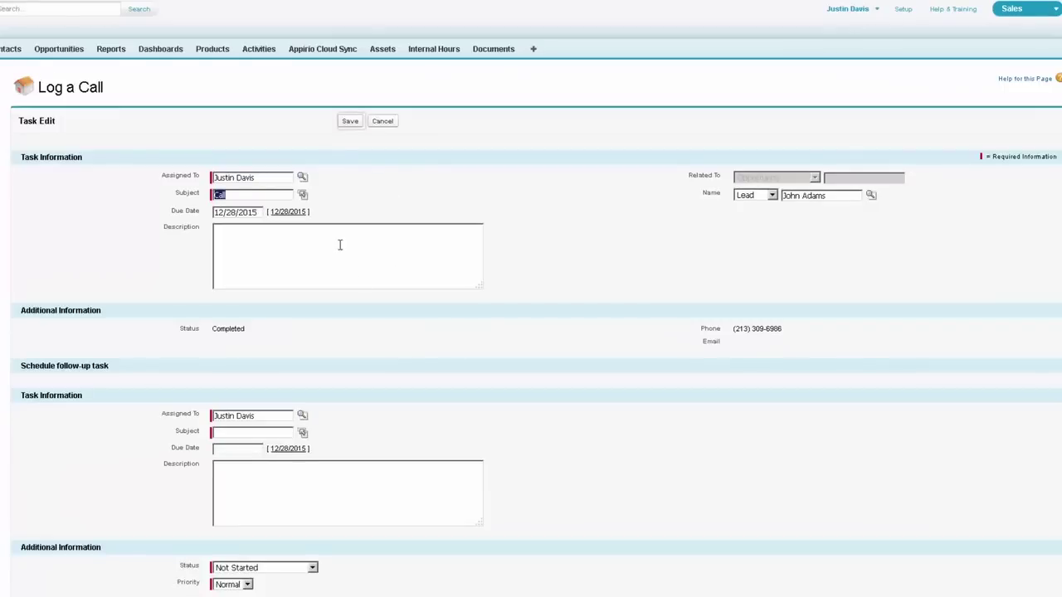
# Step: Save the call log with Subject 'Call' and status Completed
pyautogui.click(348, 123)
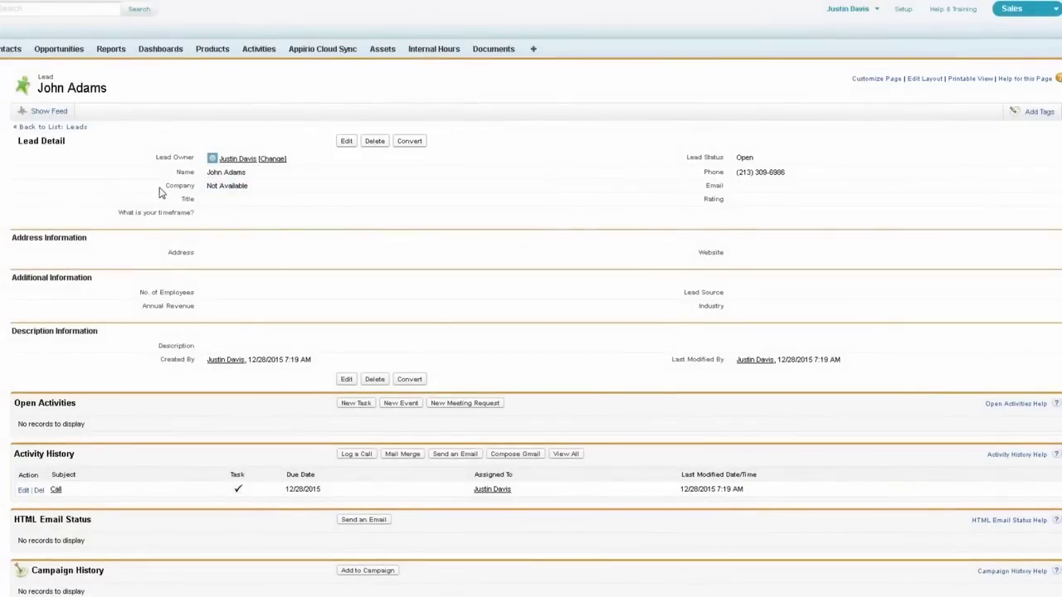
# Step: Edit the Company field in place from 'Not Available' to 'Truck Parts' and save
pyautogui.moveTo(161, 190); pyautogui.dragTo(257, 194)
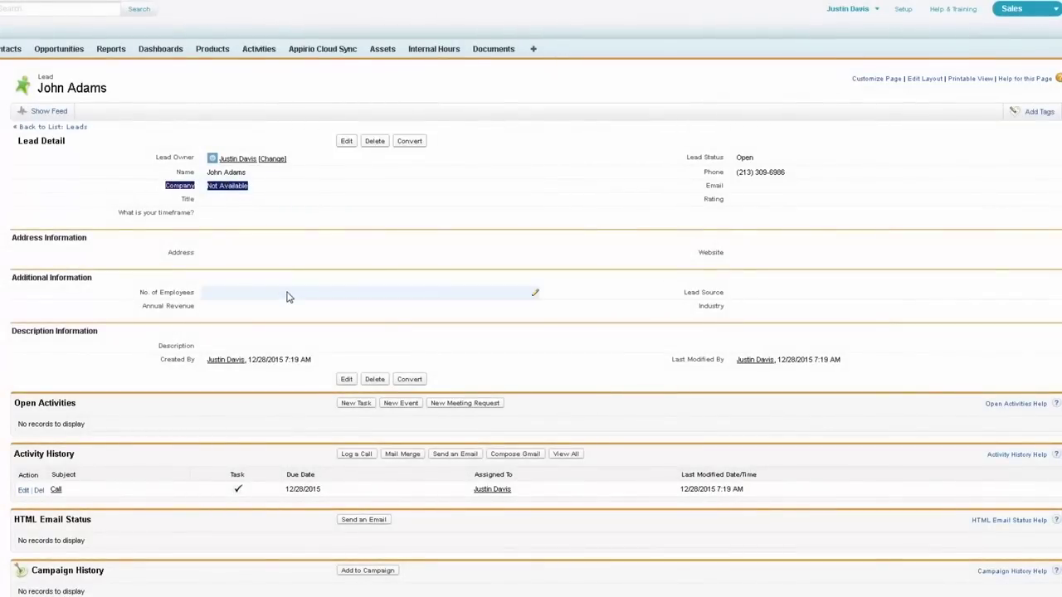
pyautogui.click(165, 177)
pyautogui.moveTo(165, 176); pyautogui.dragTo(262, 177)
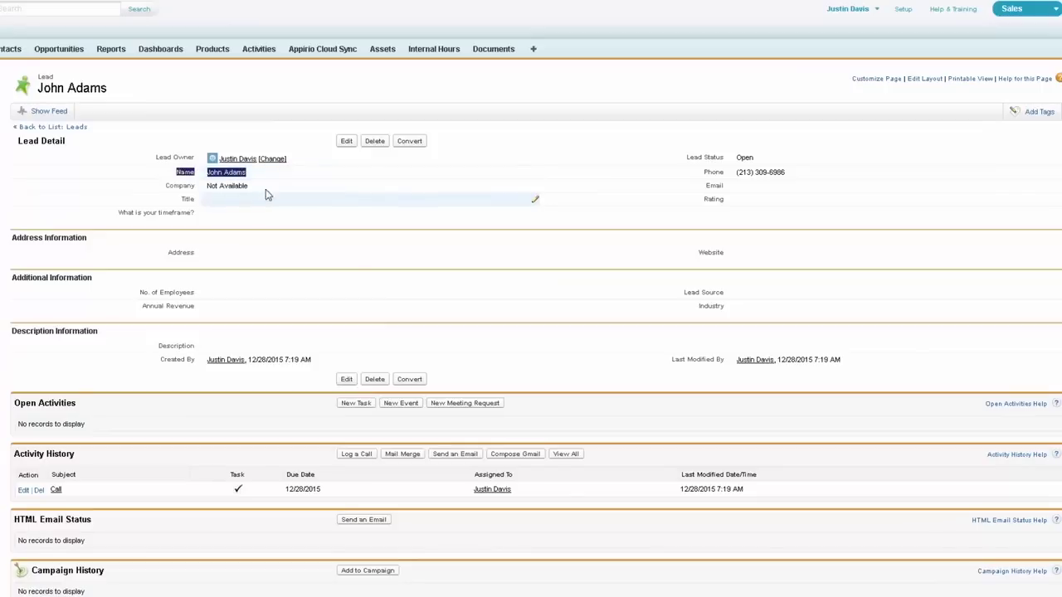
pyautogui.click(294, 124)
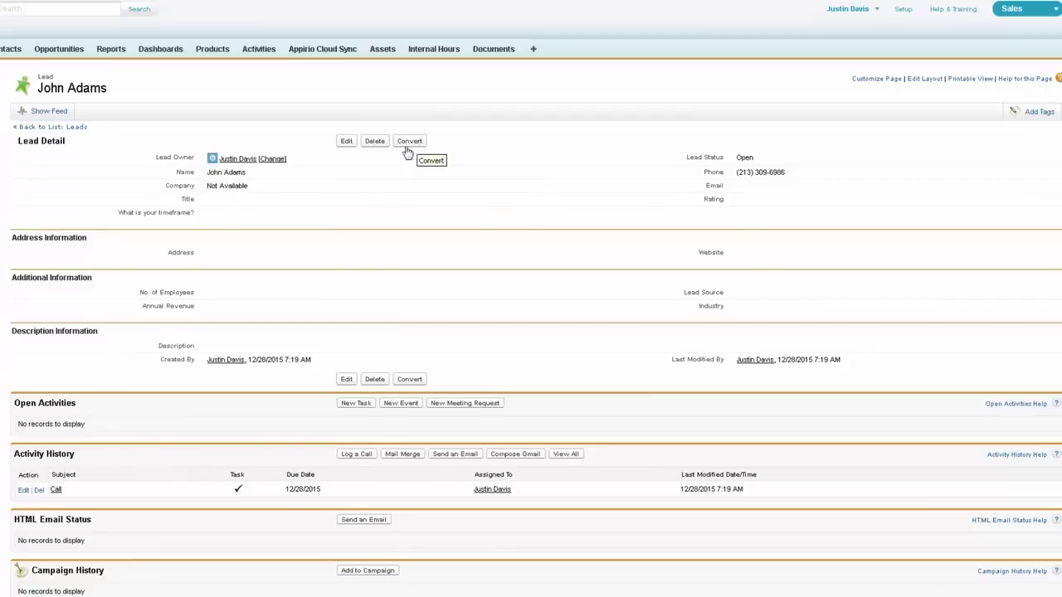
pyautogui.moveTo(159, 186); pyautogui.dragTo(271, 187)
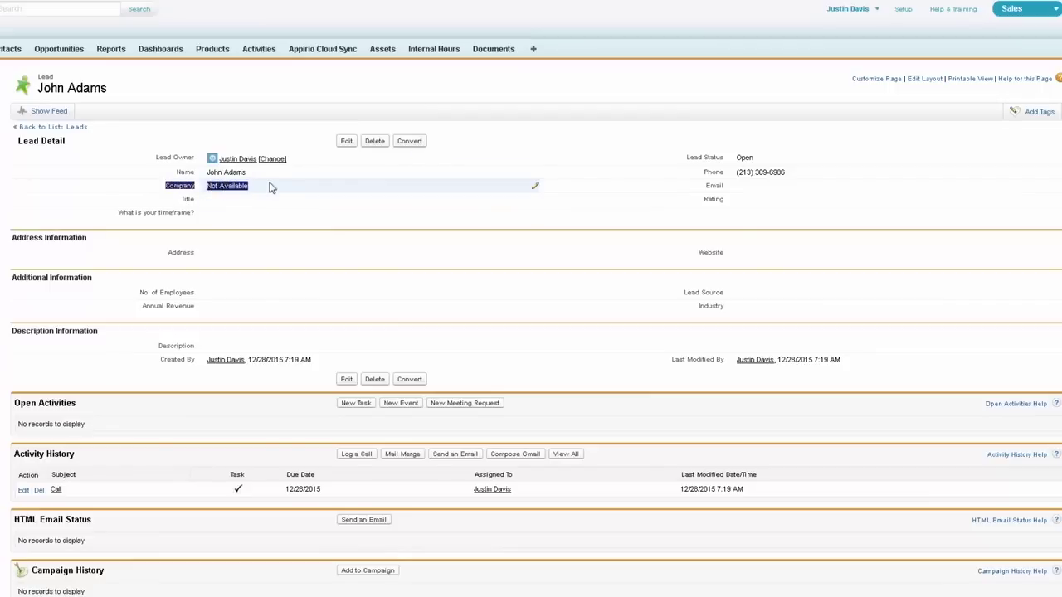
pyautogui.moveTo(166, 171); pyautogui.dragTo(264, 181)
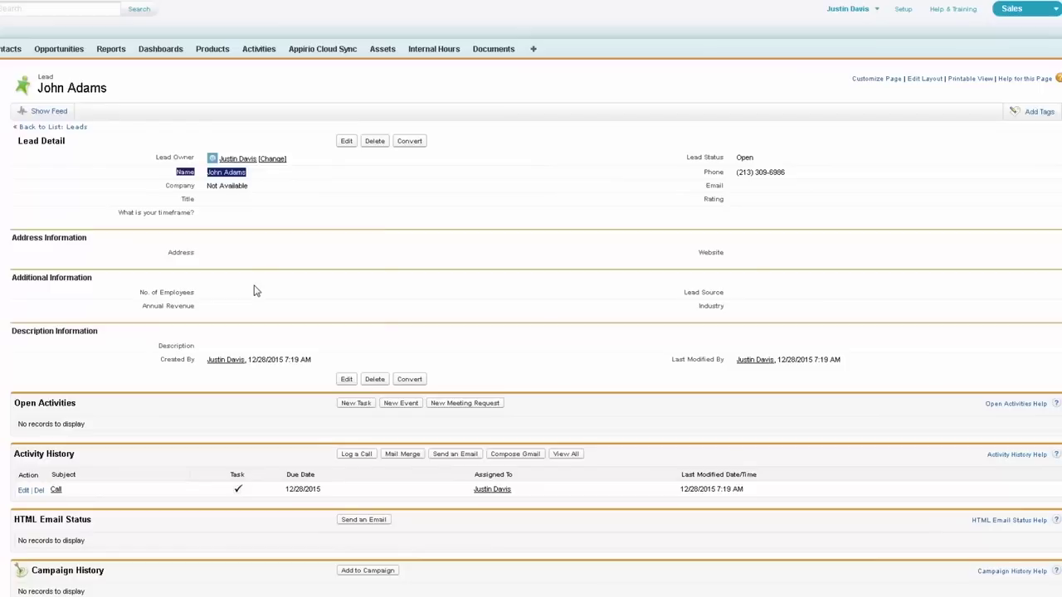
pyautogui.click(260, 190)
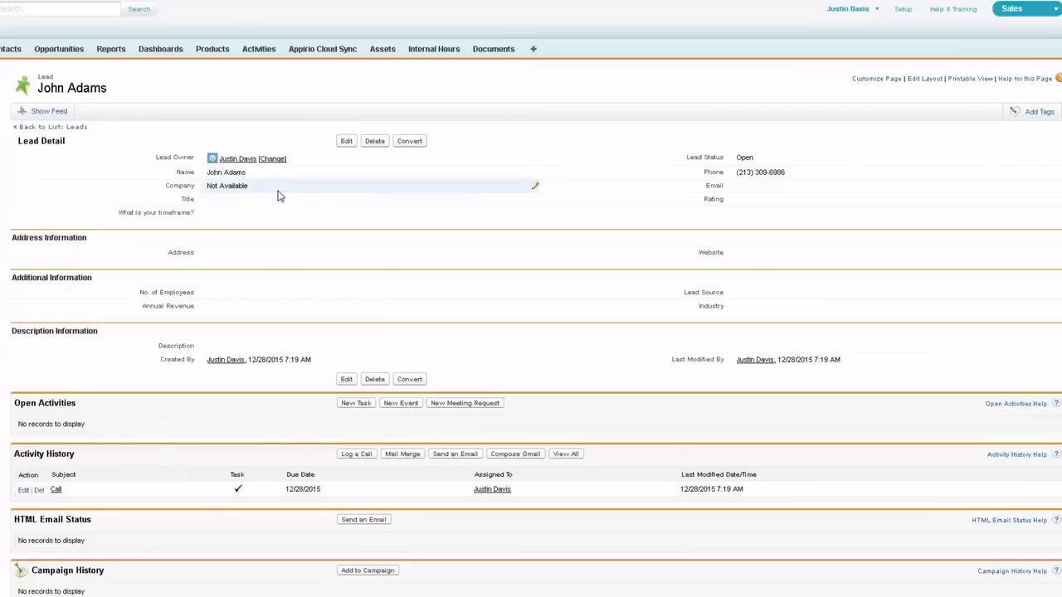
pyautogui.doubleClick(280, 196)
pyautogui.press('BackSpace')
pyautogui.write('Tru')
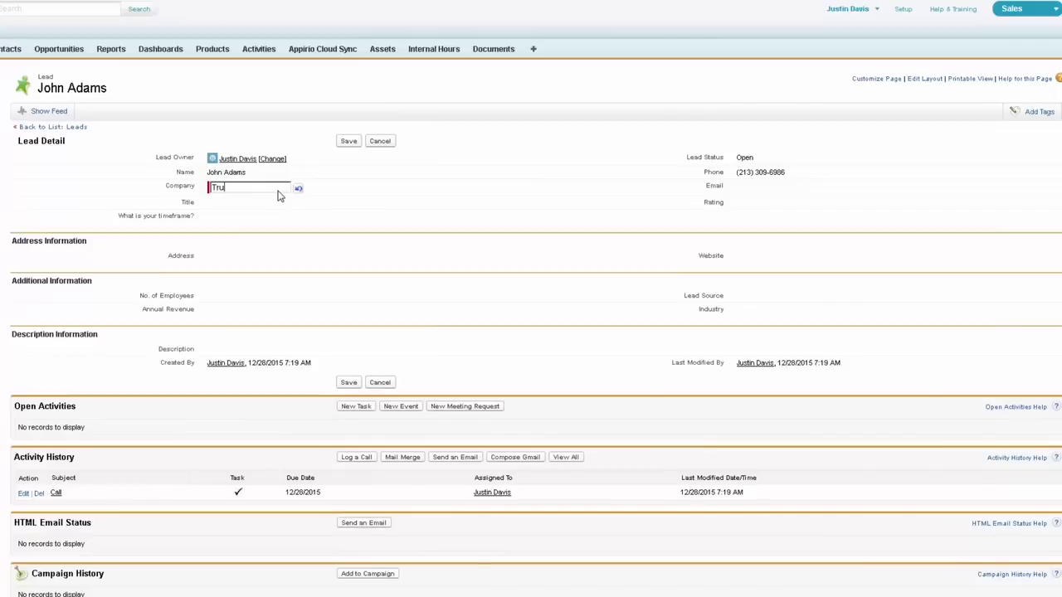
pyautogui.write('ck Parts')
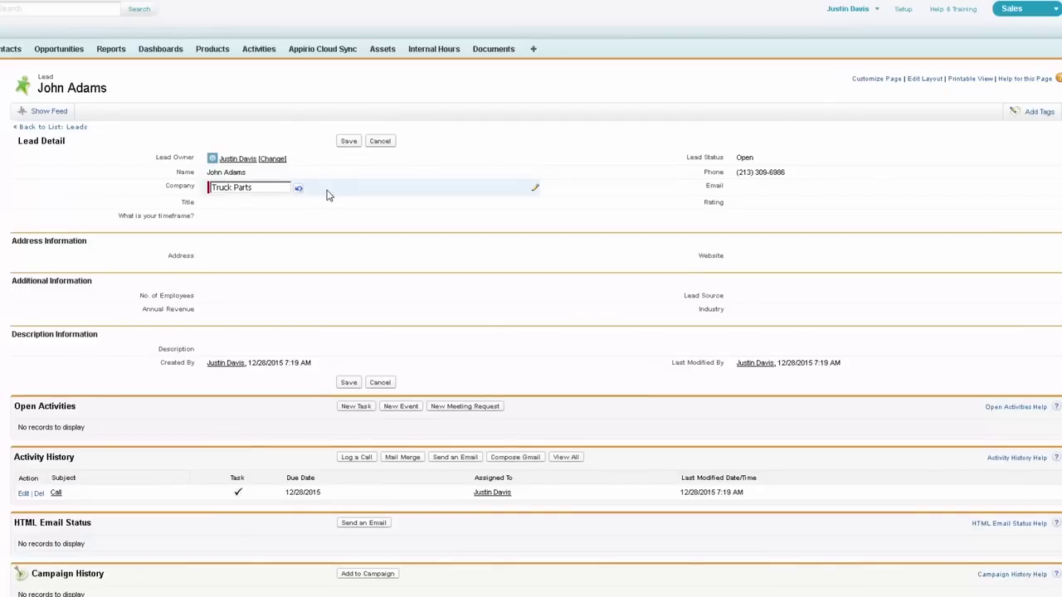
pyautogui.click(348, 141)
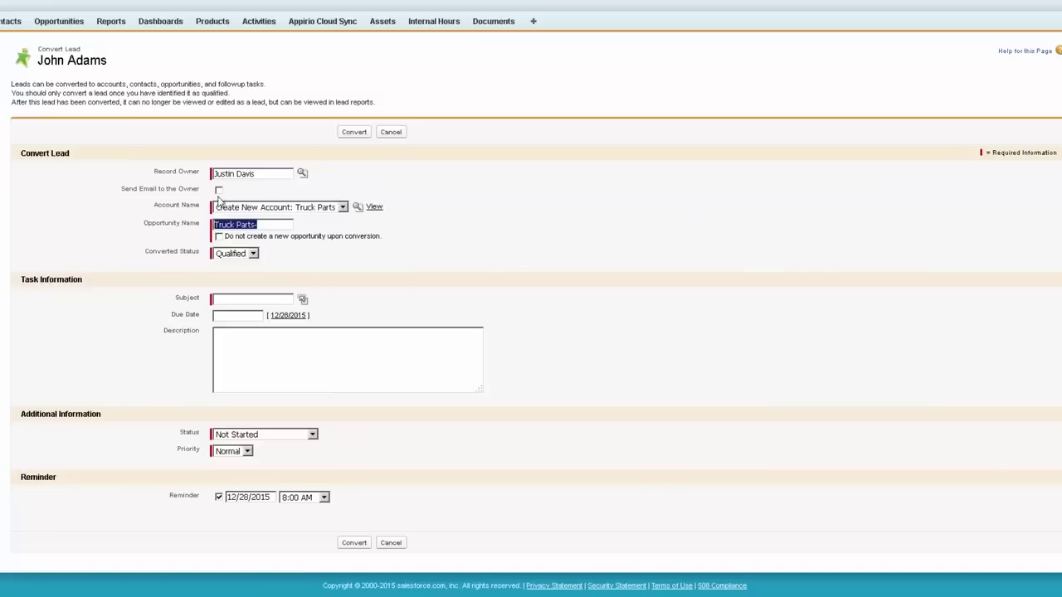
# Step: Leave owner email notification off and keep 'Create New Account: Truck Parts' as the account
pyautogui.click(265, 175)
pyautogui.click(218, 190)
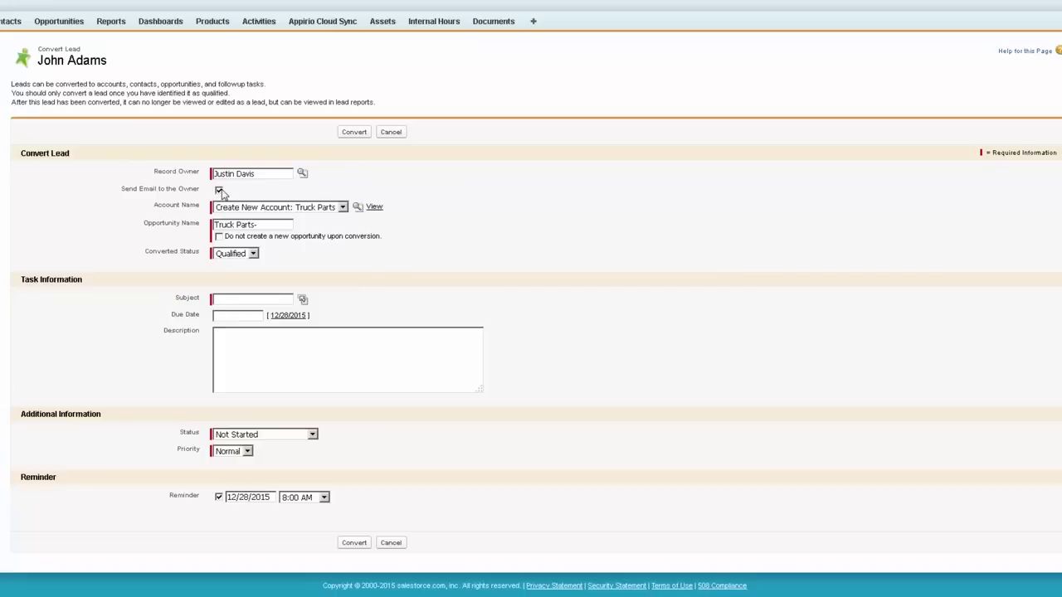
pyautogui.click(219, 191)
pyautogui.click(320, 210)
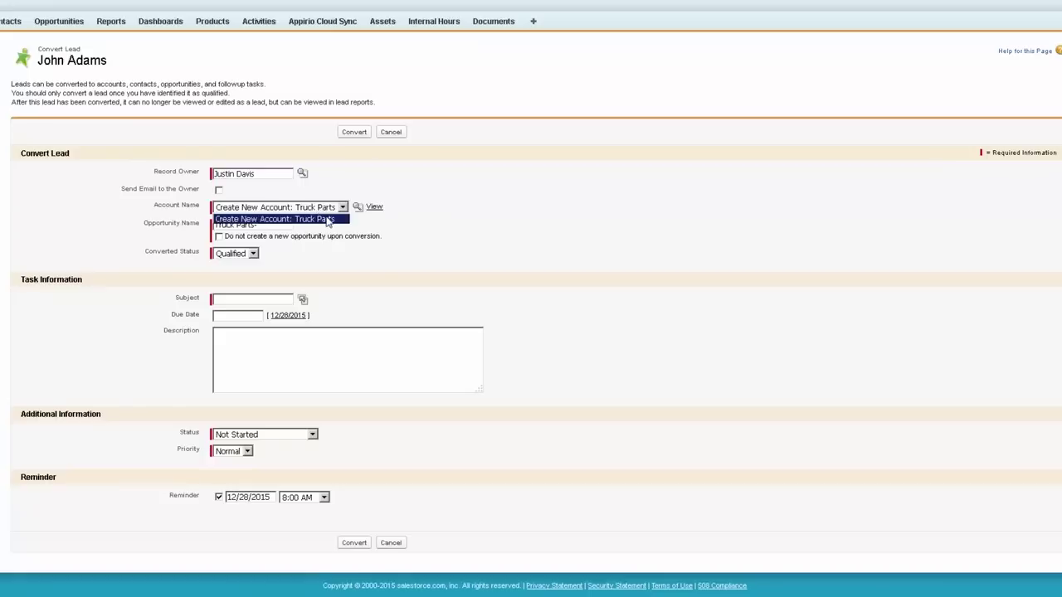
pyautogui.click(325, 220)
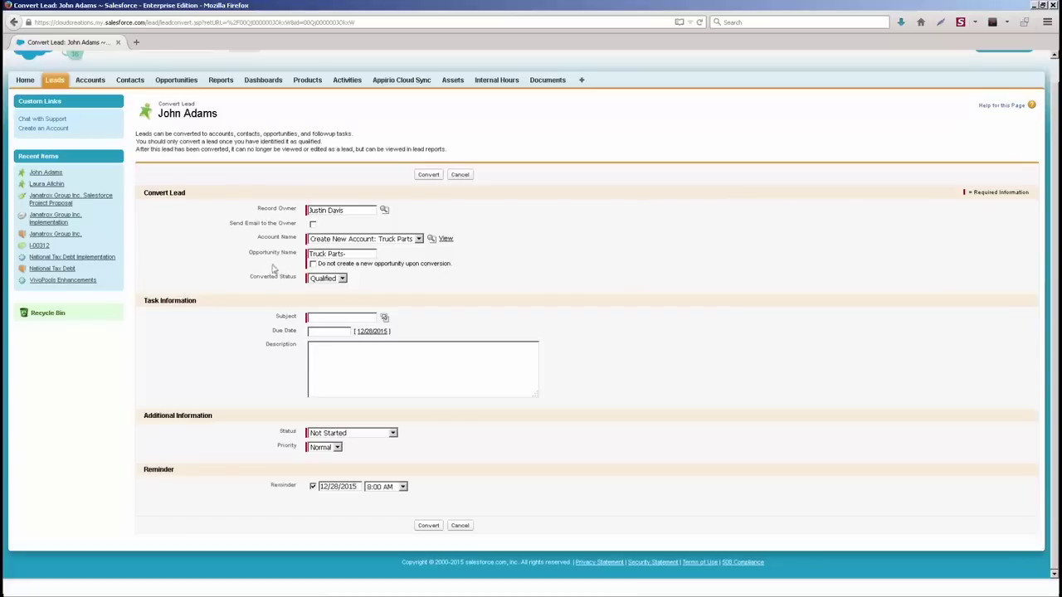
pyautogui.click(313, 264)
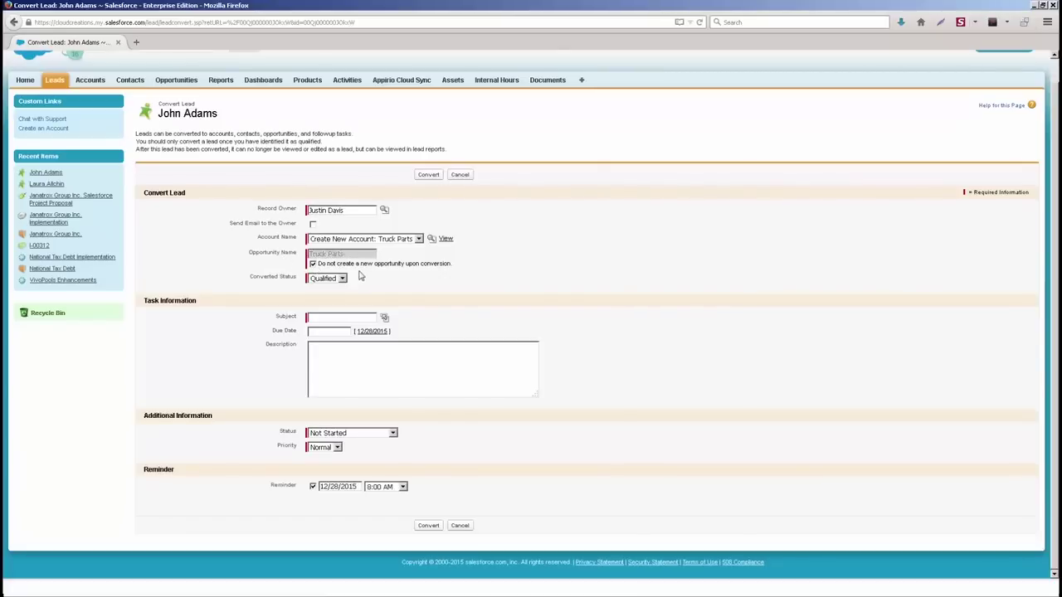
pyautogui.click(313, 264)
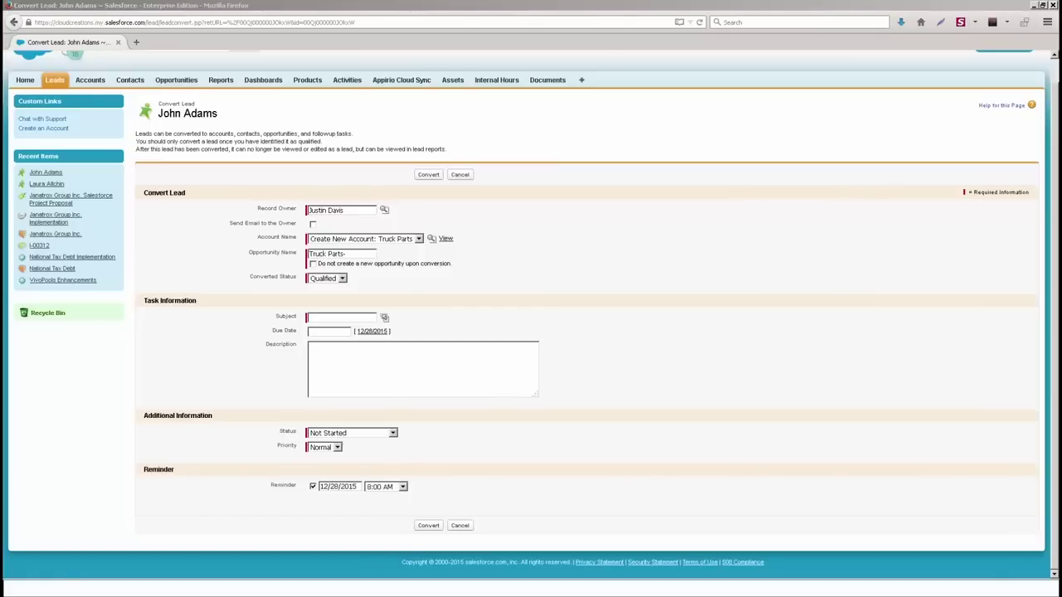
pyautogui.click(630, 297)
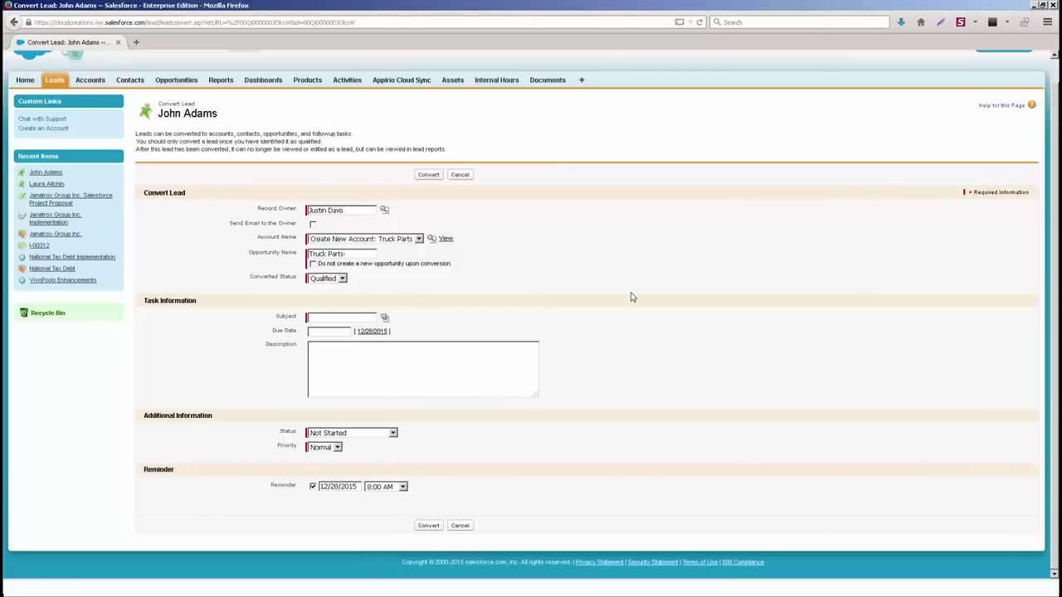
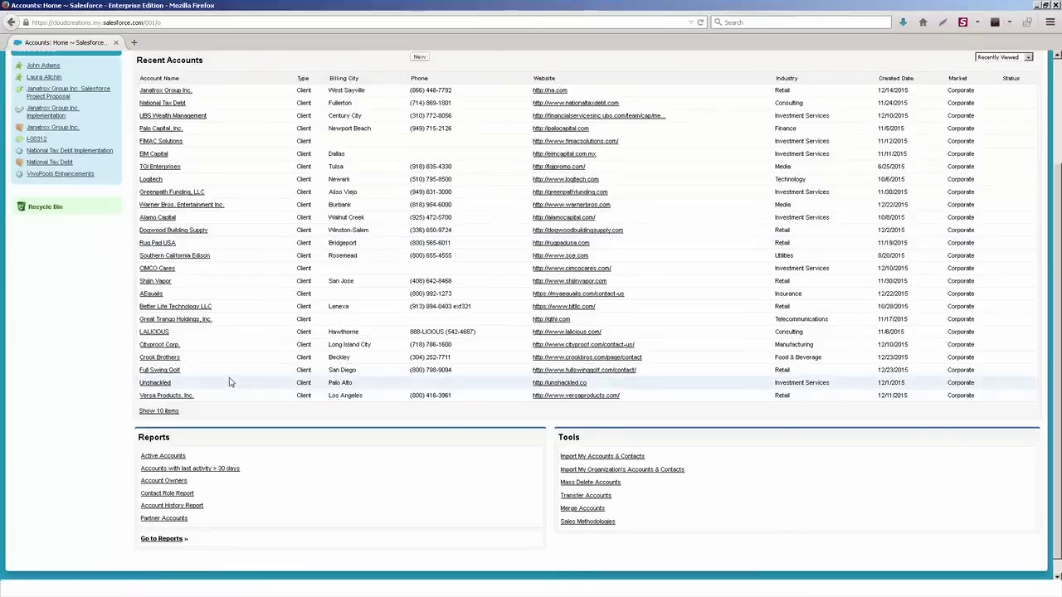
# Step: Start a new account from Recent Accounts, keeping Client as the record type
pyautogui.scroll(3, 231, 383)
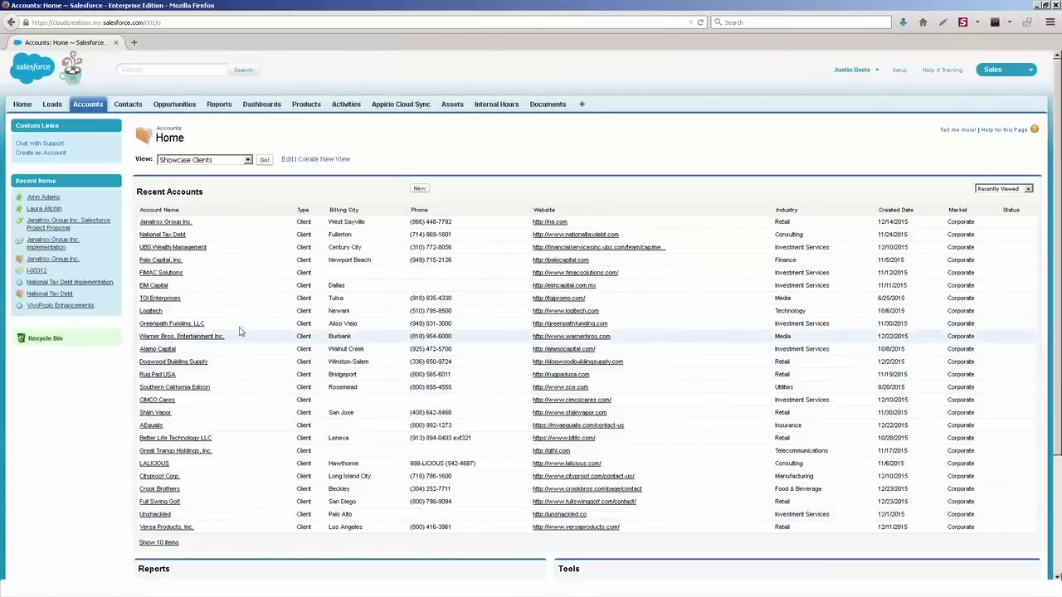
pyautogui.click(419, 188)
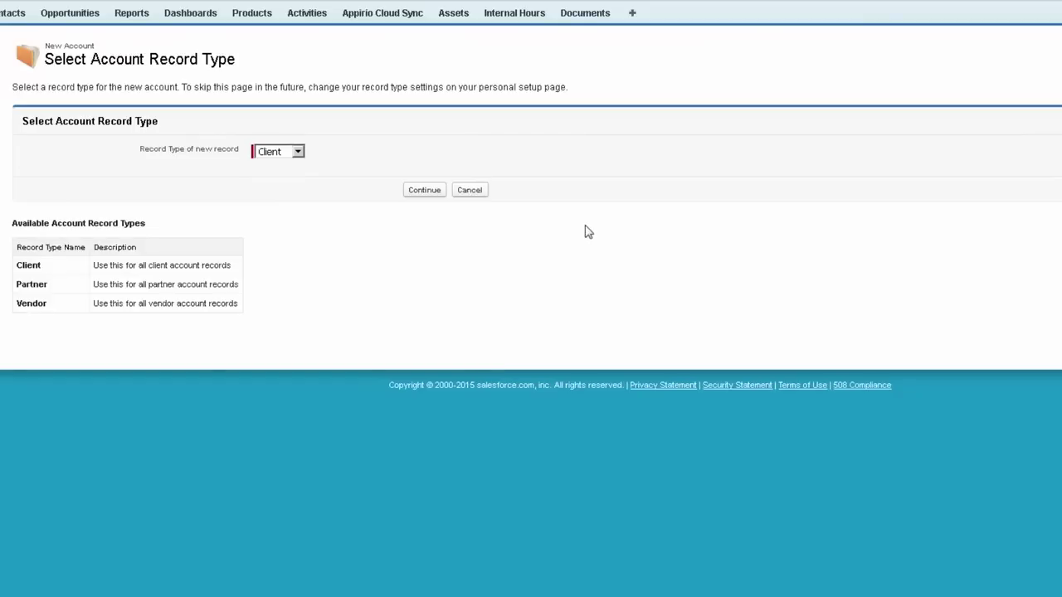
pyautogui.click(296, 155)
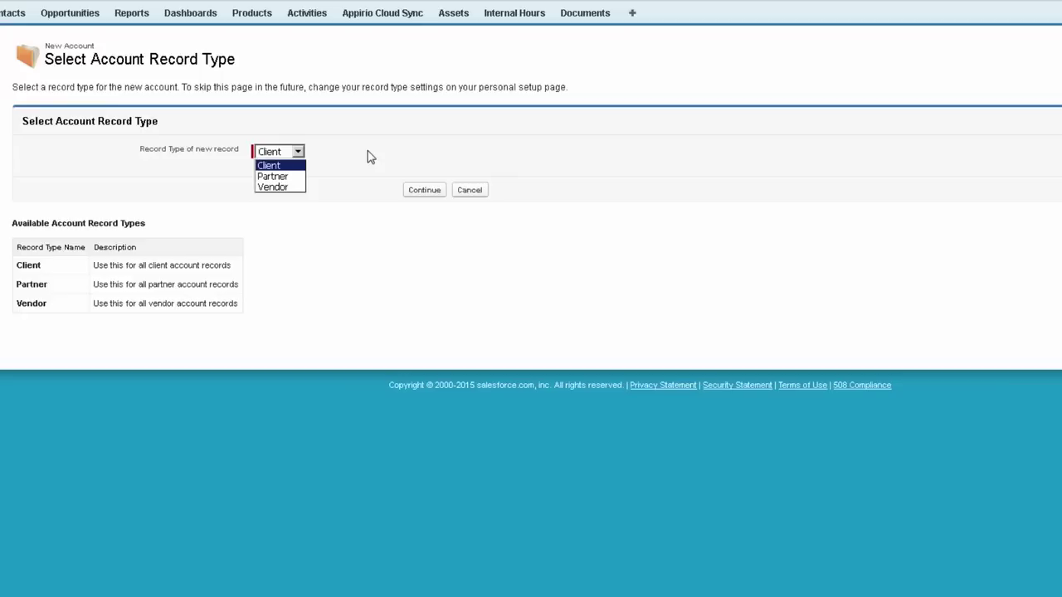
pyautogui.click(299, 163)
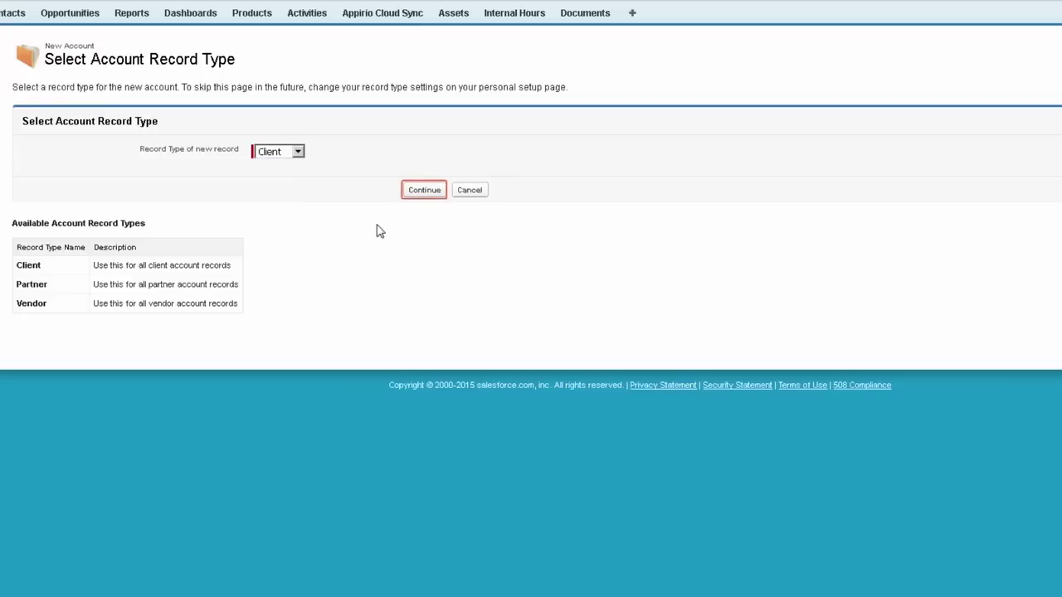
pyautogui.click(421, 192)
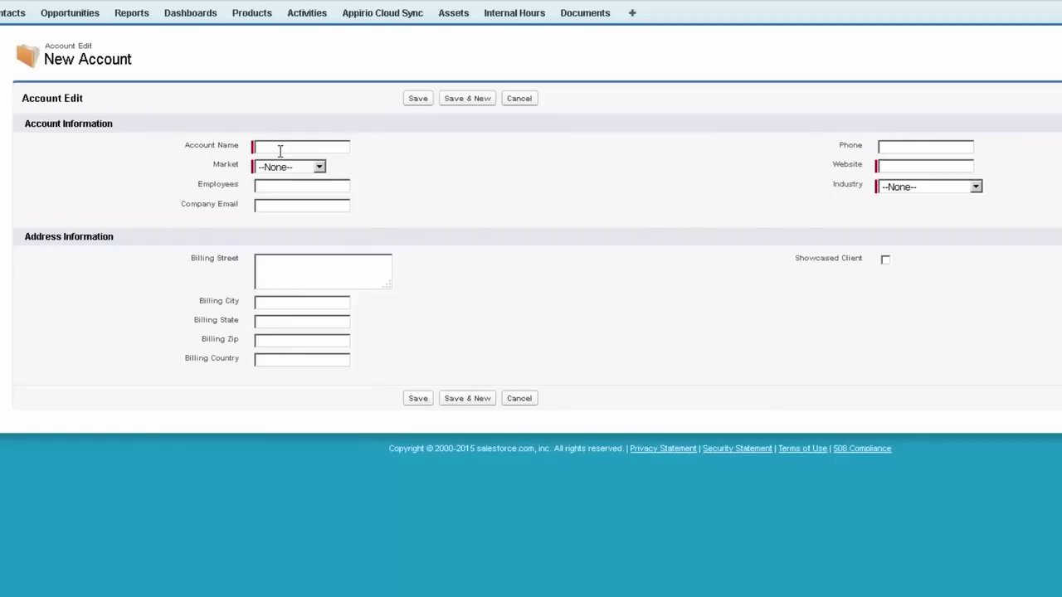
pyautogui.write('TruckParts Inc.')
pyautogui.click(291, 169)
pyautogui.click(279, 187)
pyautogui.click(915, 169)
pyautogui.write('w')
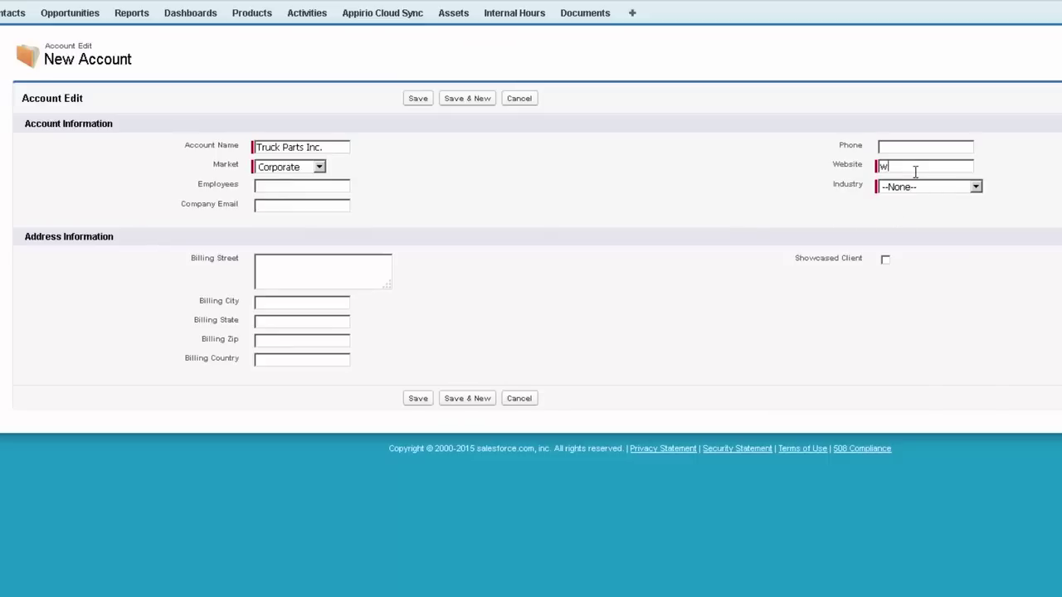
pyautogui.write('ww.truckparts.com')
pyautogui.click(941, 192)
pyautogui.scroll(-5, 945, 244)
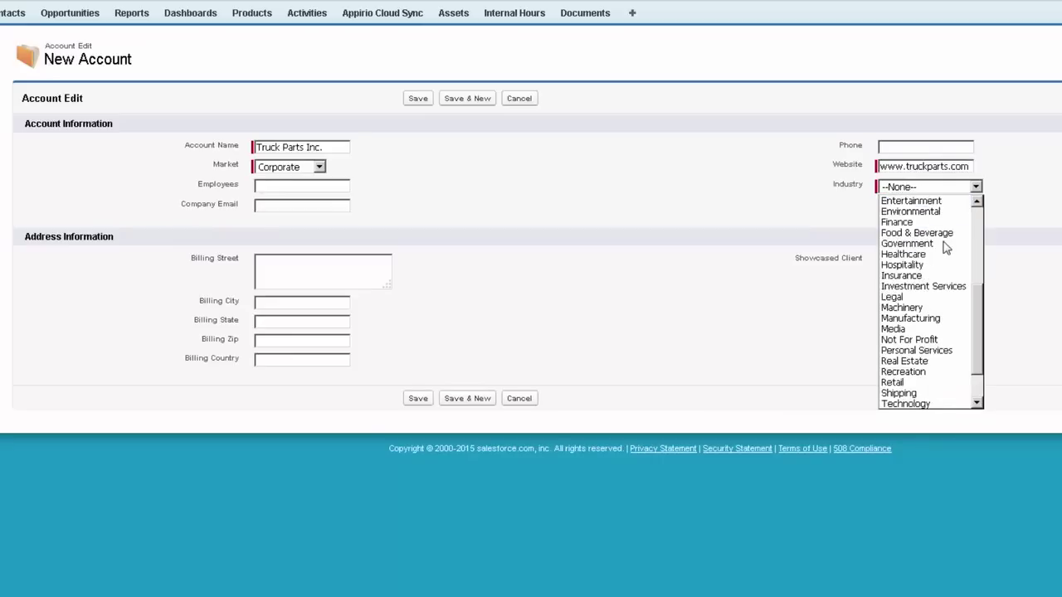
pyautogui.scroll(-2, 929, 315)
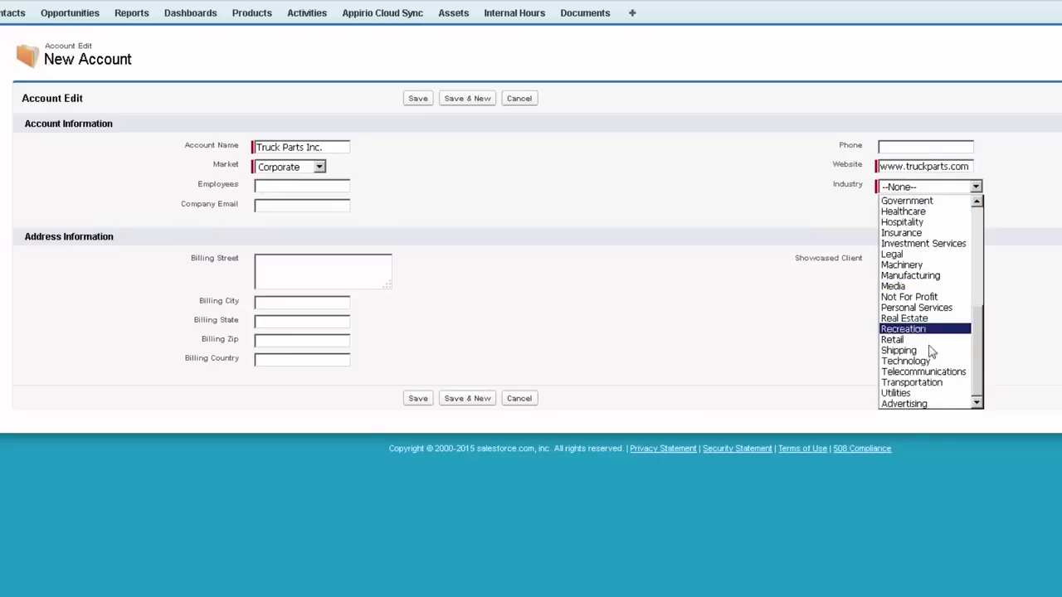
pyautogui.click(932, 385)
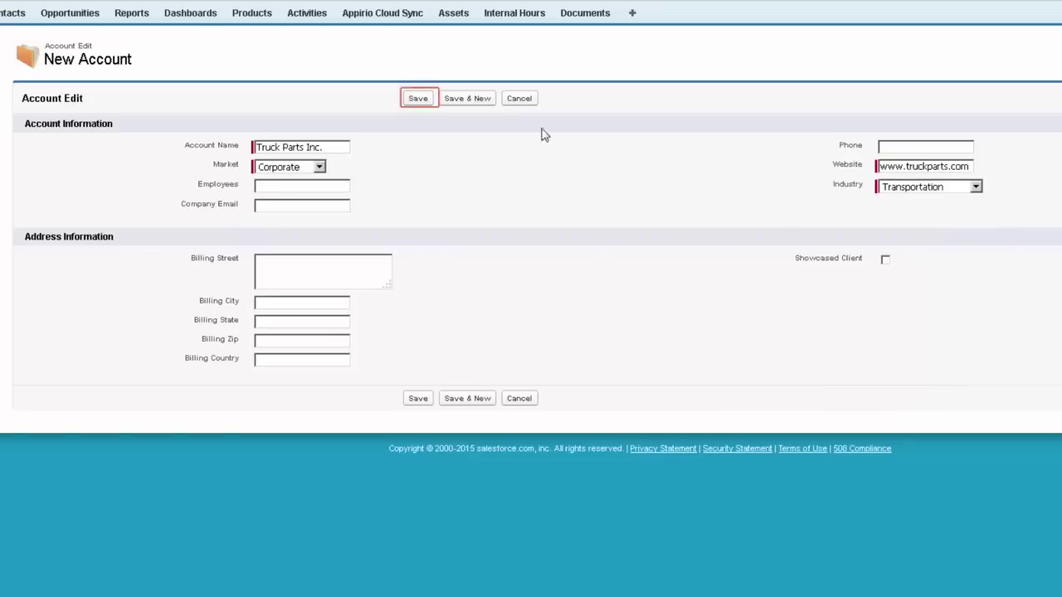
pyautogui.click(415, 98)
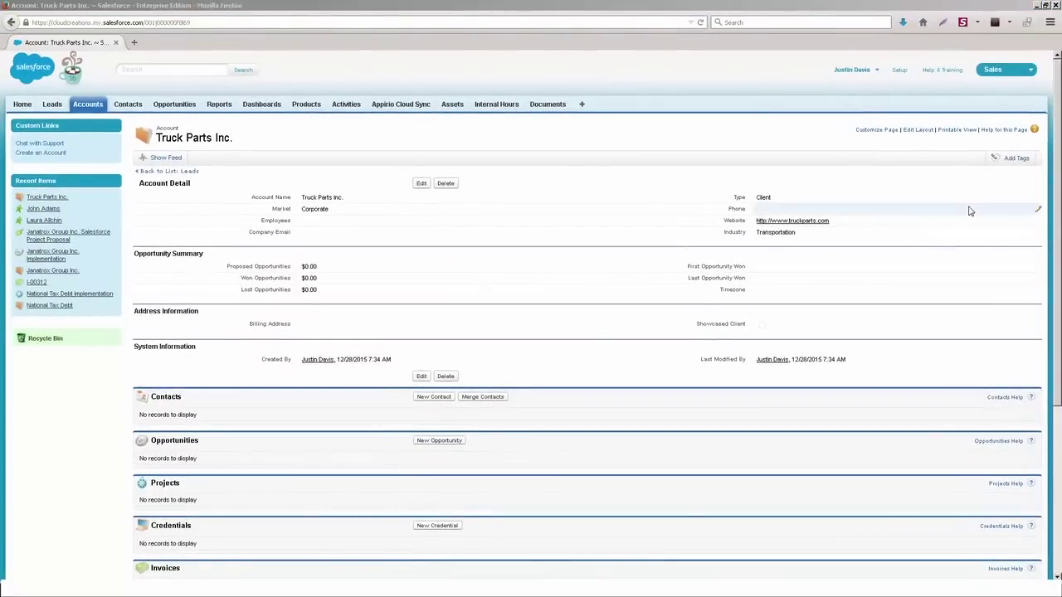
pyautogui.moveTo(1054, 219); pyautogui.dragTo(1055, 234)
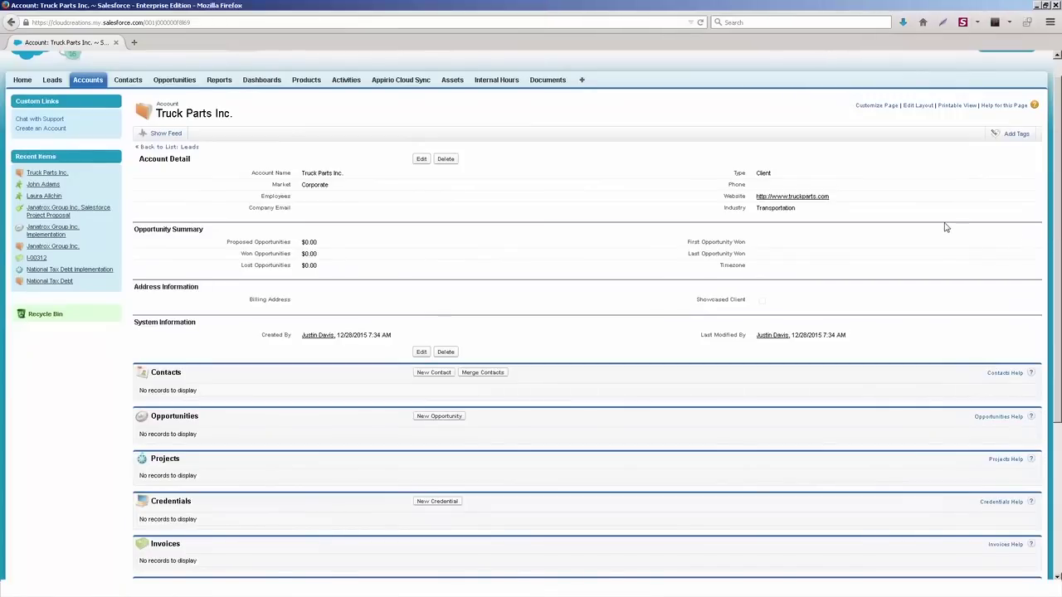
pyautogui.doubleClick(327, 302)
pyautogui.click(521, 195)
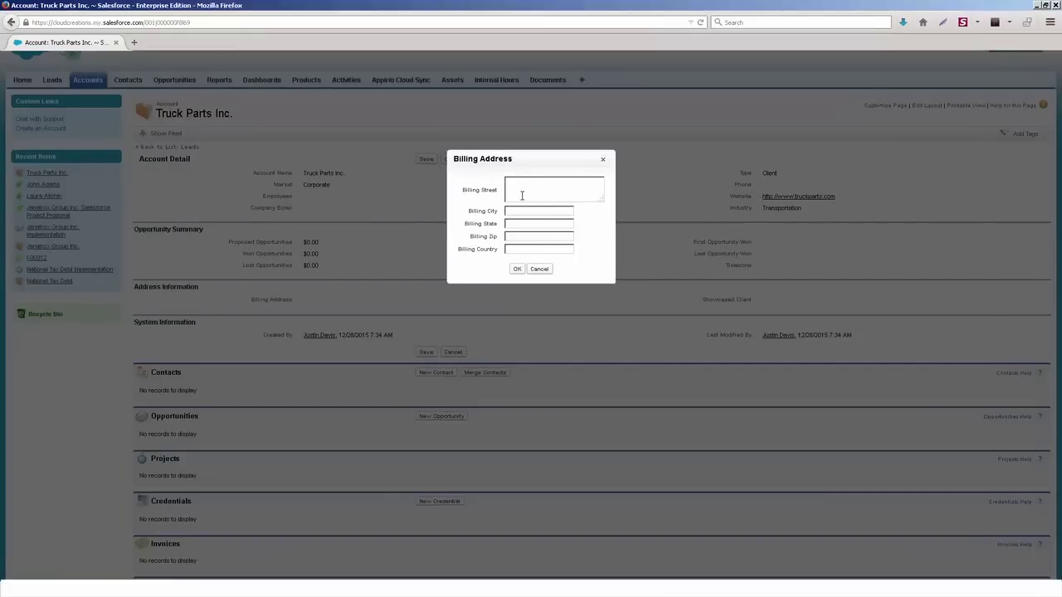
pyautogui.press('Tab')
pyautogui.write('CA')
pyautogui.click(517, 269)
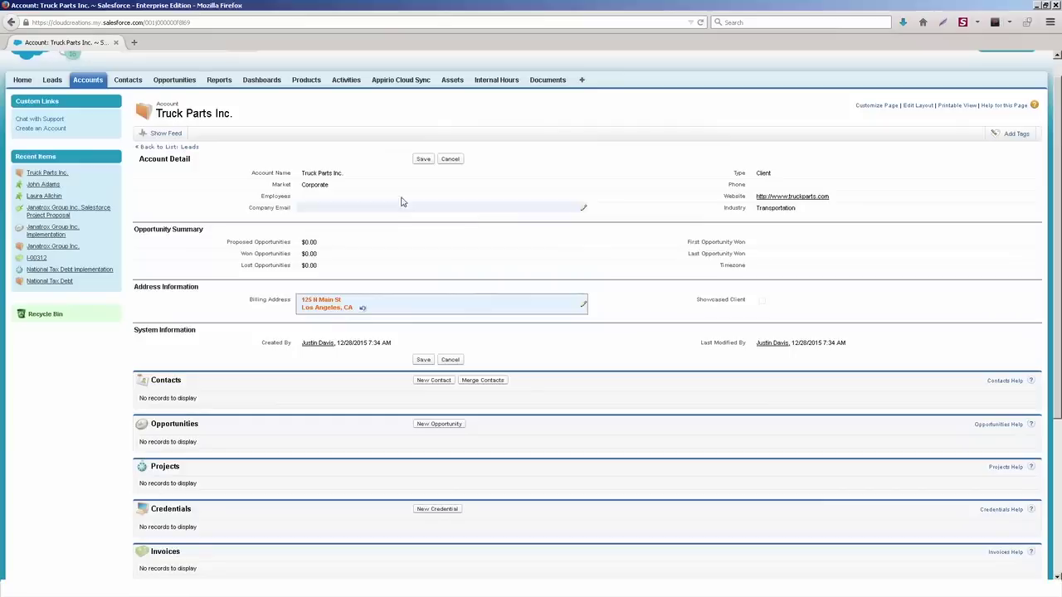
pyautogui.click(424, 159)
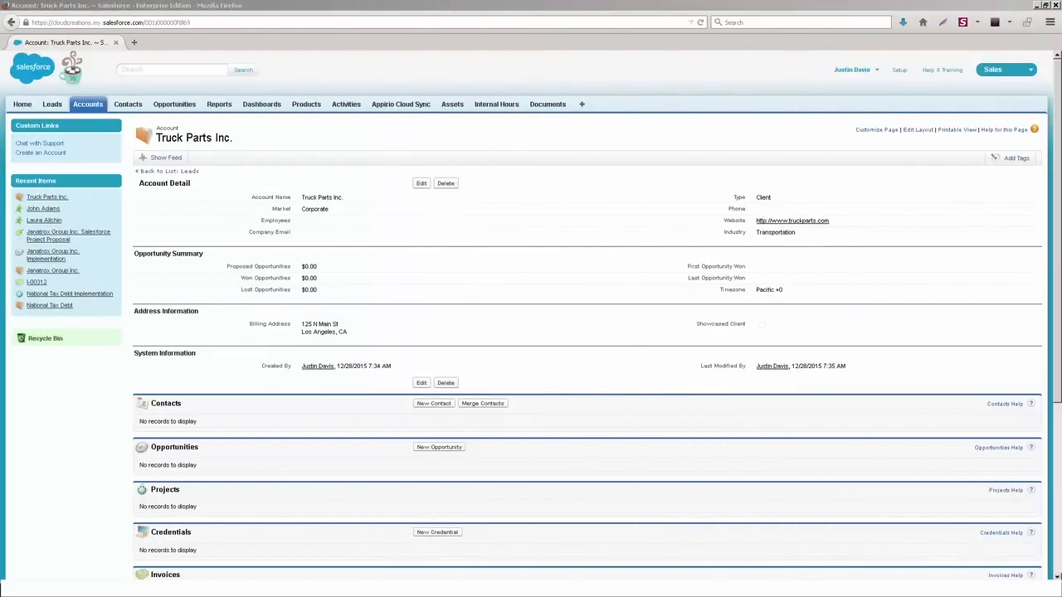
# Step: Add a contact with the person's first and last name under Truck Parts Inc., then return to the account
pyautogui.moveTo(1059, 158); pyautogui.dragTo(1059, 228)
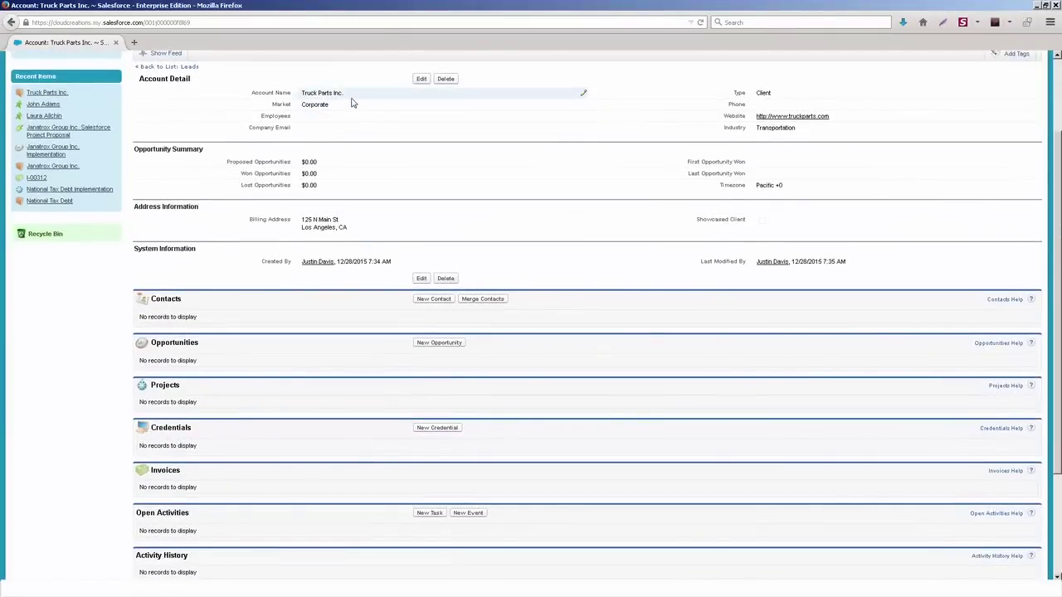
pyautogui.scroll(-3, 367, 292)
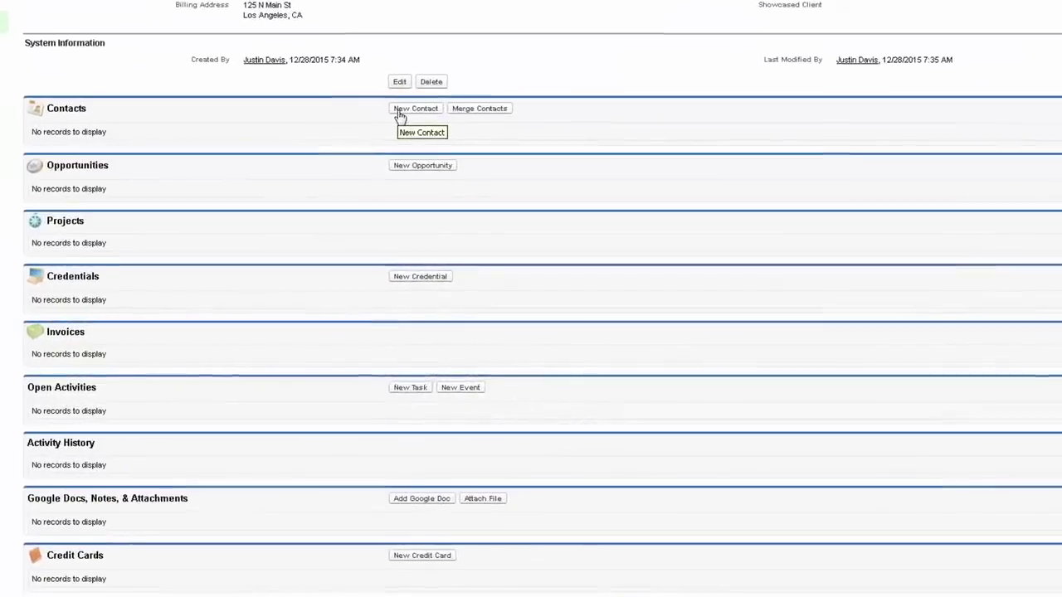
pyautogui.click(415, 117)
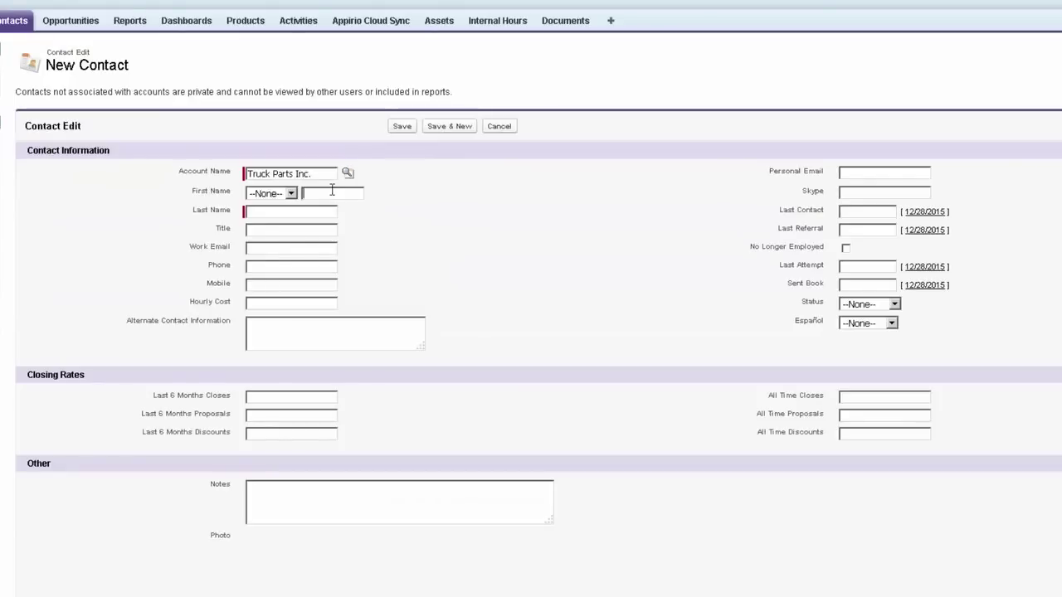
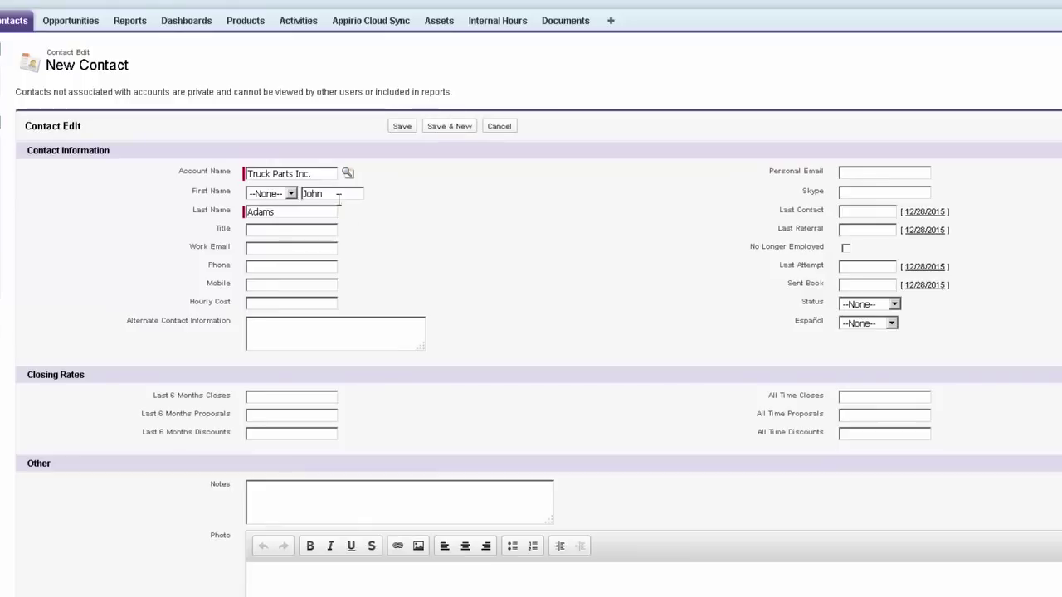
pyautogui.click(402, 129)
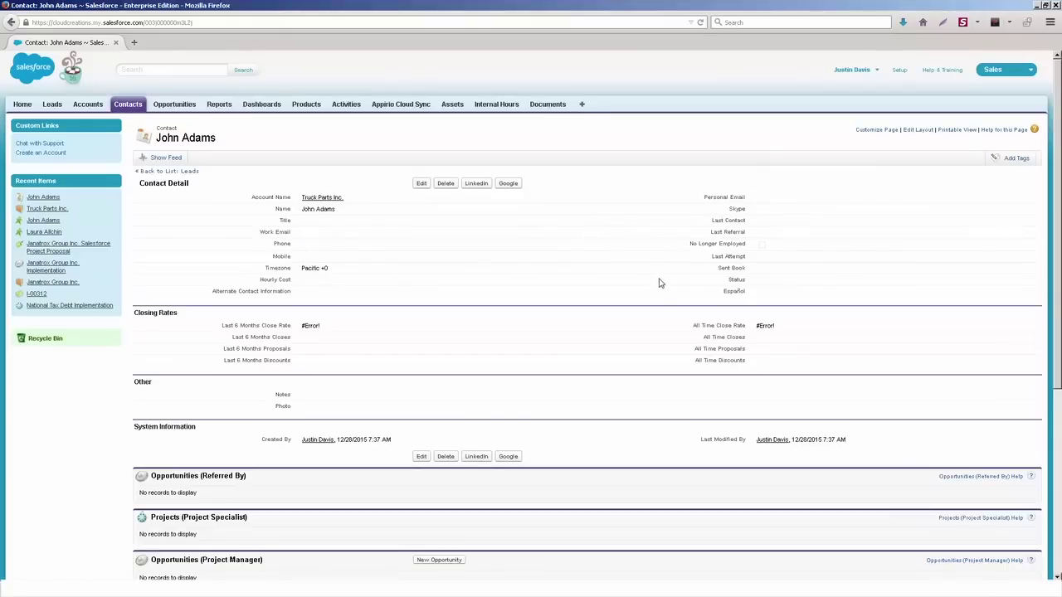
pyautogui.click(320, 198)
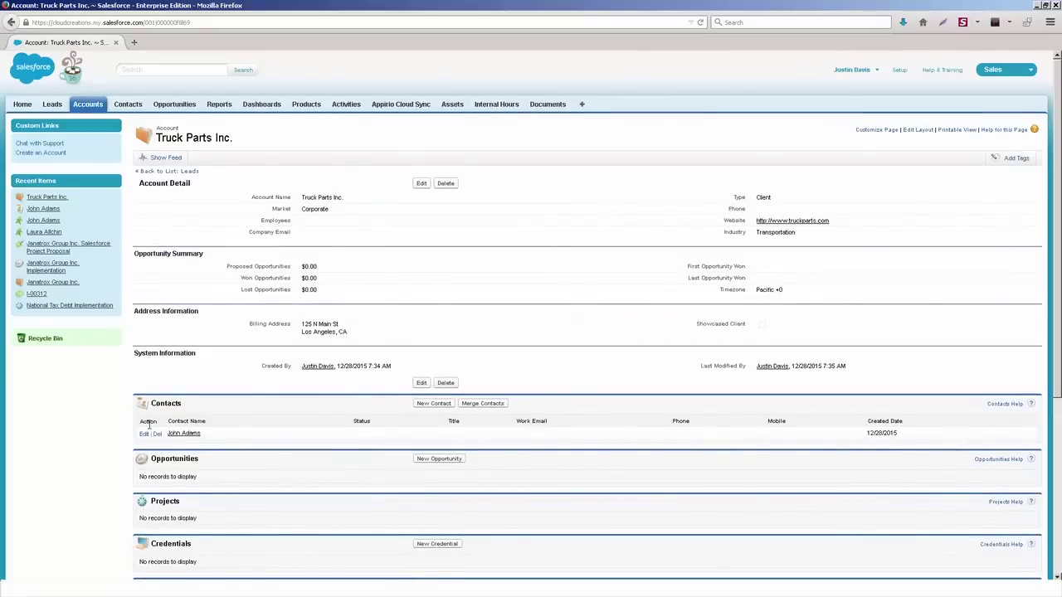
# Step: Save a second contact with first and last name, then review the account's two-contact list
pyautogui.click(436, 405)
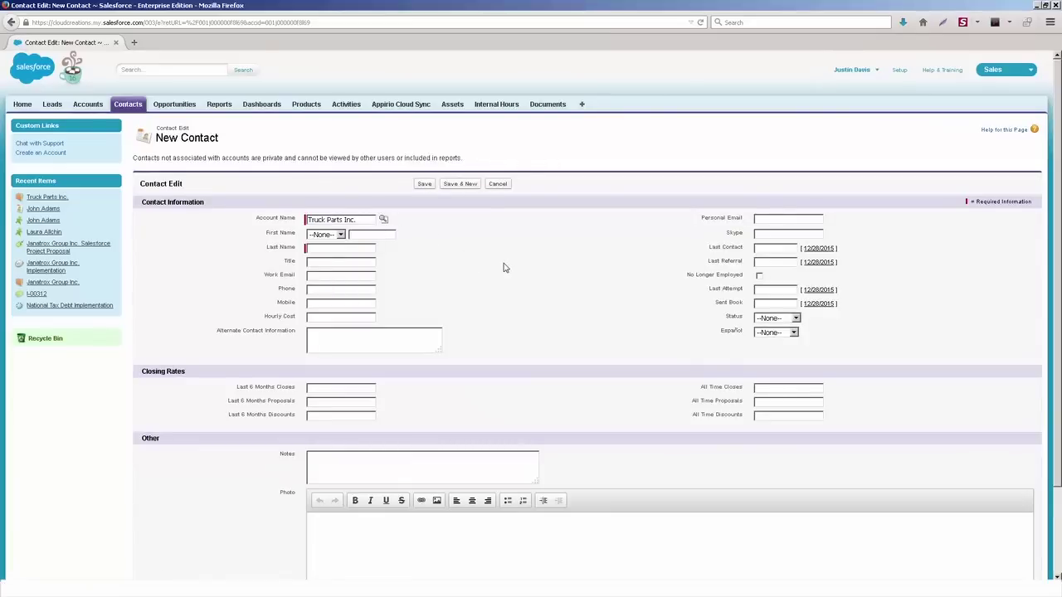
pyautogui.write('Tom')
pyautogui.write('Cruise')
pyautogui.click(425, 185)
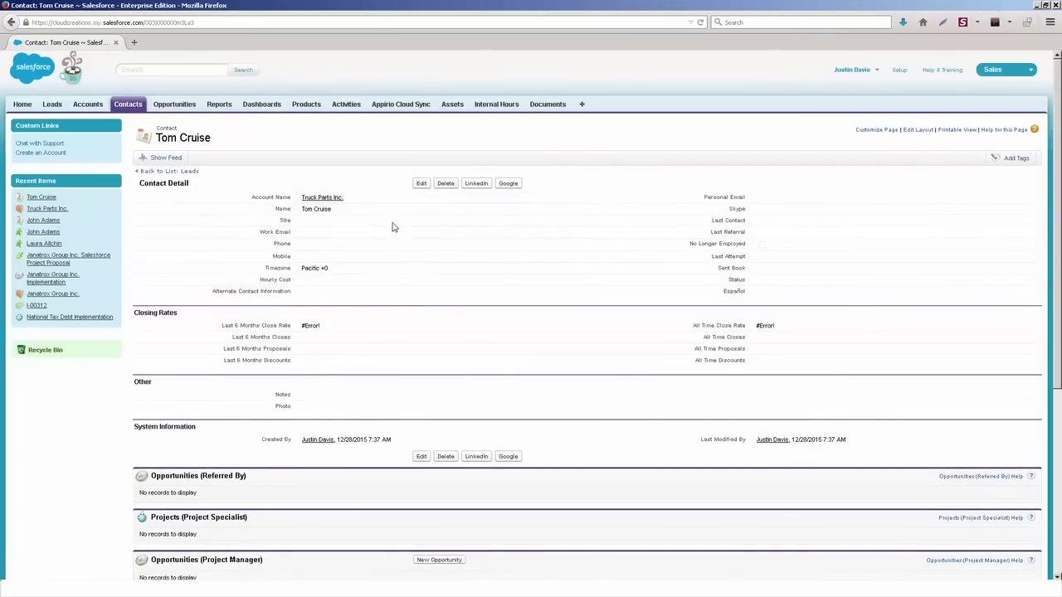
pyautogui.click(327, 199)
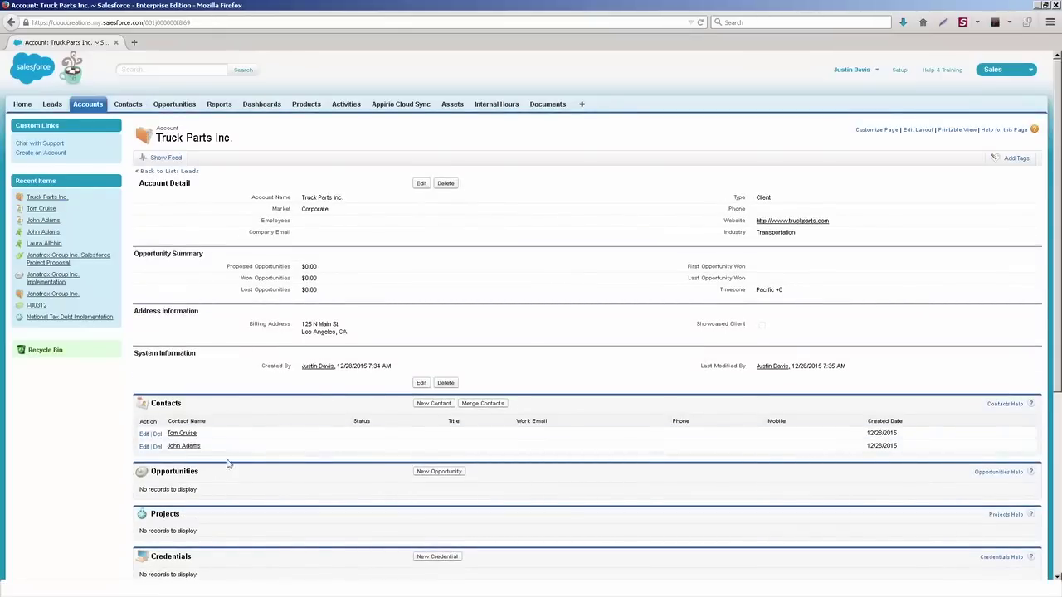
pyautogui.scroll(-3, 230, 431)
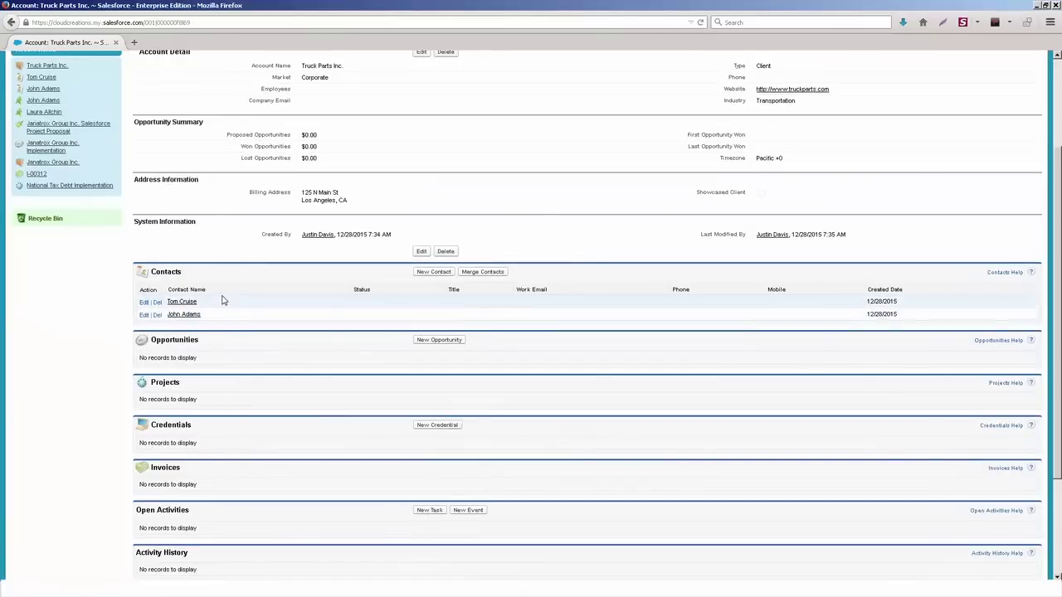
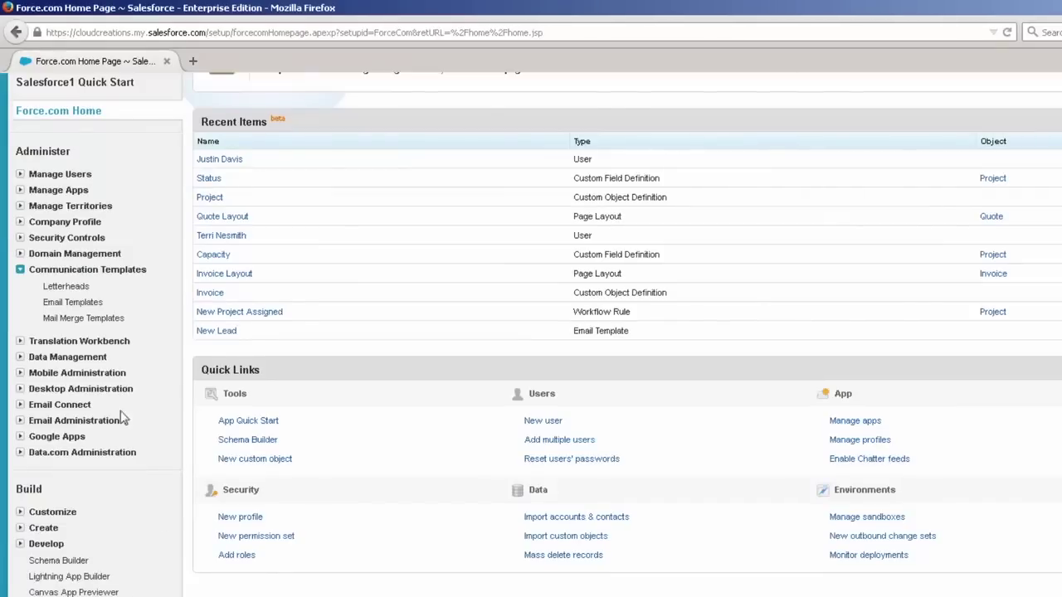
# Step: From the Email Templates list, start a new email template to reach the template type choice
pyautogui.click(73, 302)
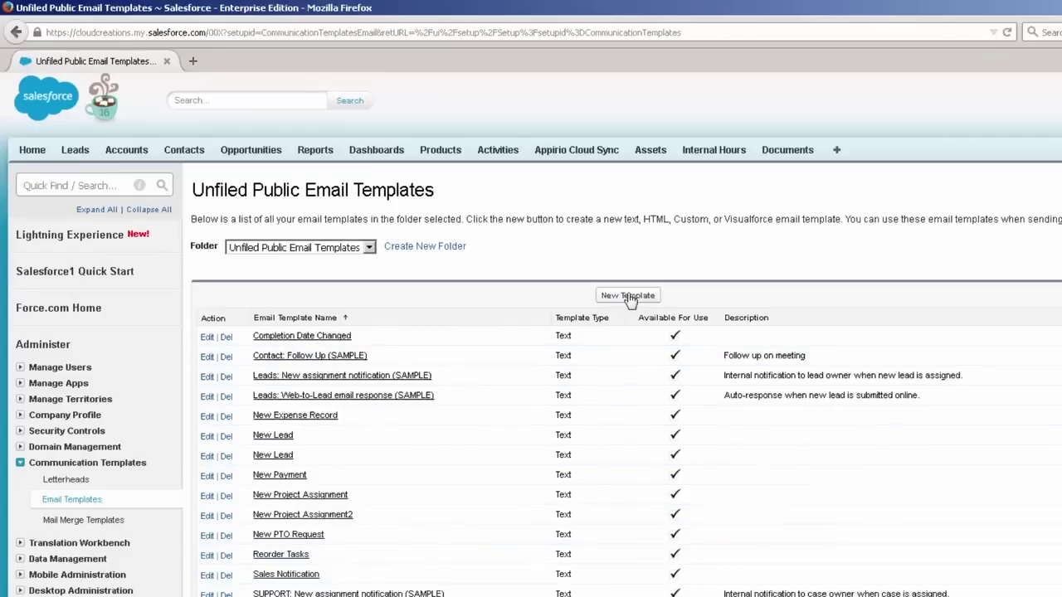
pyautogui.click(632, 296)
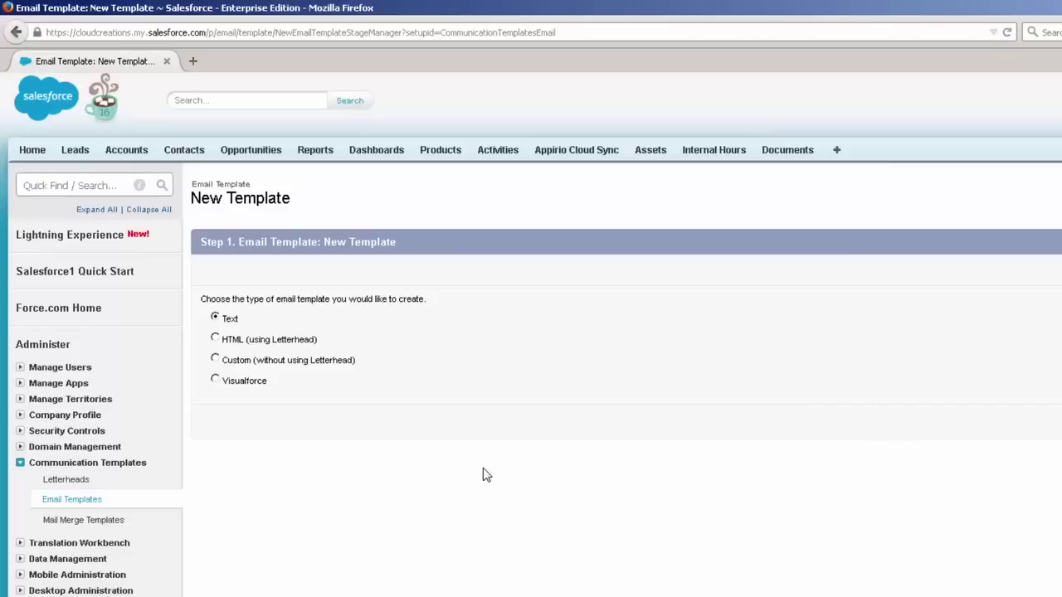
pyautogui.click(218, 360)
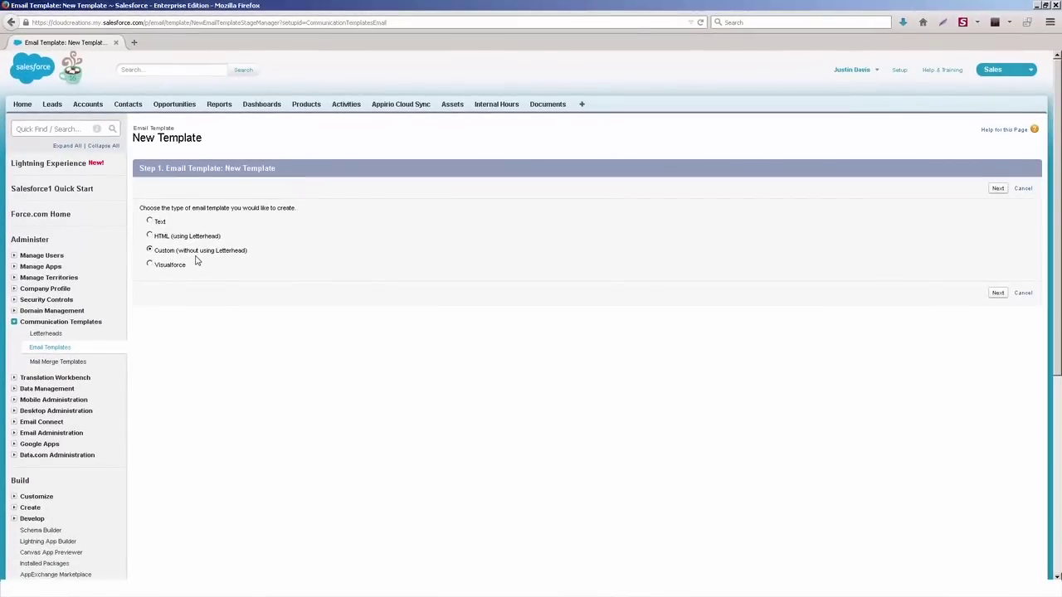
# Step: Choose the Text email template type and continue to the Step 2 details form
pyautogui.click(150, 221)
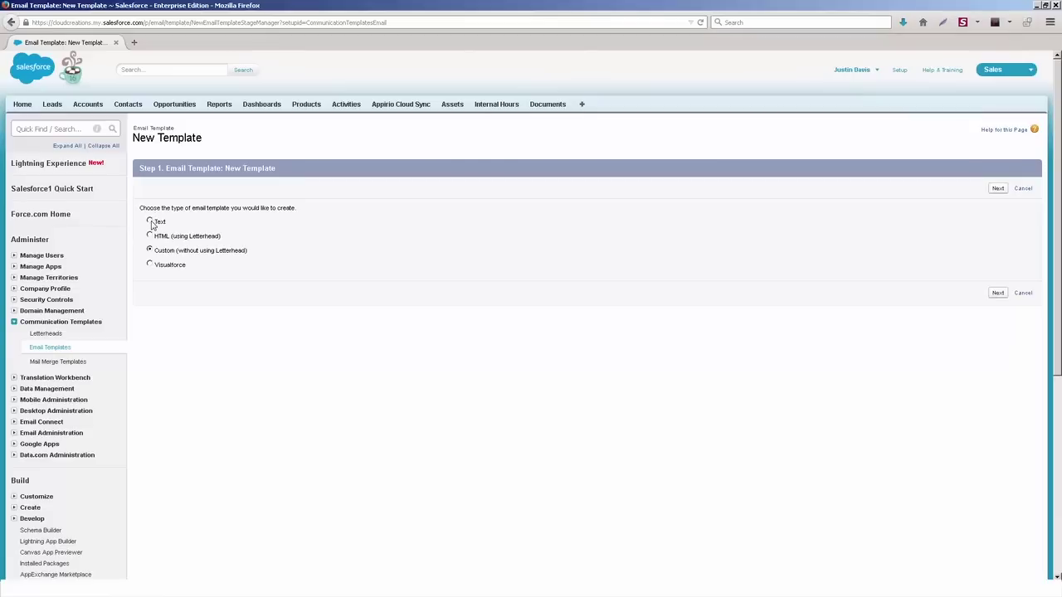
pyautogui.click(998, 188)
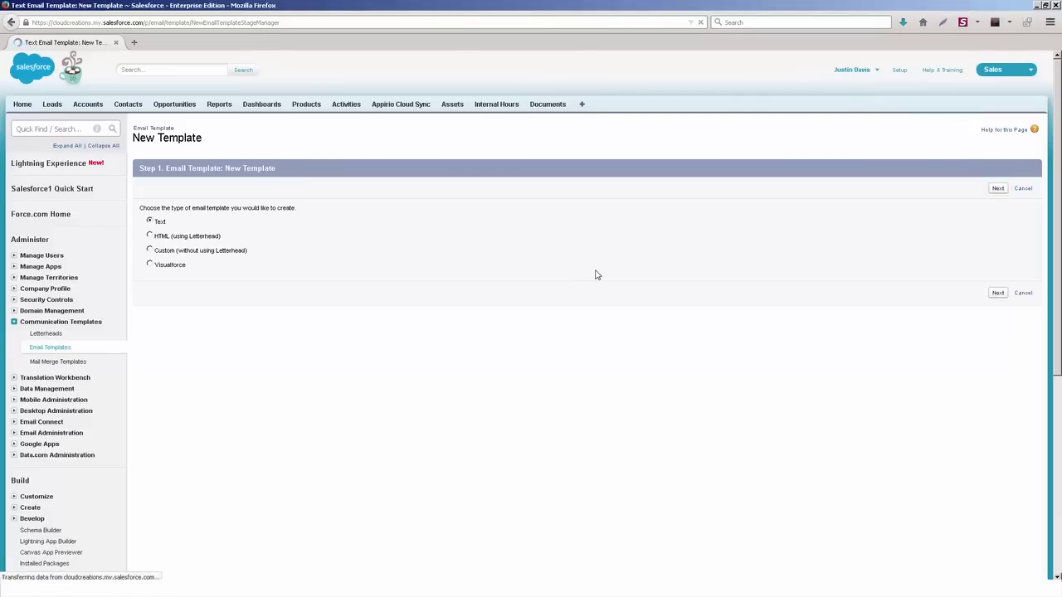
pyautogui.moveTo(1056, 224); pyautogui.dragTo(1048, 311)
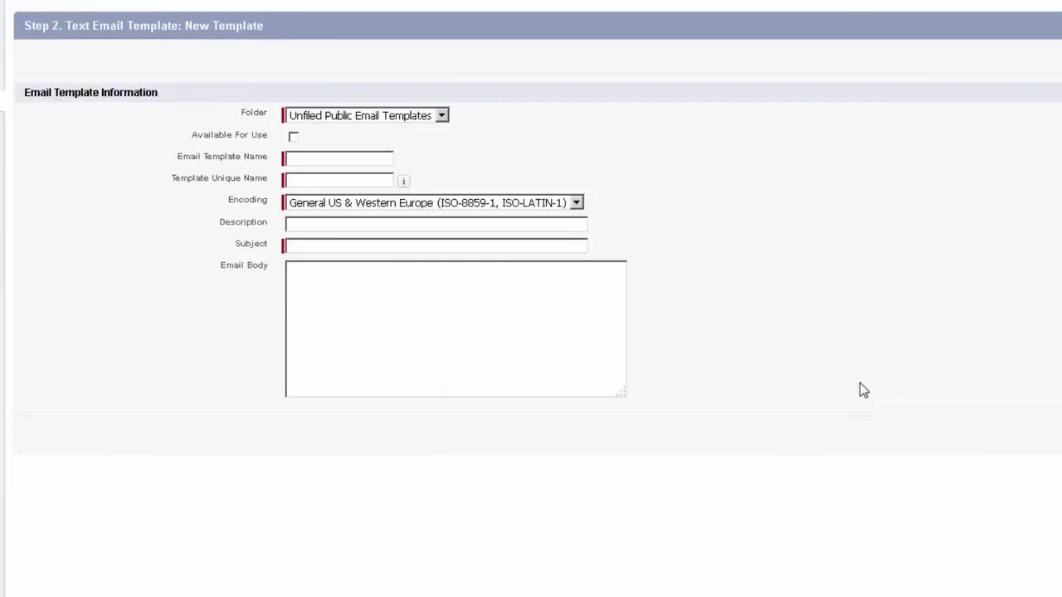
# Step: Mark available for use, name it 'New Sales Notification' (New_Sales_Notification), subject 'New Sale is Made!!'
pyautogui.click(293, 136)
pyautogui.click(322, 161)
pyautogui.write('New')
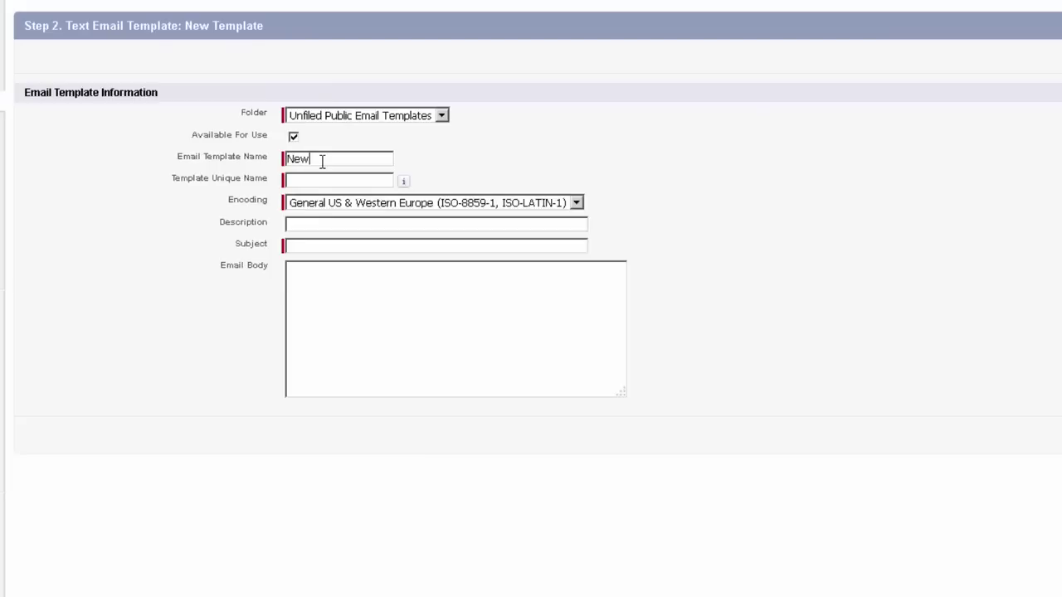
pyautogui.write(' Sales Notification')
pyautogui.press('Tab')
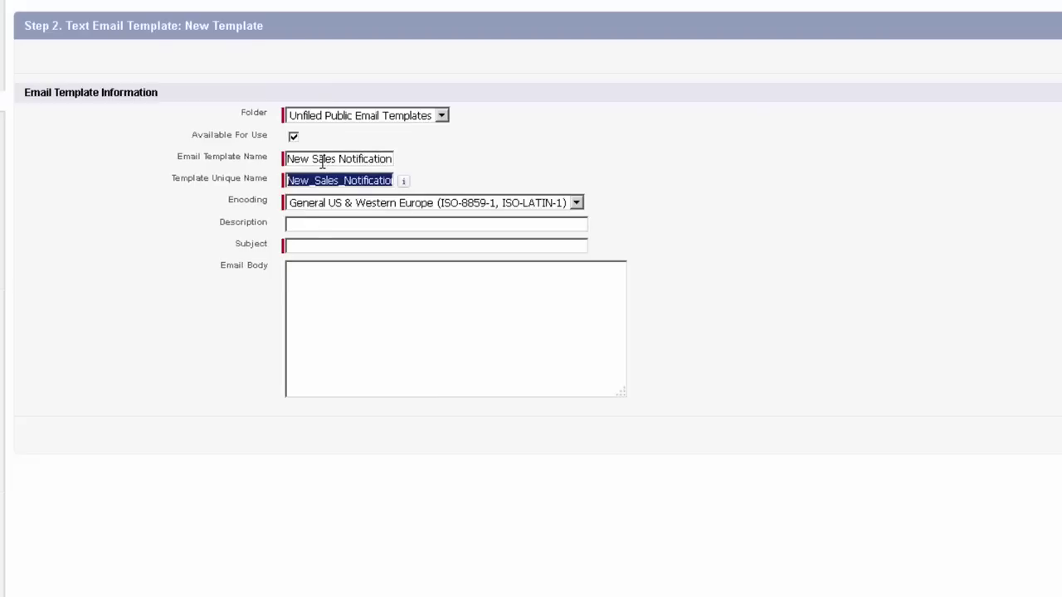
pyautogui.click(344, 181)
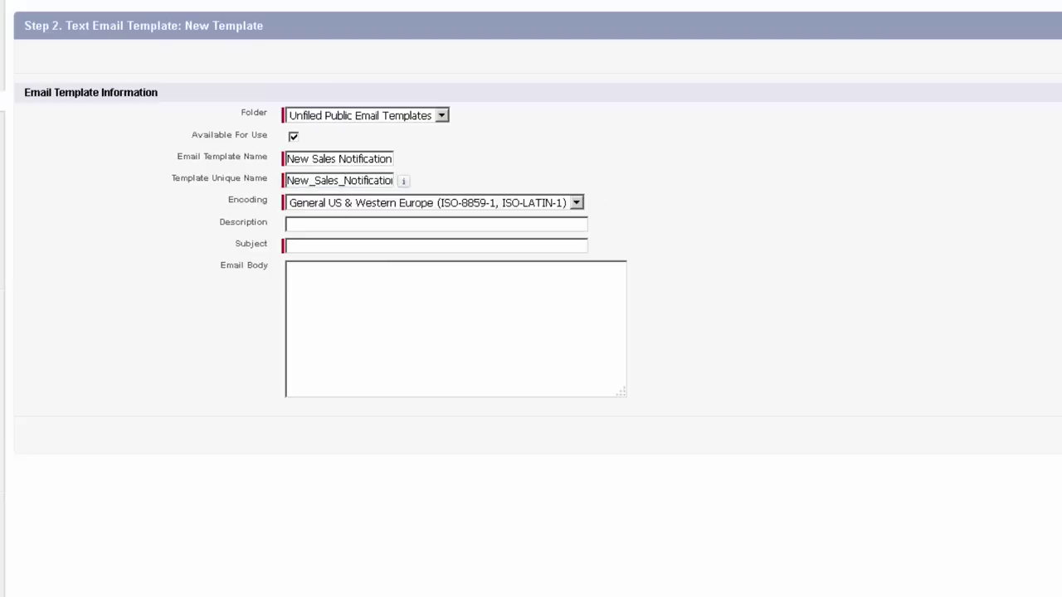
pyautogui.scroll(-2, 353, 232)
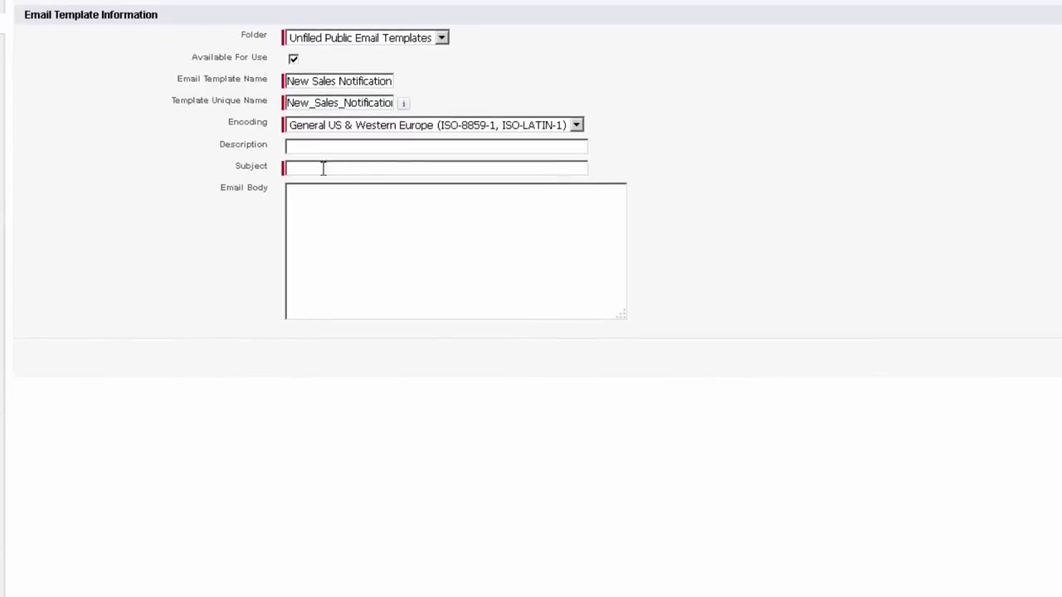
pyautogui.click(322, 169)
pyautogui.write('New Sale is Made!!')
pyautogui.scroll(4, 398, 274)
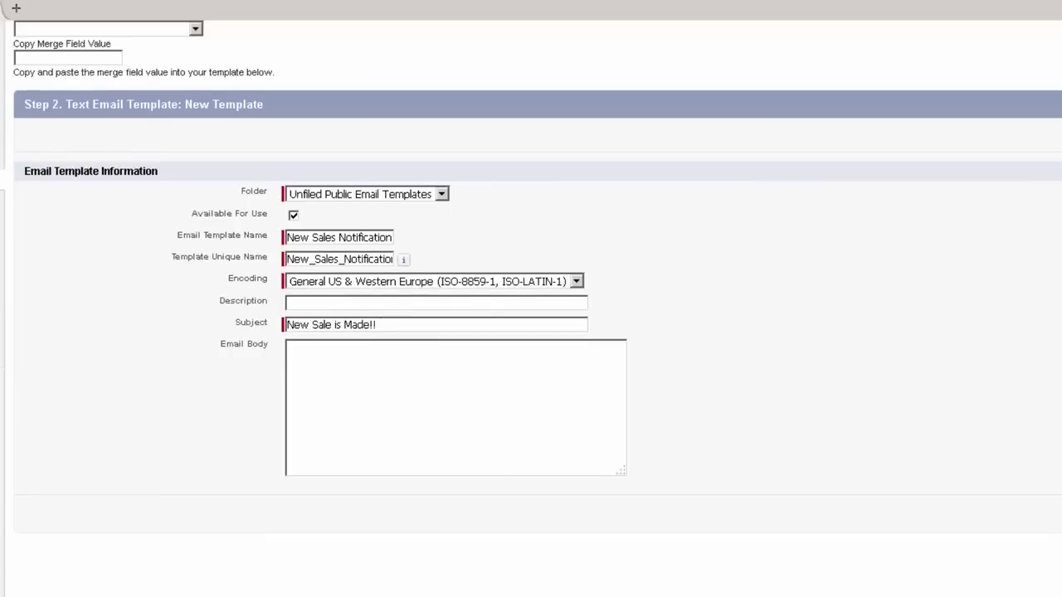
pyautogui.scroll(3, 531, 299)
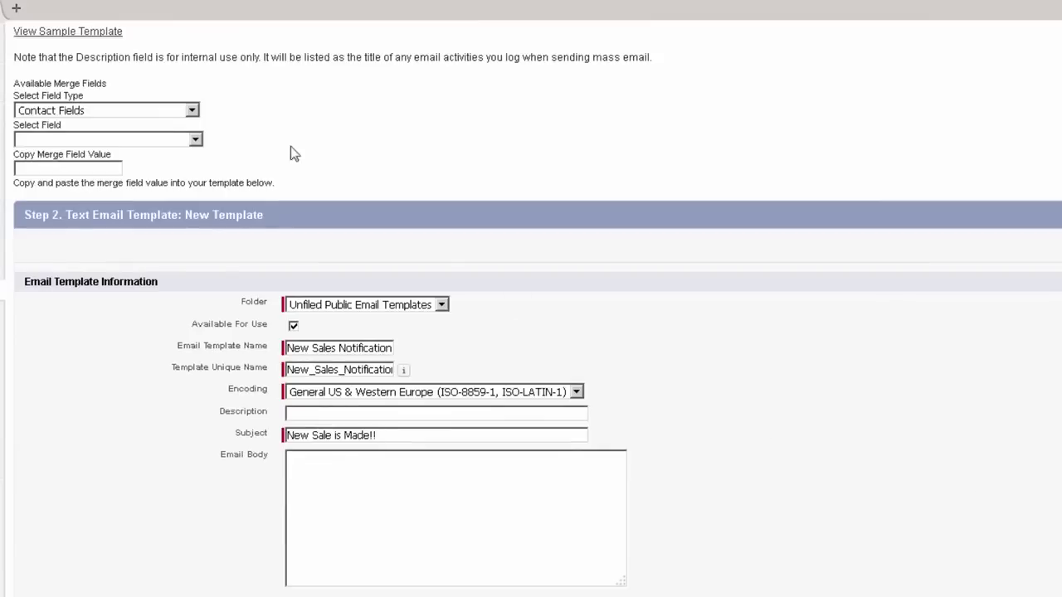
# Step: Append the {!Opportunity.Amount} merge field to the end of the subject
pyautogui.click(129, 110)
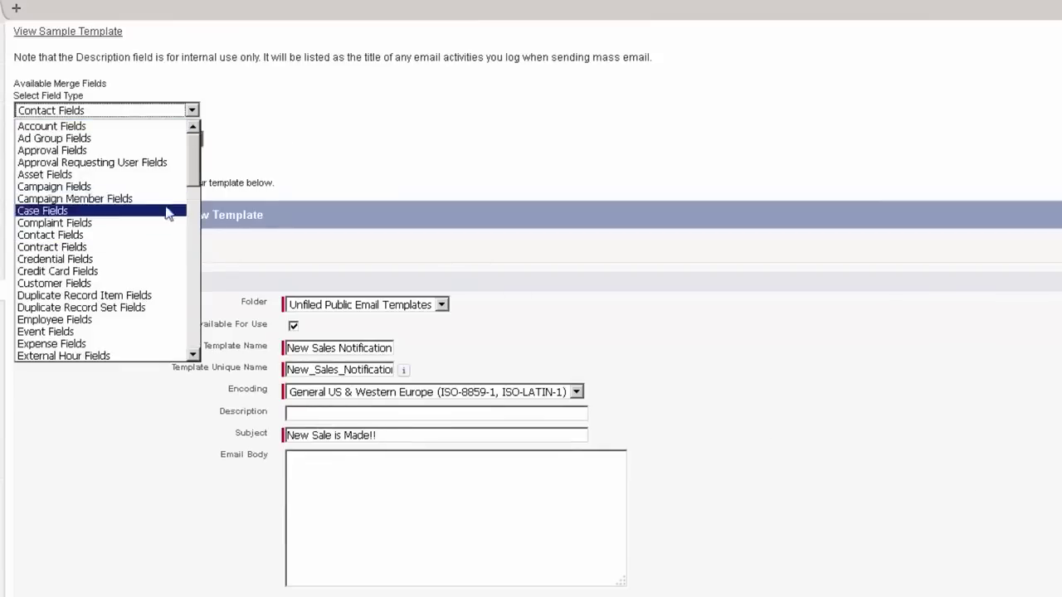
pyautogui.moveTo(192, 178); pyautogui.dragTo(192, 248)
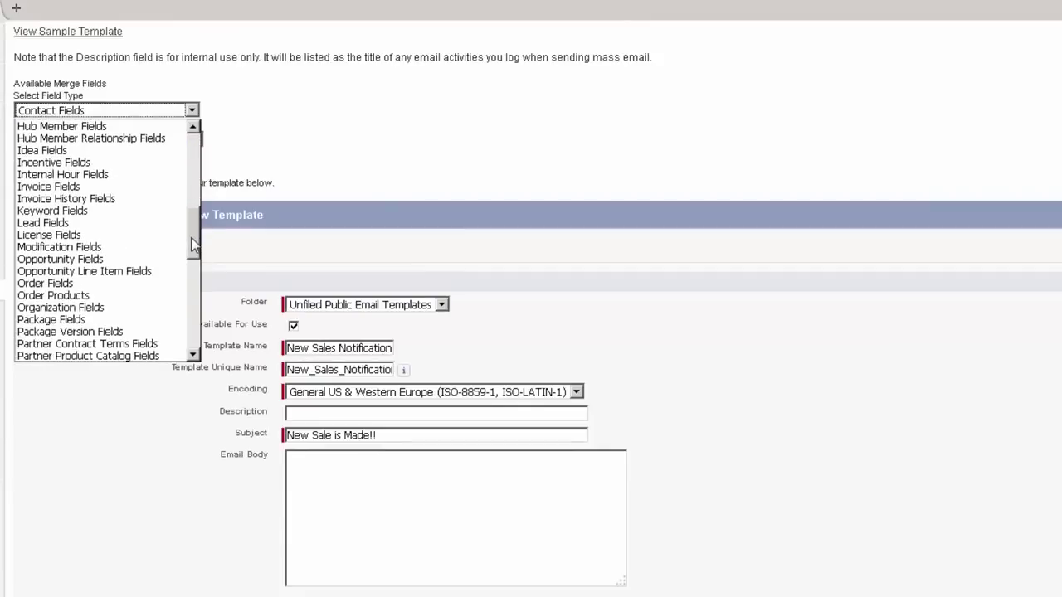
pyautogui.click(92, 261)
pyautogui.click(174, 140)
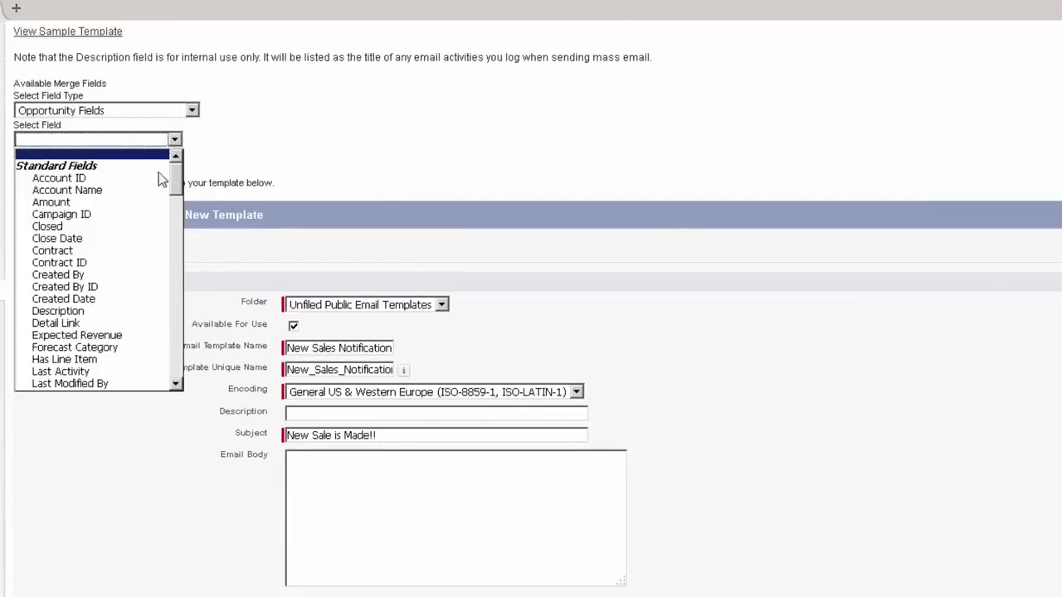
pyautogui.moveTo(176, 189); pyautogui.dragTo(177, 166)
pyautogui.click(685, 348)
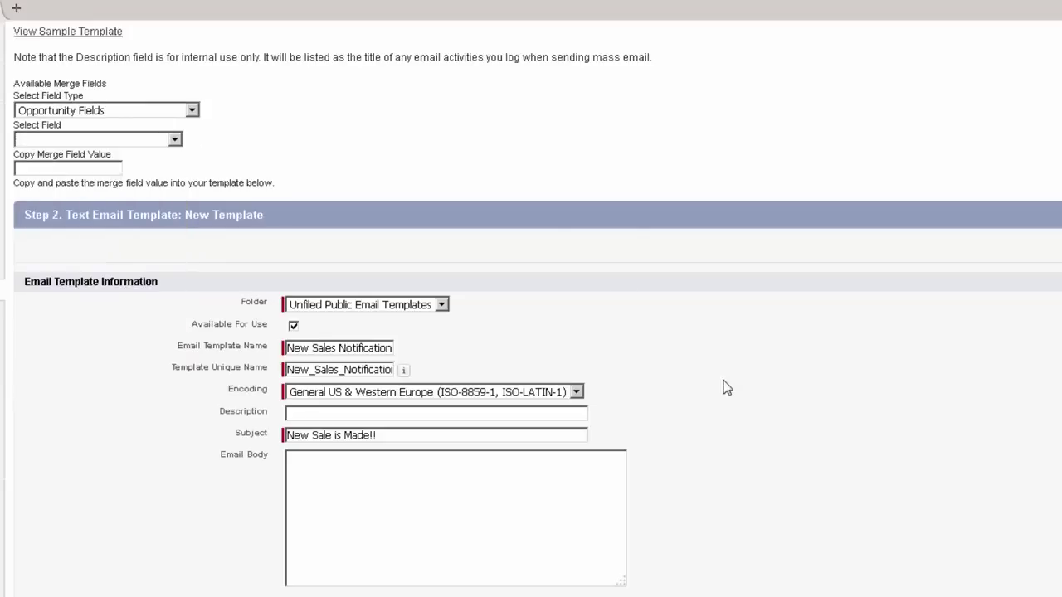
pyautogui.click(168, 140)
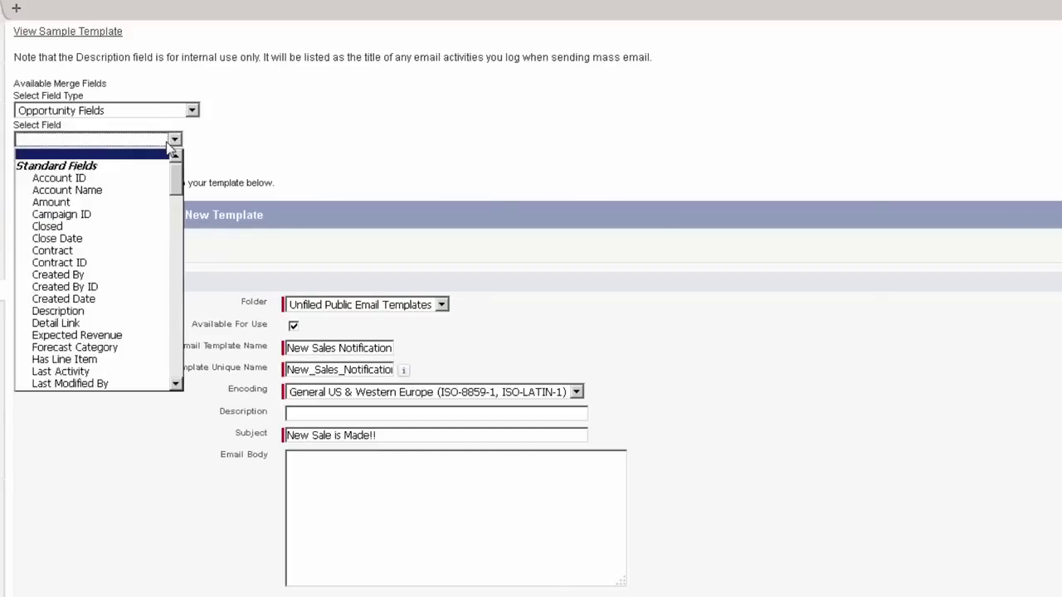
pyautogui.click(130, 203)
pyautogui.hotkey('ctrl', 'c')
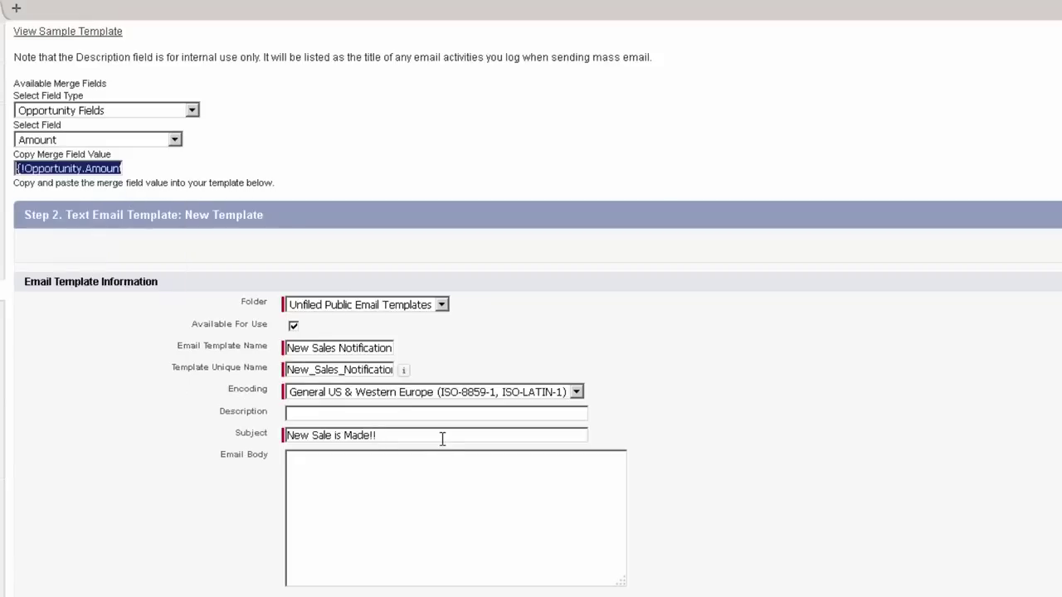
pyautogui.click(442, 439)
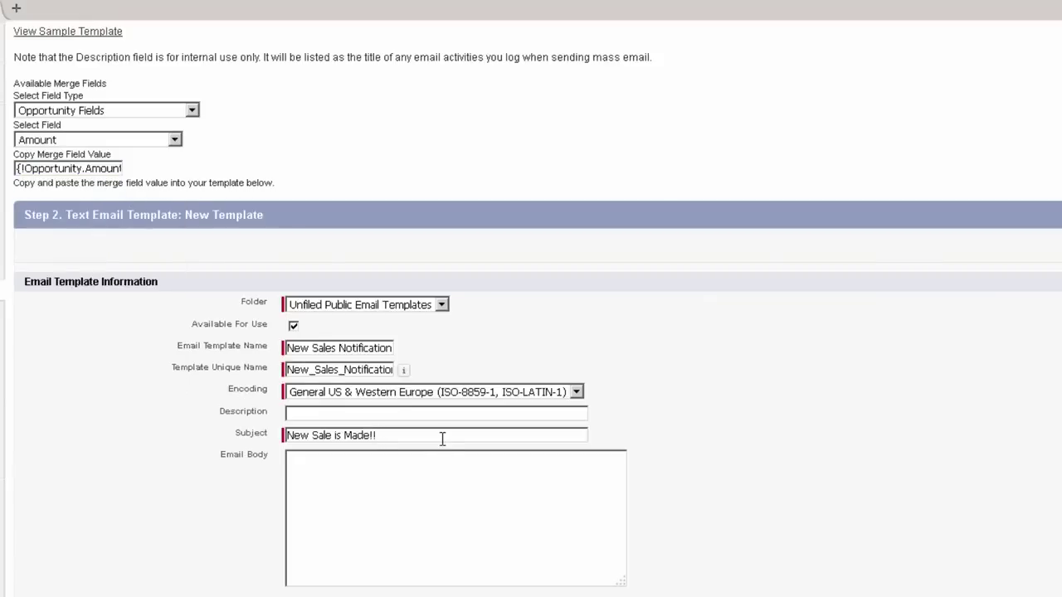
pyautogui.hotkey('ctrl', 'v')
# Step: Write the body line 'New sale is made for {!Opportunity.Amount}'
pyautogui.scroll(-1, 655, 510)
pyautogui.click(479, 482)
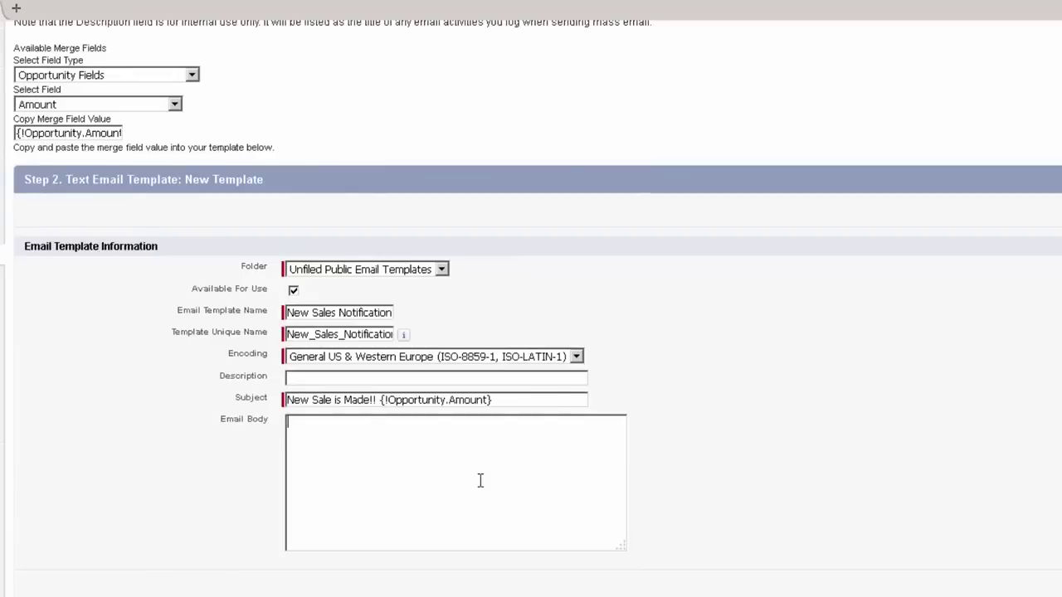
pyautogui.write('New sales')
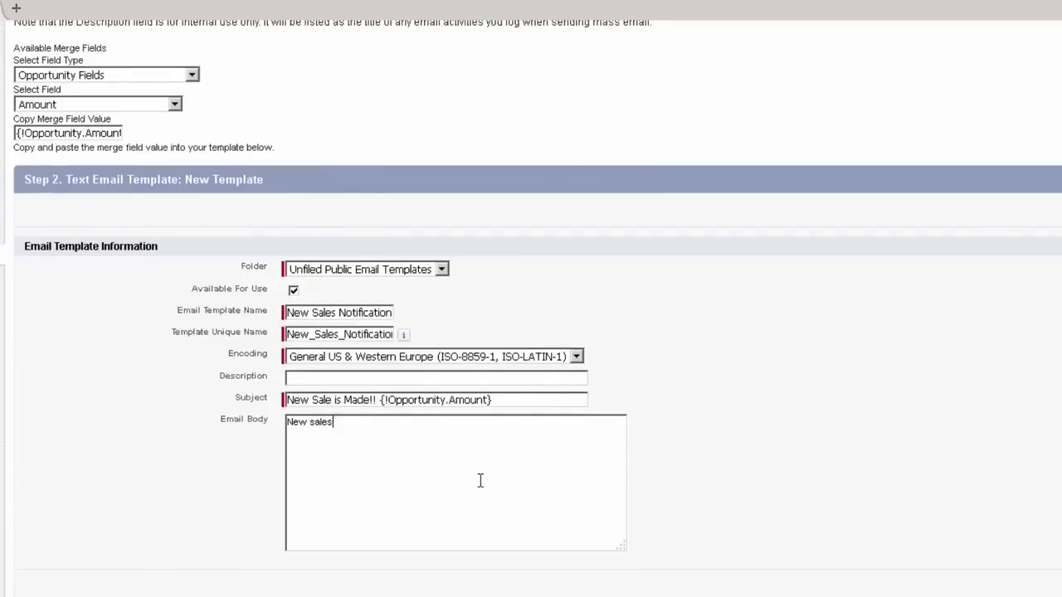
pyautogui.press('BackSpace')
pyautogui.write('is made for')
pyautogui.hotkey('ctrl', 'v')
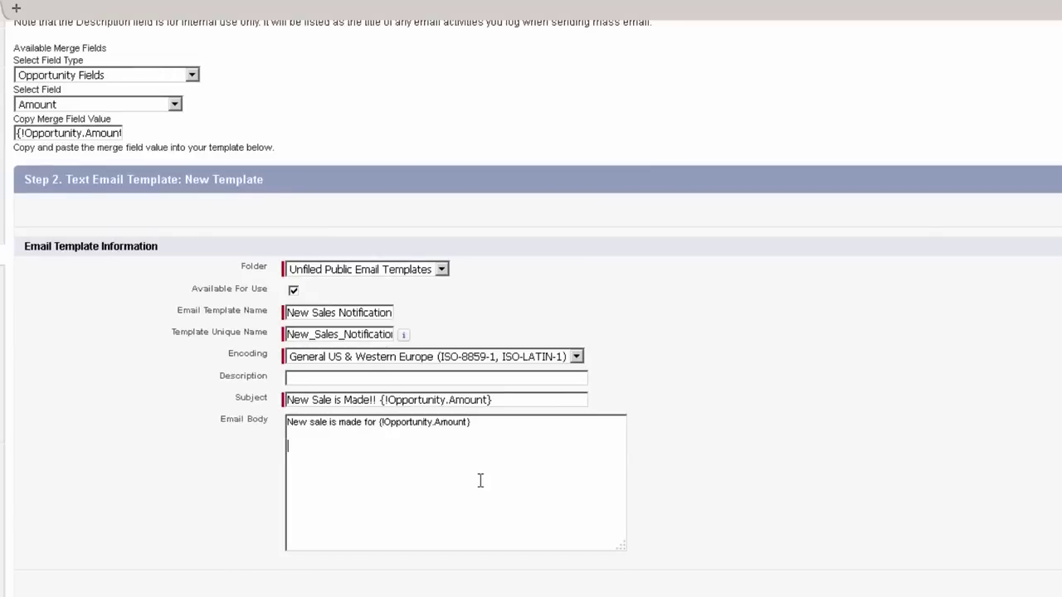
# Step: Add a second body line 'Click here to see: {!Opportunity.Link}'
pyautogui.click(119, 105)
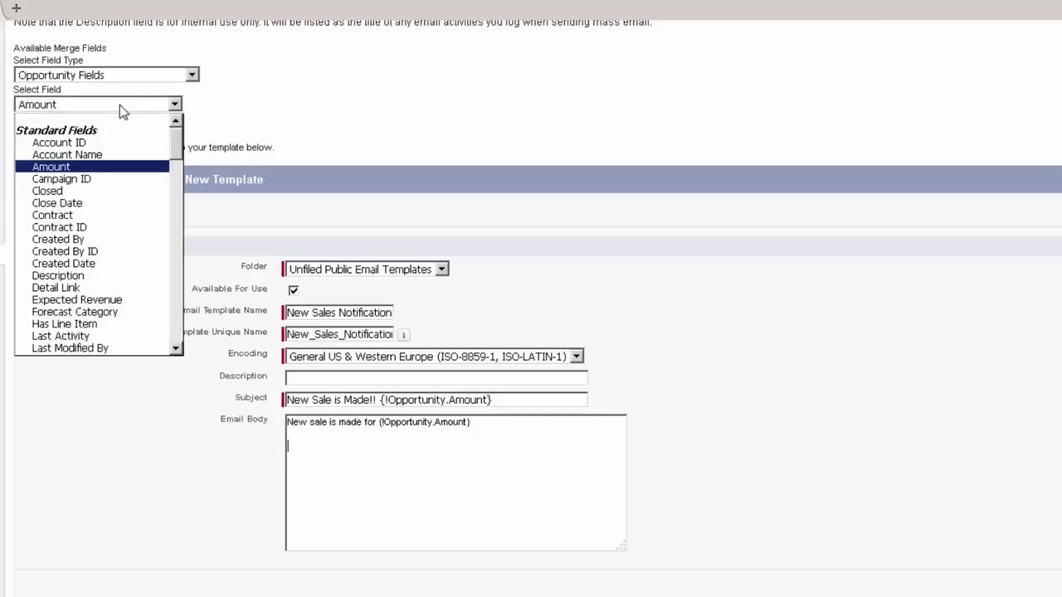
pyautogui.click(94, 287)
pyautogui.hotkey('ctrl', 'c')
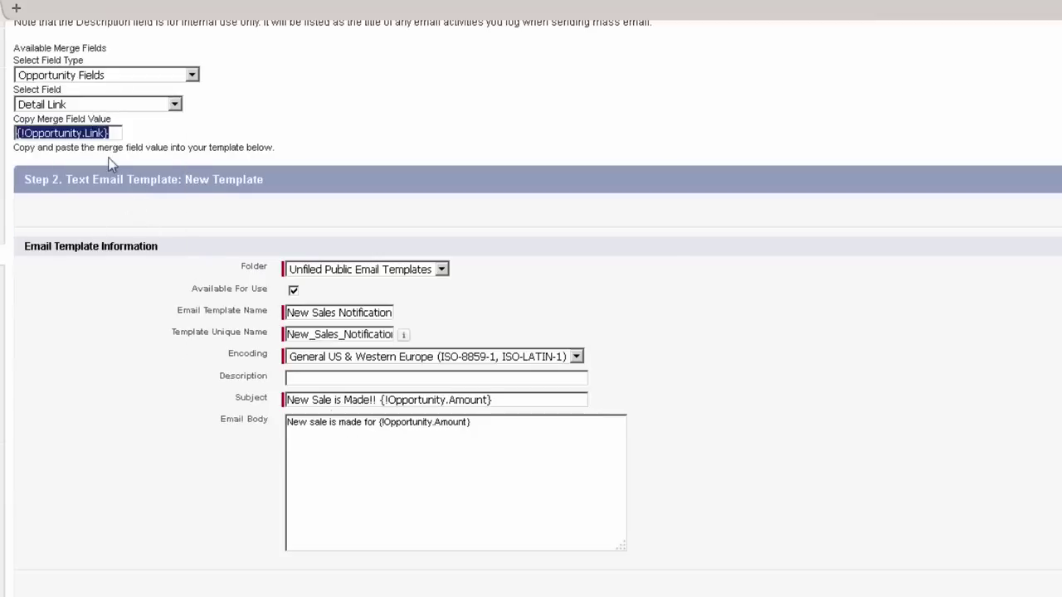
pyautogui.click(443, 457)
pyautogui.press('Return')
pyautogui.press('Return')
pyautogui.hotkey('ctrl', 'v')
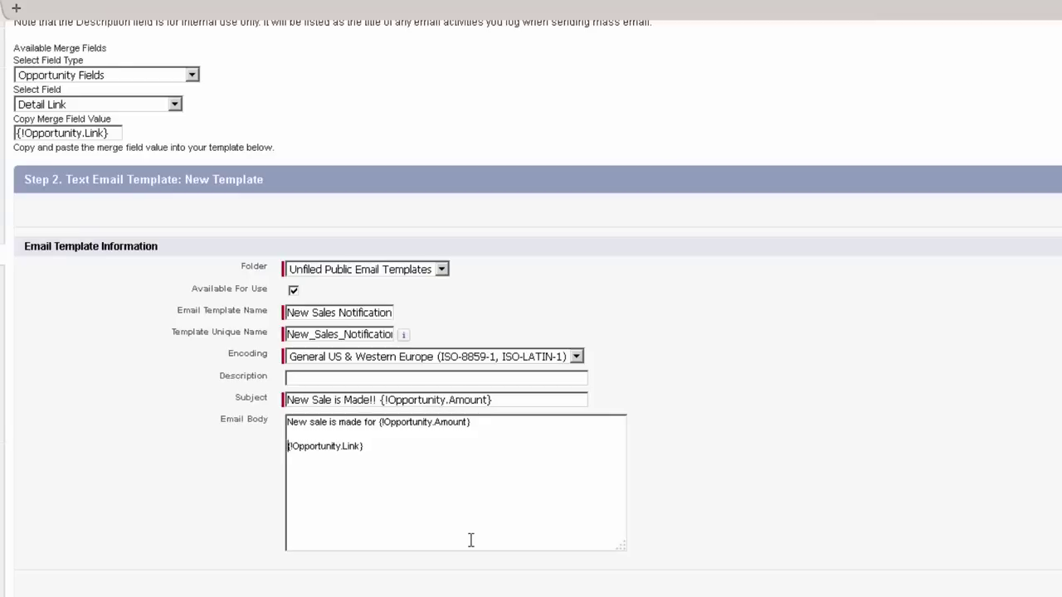
pyautogui.press('Home')
pyautogui.write('Click here t')
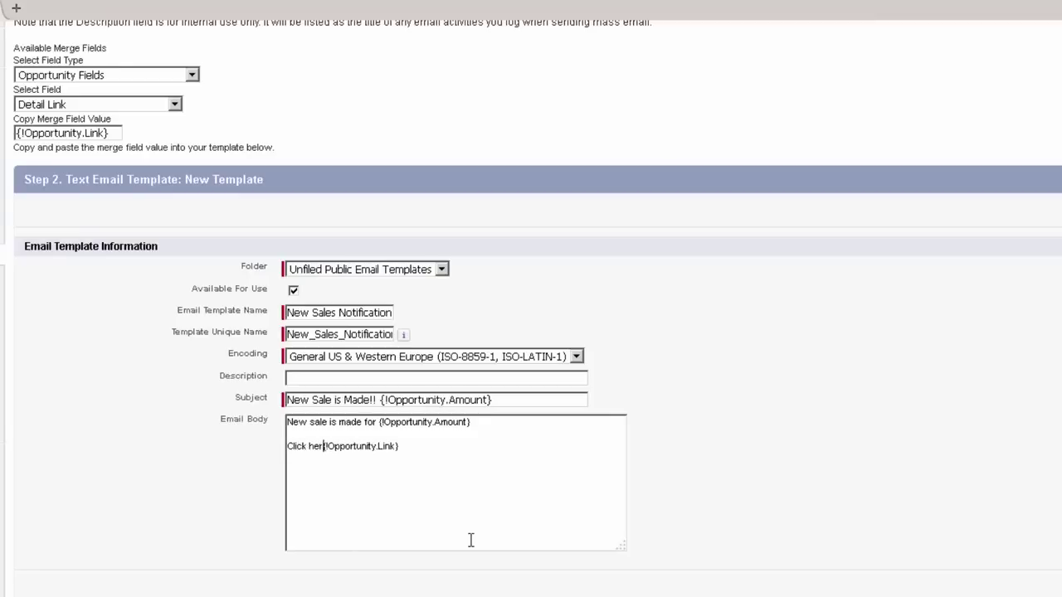
pyautogui.write('o go')
pyautogui.press('BackSpace')
pyautogui.press('BackSpace')
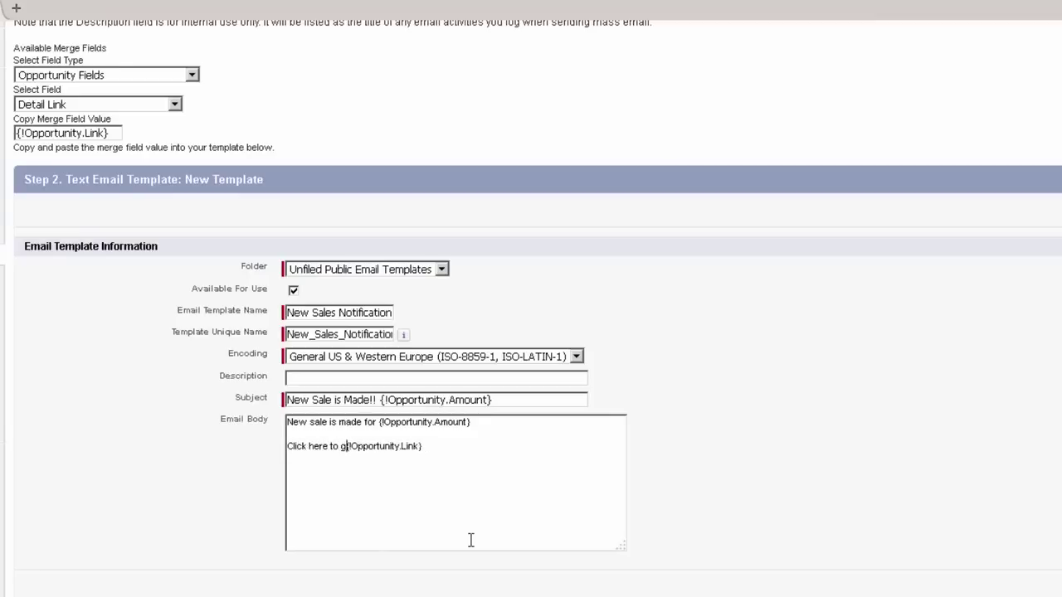
pyautogui.write('see:')
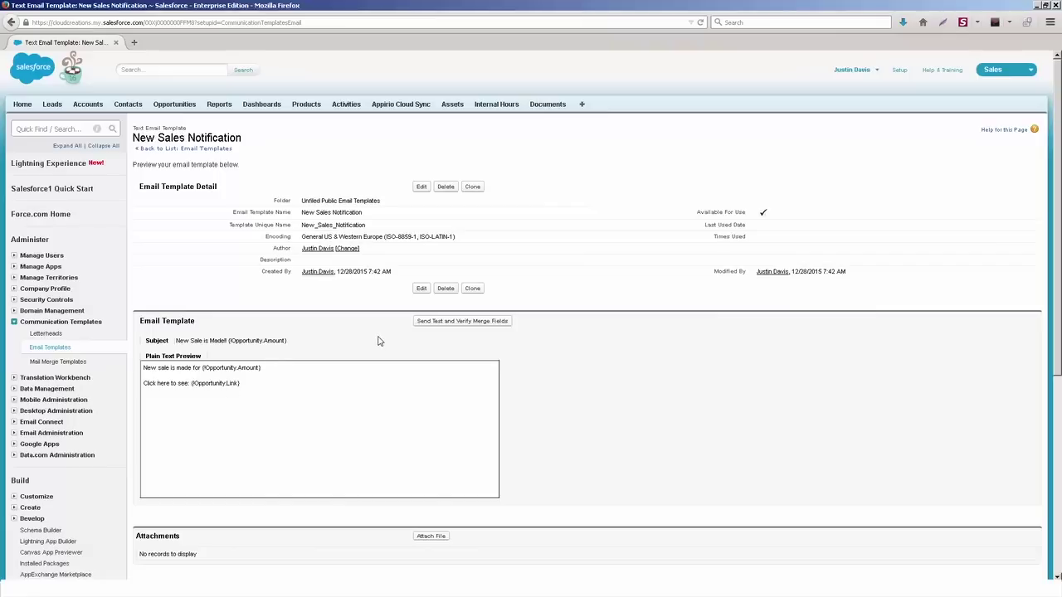
# Step: Try attaching a file from Shared Documents to the saved template, then close without attaching
pyautogui.scroll(-3, 441, 329)
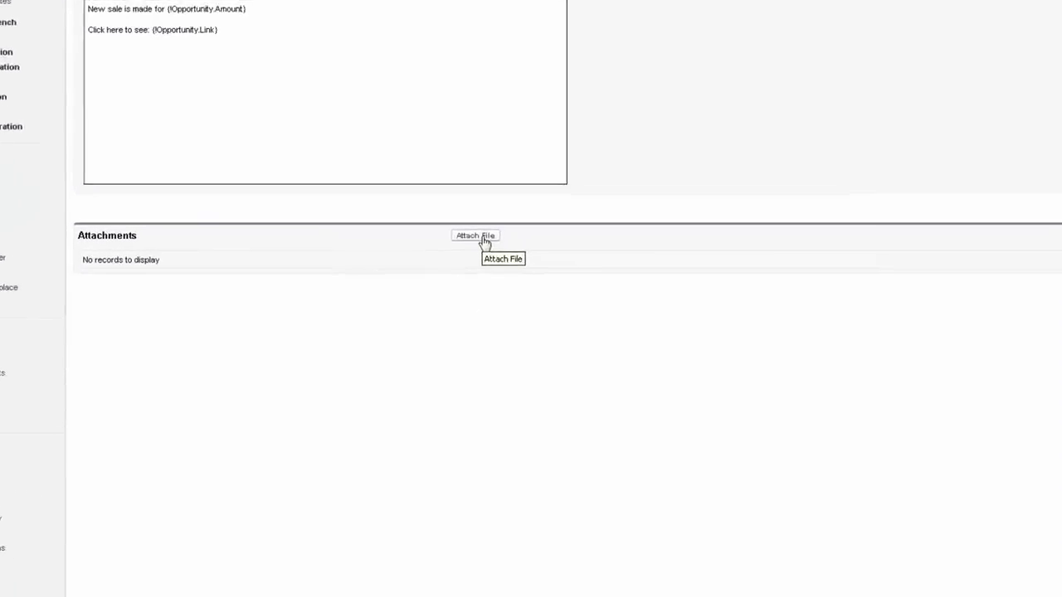
pyautogui.click(485, 239)
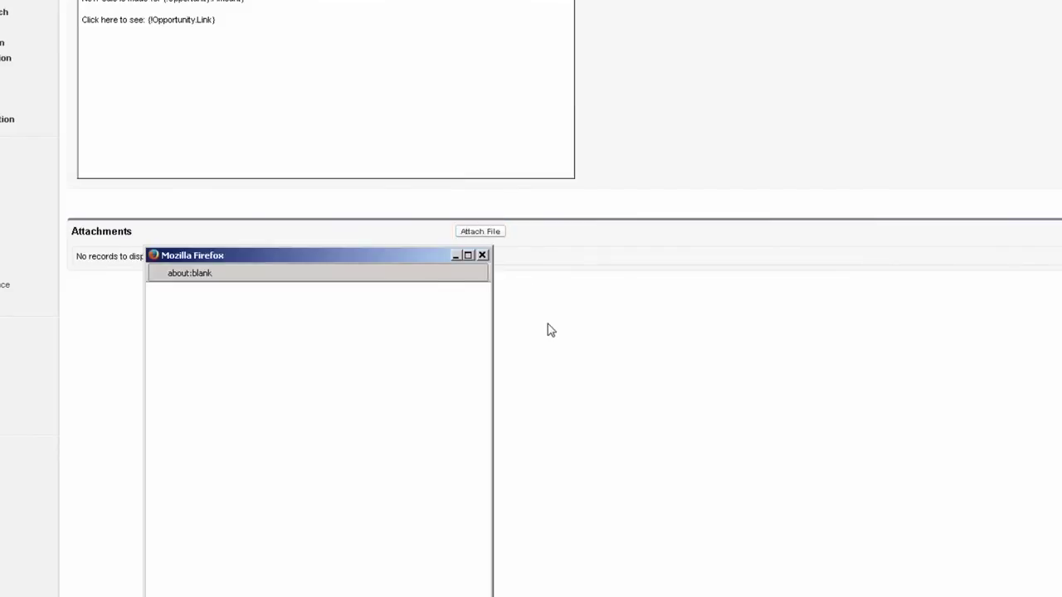
pyautogui.moveTo(398, 255); pyautogui.dragTo(396, 98)
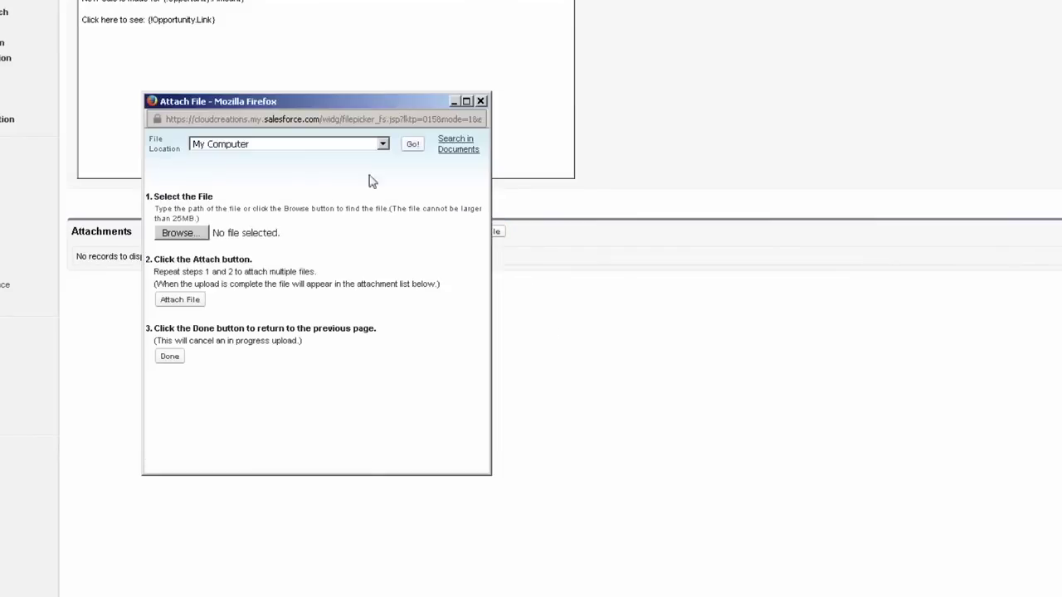
pyautogui.click(274, 146)
pyautogui.click(349, 203)
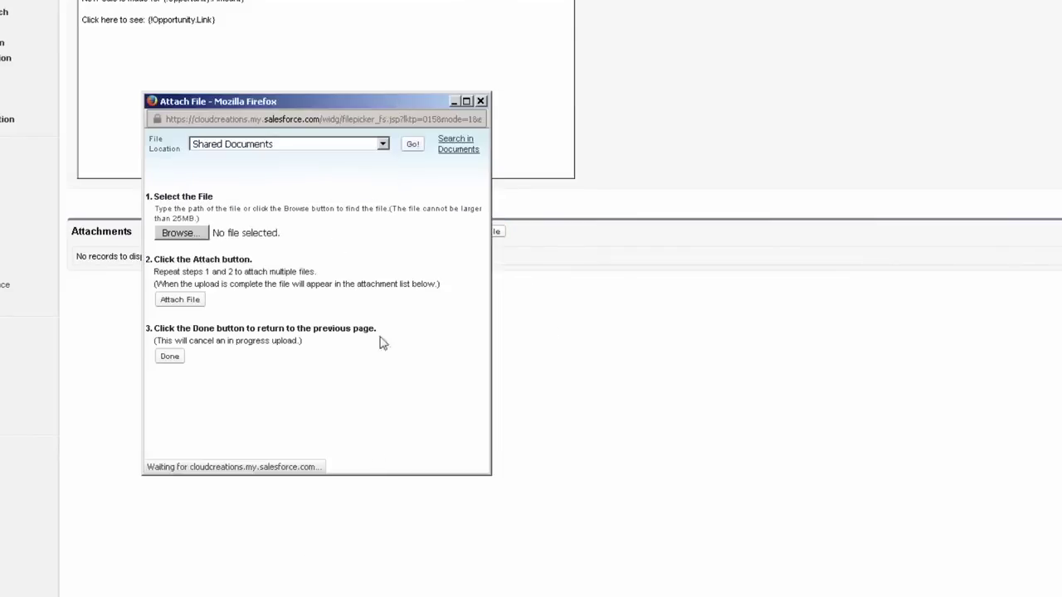
pyautogui.click(480, 102)
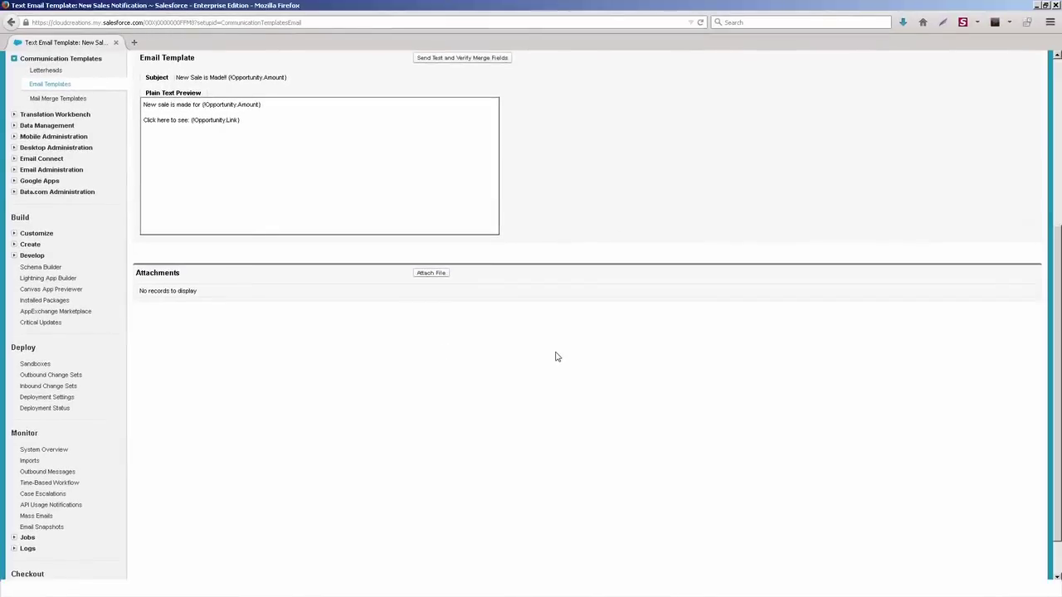
pyautogui.scroll(3, 556, 357)
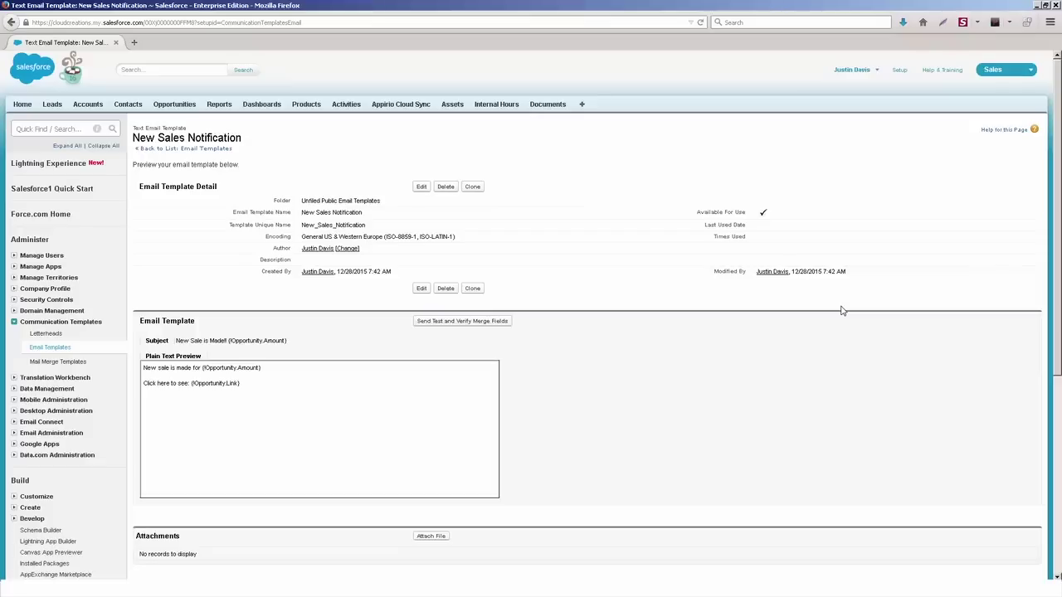
pyautogui.scroll(3, 846, 305)
# Step: Return to the email templates list and begin creating a new template folder
pyautogui.click(198, 149)
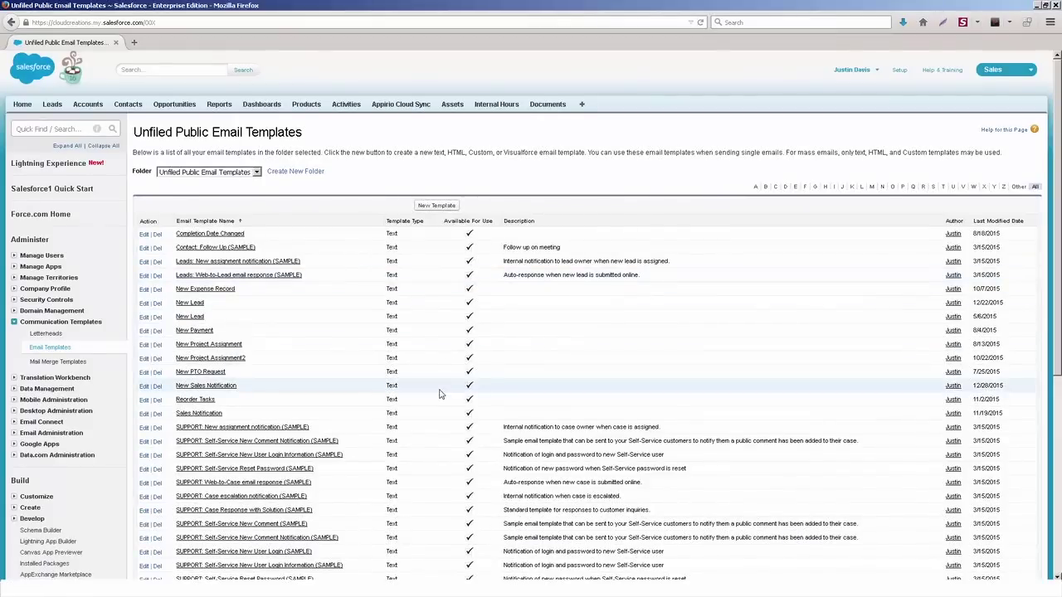
pyautogui.scroll(-3, 441, 394)
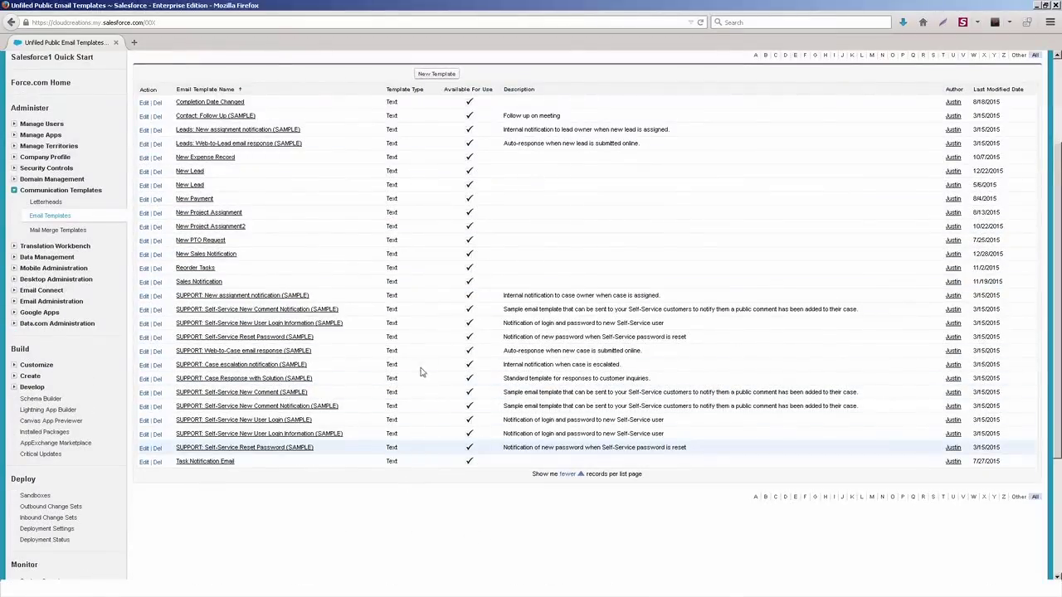
pyautogui.scroll(3, 425, 365)
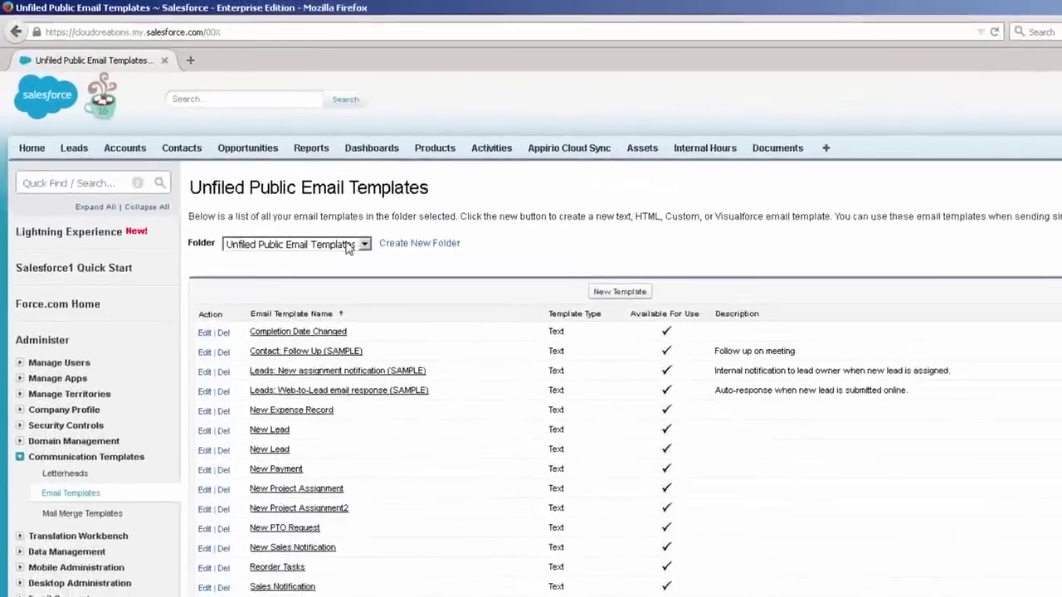
pyautogui.click(274, 193)
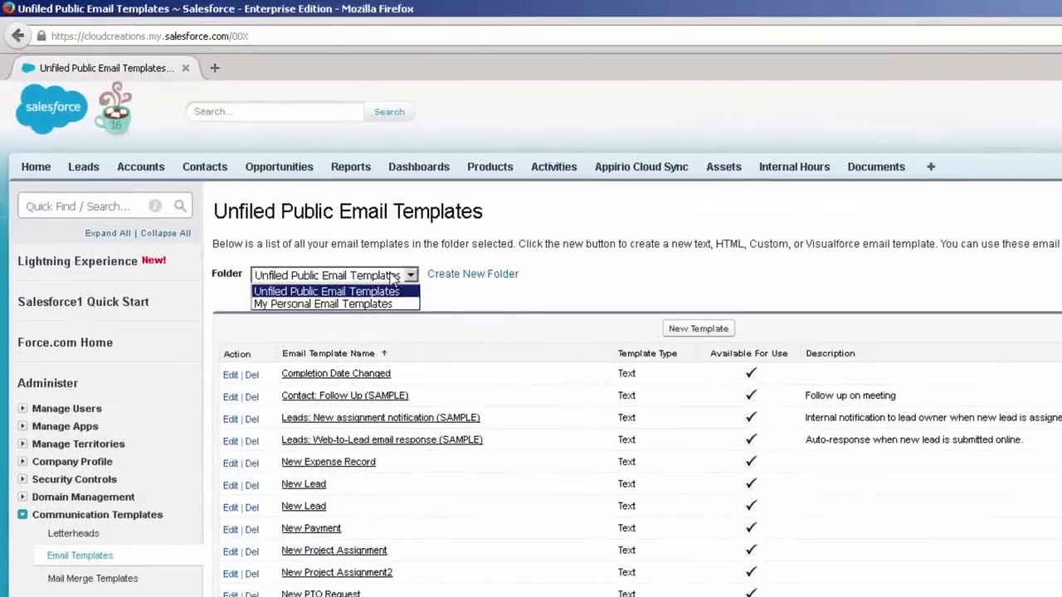
pyautogui.click(330, 201)
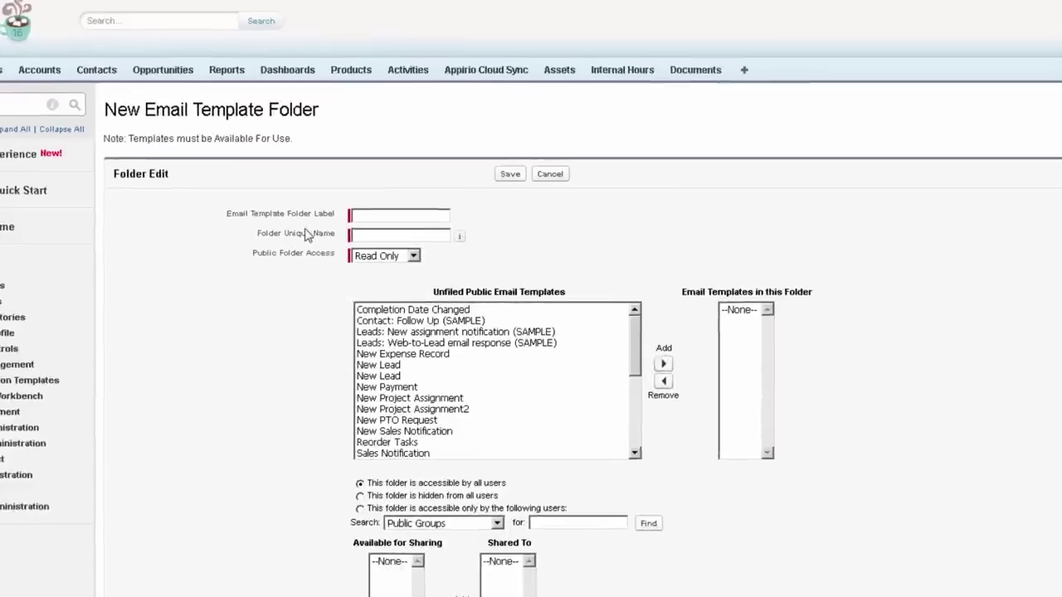
# Step: Label the folder 'Sales Emails' and add both New Lead templates and New Sales Notification
pyautogui.click(274, 120)
pyautogui.write('Sales')
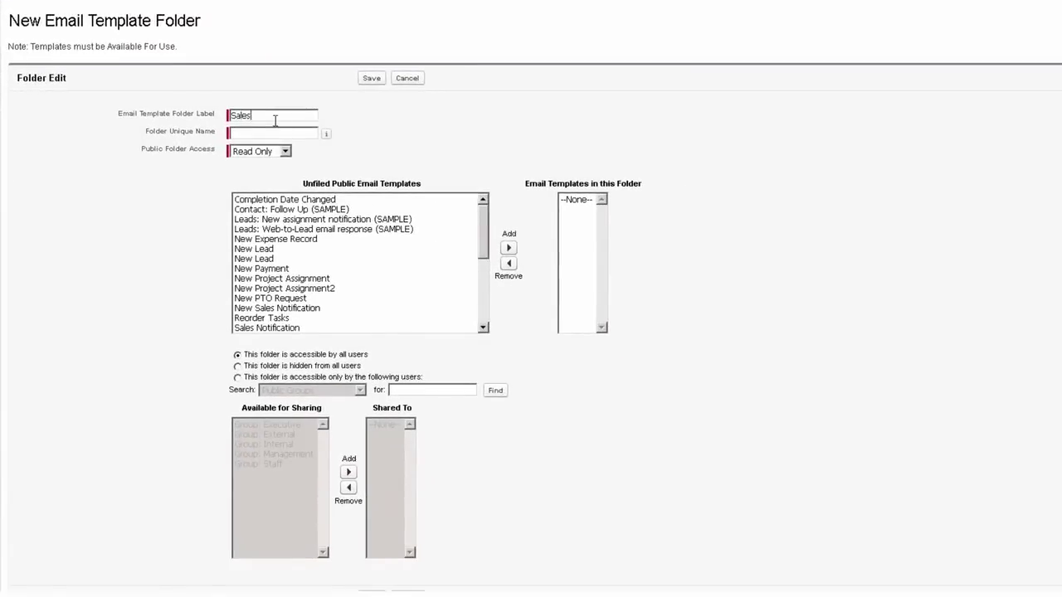
pyautogui.write(' Emails')
pyautogui.press('Tab')
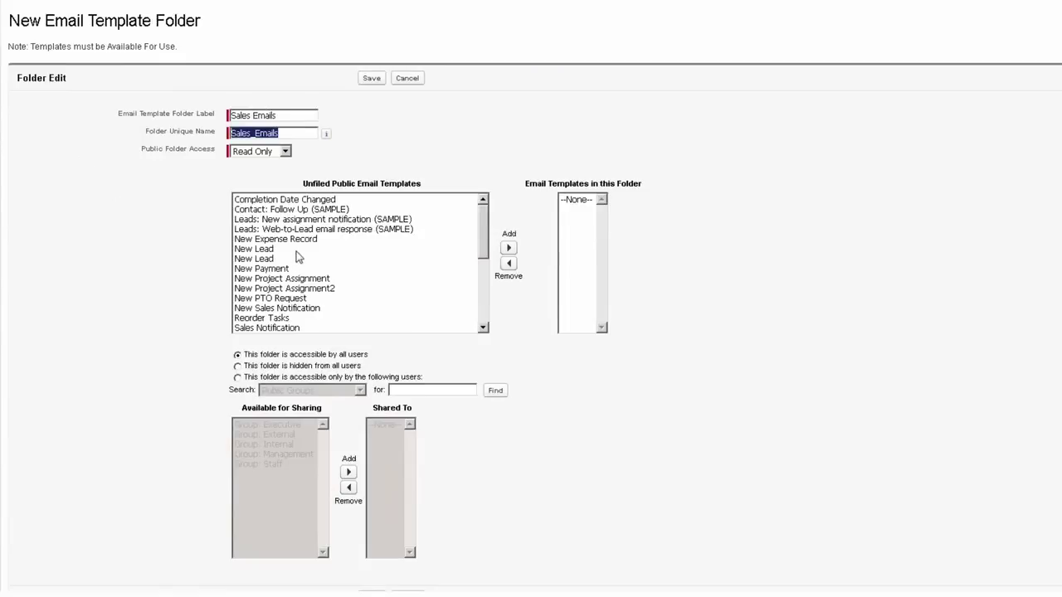
pyautogui.moveTo(292, 249); pyautogui.dragTo(292, 259)
pyautogui.click(508, 249)
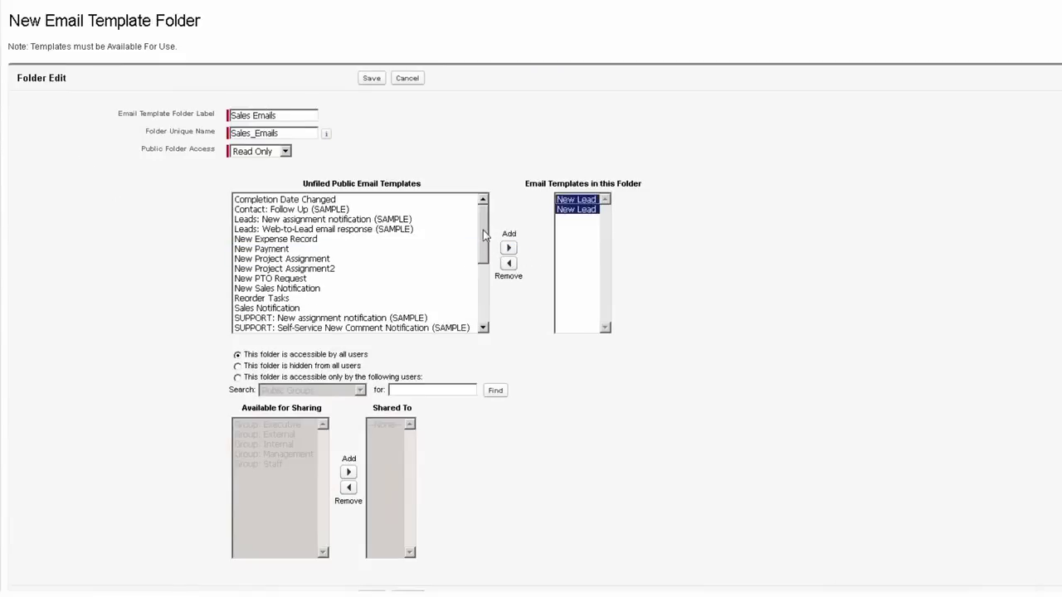
pyautogui.click(330, 288)
pyautogui.click(511, 248)
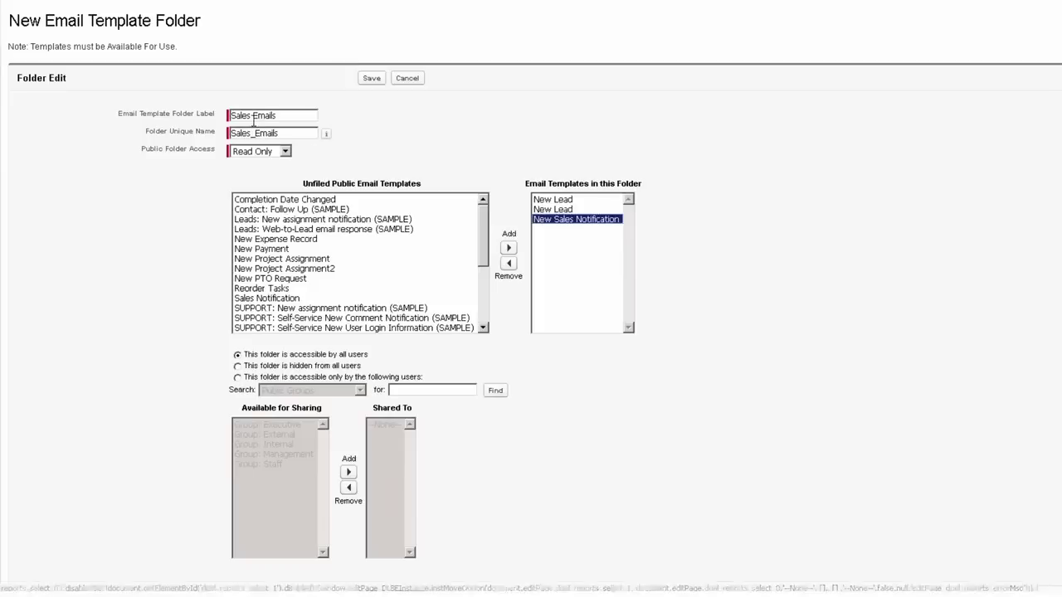
# Step: Set Public Folder Access to Read/Write and save the Sales Emails folder
pyautogui.click(282, 153)
pyautogui.click(256, 174)
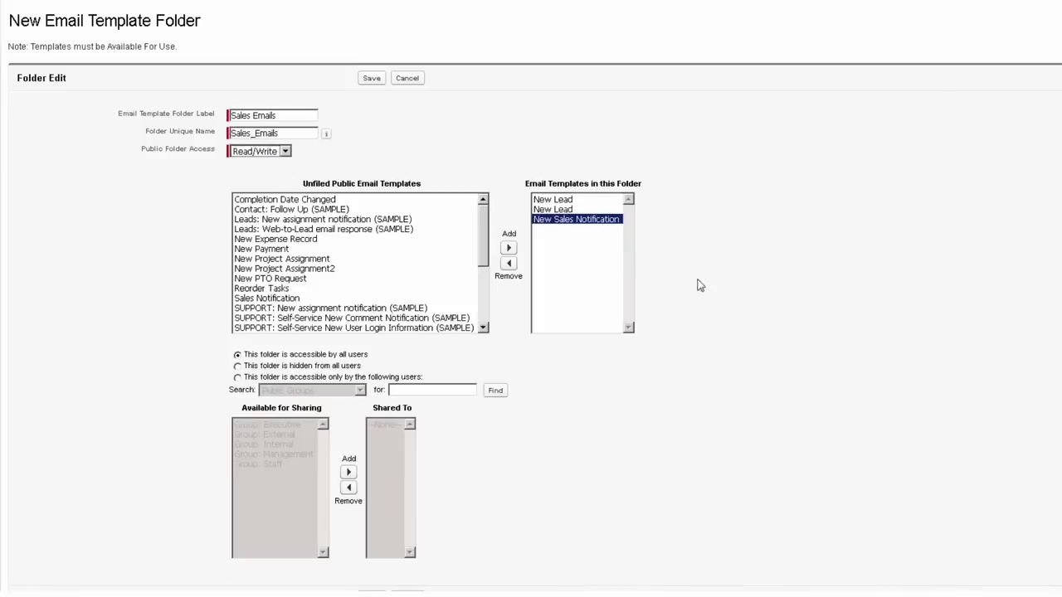
pyautogui.scroll(-2, 346, 171)
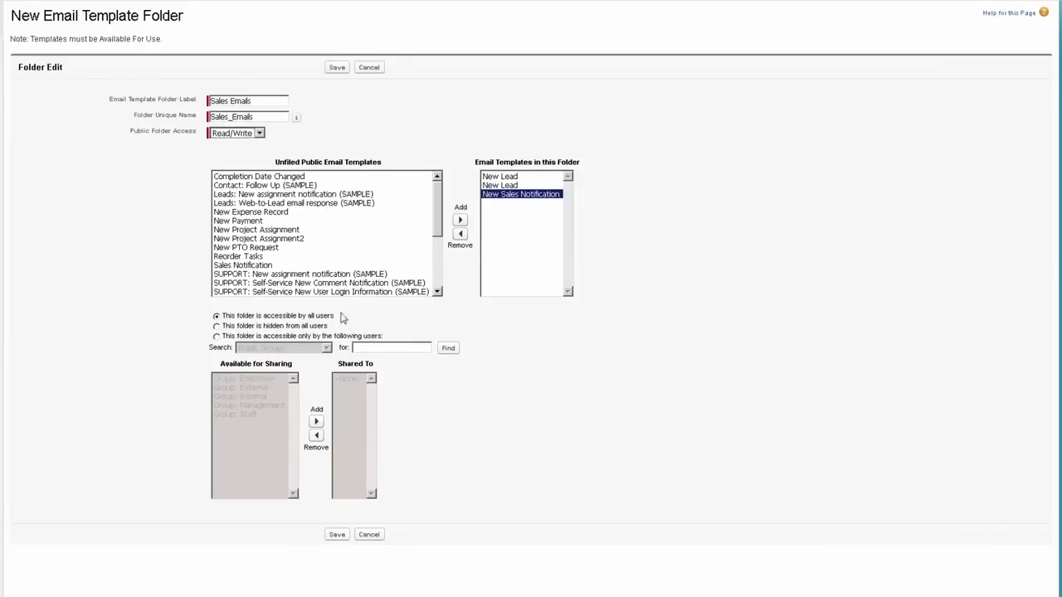
pyautogui.click(337, 67)
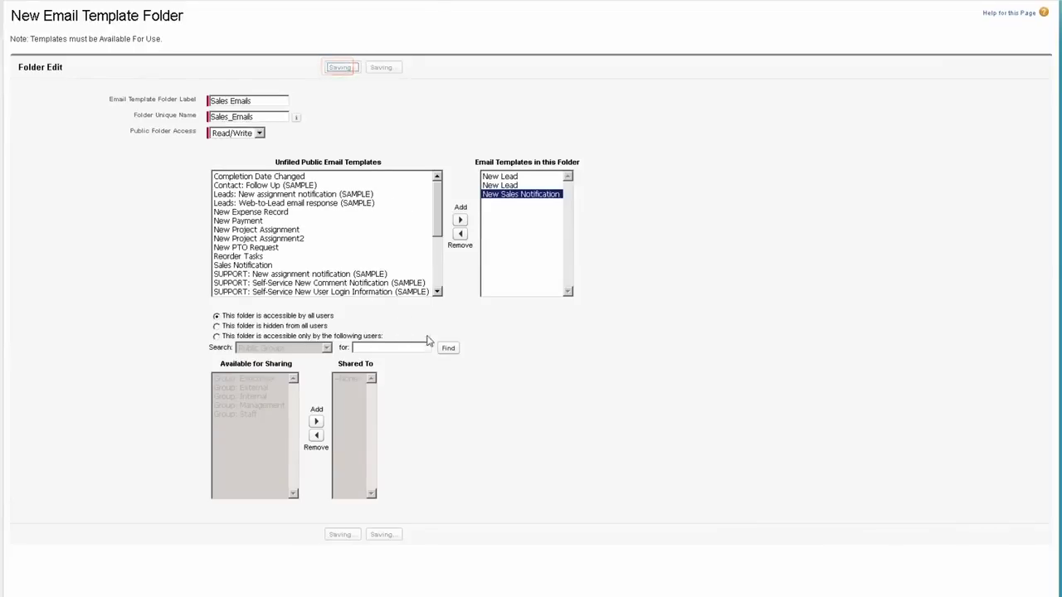
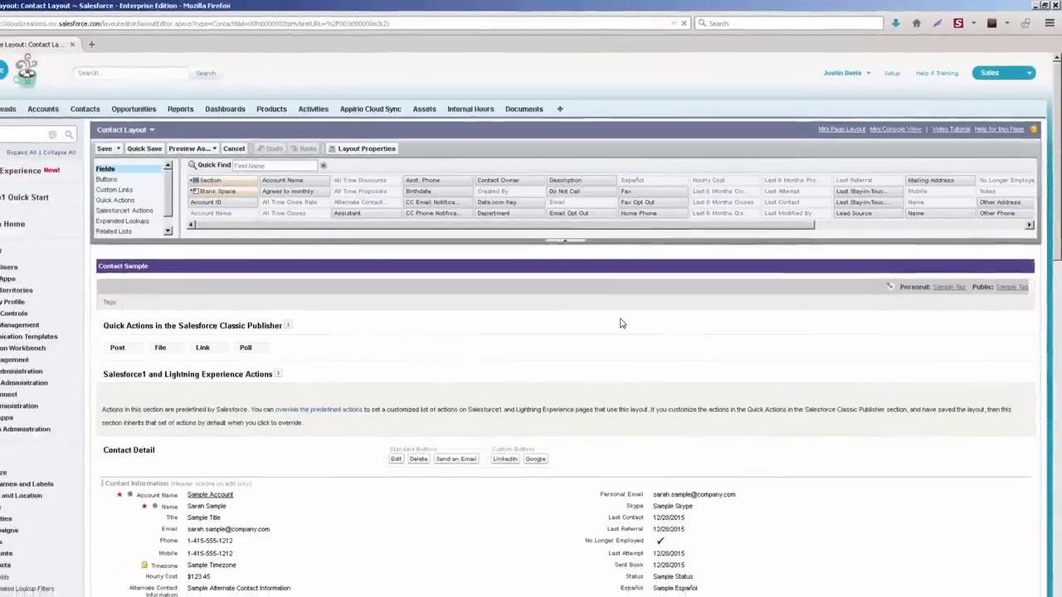
# Step: Place Activity History with Open Activities below it first in the Contact Layout's related lists, then save
pyautogui.scroll(-10, 570, 315)
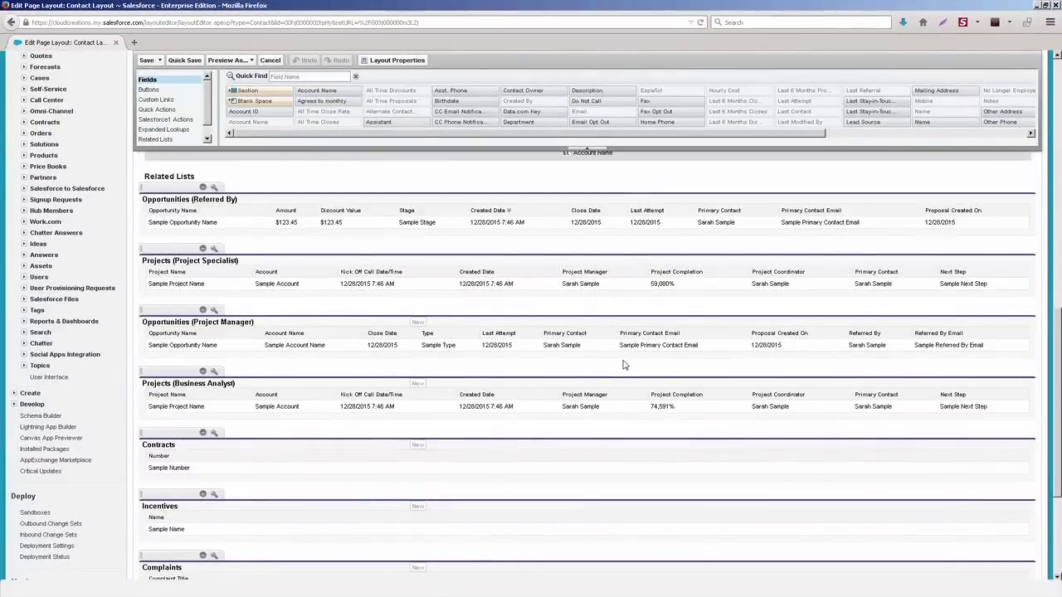
pyautogui.scroll(3, 598, 375)
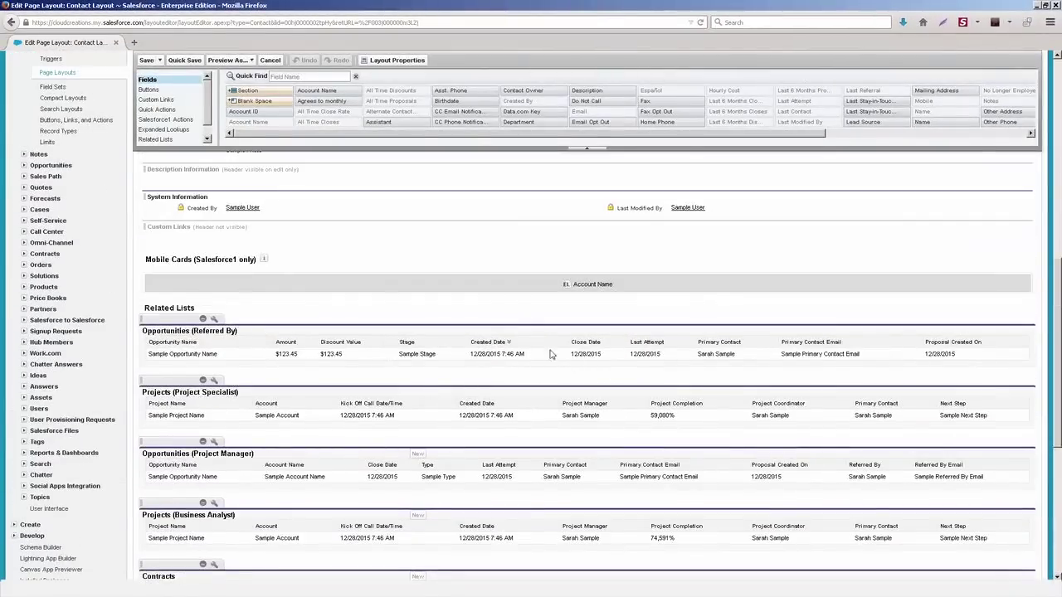
pyautogui.click(157, 139)
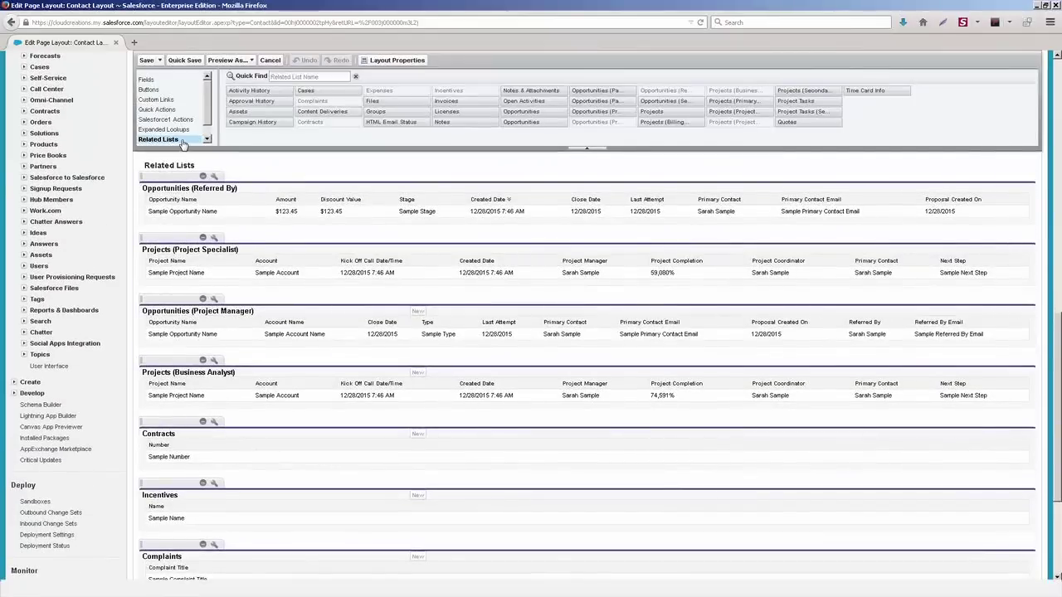
pyautogui.moveTo(249, 89); pyautogui.dragTo(235, 275)
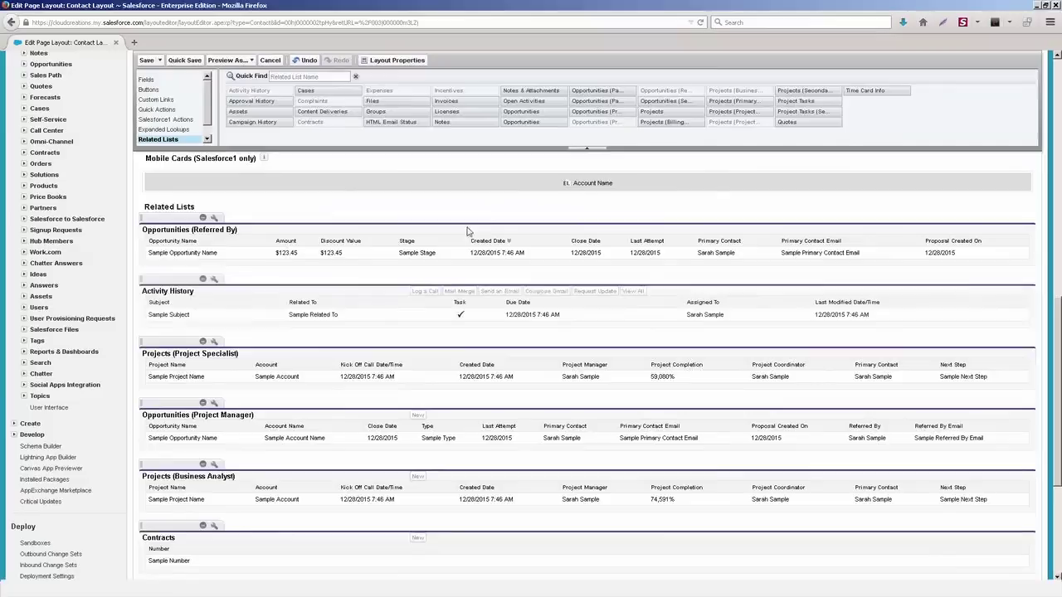
pyautogui.moveTo(524, 100); pyautogui.dragTo(314, 332)
pyautogui.moveTo(170, 220); pyautogui.dragTo(265, 270)
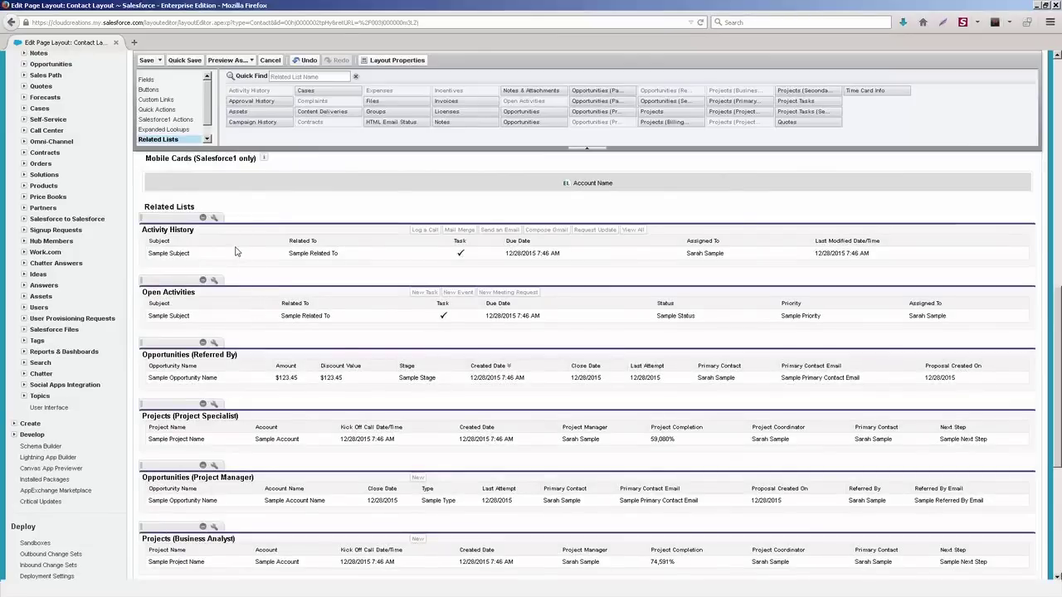
pyautogui.click(148, 61)
pyautogui.click(478, 359)
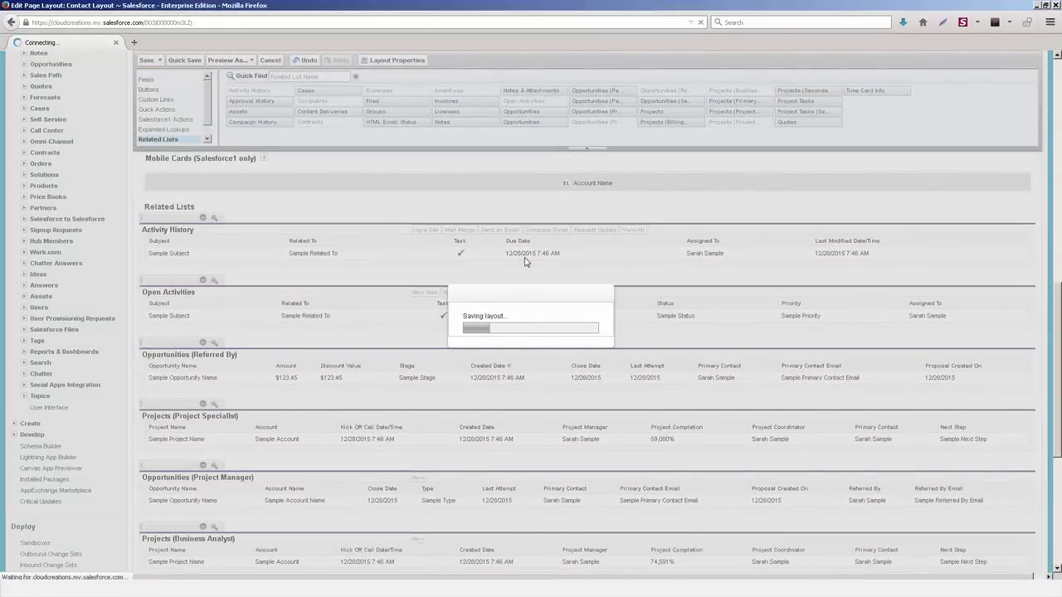
# Step: From the contact's Activity History, start a new email to the contact
pyautogui.scroll(-3, 551, 336)
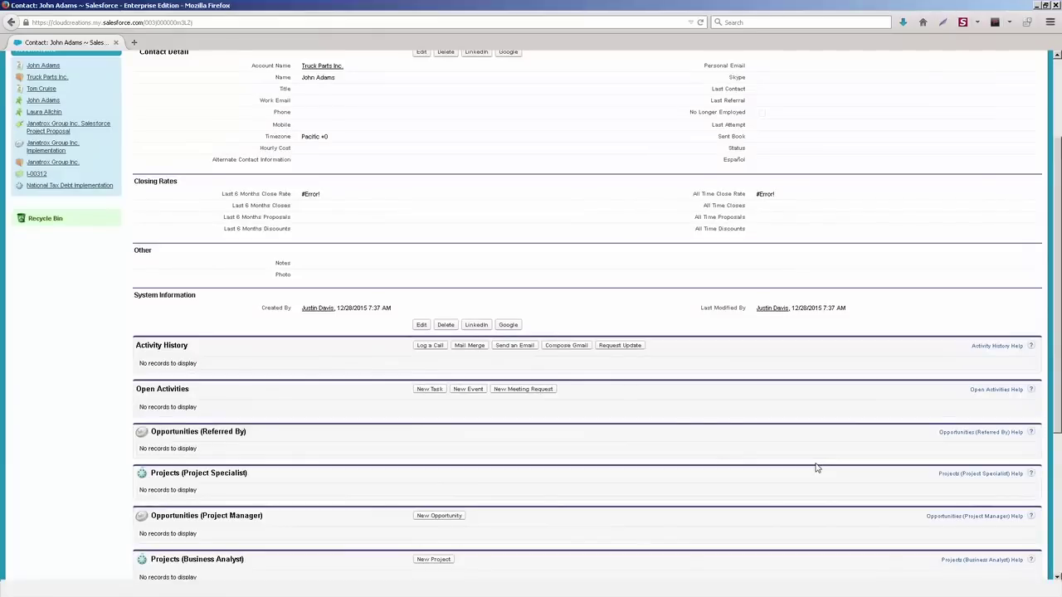
pyautogui.click(502, 347)
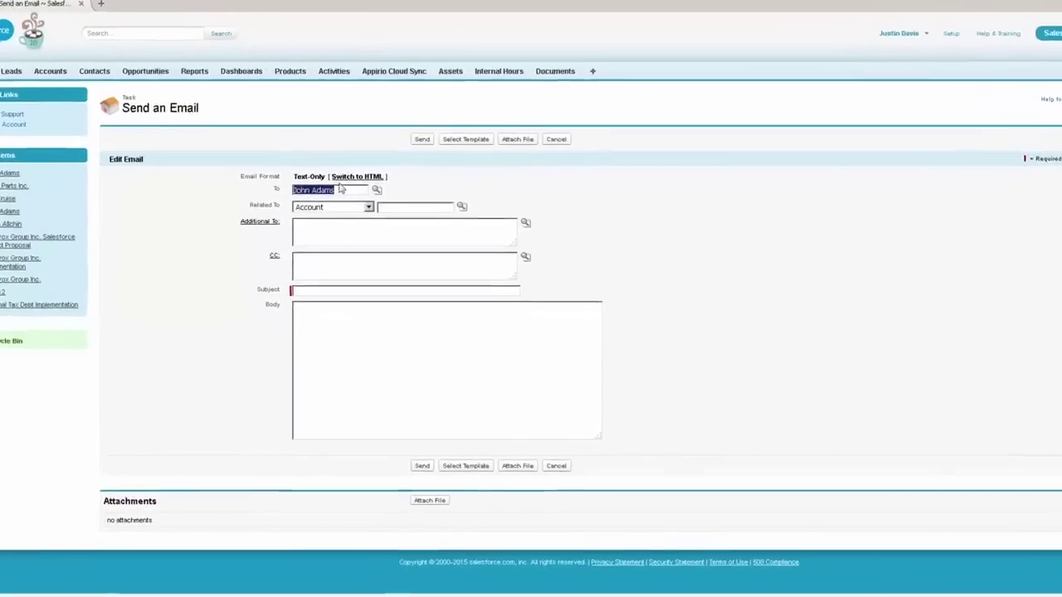
# Step: Fill the email from the Sales Emails 'New Sales Notification' template and attempt to send it
pyautogui.click(366, 214)
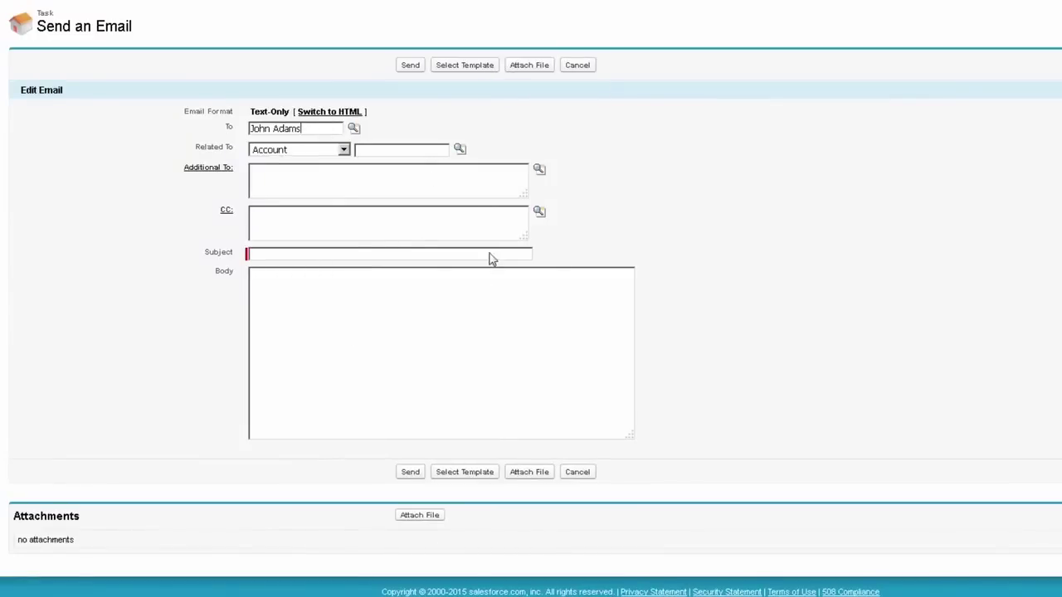
pyautogui.click(480, 70)
pyautogui.moveTo(408, 87); pyautogui.dragTo(623, 31)
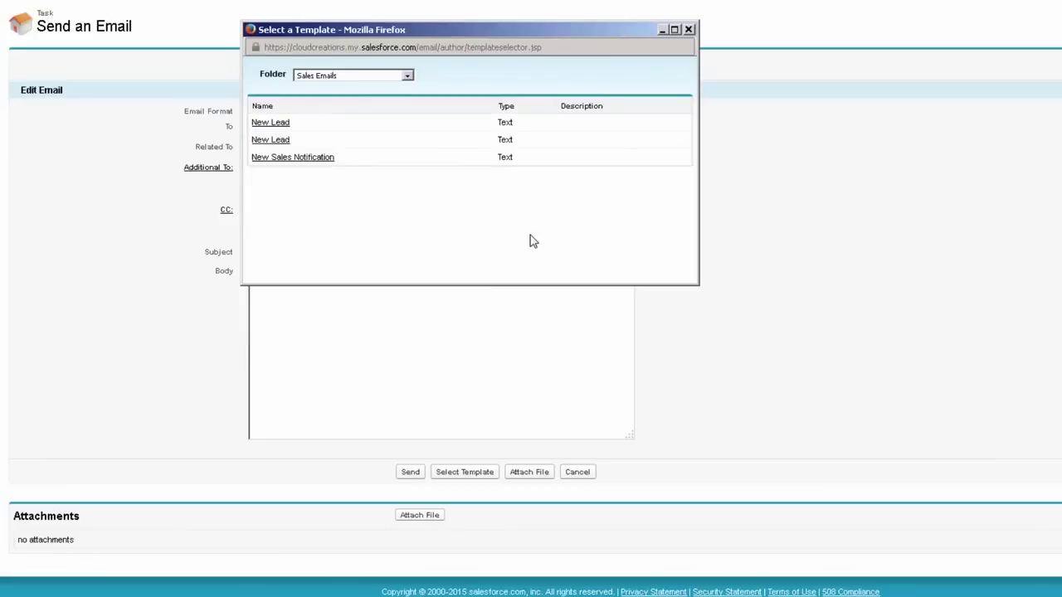
pyautogui.click(303, 158)
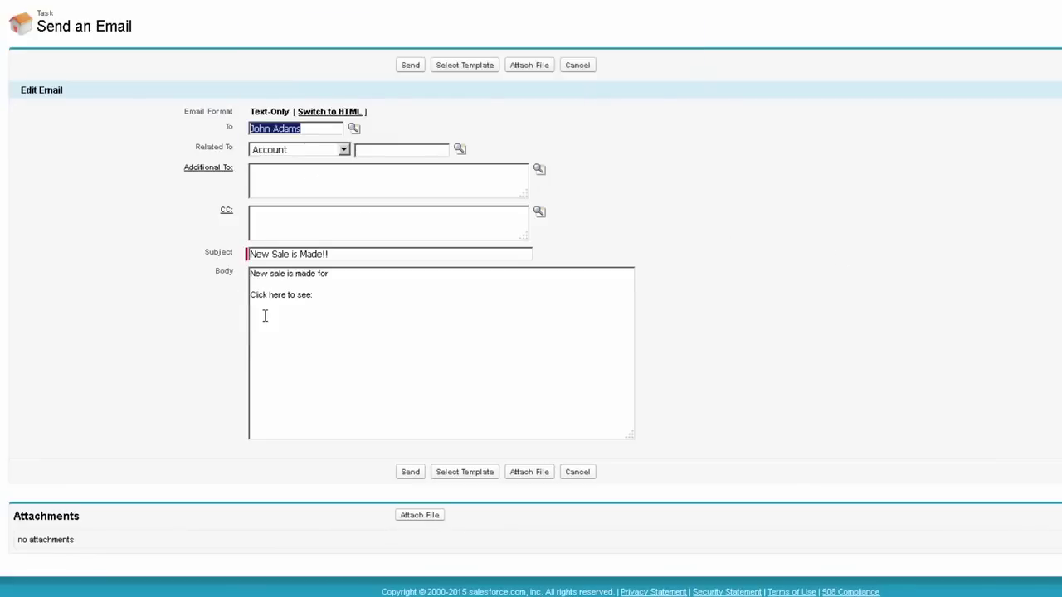
pyautogui.click(410, 66)
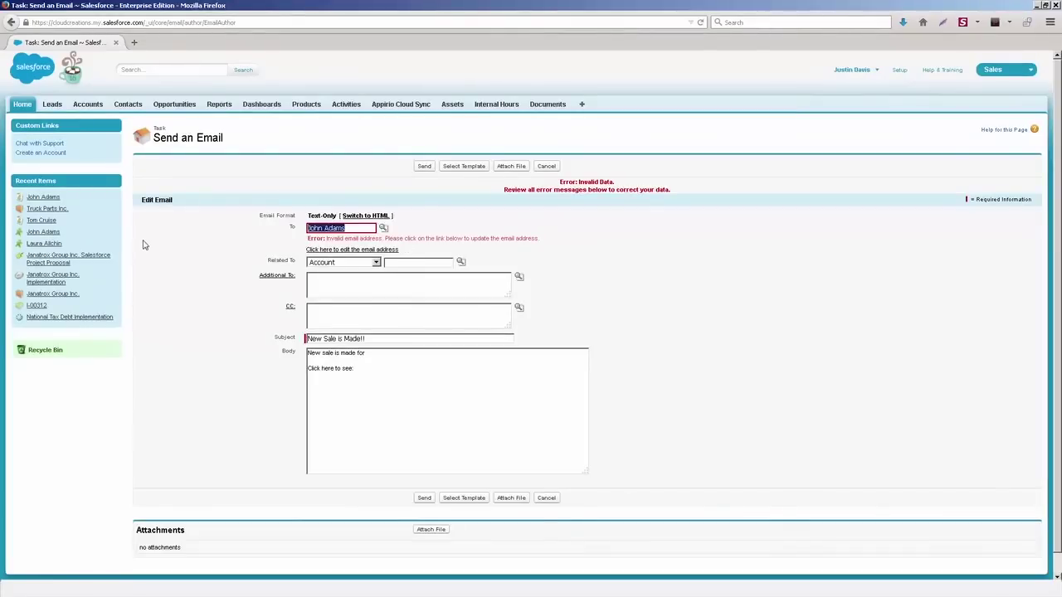
# Step: Save a work email address on the contact's record, then return to the unsent email draft
pyautogui.middleClick(54, 199)
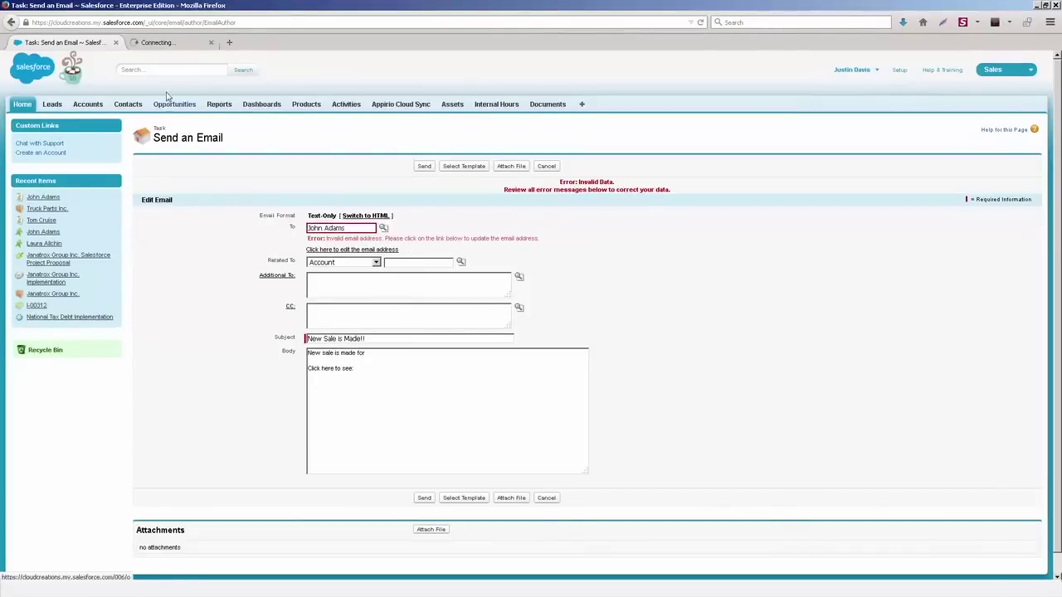
pyautogui.click(174, 43)
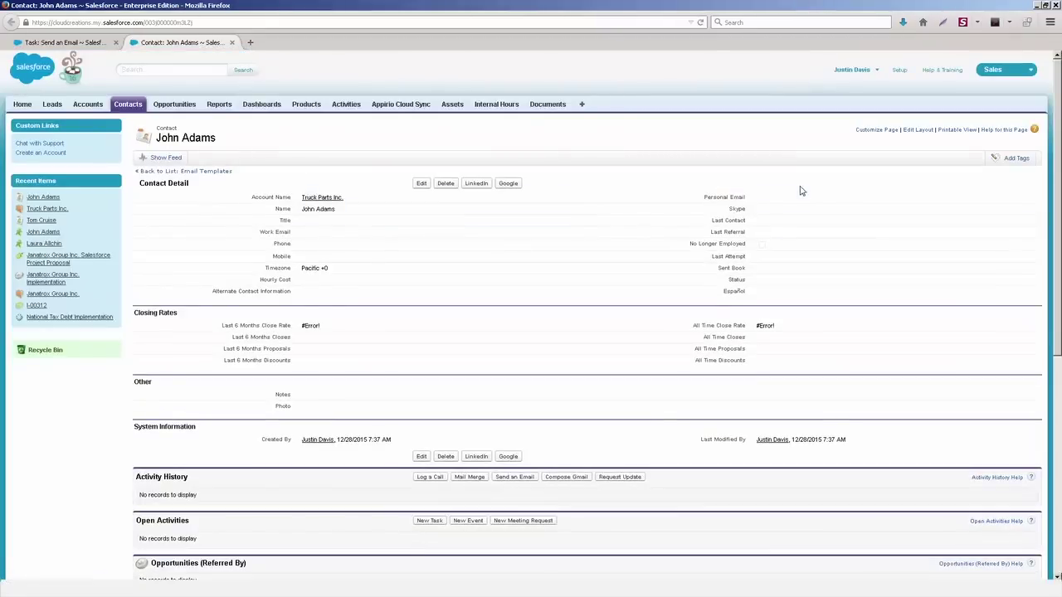
pyautogui.doubleClick(377, 235)
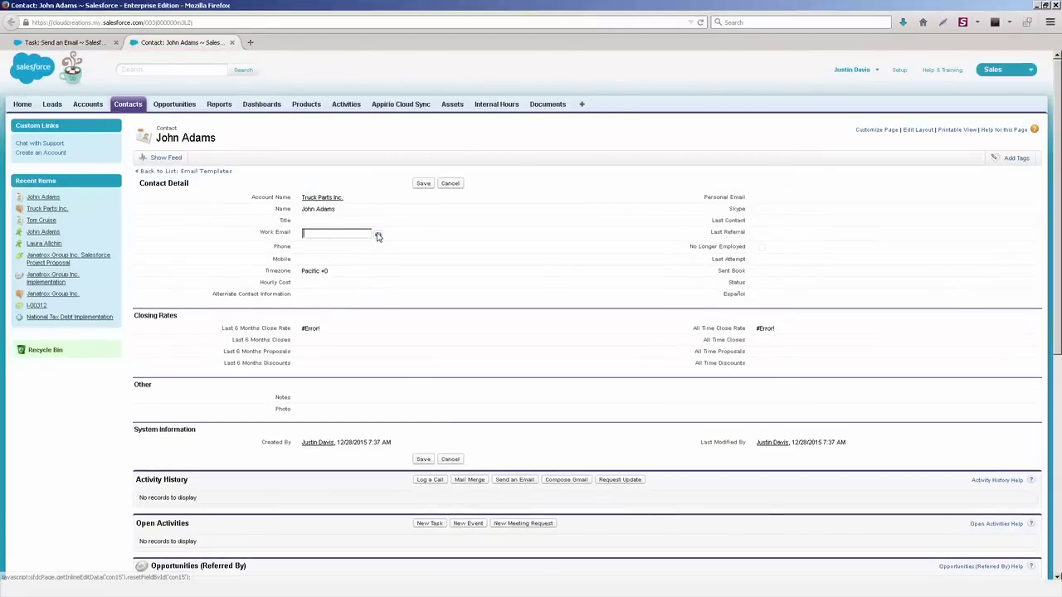
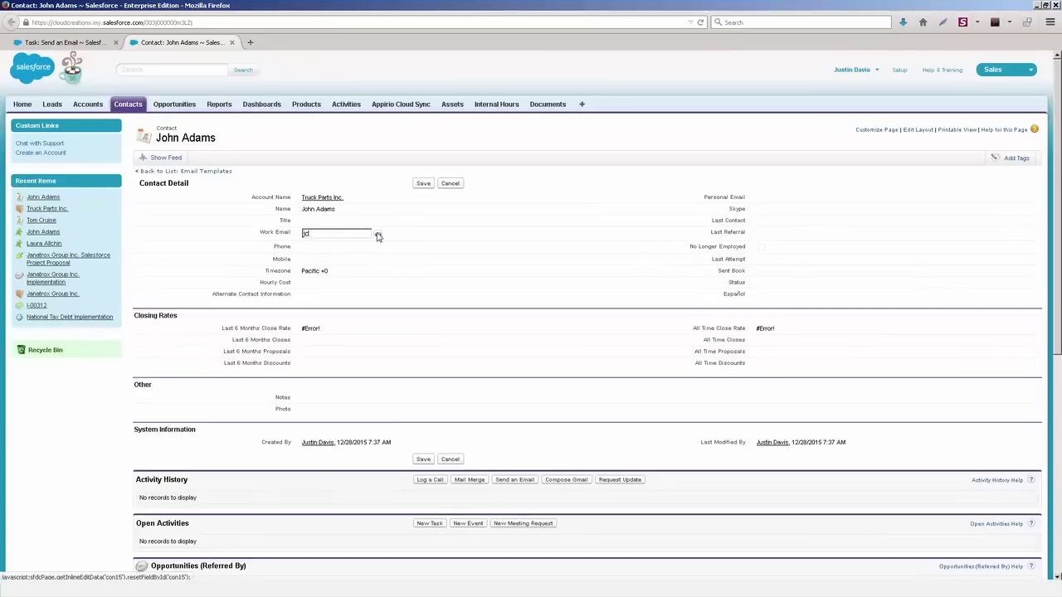
pyautogui.press('Return')
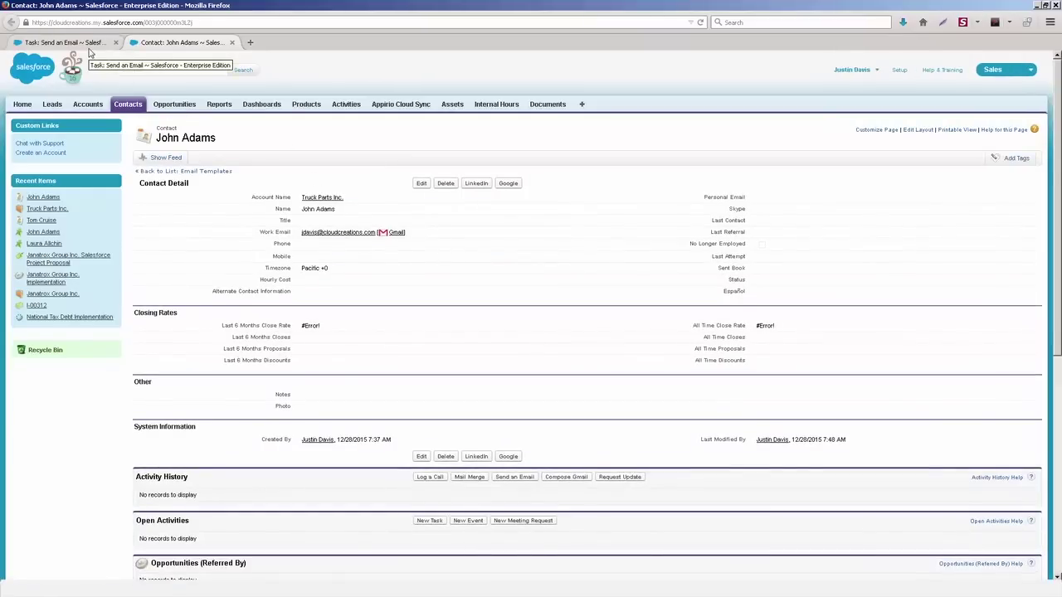
pyautogui.click(89, 47)
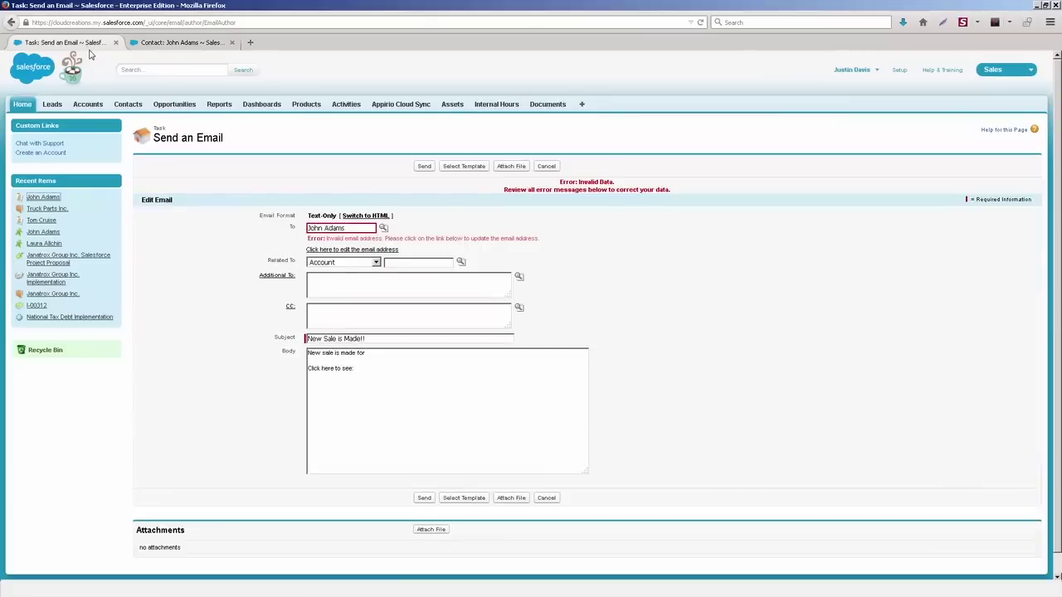
# Step: Resend the template email and check that 'New Sale is Made!!' appears in Activity History
pyautogui.click(424, 167)
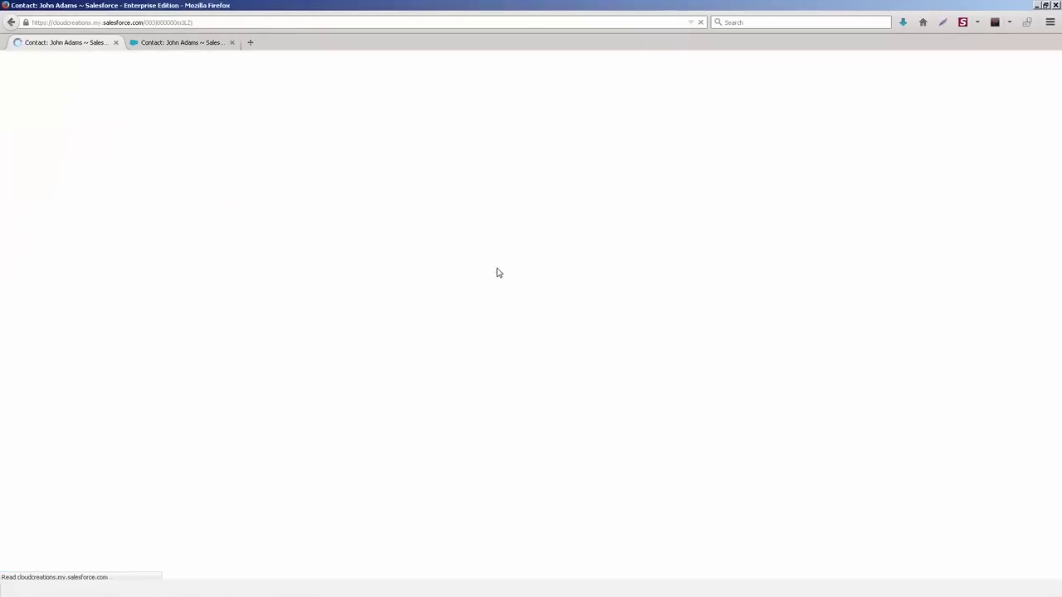
pyautogui.scroll(-5, 496, 272)
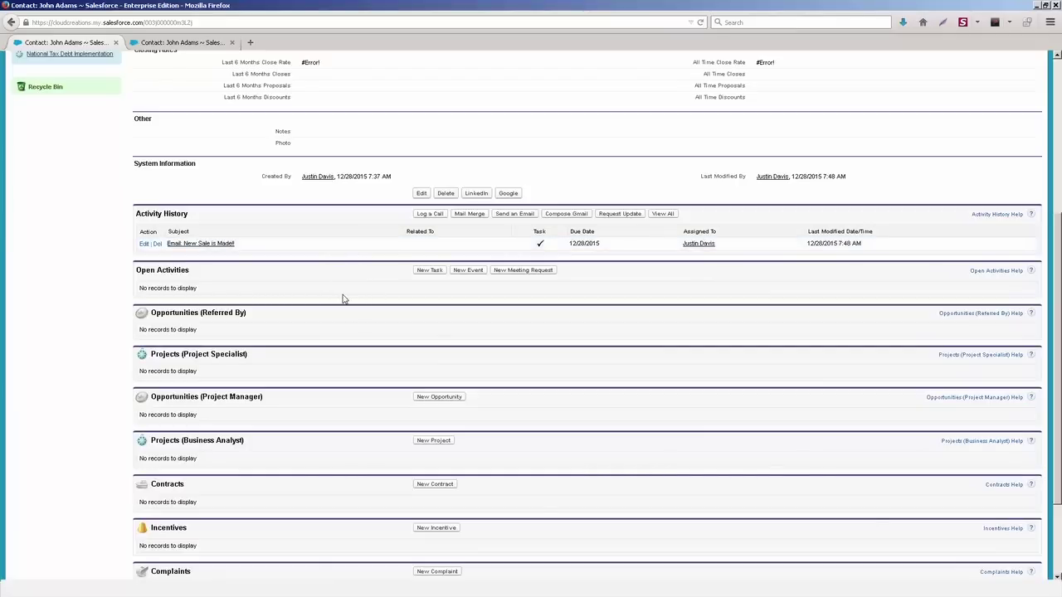
pyautogui.scroll(3, 343, 299)
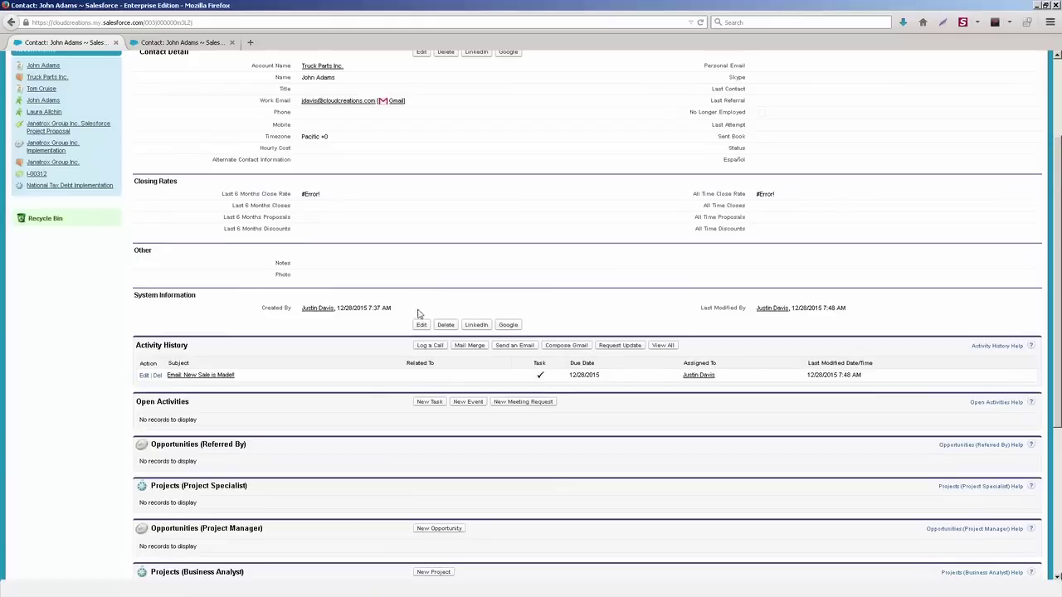
# Step: Send a hand-written email with subject 'reaching out' and body 'How are you doing?'
pyautogui.click(519, 348)
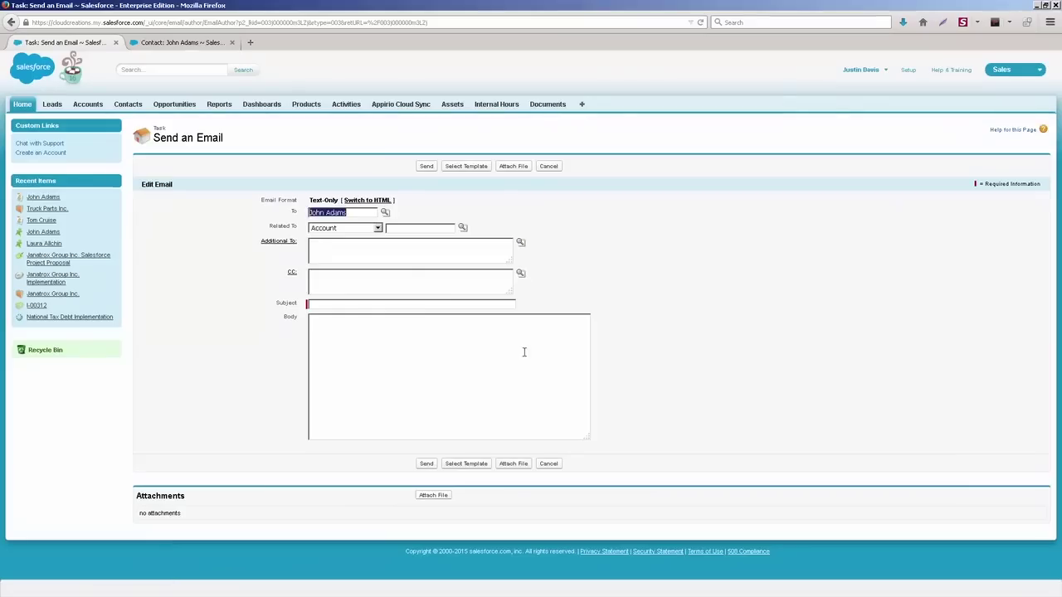
pyautogui.click(362, 303)
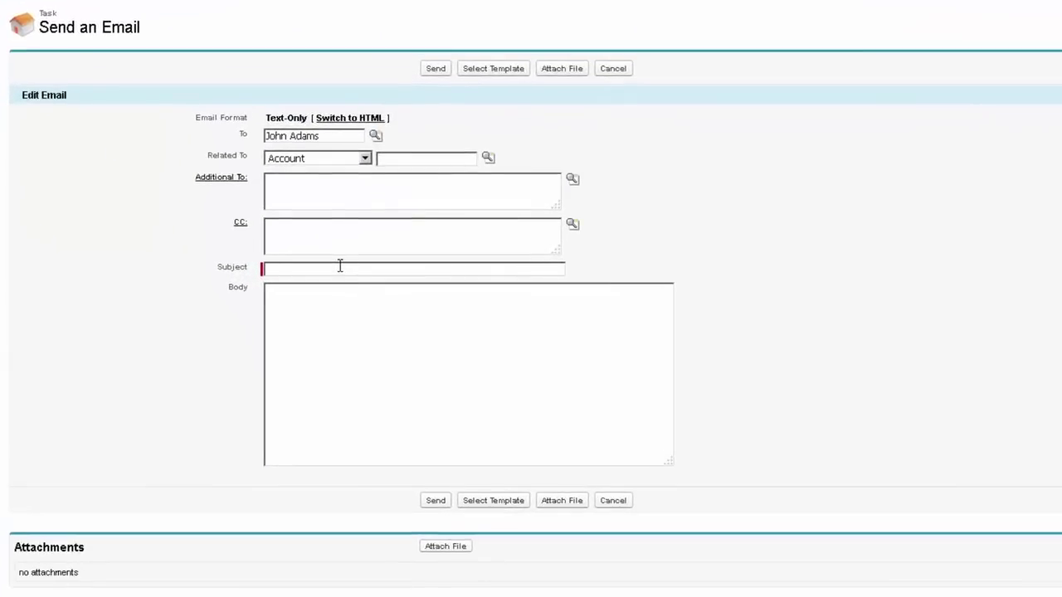
pyautogui.write('reaching out')
pyautogui.click(370, 300)
pyautogui.write('How are you ')
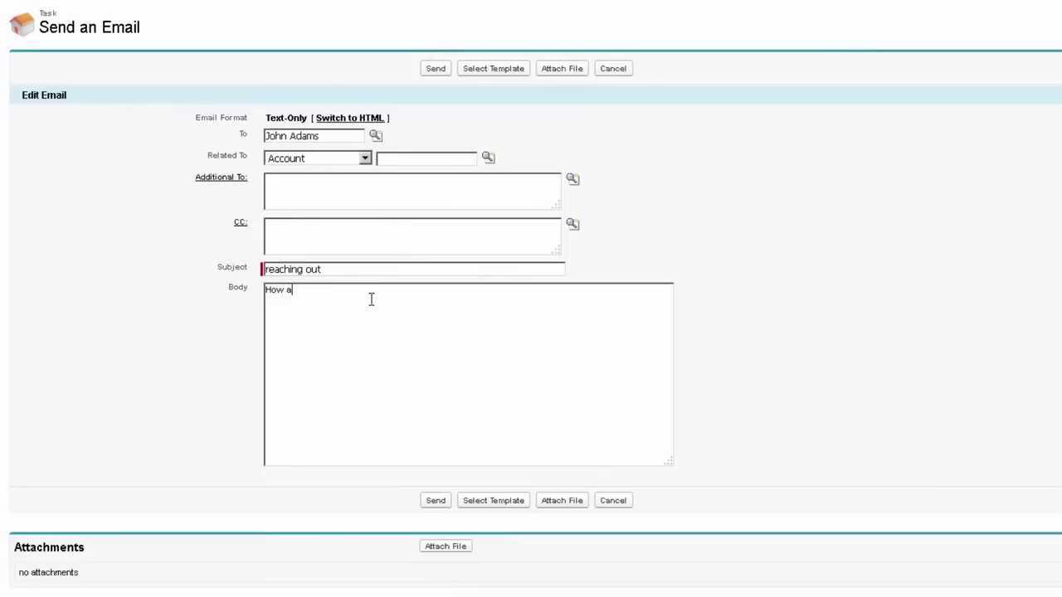
pyautogui.write('doing?')
pyautogui.press('Return')
pyautogui.click(436, 68)
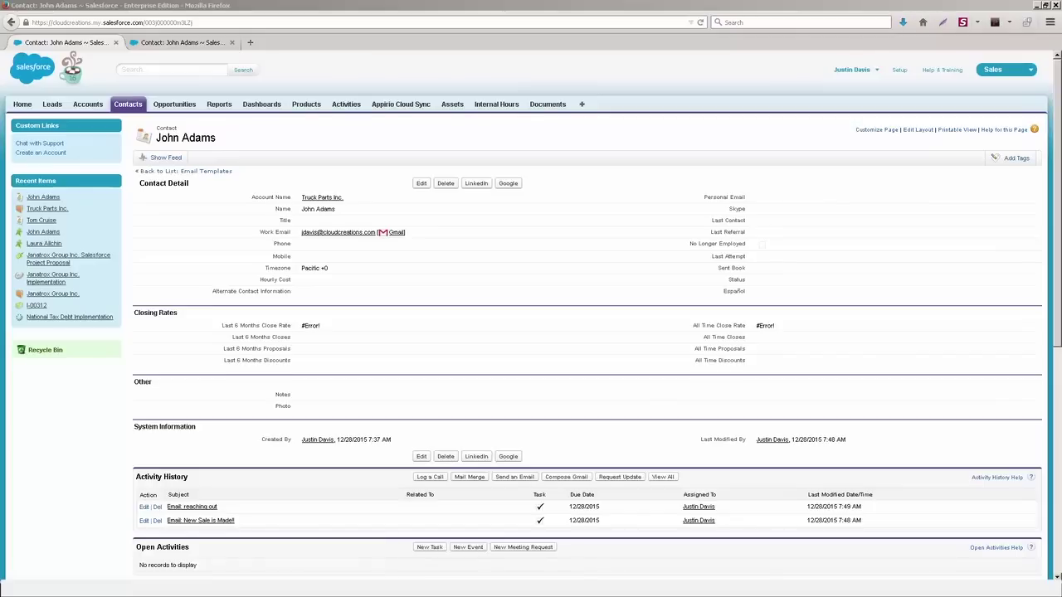
pyautogui.scroll(-1, 1054, 264)
pyautogui.moveTo(1054, 264); pyautogui.dragTo(1056, 324)
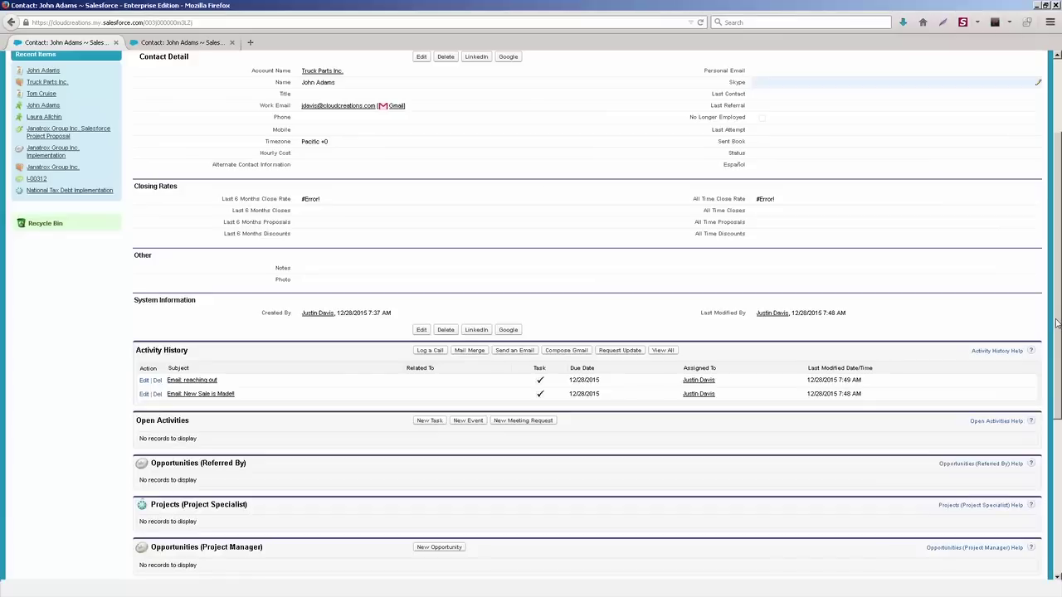
pyautogui.moveTo(1055, 323); pyautogui.dragTo(1056, 330)
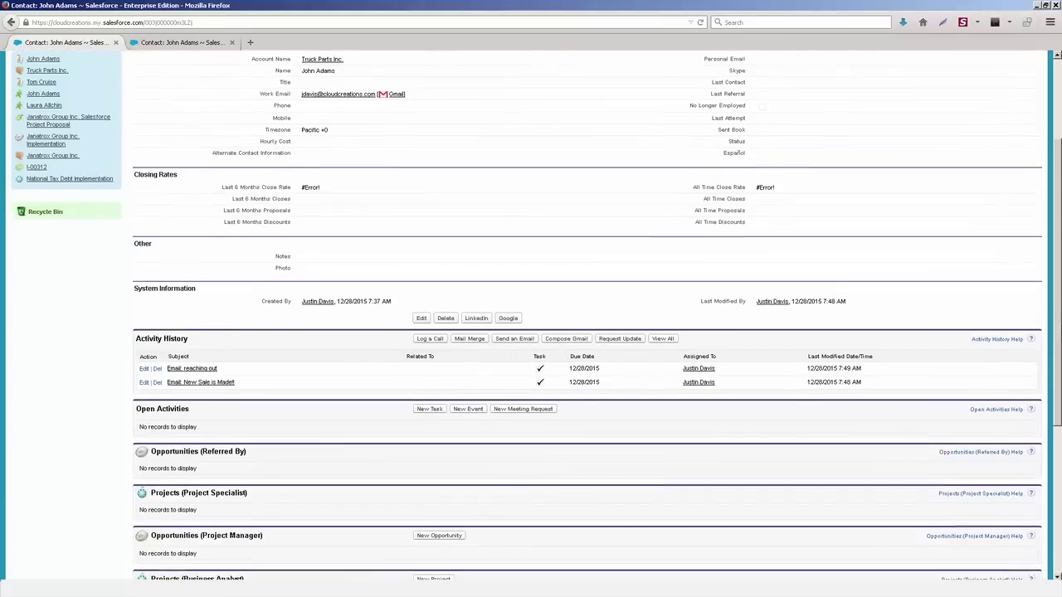
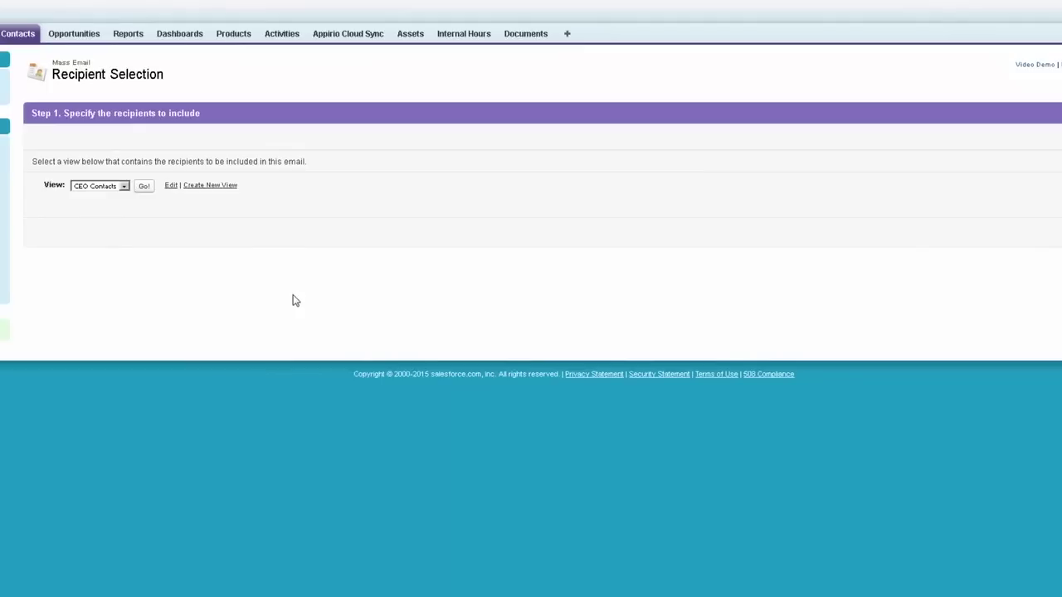
pyautogui.click(143, 190)
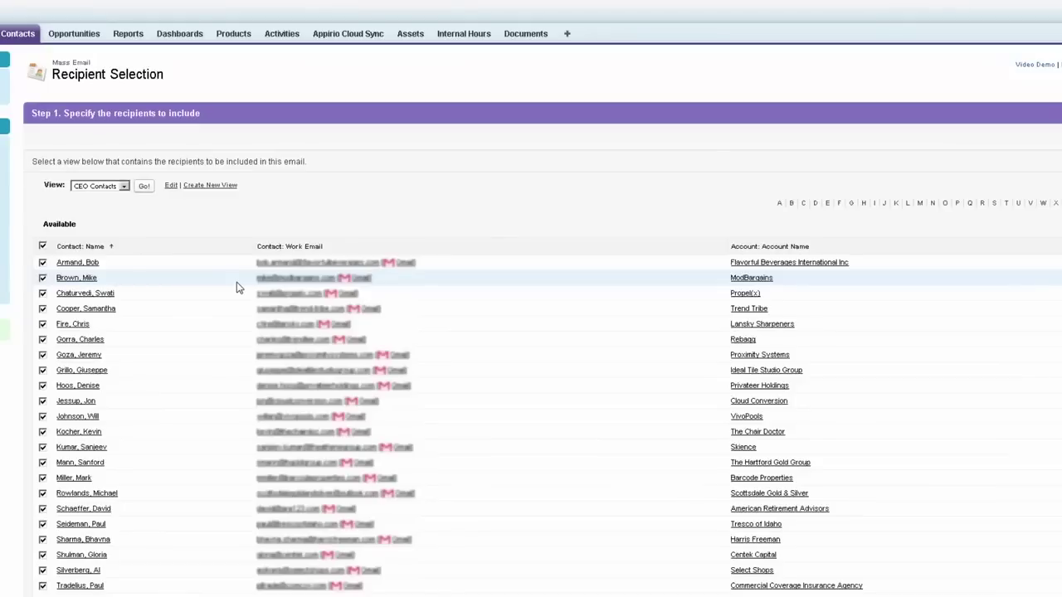
pyautogui.scroll(-3, 236, 287)
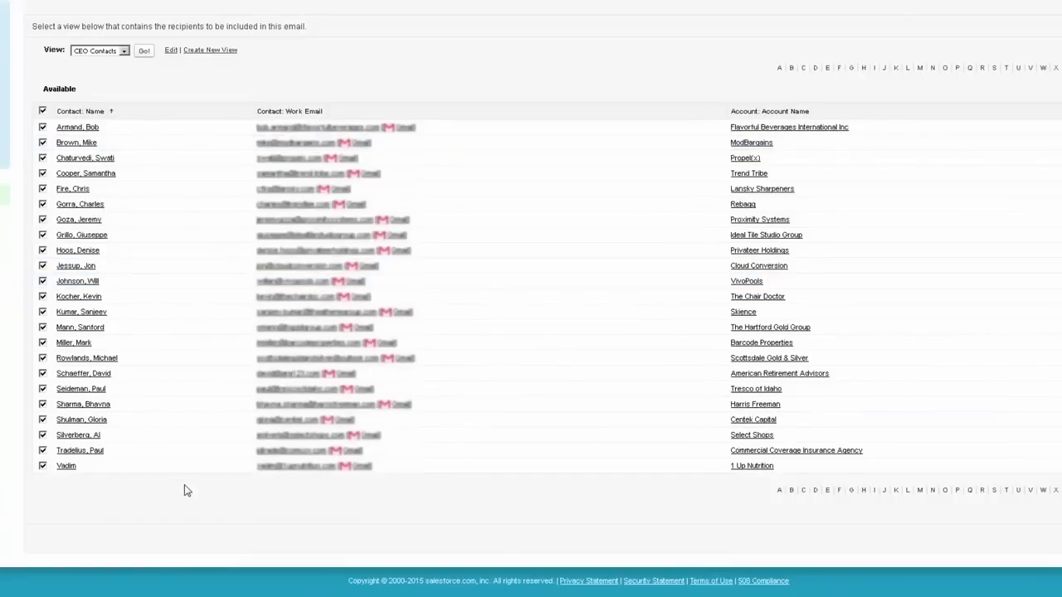
pyautogui.scroll(3, 142, 437)
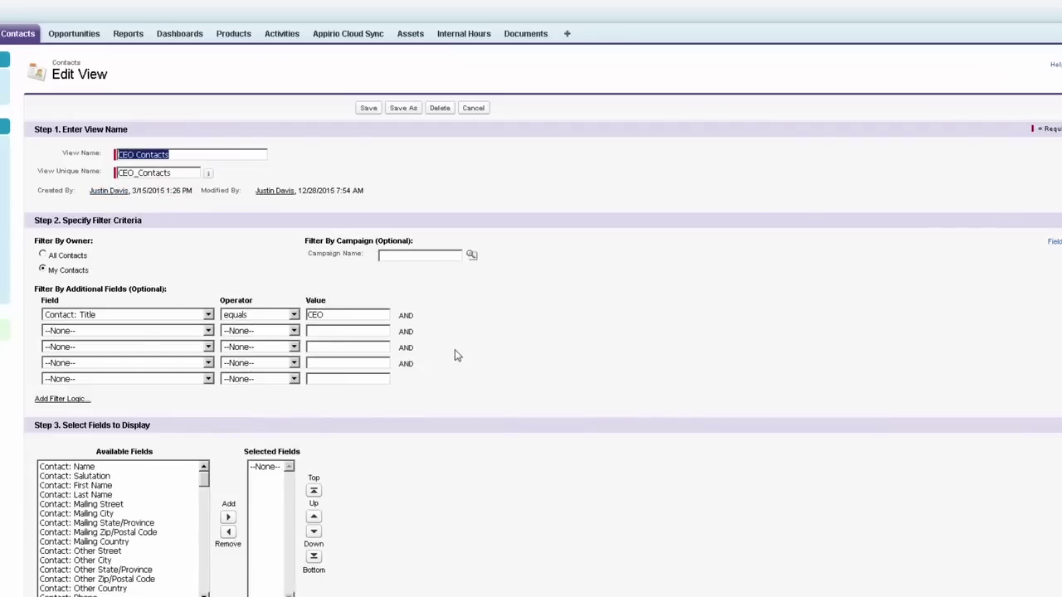
pyautogui.scroll(-2, 454, 355)
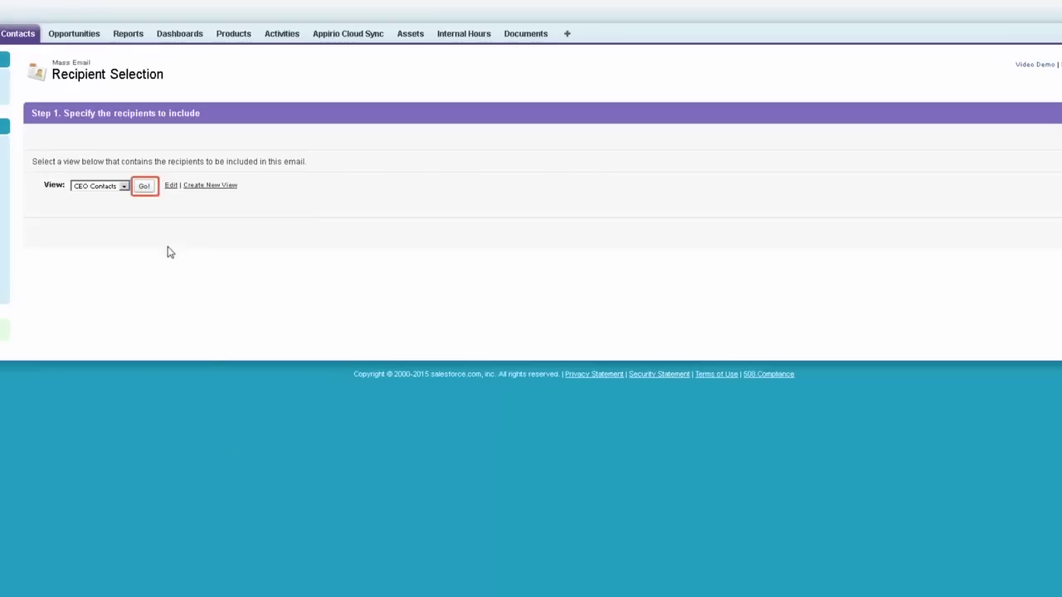
# Step: Load the CEO Contacts recipient list and uncheck four contacts
pyautogui.click(144, 186)
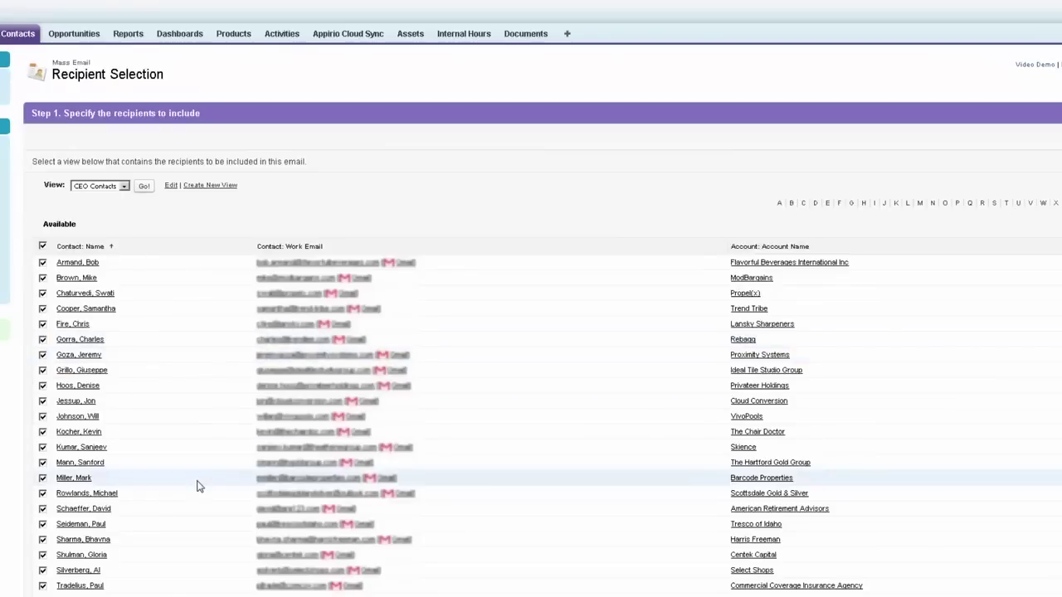
pyautogui.scroll(-3, 197, 486)
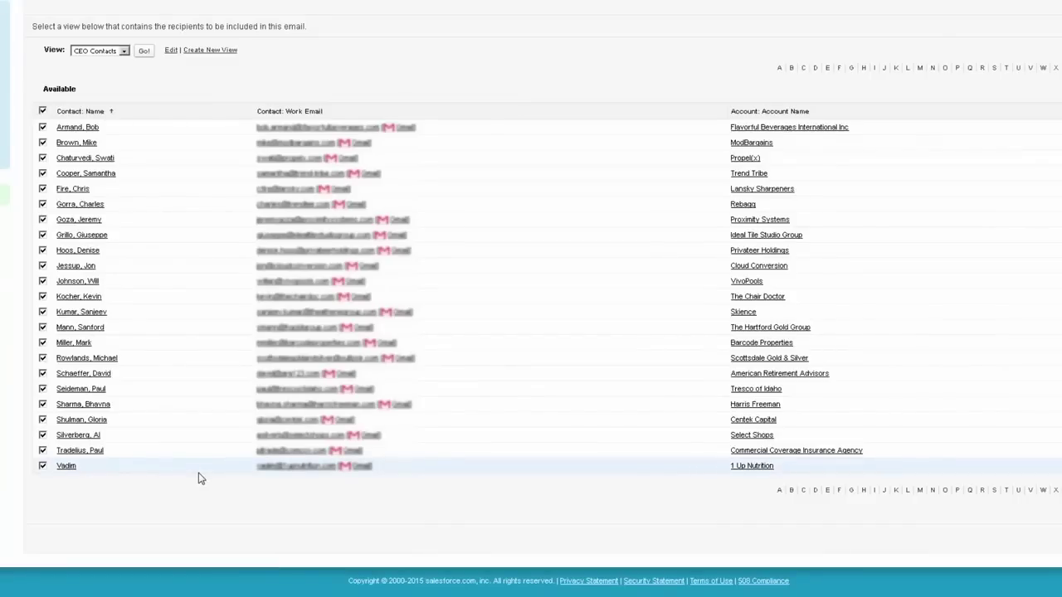
pyautogui.click(42, 127)
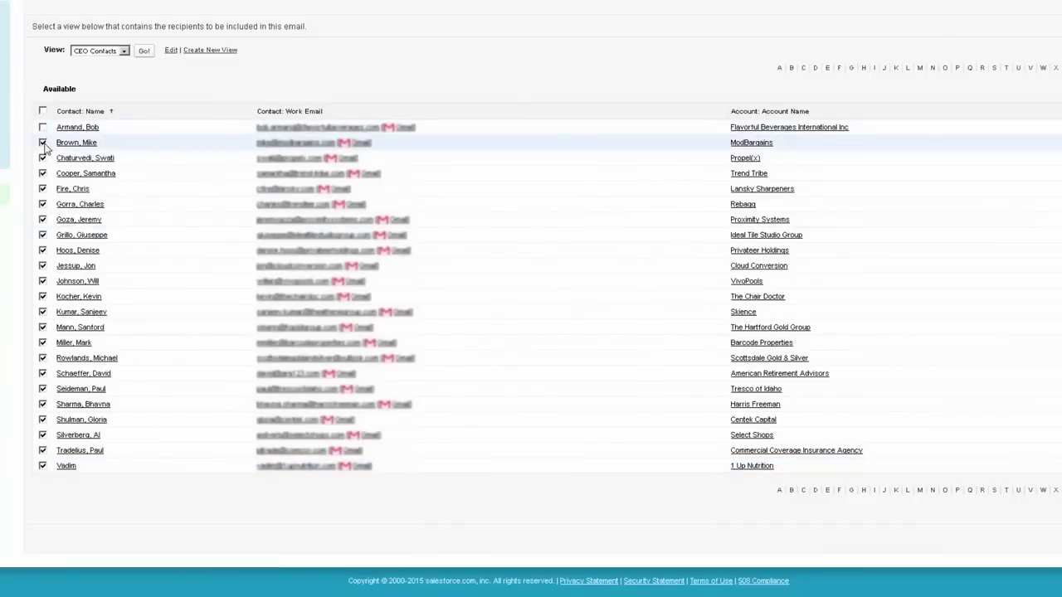
pyautogui.click(43, 142)
pyautogui.click(42, 158)
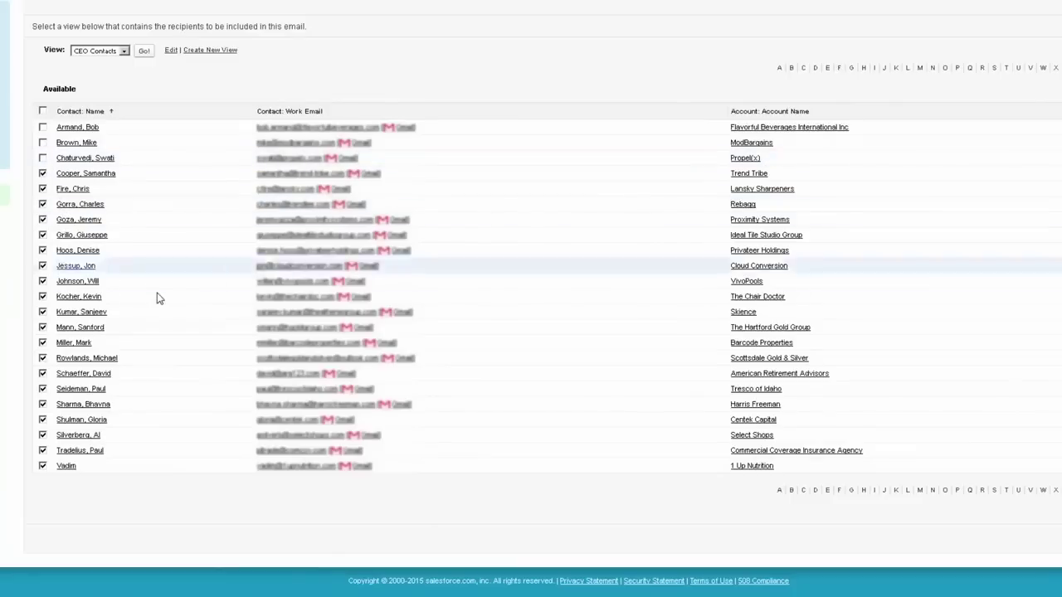
pyautogui.click(42, 312)
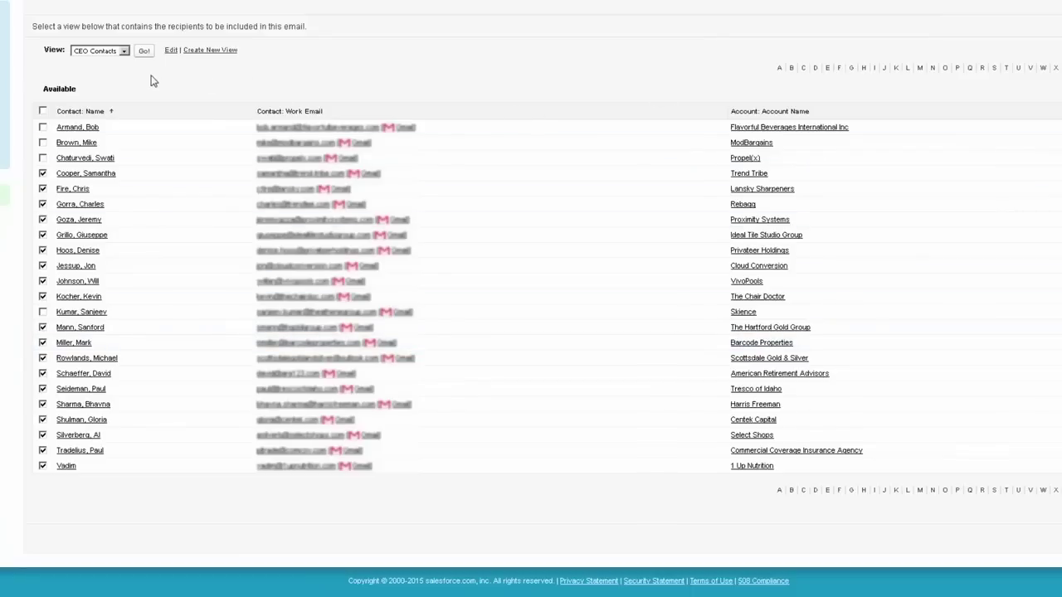
# Step: Switch the recipient view to All Contacts, which exceeds the 500-recipient maximum
pyautogui.click(124, 51)
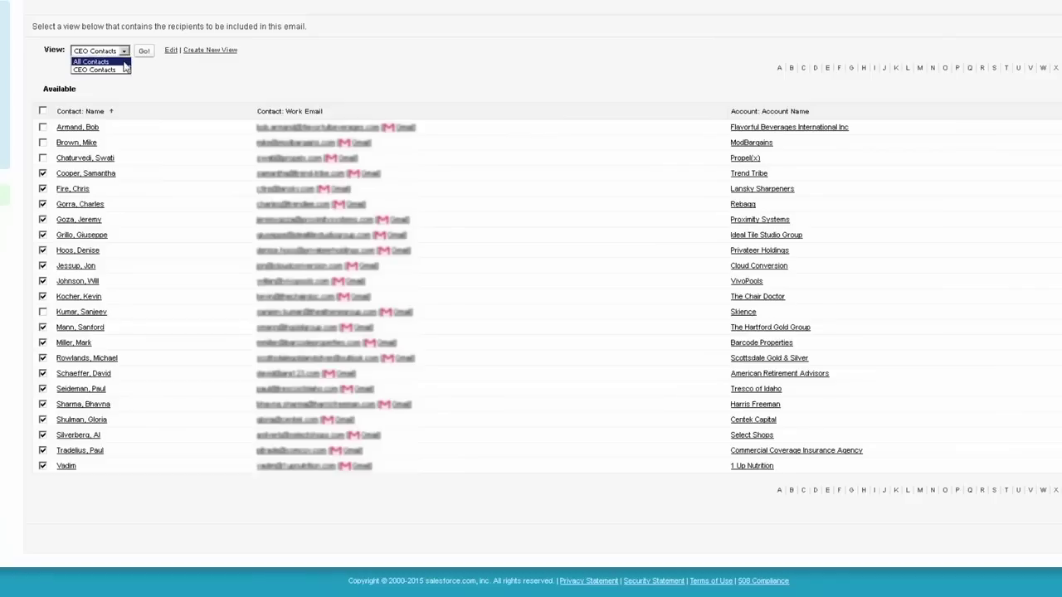
pyautogui.click(124, 63)
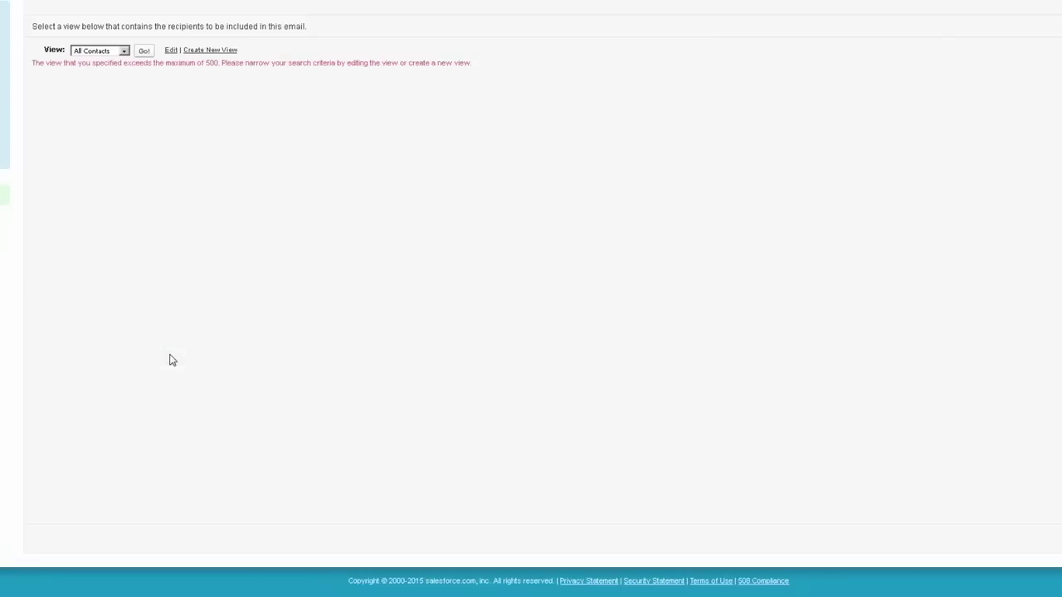
pyautogui.scroll(3, 171, 360)
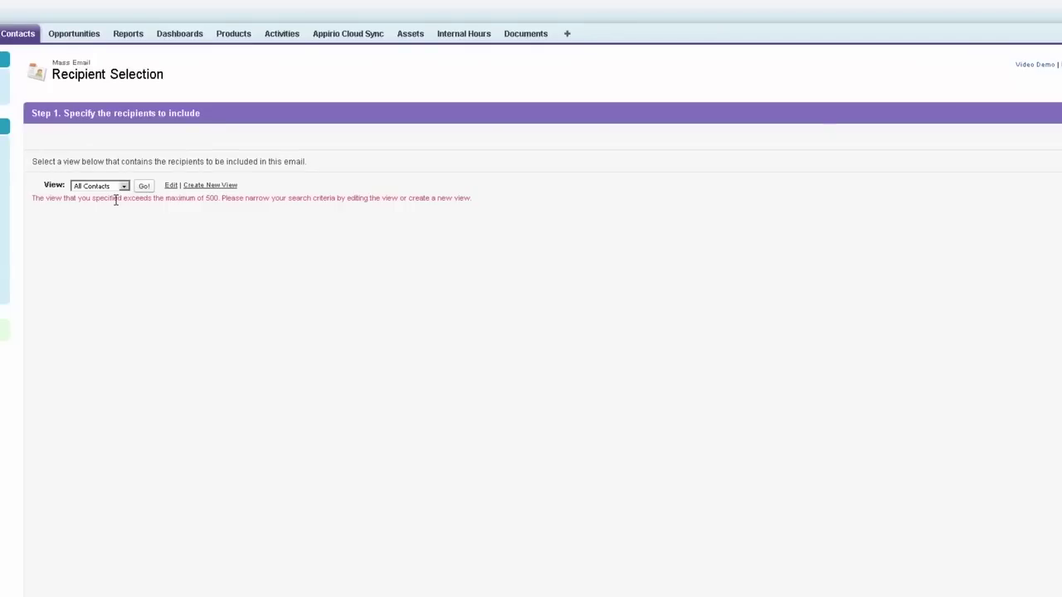
# Step: Switch the recipient view back to CEO Contacts and uncheck three contacts
pyautogui.click(117, 186)
pyautogui.click(100, 205)
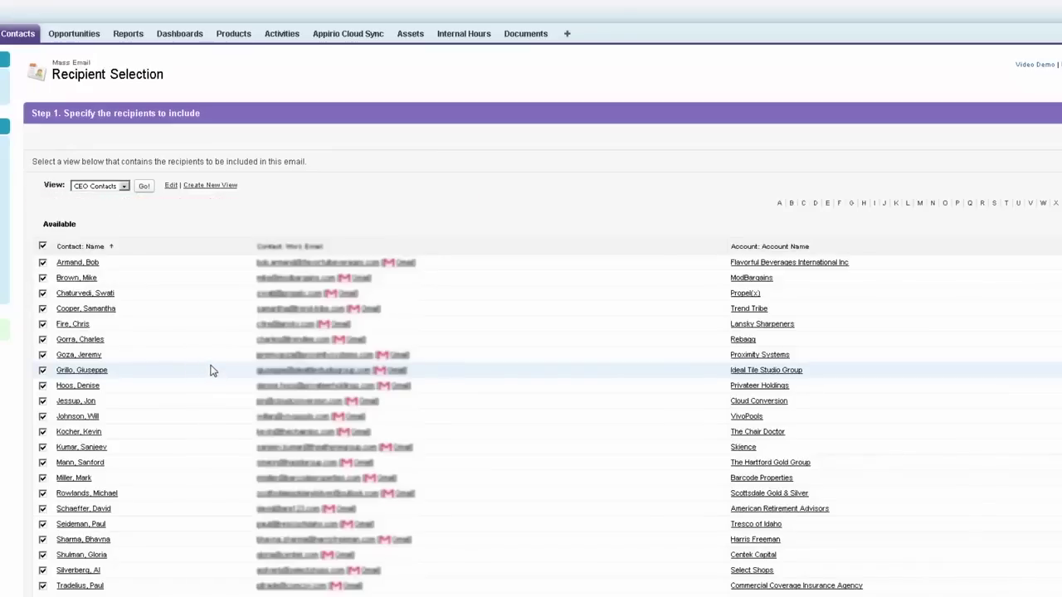
pyautogui.scroll(-3, 209, 373)
pyautogui.click(42, 219)
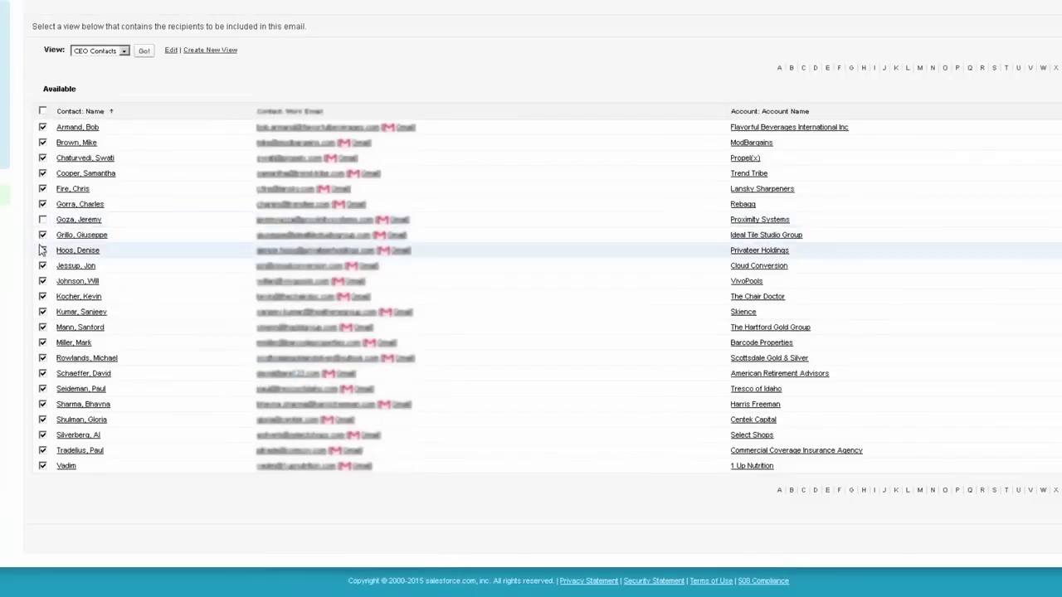
pyautogui.click(42, 235)
pyautogui.click(42, 249)
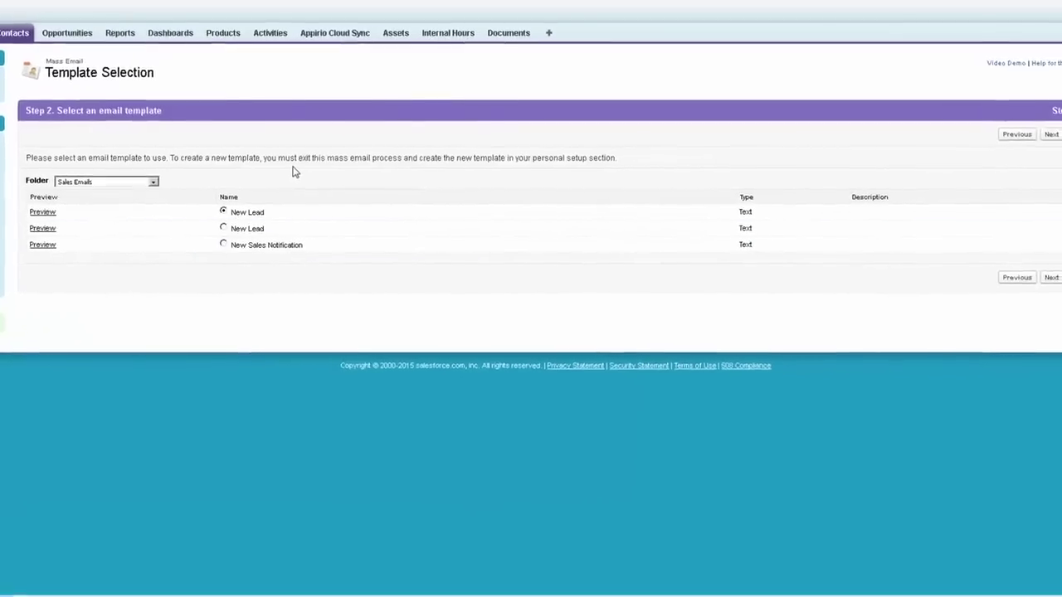
# Step: From Unfiled Public Email Templates, choose 'SUPPORT: New assignment notification (SAMPLE)' and continue to review
pyautogui.click(129, 177)
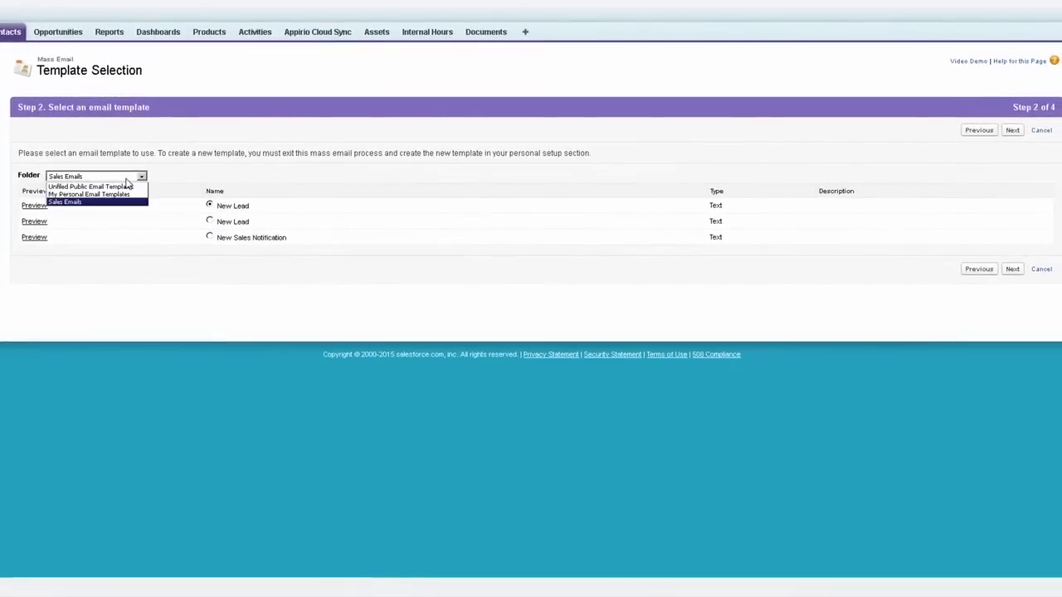
pyautogui.click(126, 186)
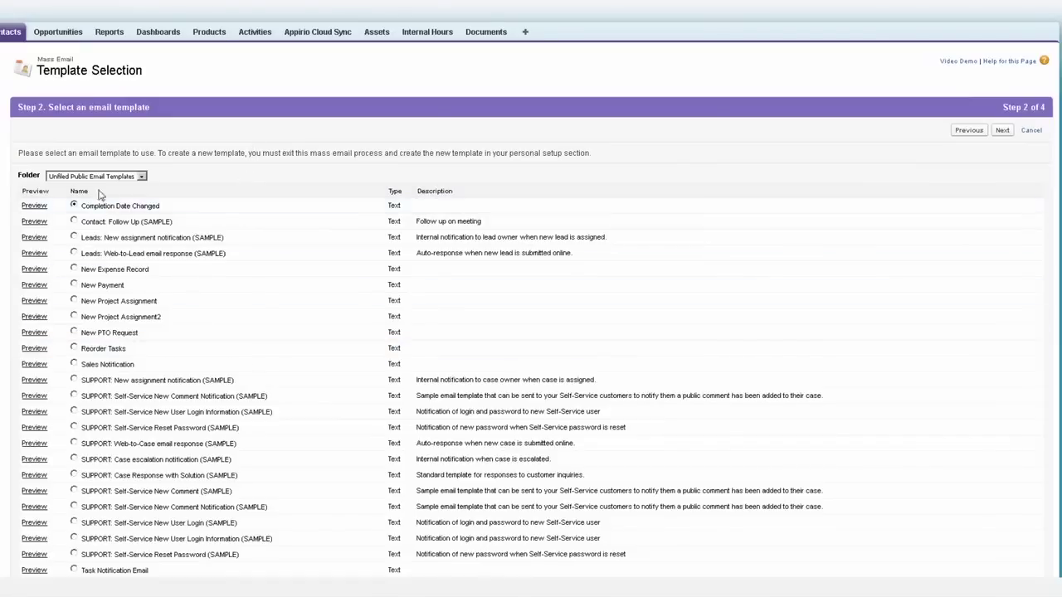
pyautogui.scroll(-2, 277, 392)
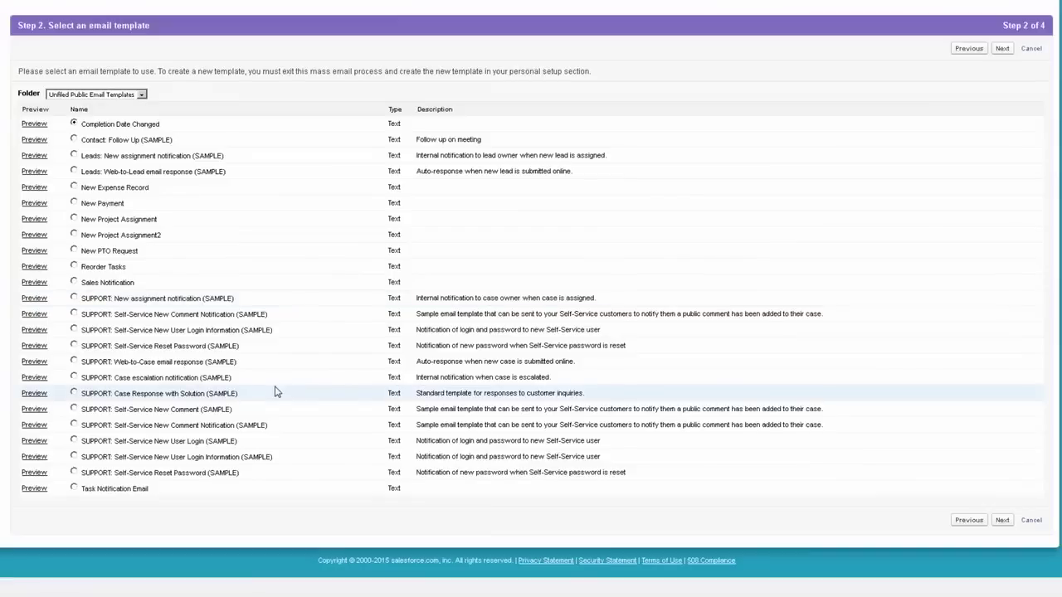
pyautogui.click(74, 298)
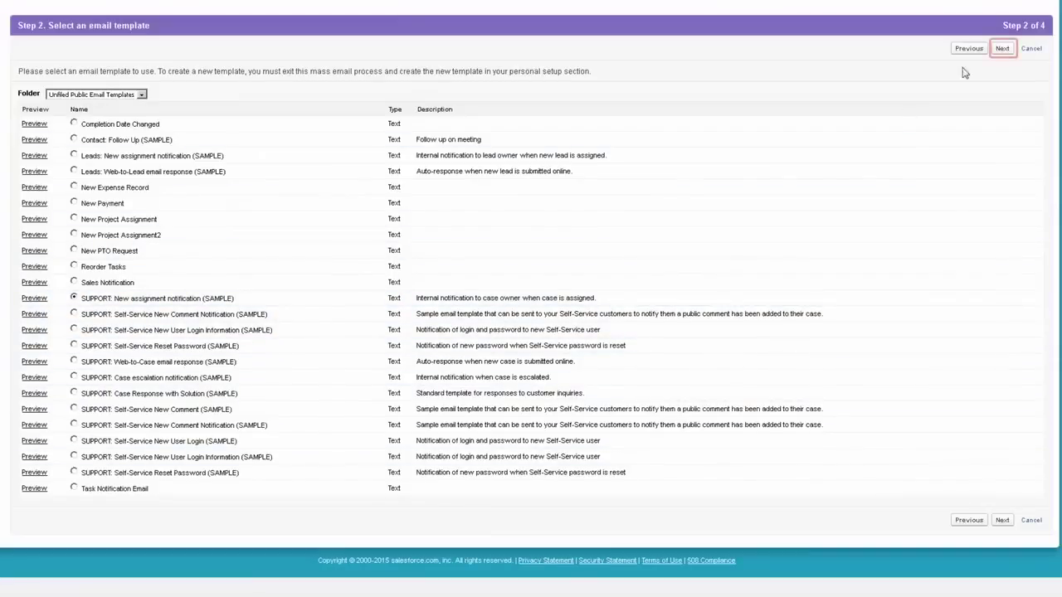
pyautogui.click(1002, 50)
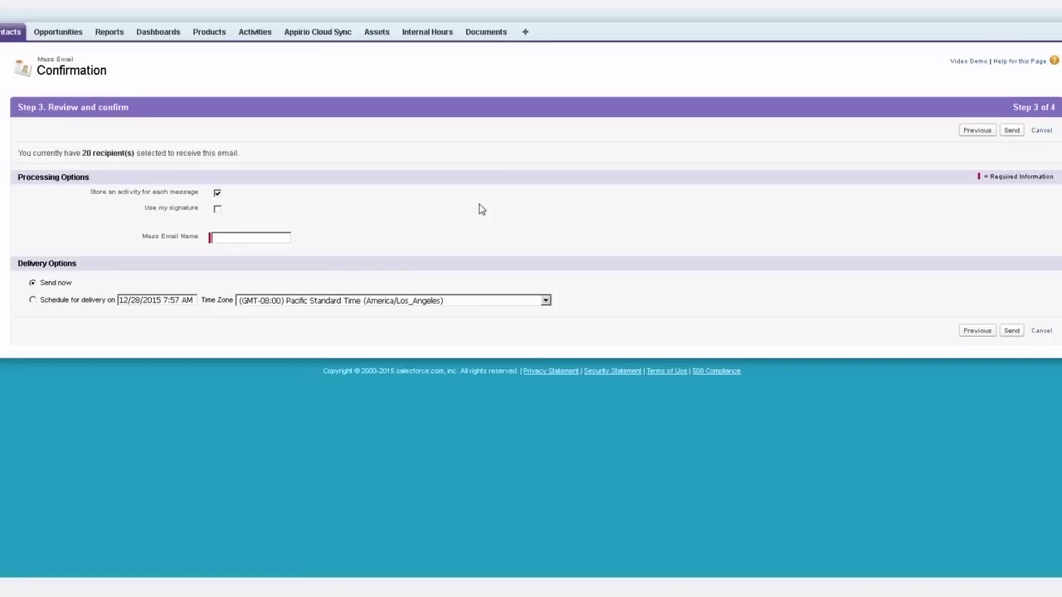
# Step: Name the mass email 'Mass Email 2015' and leave 'Use my signature' unchecked
pyautogui.write('Mass Email 2015')
pyautogui.click(217, 209)
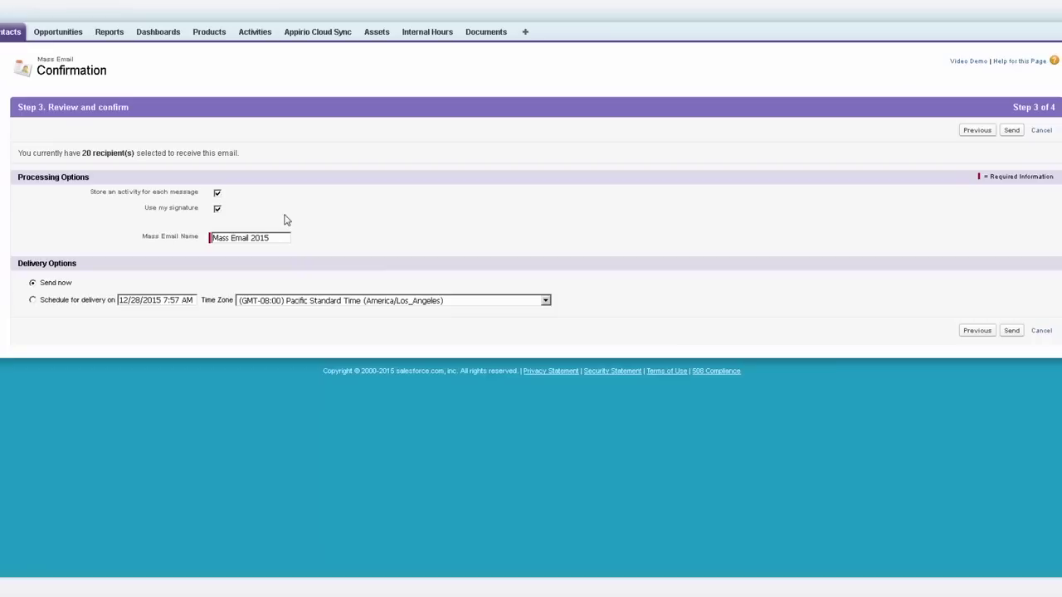
pyautogui.click(217, 209)
pyautogui.click(217, 209)
pyautogui.click(217, 210)
# Step: Try scheduled delivery without changing the date, then set the email to send now
pyautogui.click(32, 300)
pyautogui.click(169, 300)
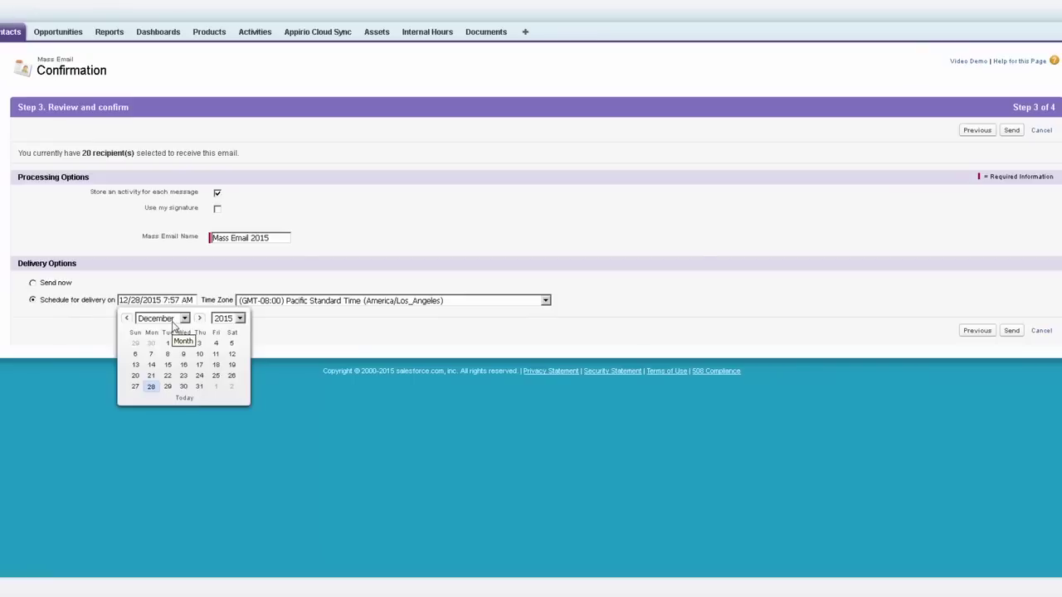
pyautogui.click(301, 360)
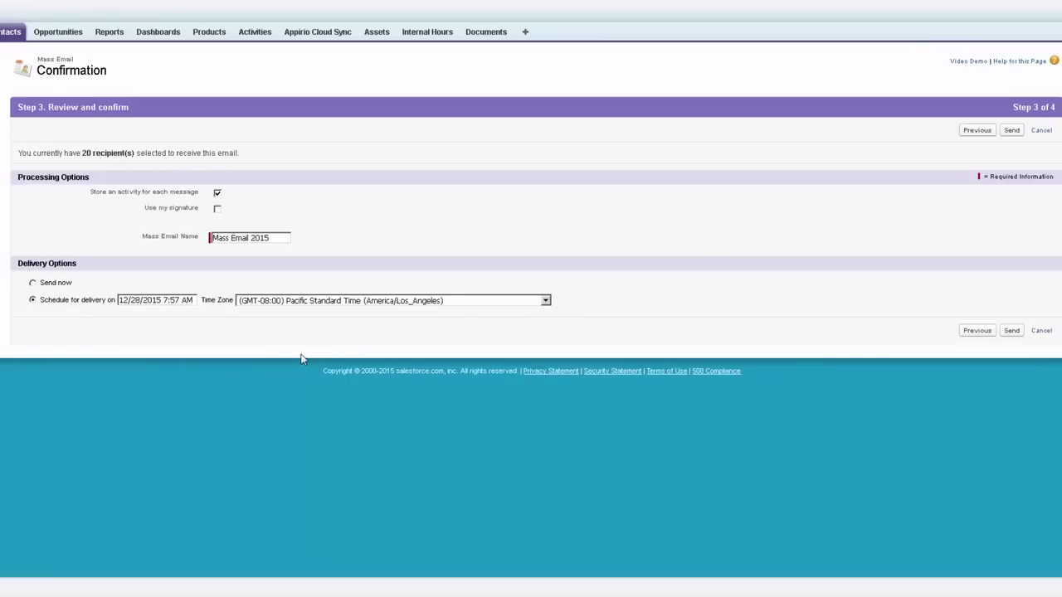
pyautogui.click(56, 283)
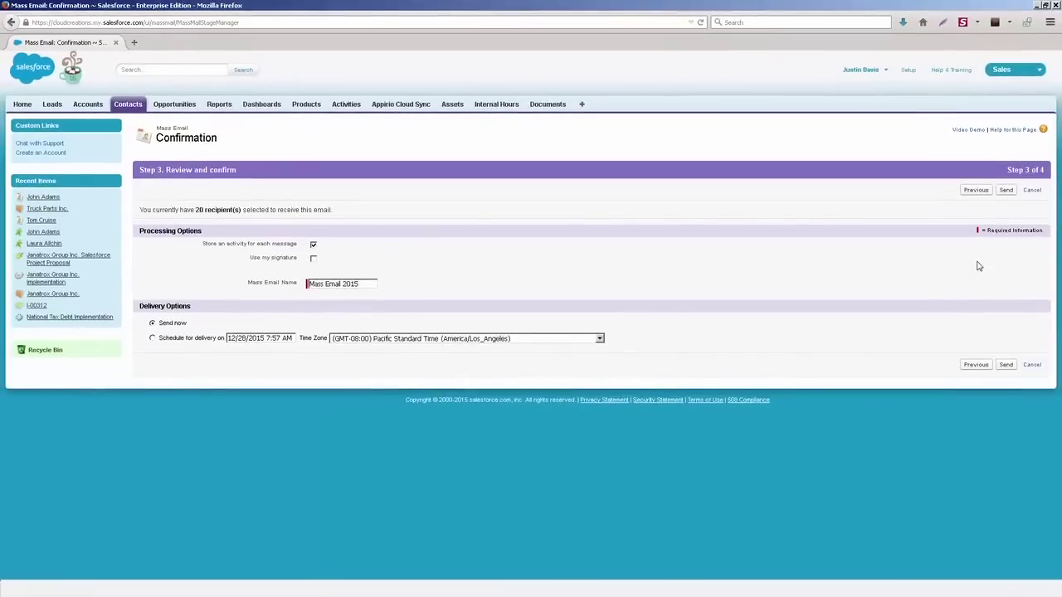
# Step: Open the most recent contact from the Contacts tab and review its Activity History emails
pyautogui.click(136, 105)
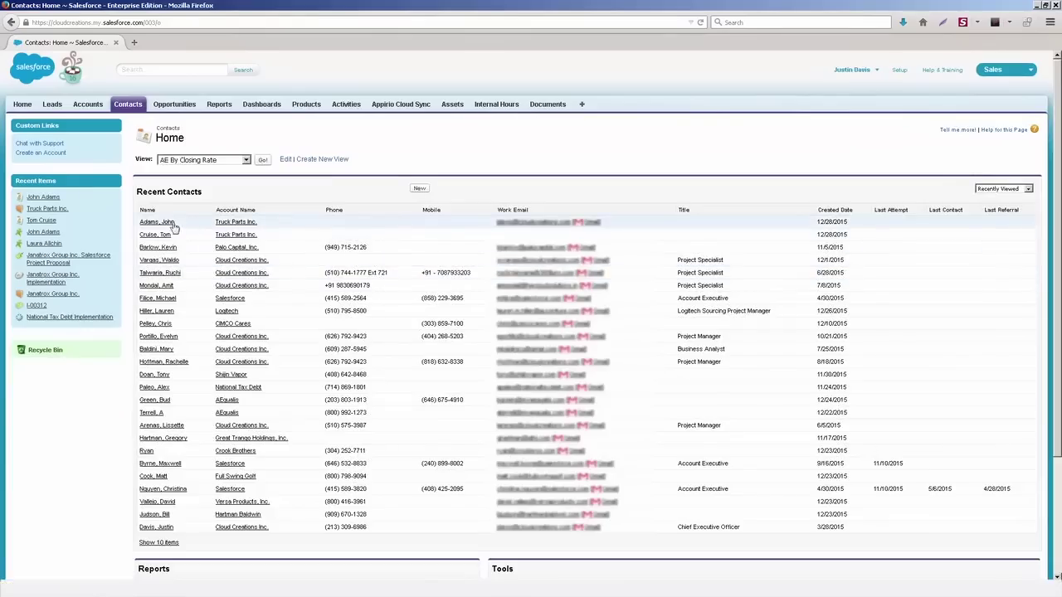
pyautogui.click(157, 223)
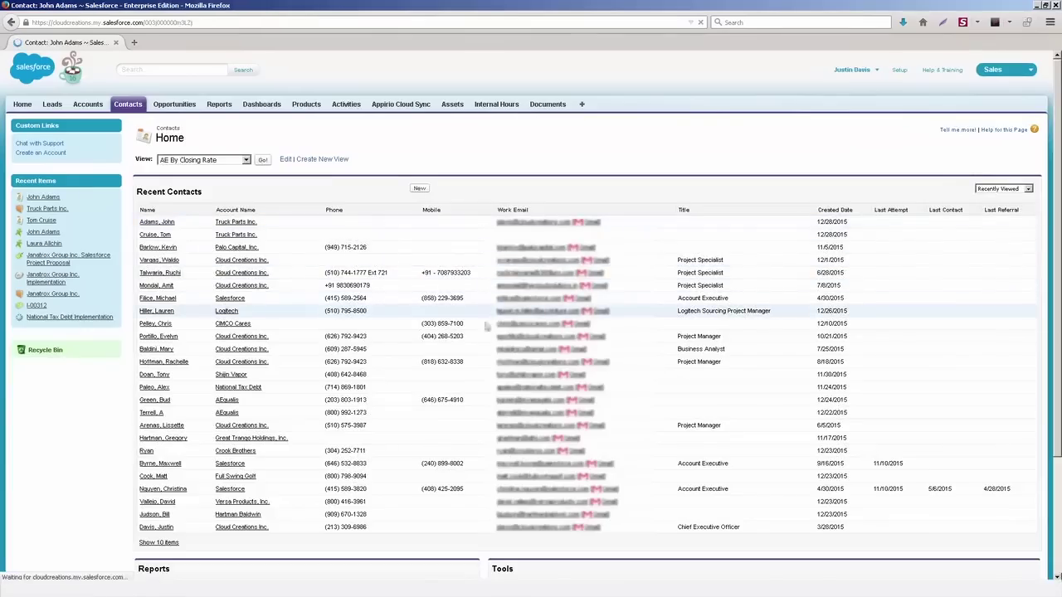
pyautogui.scroll(-4, 474, 390)
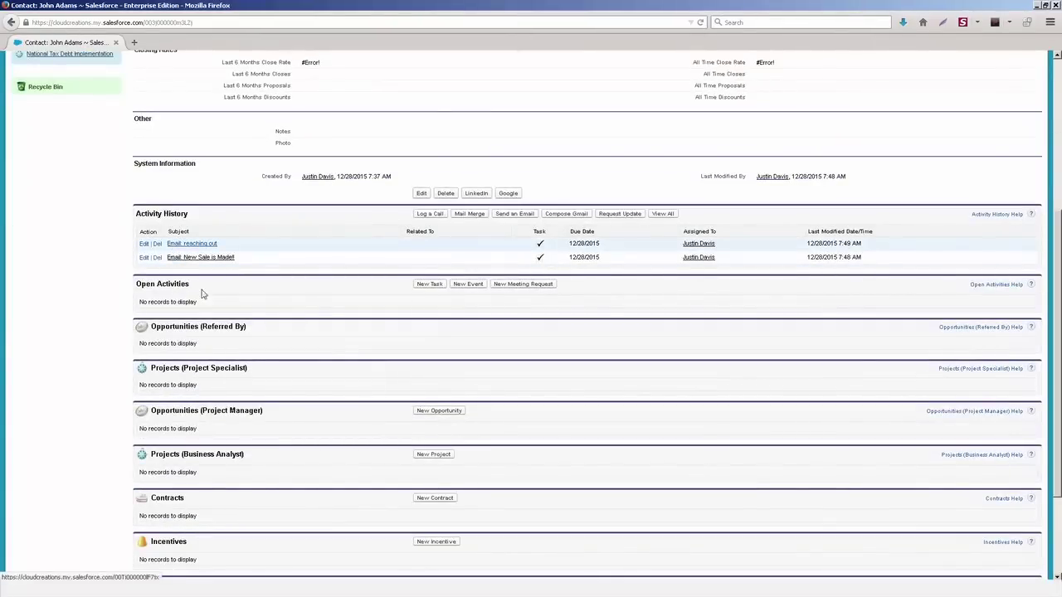
pyautogui.scroll(3, 304, 399)
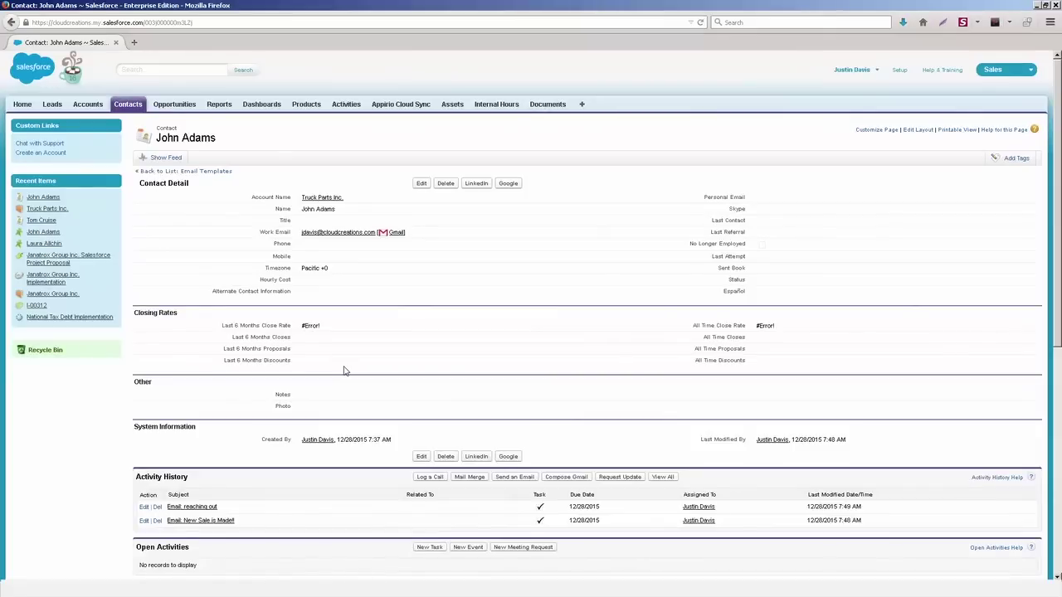
pyautogui.scroll(-2, 345, 371)
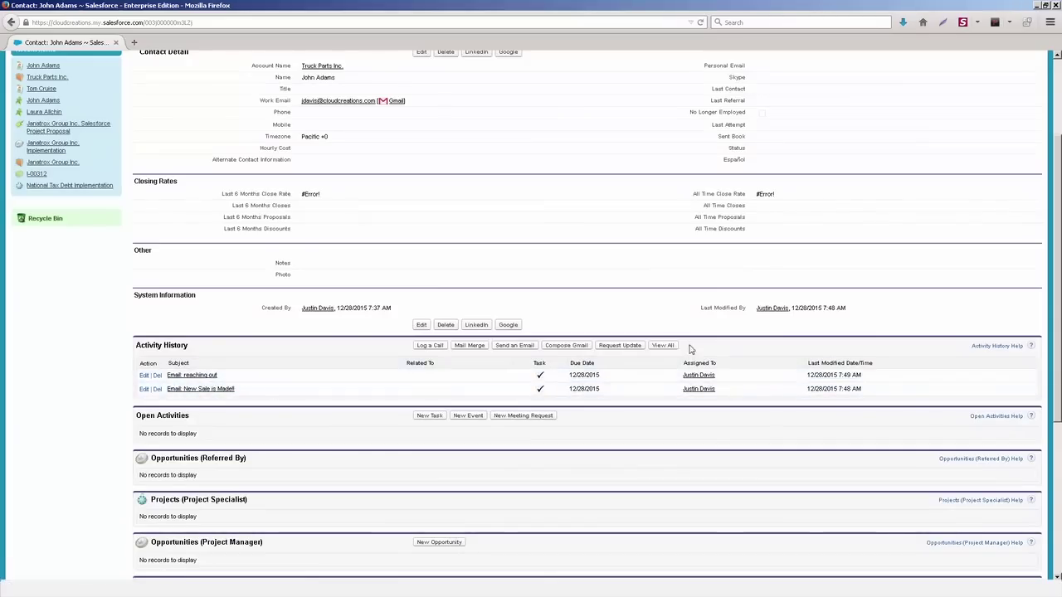
pyautogui.scroll(2, 699, 346)
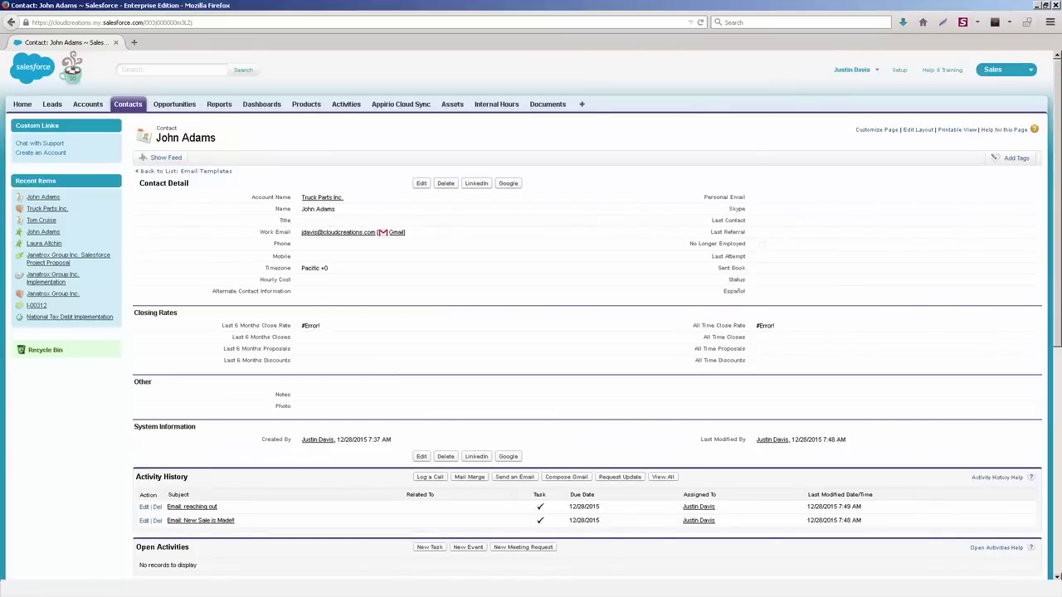
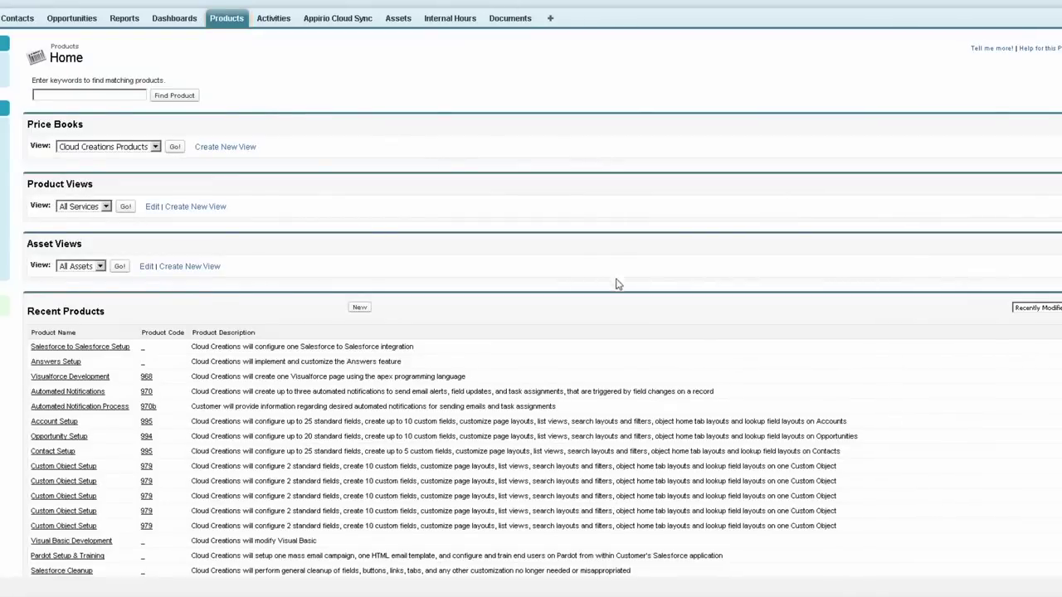
# Step: From Manage Price Books, create a new price book named 'Wholesale 2016', mark it Active, and save
pyautogui.scroll(-3, 618, 282)
pyautogui.click(578, 493)
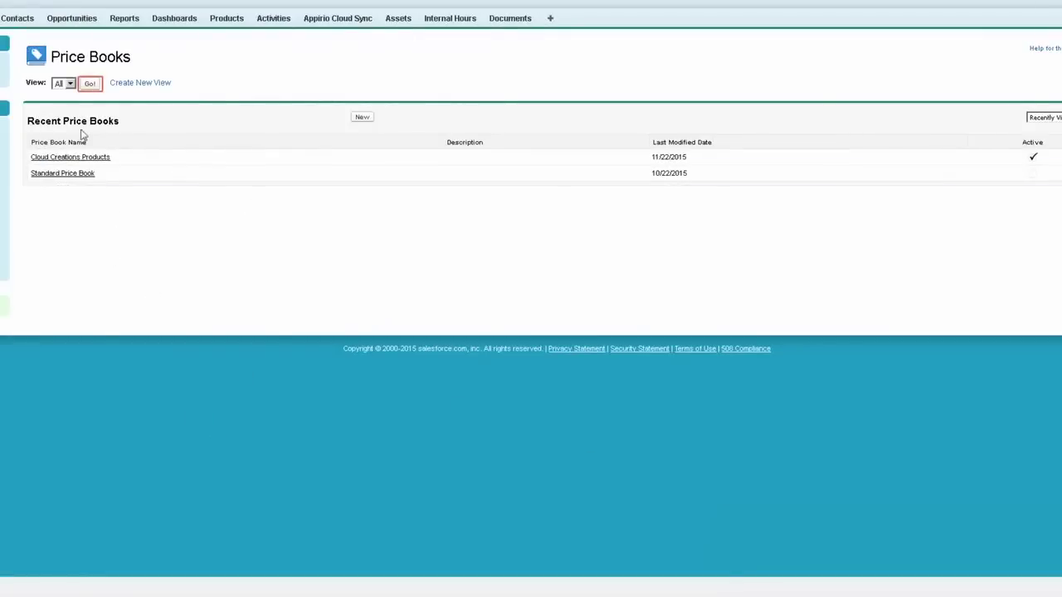
pyautogui.click(90, 83)
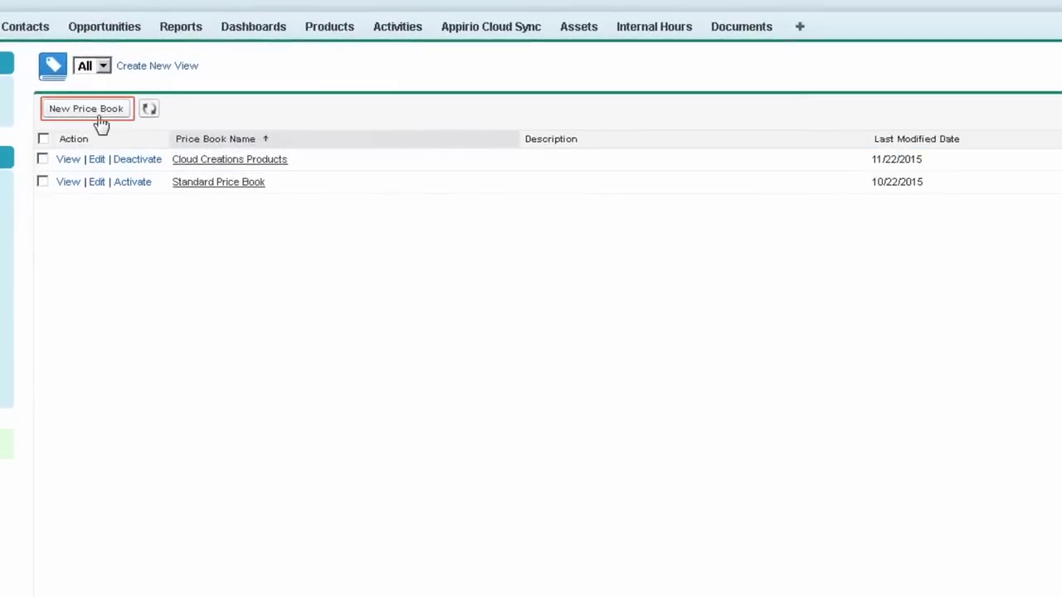
pyautogui.click(99, 121)
pyautogui.write('Wh')
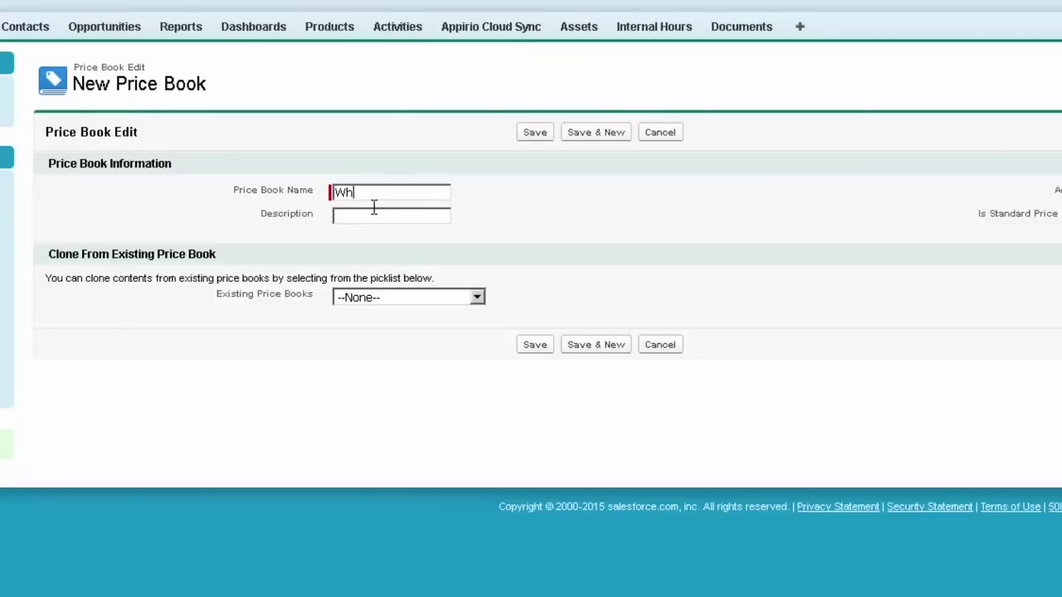
pyautogui.write('olesale 2016')
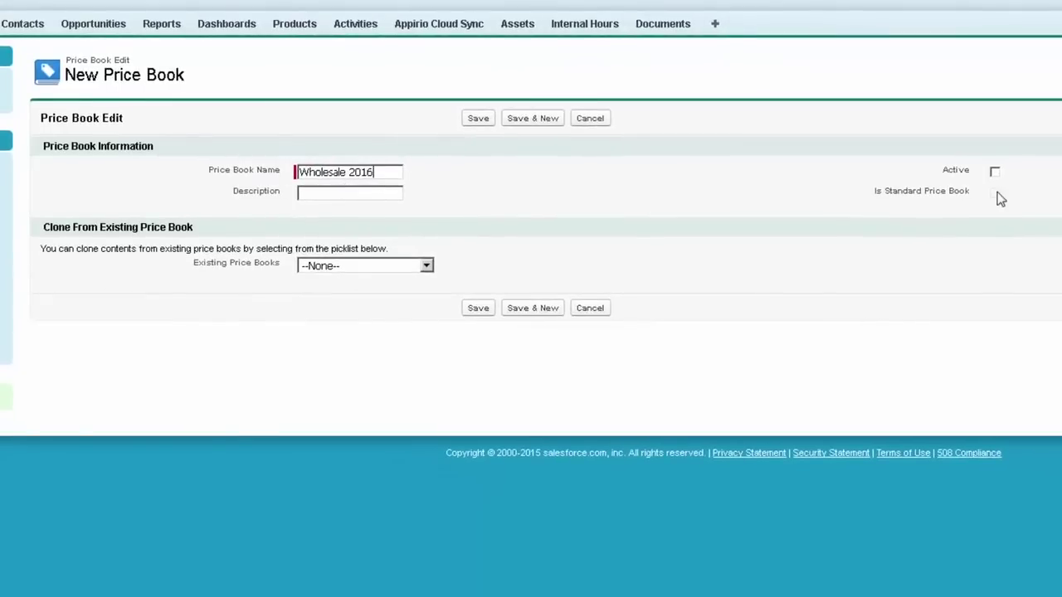
pyautogui.click(995, 171)
pyautogui.click(478, 121)
pyautogui.click(479, 123)
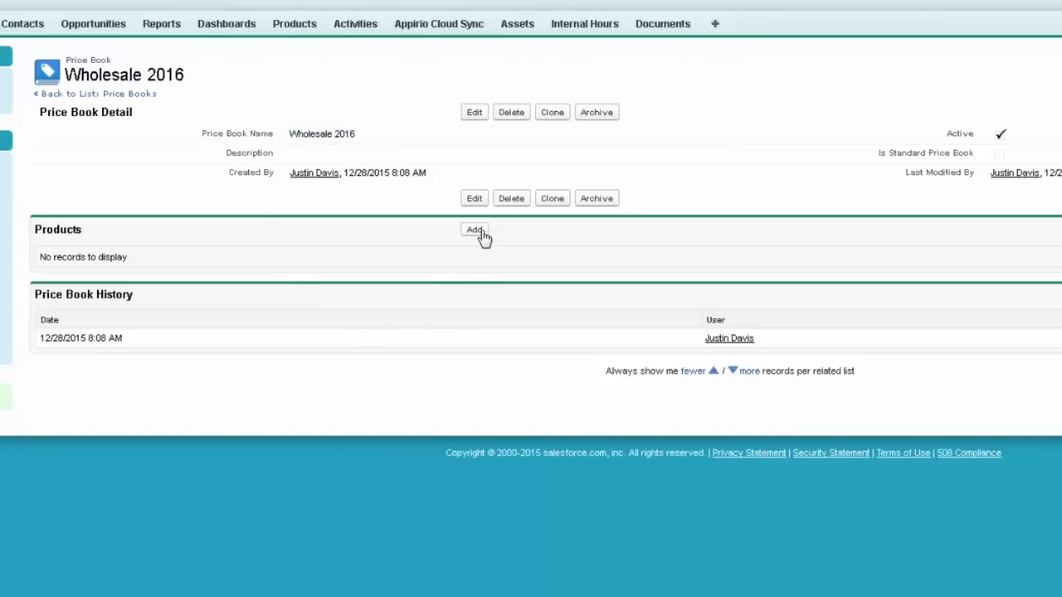
# Step: Add the Account Setup product to Wholesale 2016 using the standard $150.00 list price
pyautogui.click(480, 233)
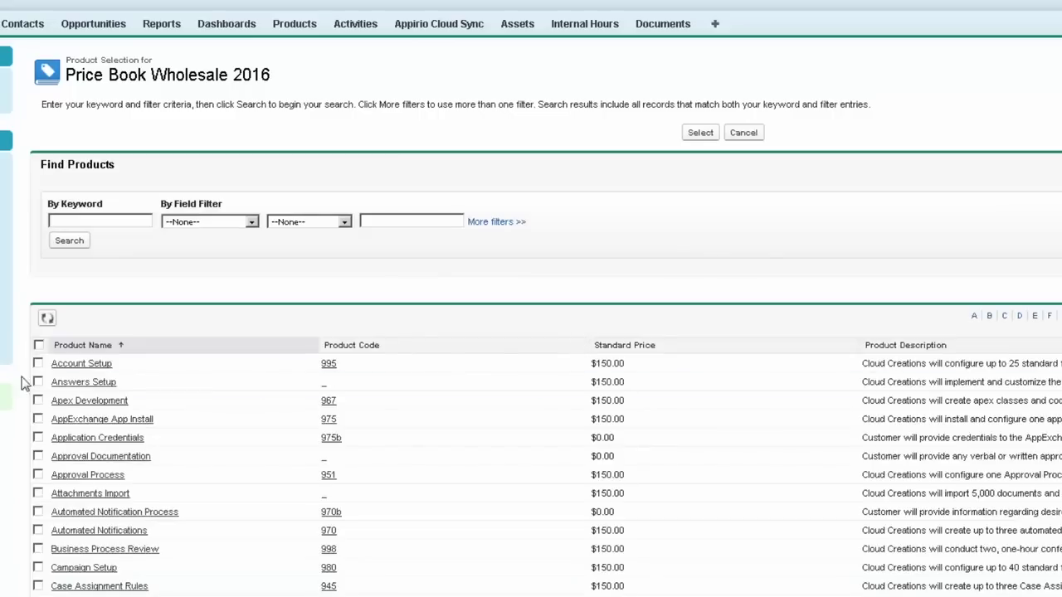
pyautogui.click(37, 364)
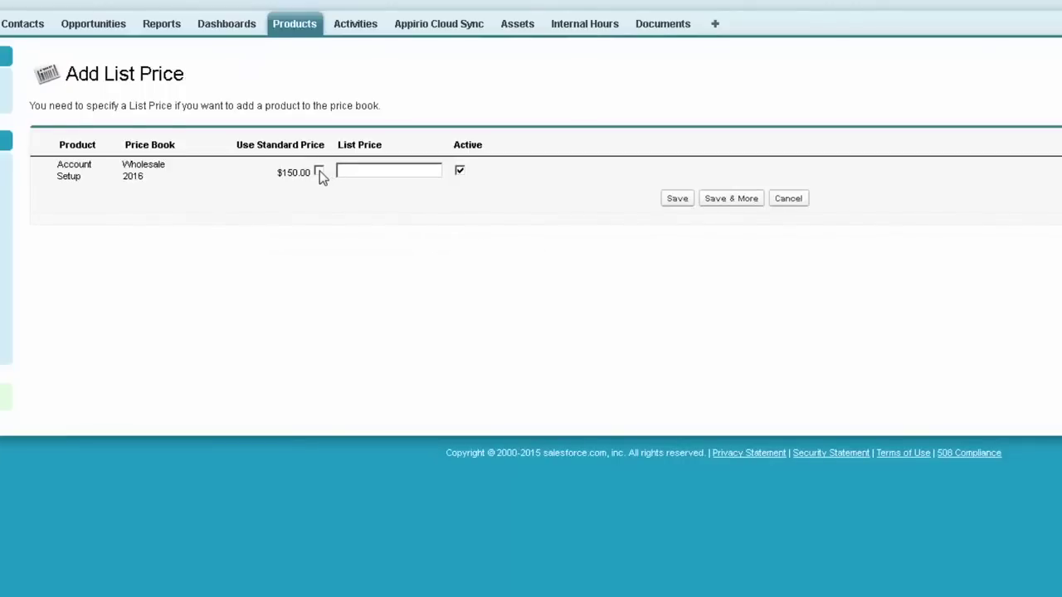
pyautogui.click(319, 171)
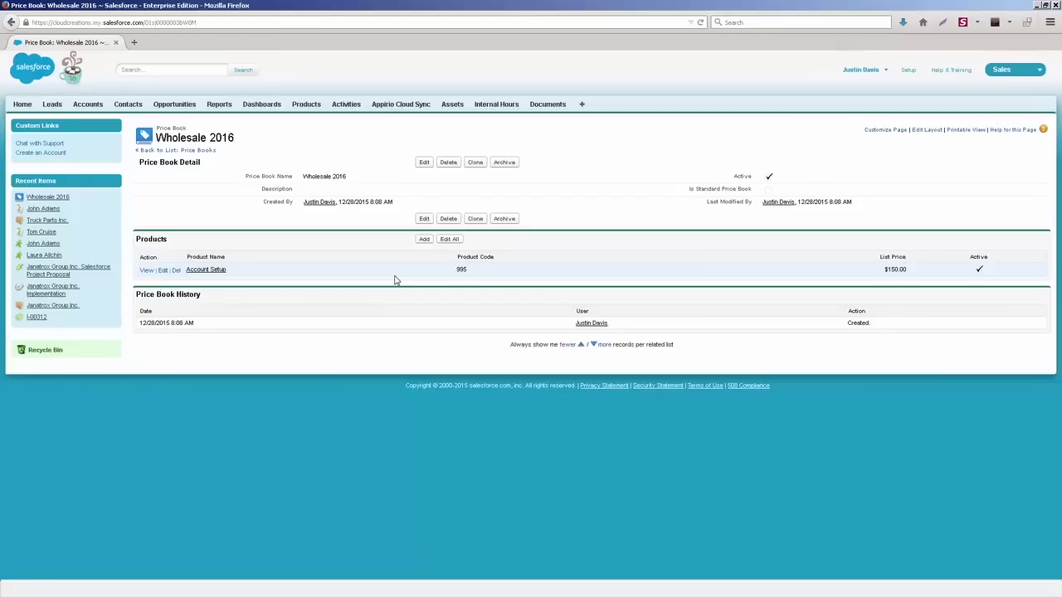
pyautogui.click(187, 151)
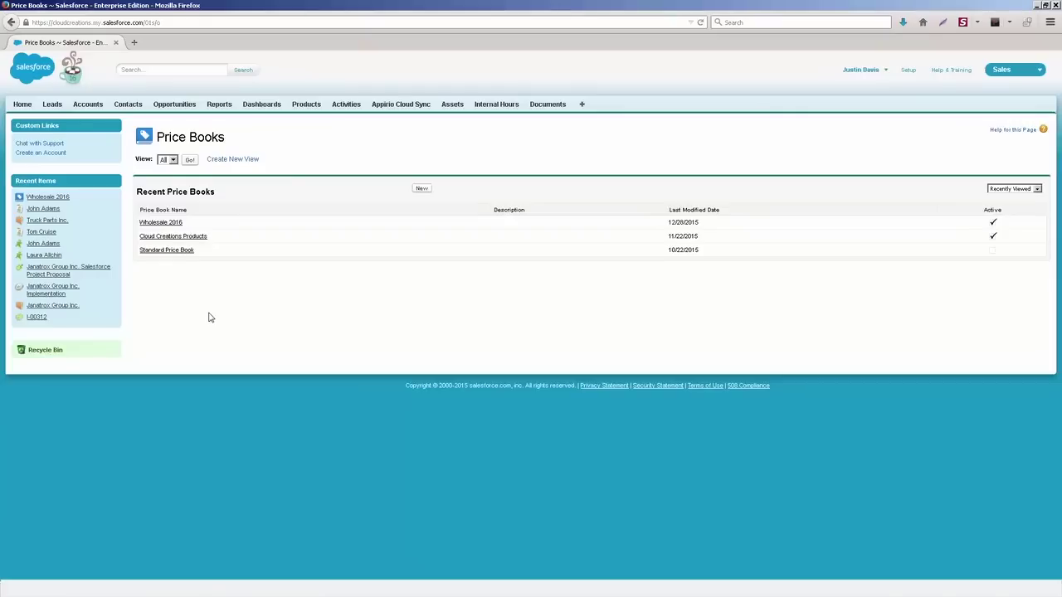
pyautogui.click(169, 223)
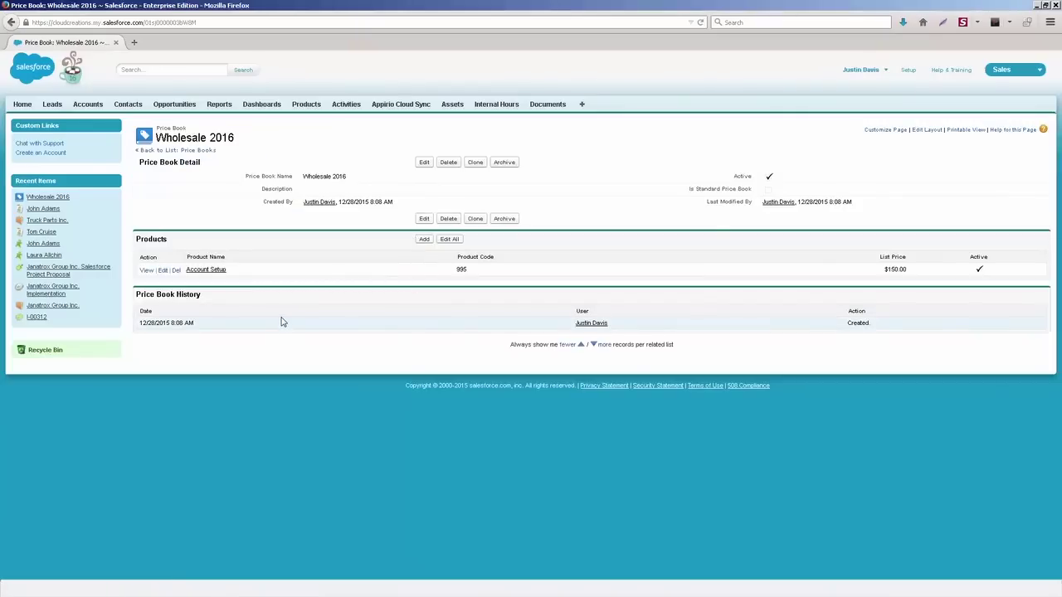
pyautogui.click(505, 163)
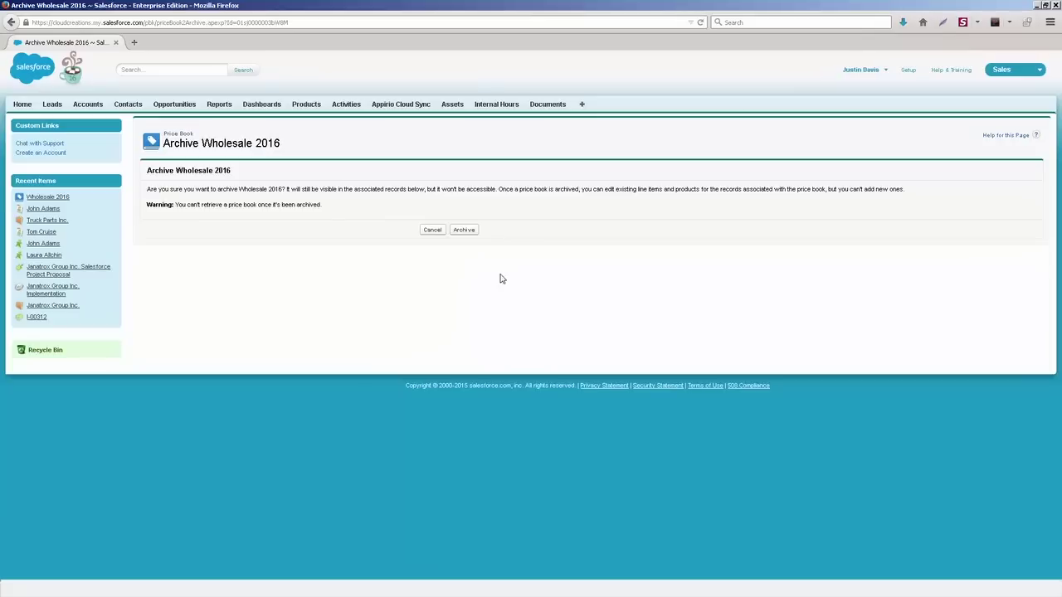
# Step: Archive the Wholesale 2016 price book and accept the permanent-archive warning
pyautogui.click(468, 231)
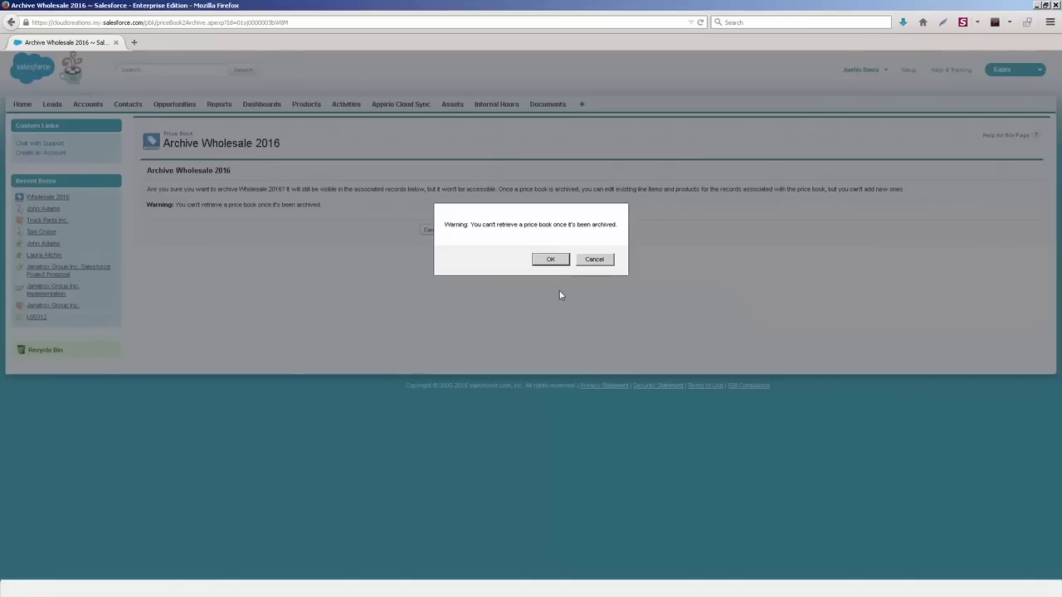
pyautogui.click(547, 259)
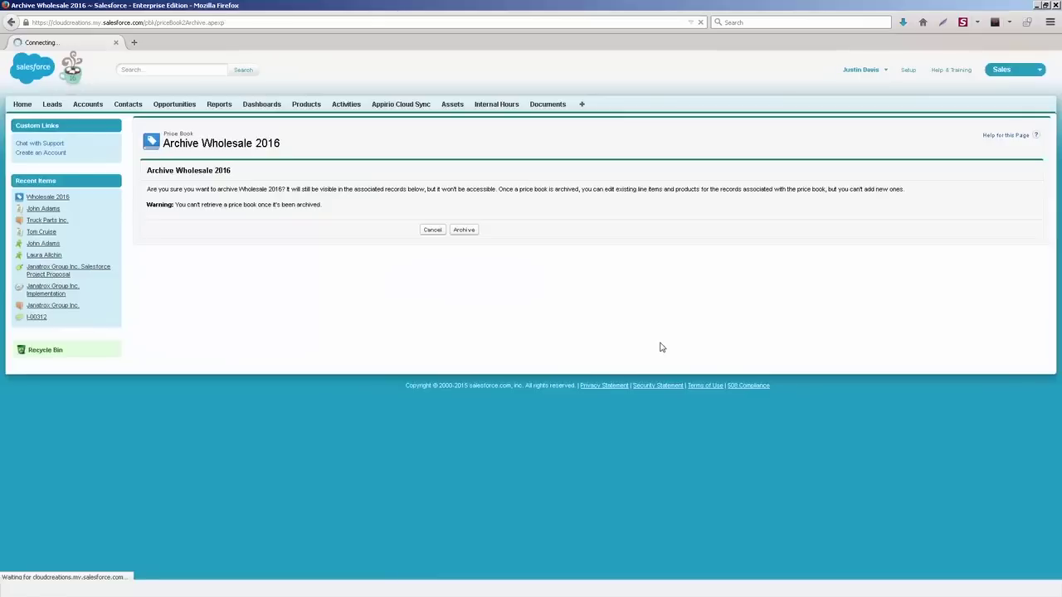
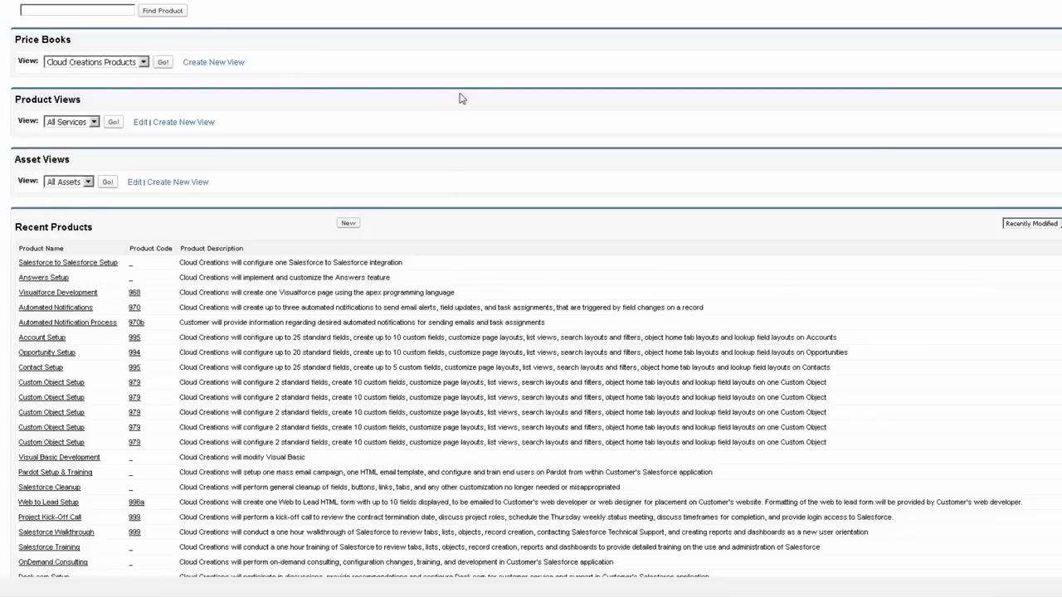
# Step: Create the active product 'Widget 2000a' with product code 9641564, then save it to add a price
pyautogui.scroll(-3, 476, 183)
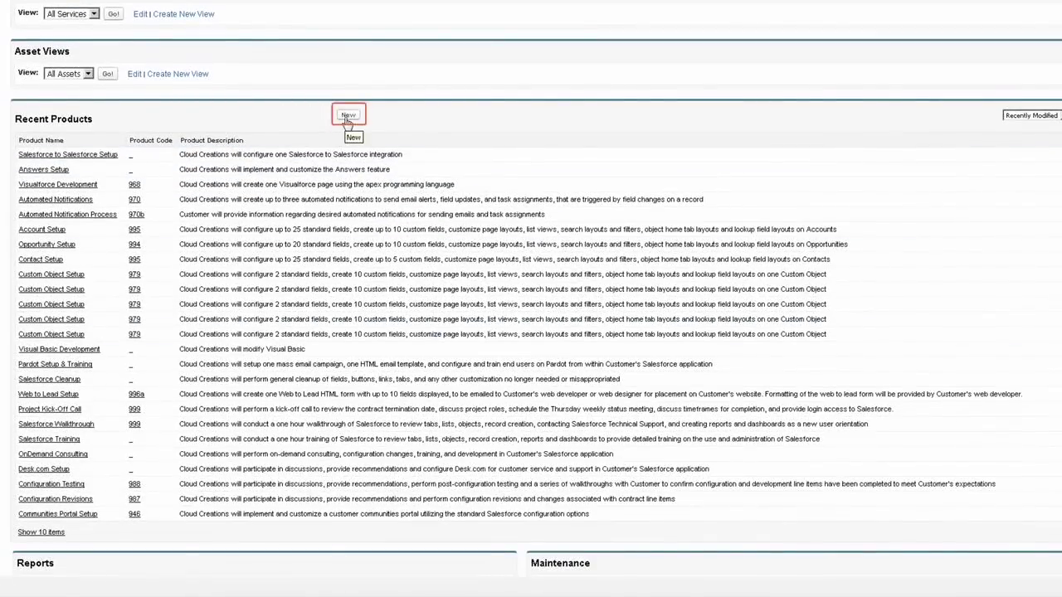
pyautogui.scroll(4, 357, 134)
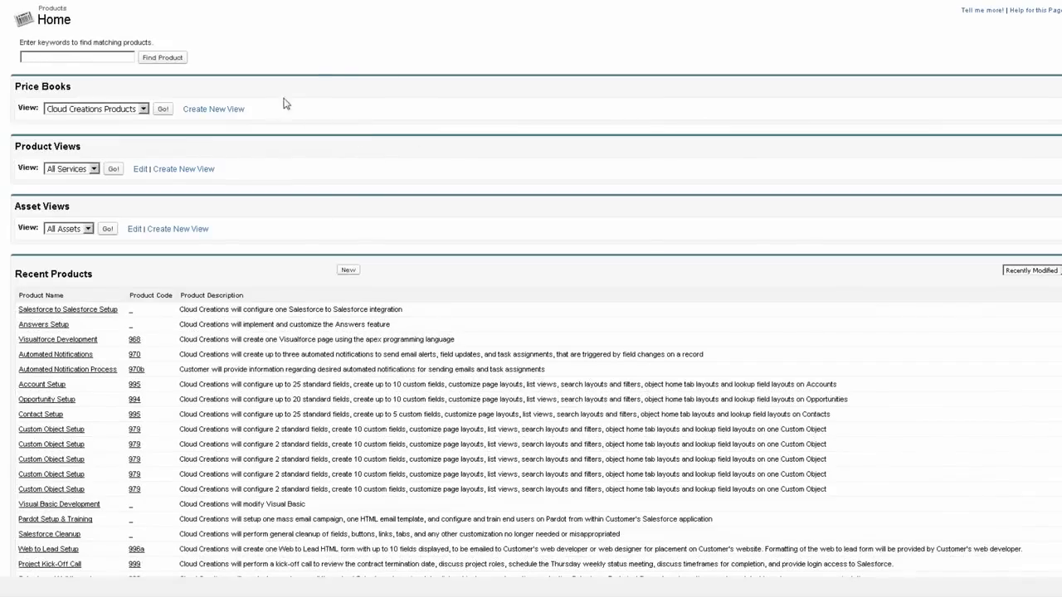
pyautogui.scroll(-4, 315, 125)
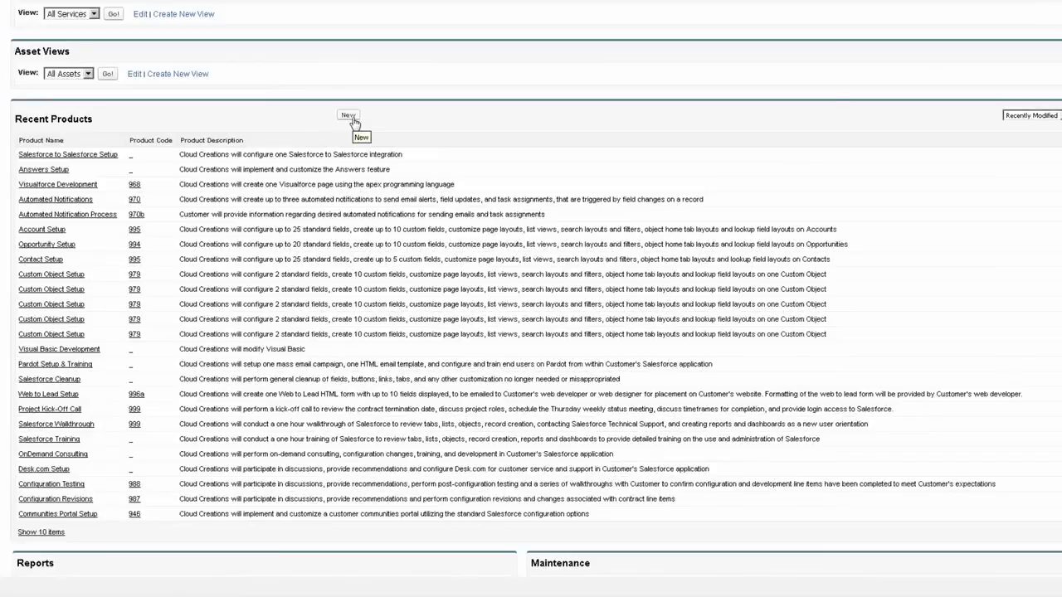
pyautogui.click(352, 116)
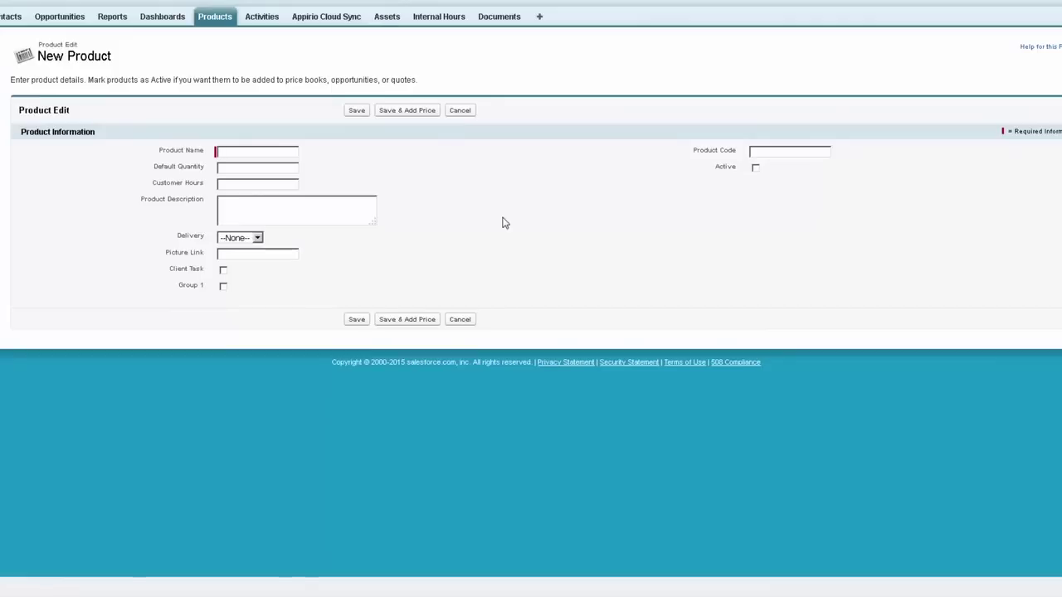
pyautogui.write('Widget 2000a')
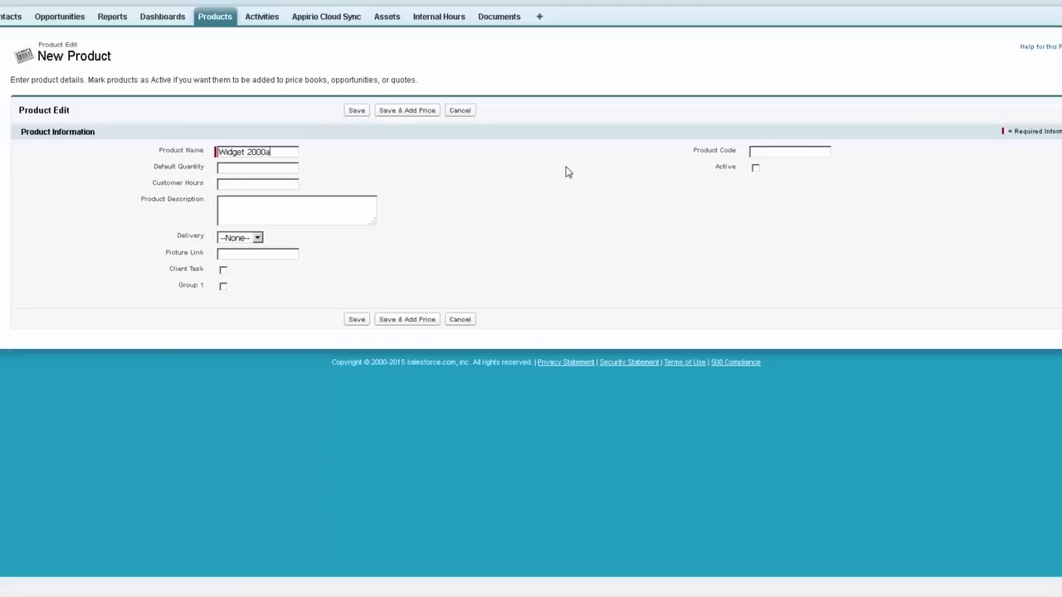
pyautogui.click(782, 154)
pyautogui.write('9641564')
pyautogui.click(754, 168)
pyautogui.click(419, 113)
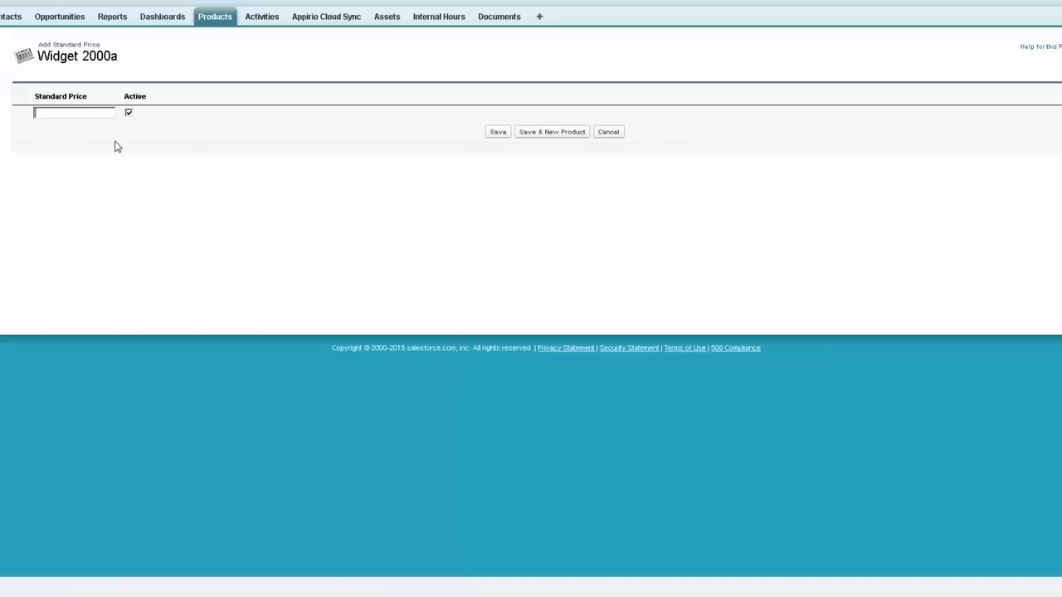
# Step: Save a standard price of 5000 for Widget 2000a
pyautogui.write('5000')
pyautogui.click(502, 132)
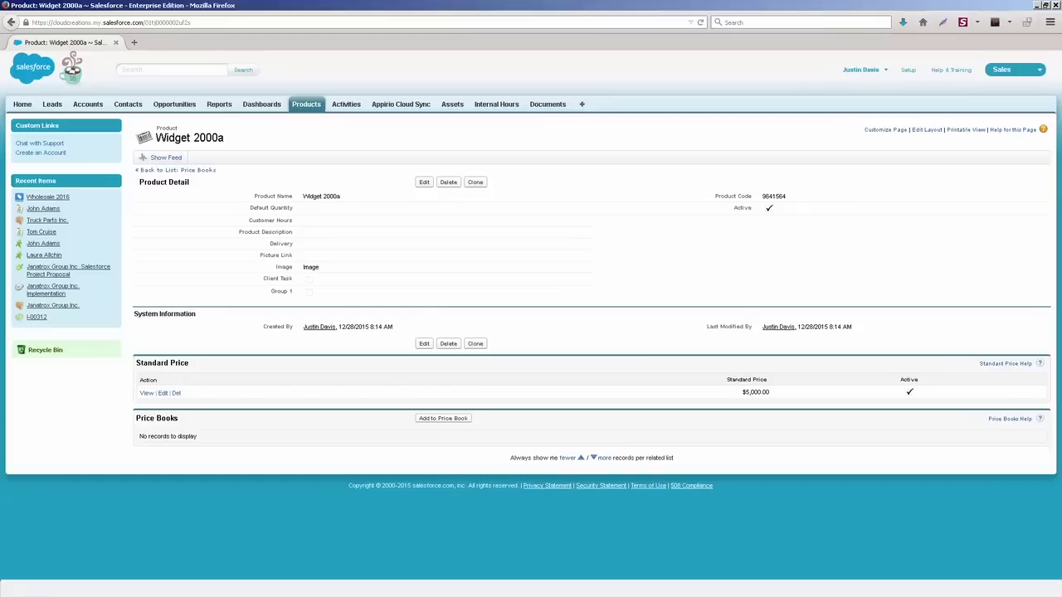
# Step: Select the Cloud Creations Products price book for Widget 2000a
pyautogui.click(1025, 193)
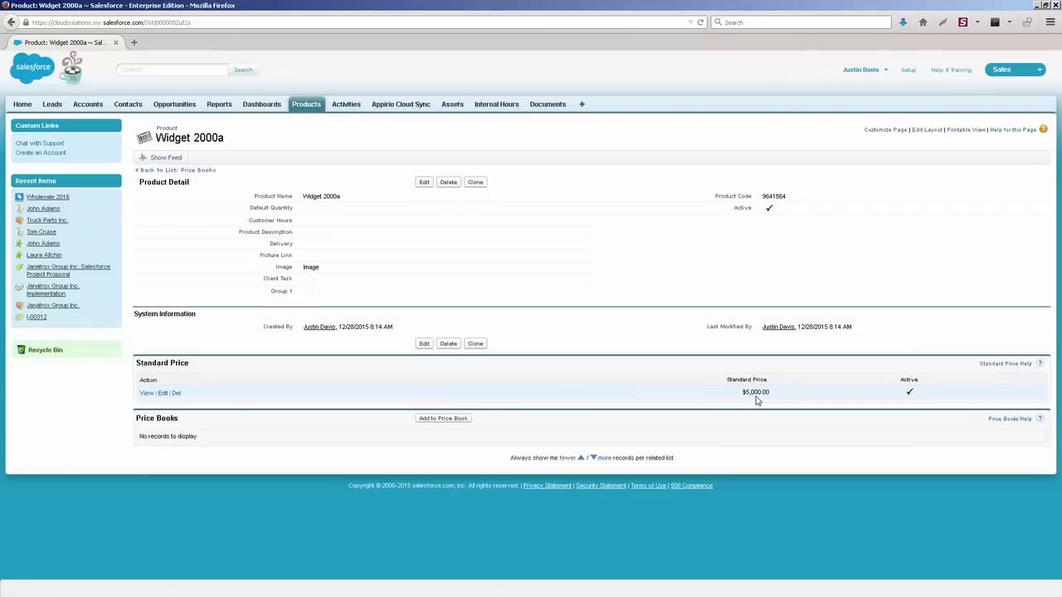
pyautogui.click(428, 420)
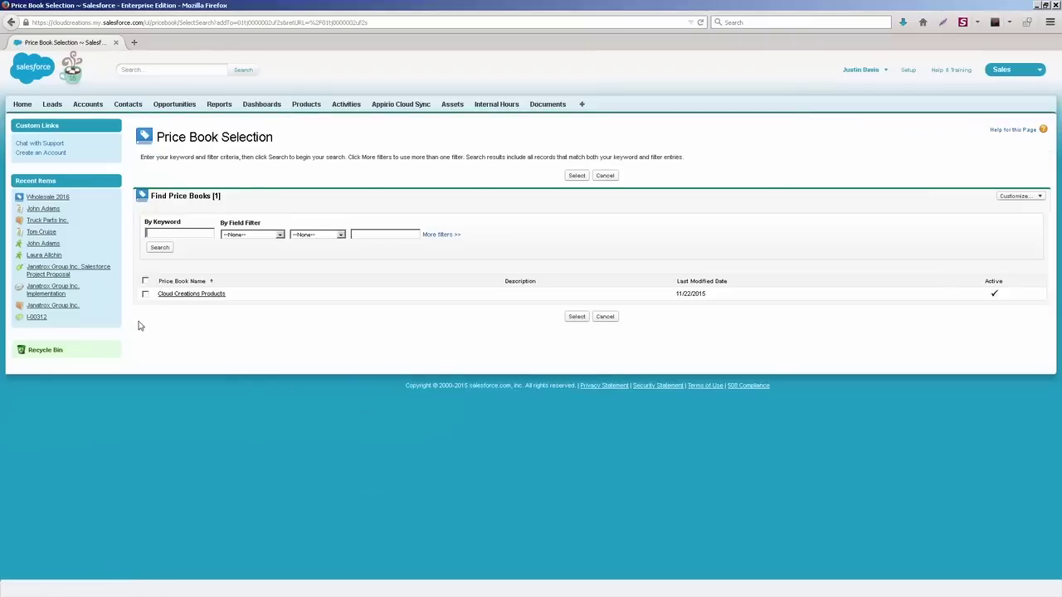
pyautogui.click(146, 296)
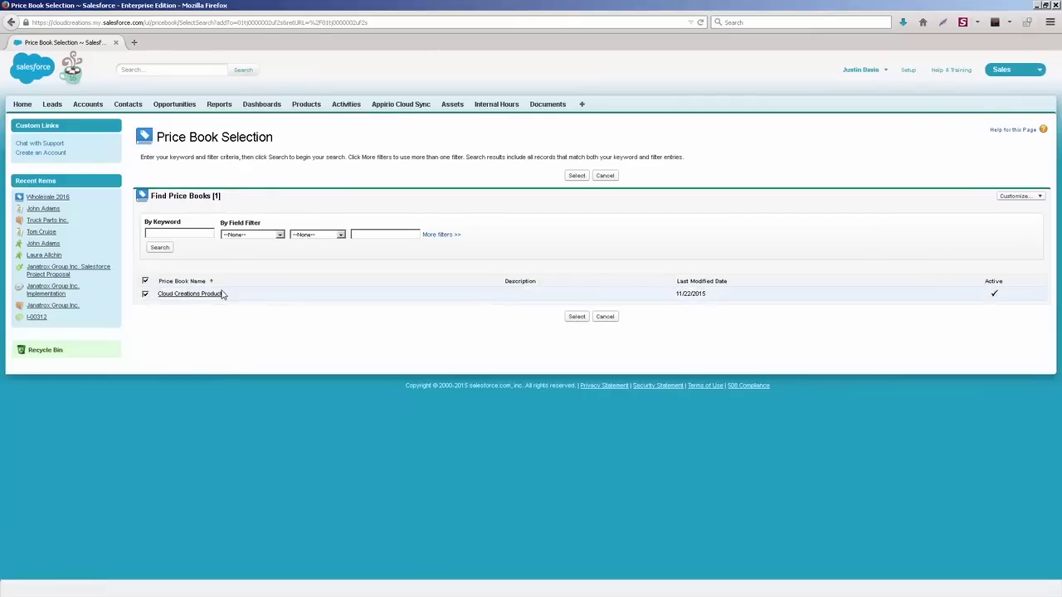
pyautogui.click(577, 176)
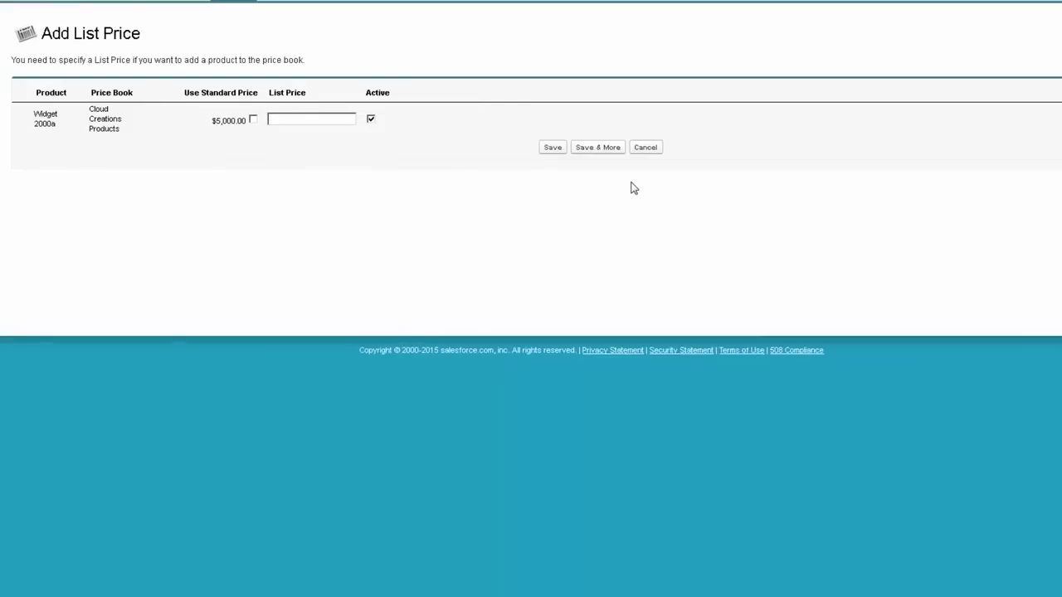
# Step: Give Widget 2000a a custom list price of 2000 in Cloud Creations Products and save
pyautogui.click(253, 119)
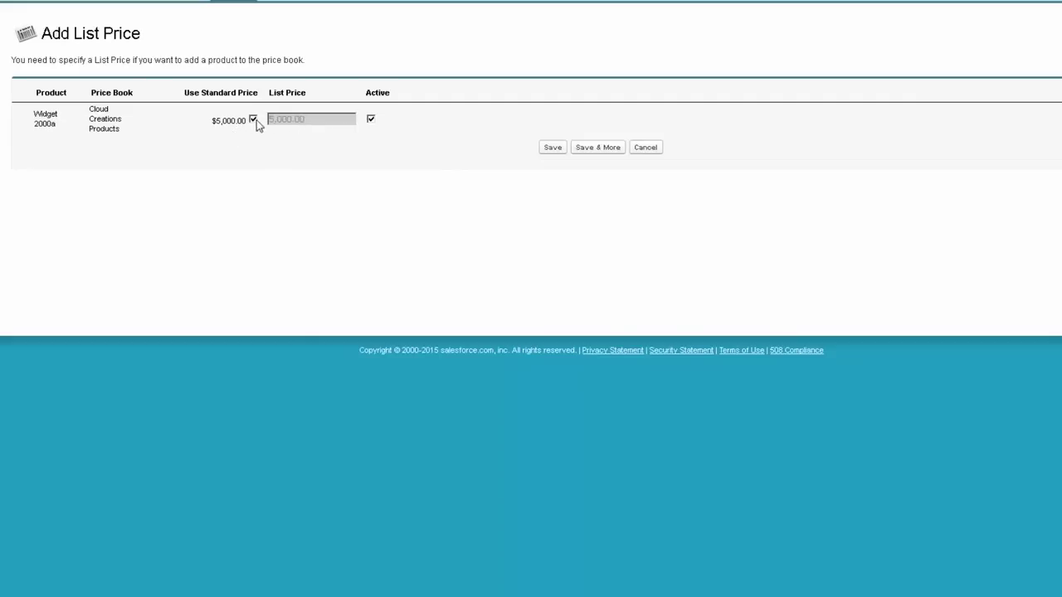
pyautogui.click(253, 120)
pyautogui.doubleClick(321, 123)
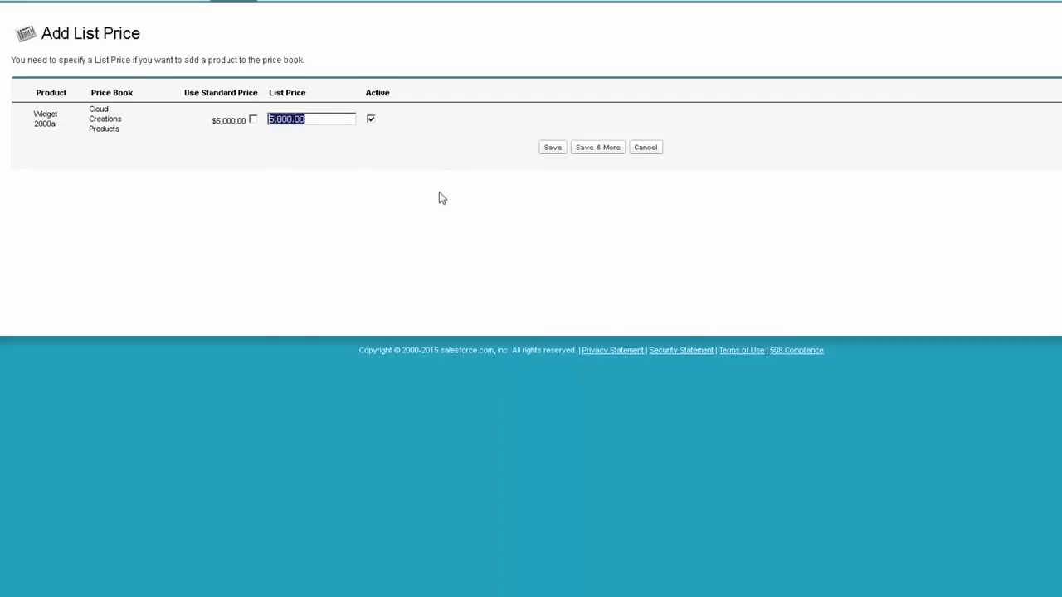
pyautogui.write('2000')
pyautogui.click(549, 149)
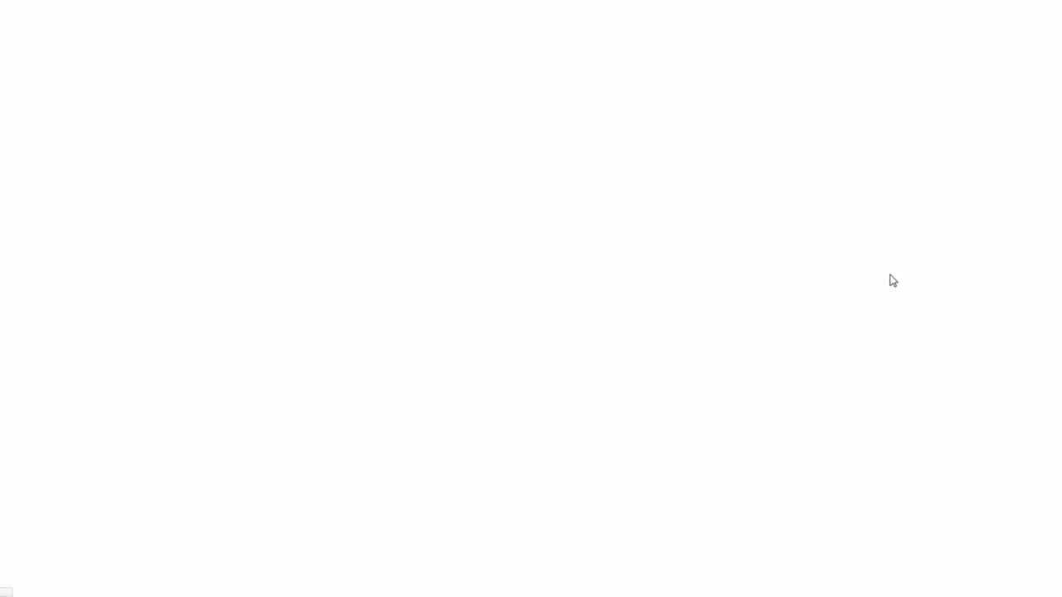
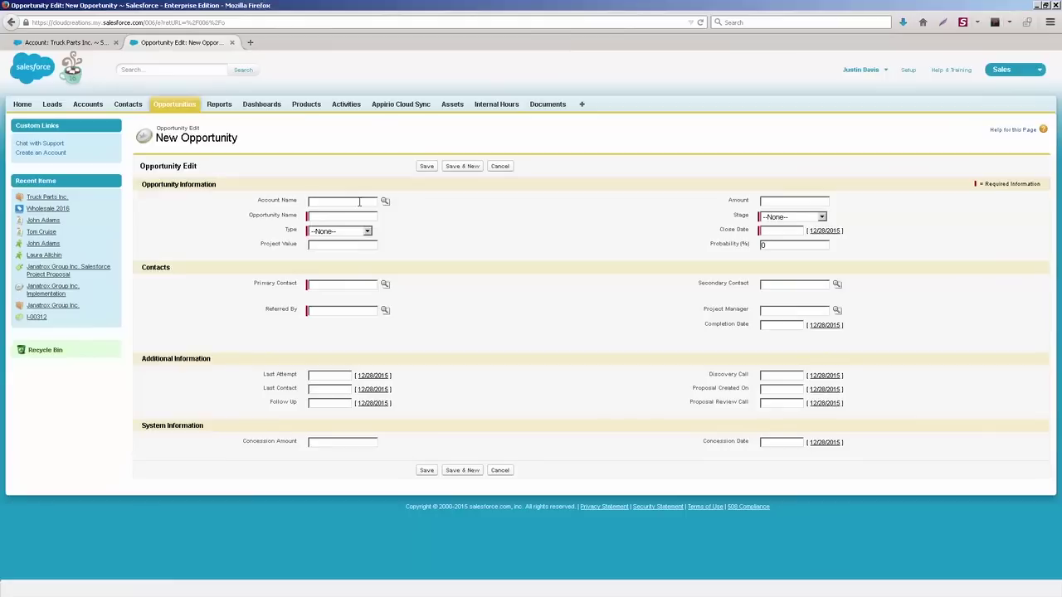
# Step: Switch back to the Truck Parts Inc. account record in the other browser tab
pyautogui.click(67, 43)
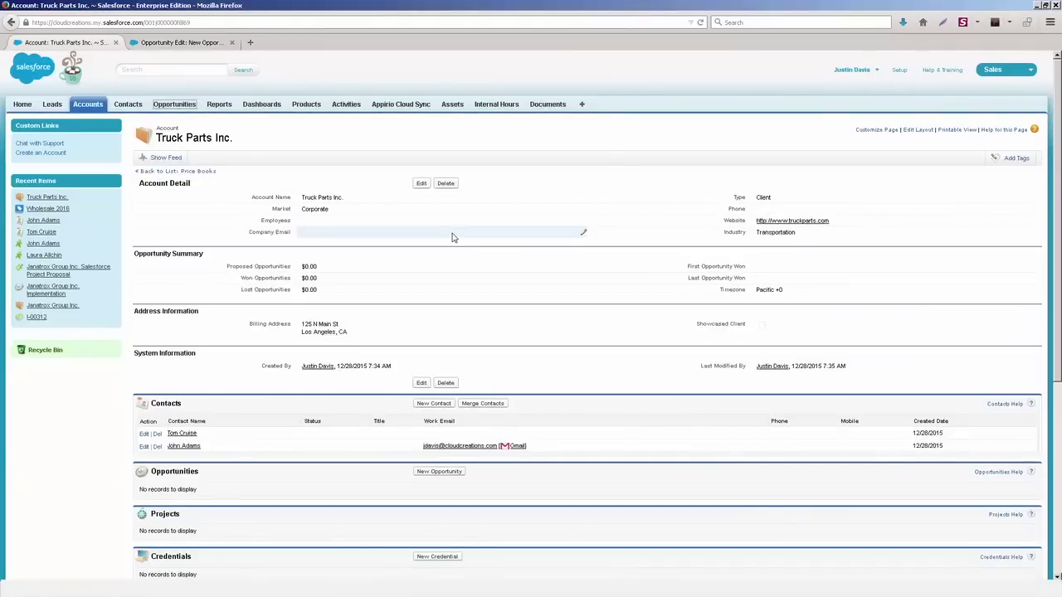
pyautogui.scroll(-3, 440, 398)
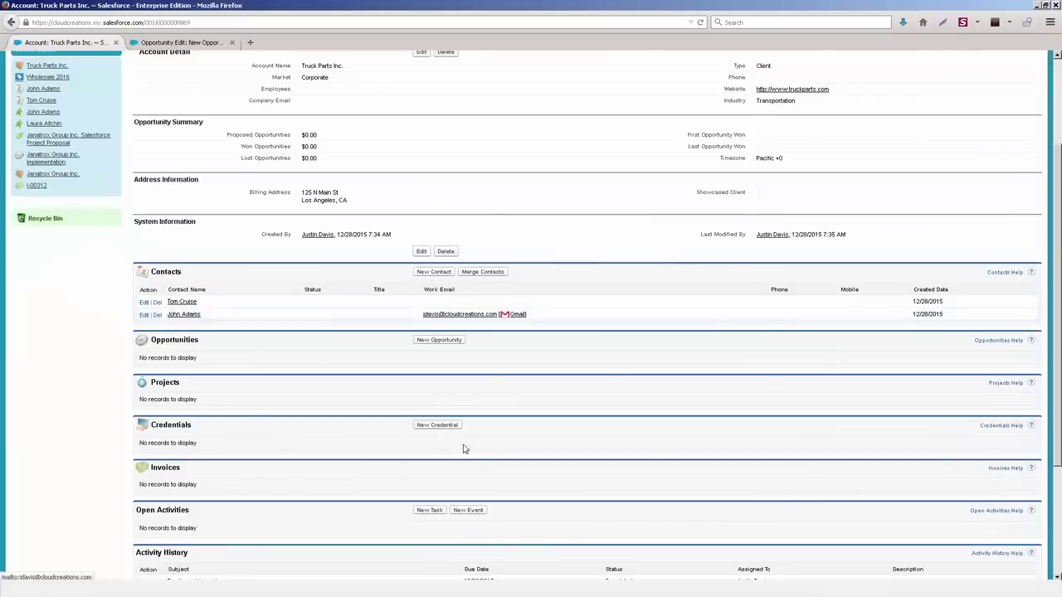
pyautogui.click(443, 342)
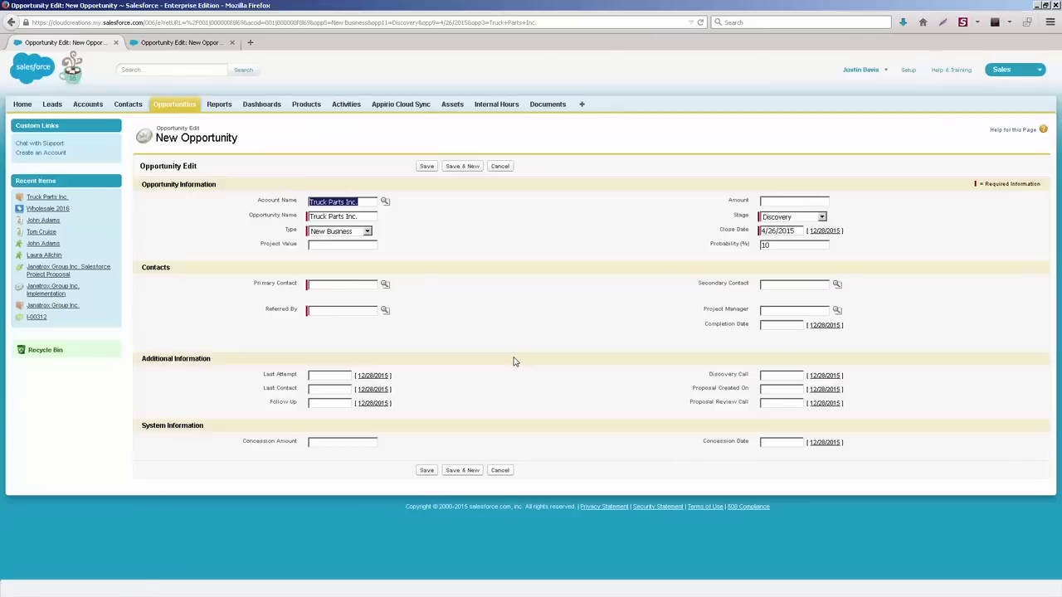
pyautogui.click(398, 262)
pyautogui.moveTo(61, 220); pyautogui.dragTo(39, 223)
pyautogui.click(75, 226)
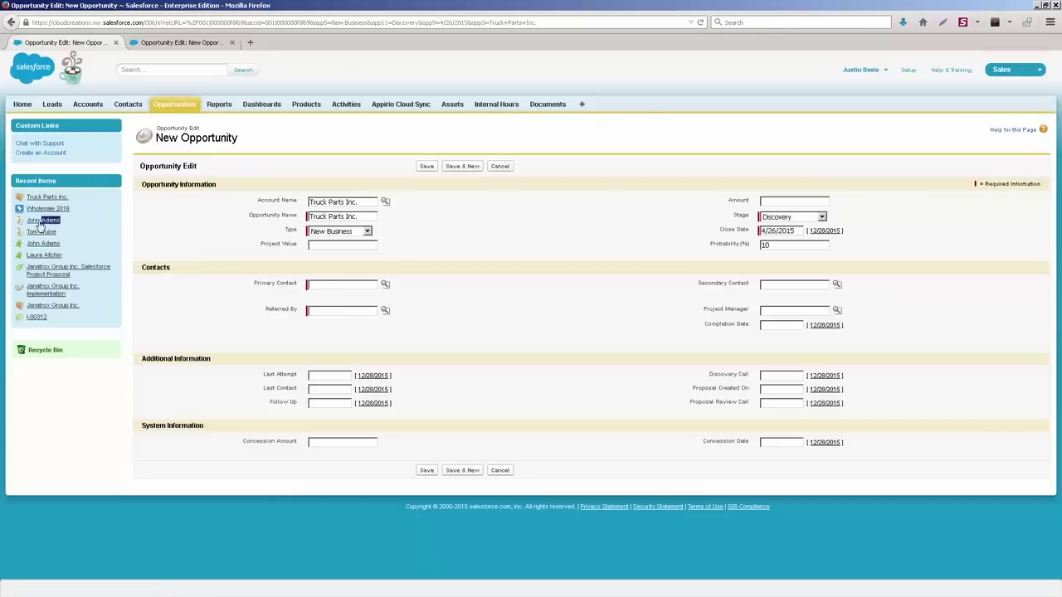
pyautogui.click(329, 294)
pyautogui.click(336, 310)
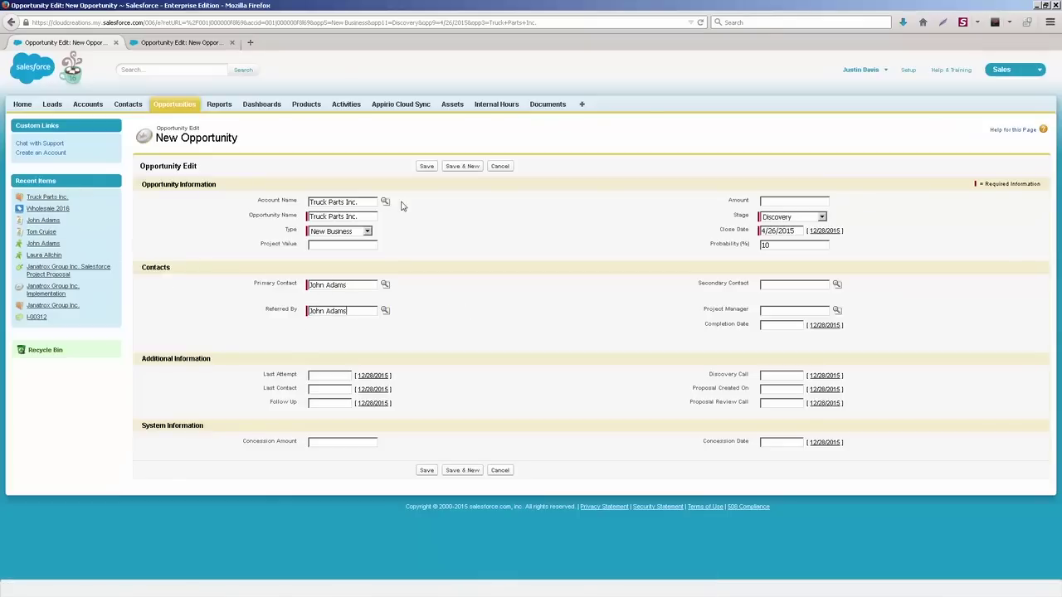
pyautogui.click(427, 166)
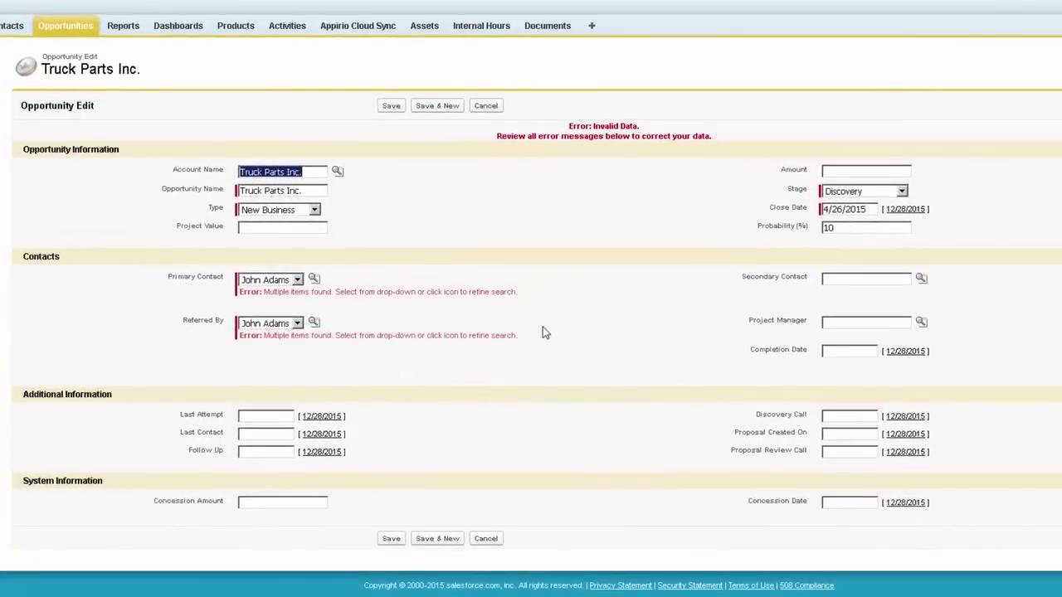
pyautogui.click(284, 282)
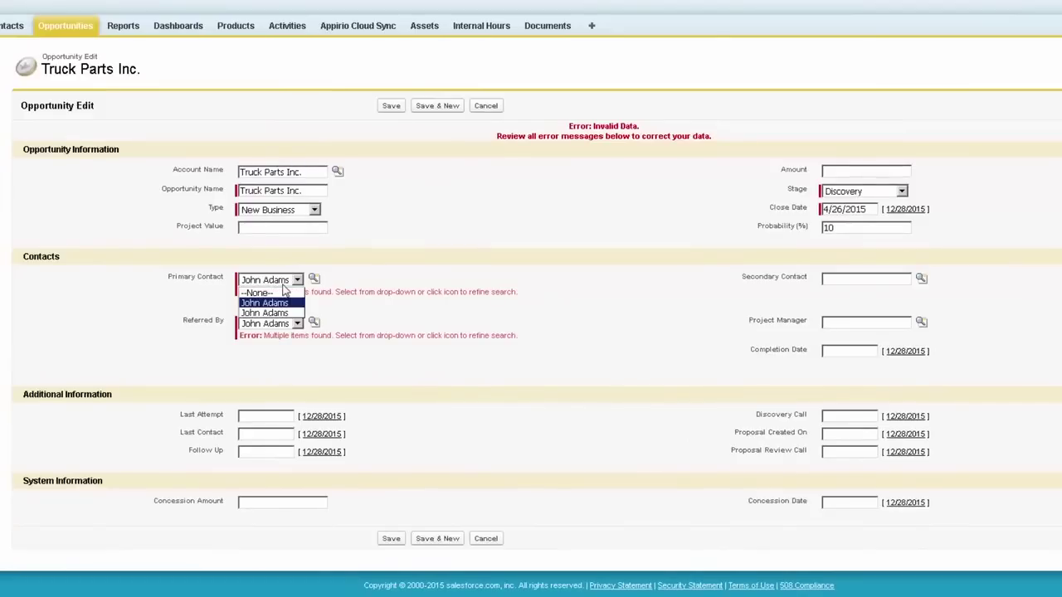
pyautogui.click(324, 291)
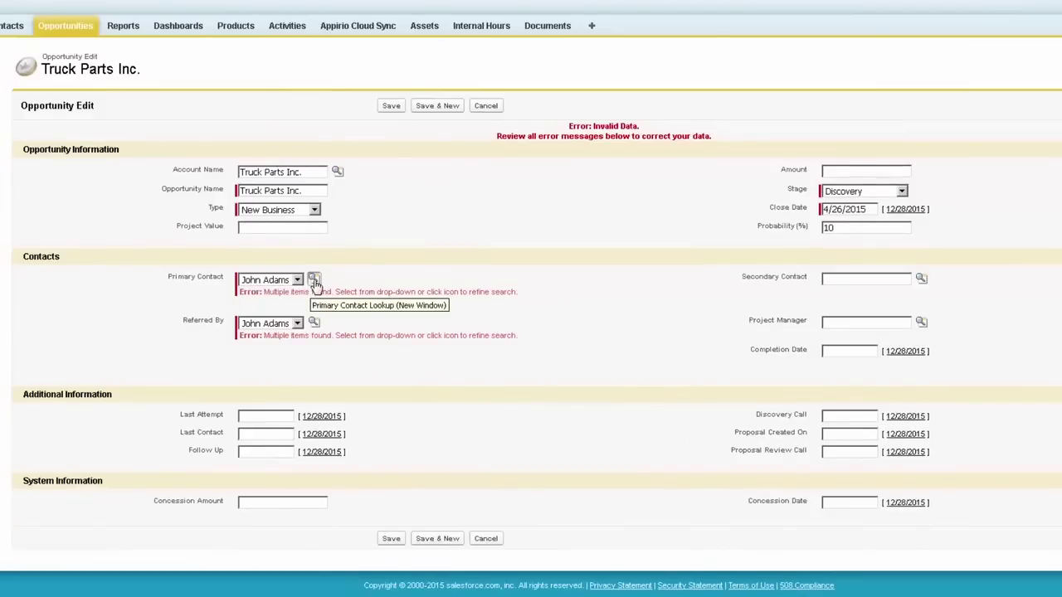
pyautogui.click(316, 280)
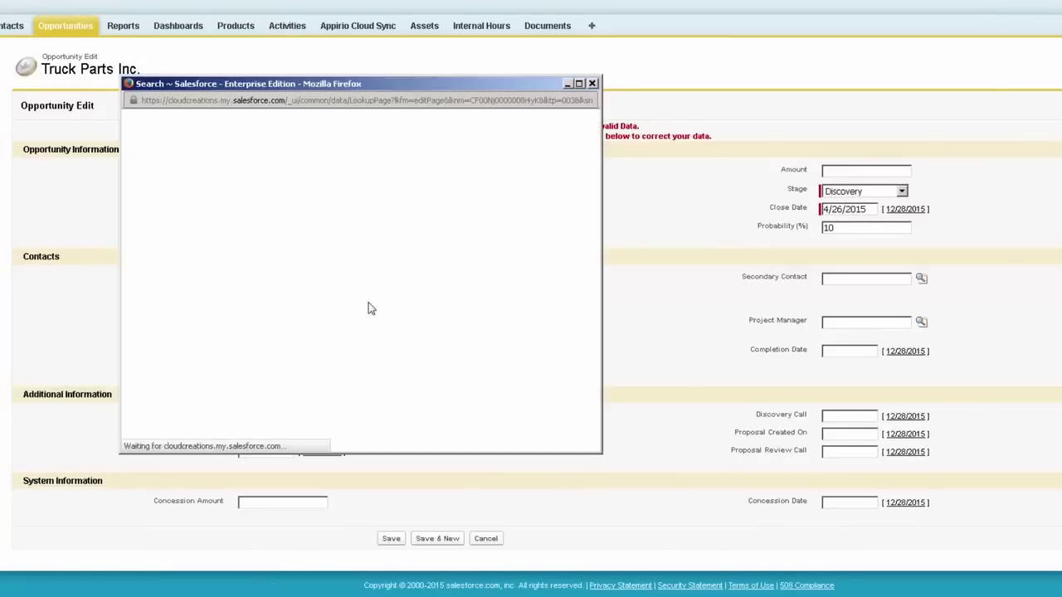
pyautogui.click(162, 267)
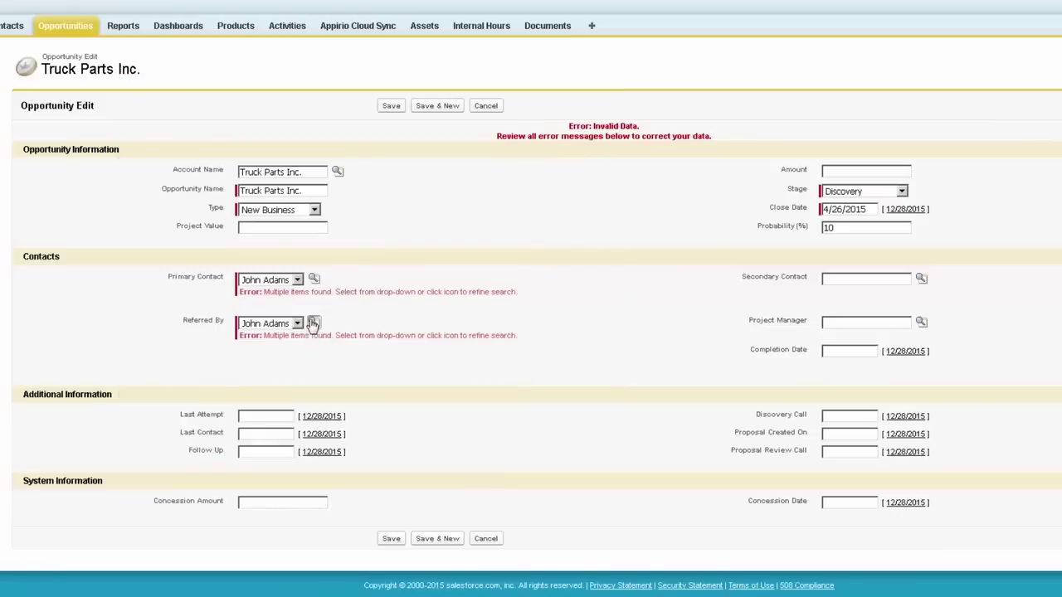
pyautogui.click(313, 323)
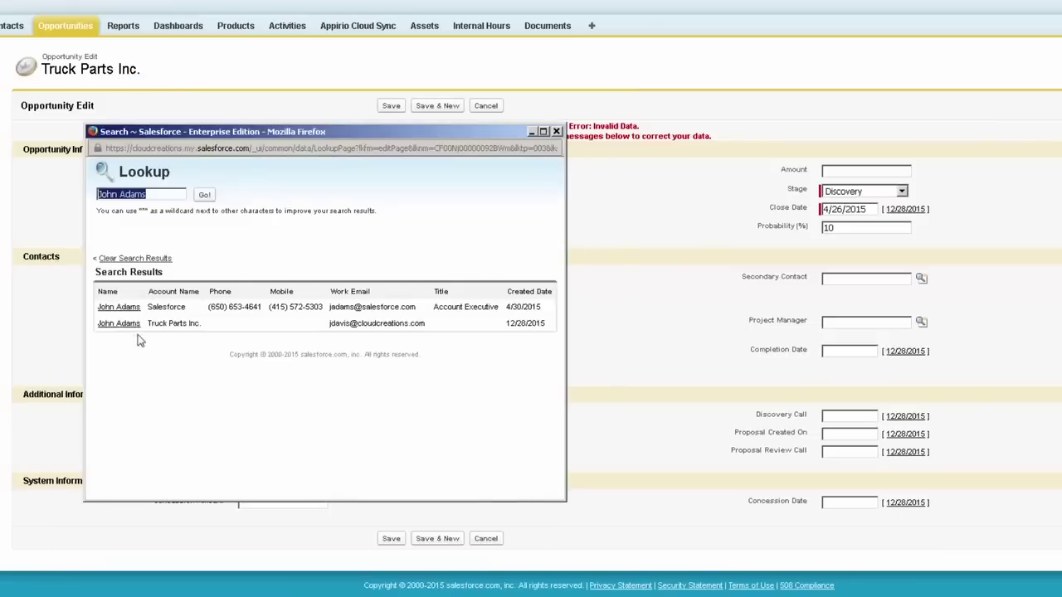
pyautogui.click(122, 323)
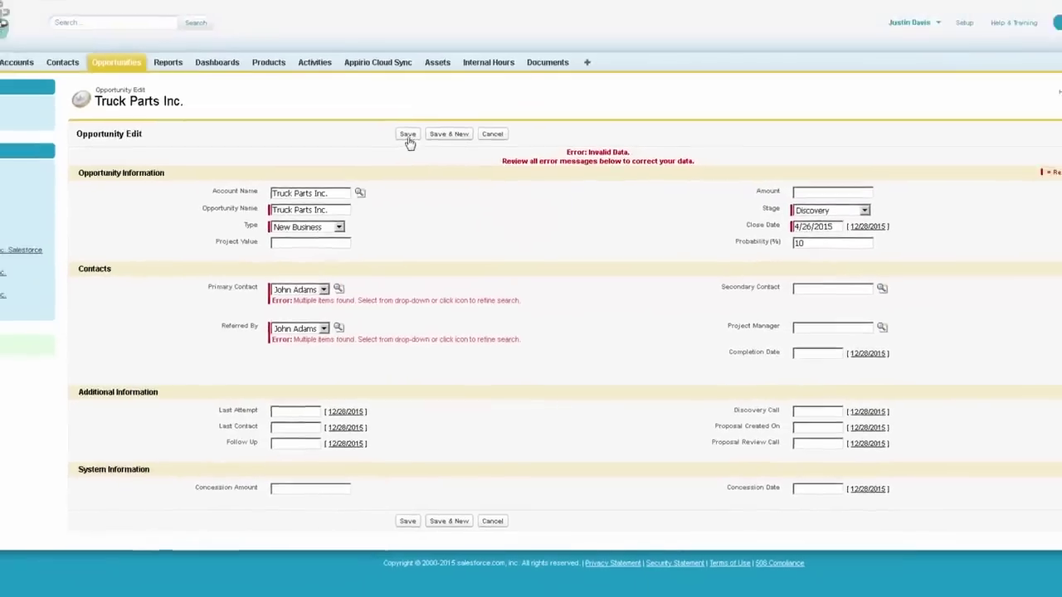
pyautogui.click(408, 135)
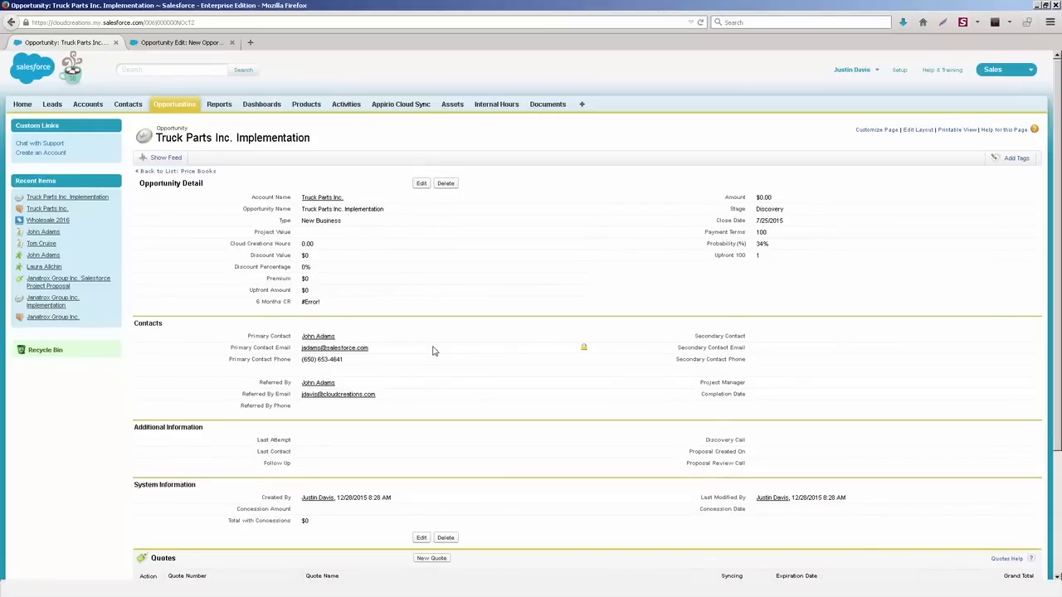
# Step: Inline-edit the opportunity amount to 500
pyautogui.scroll(-3, 432, 351)
pyautogui.scroll(3, 538, 338)
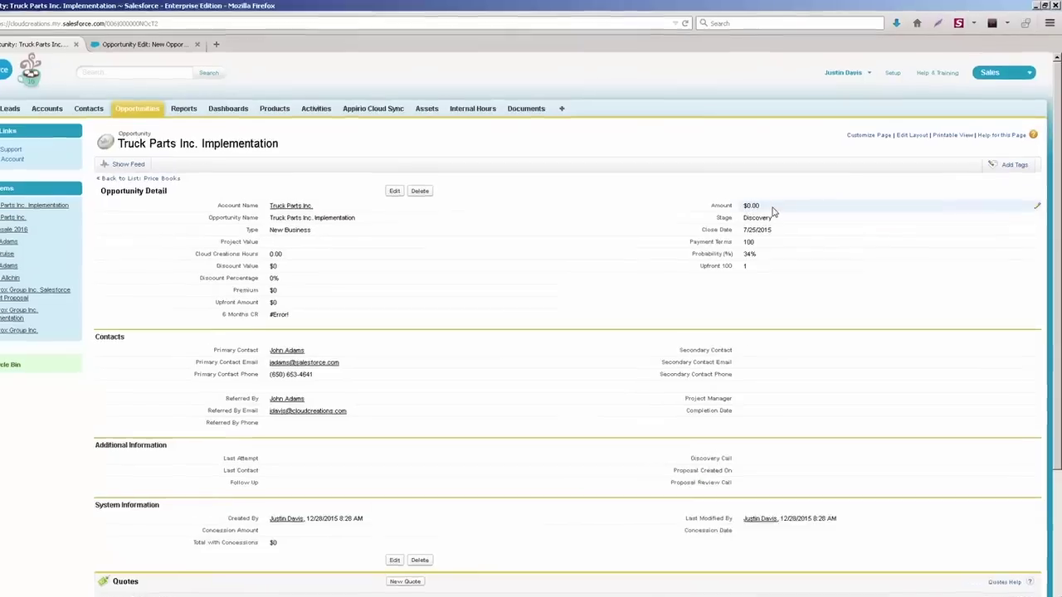
pyautogui.doubleClick(714, 250)
pyautogui.write('500')
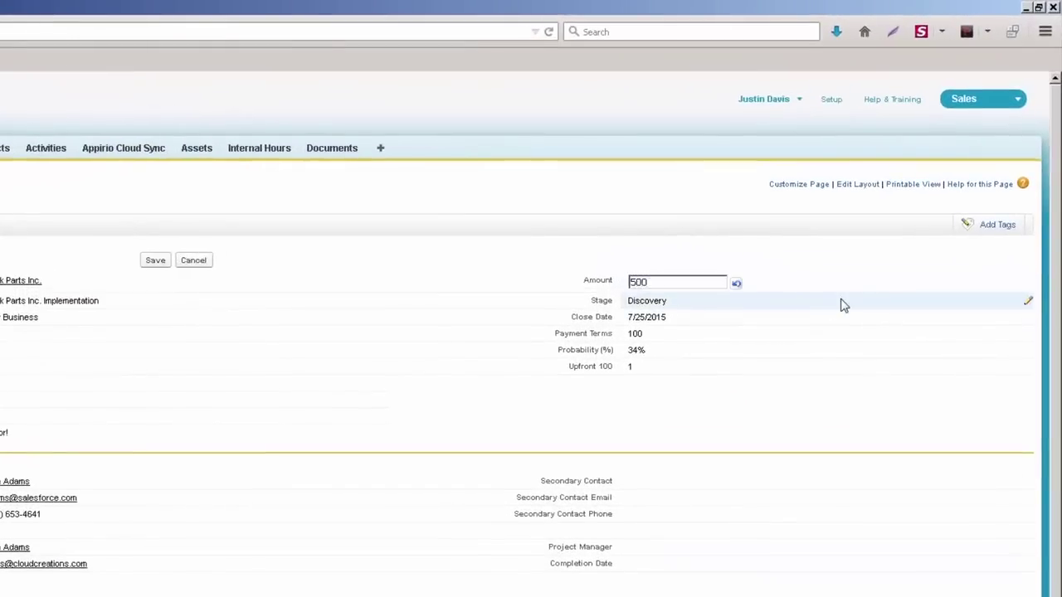
pyautogui.press('Return')
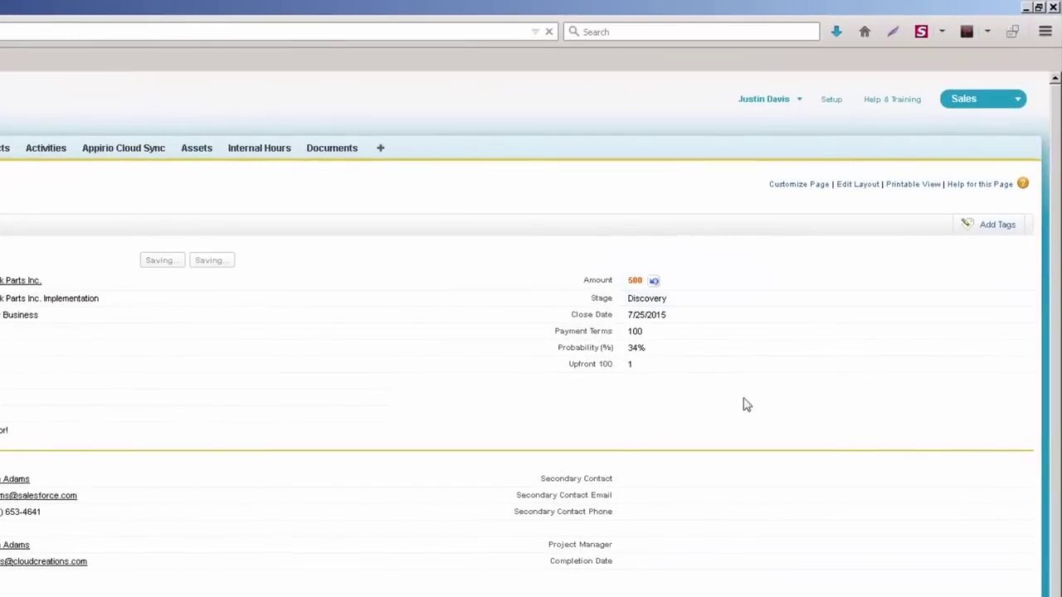
# Step: Inline-edit the opportunity stage to Proposal
pyautogui.doubleClick(670, 304)
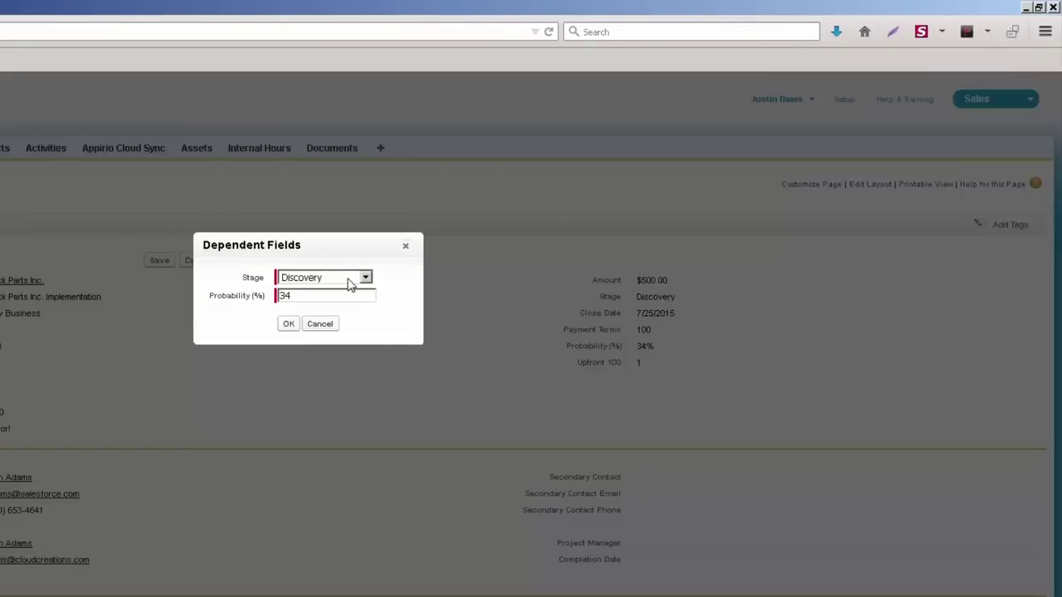
pyautogui.click(349, 283)
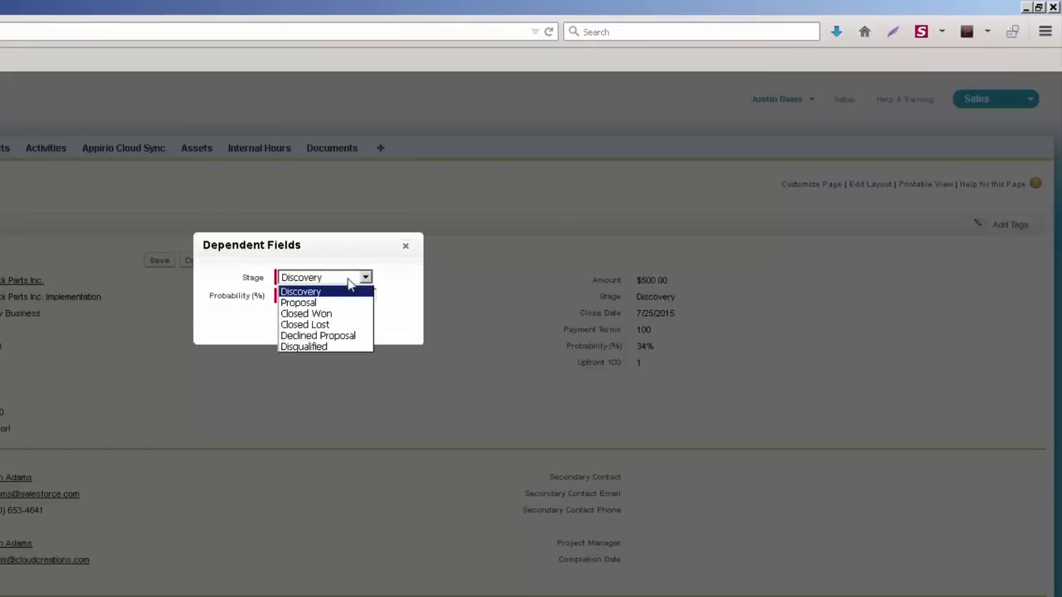
pyautogui.click(332, 303)
pyautogui.click(297, 325)
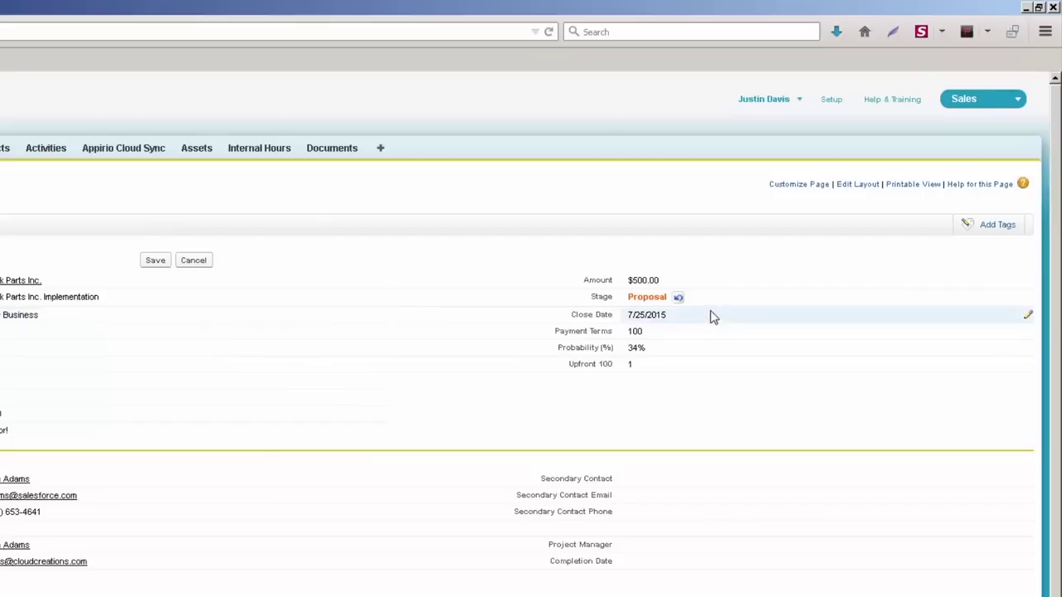
# Step: Inline-edit the close date to 12/31/2015 and save the changes
pyautogui.doubleClick(709, 320)
pyautogui.click(698, 341)
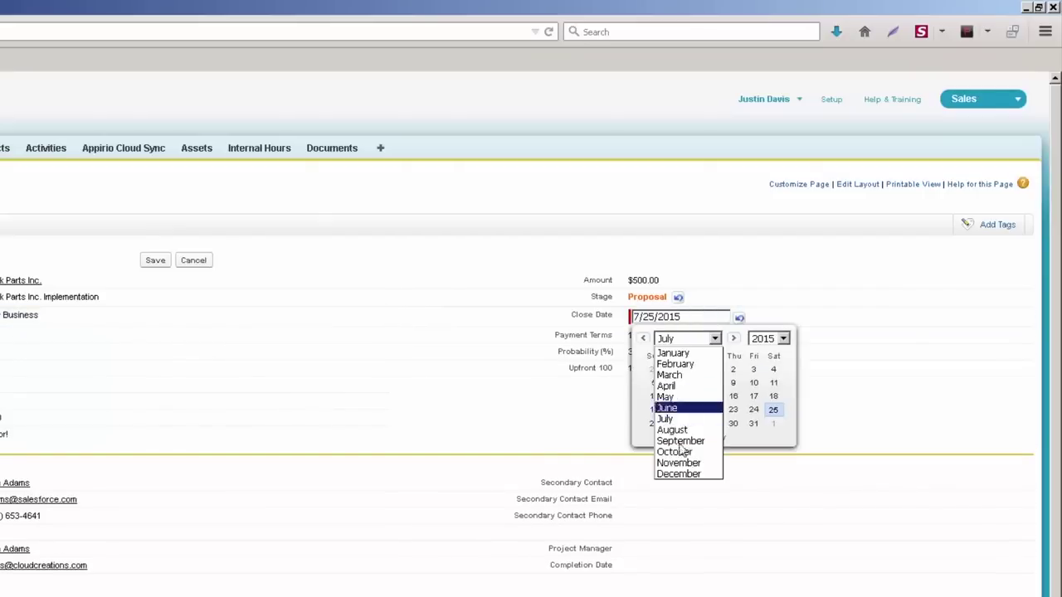
pyautogui.click(678, 473)
pyautogui.click(730, 425)
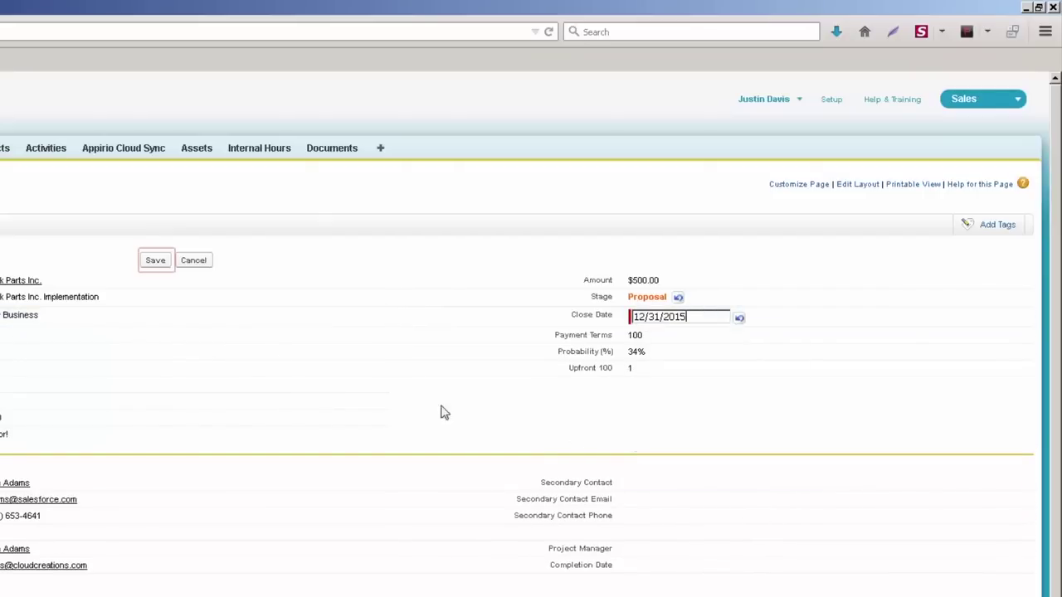
pyautogui.click(156, 261)
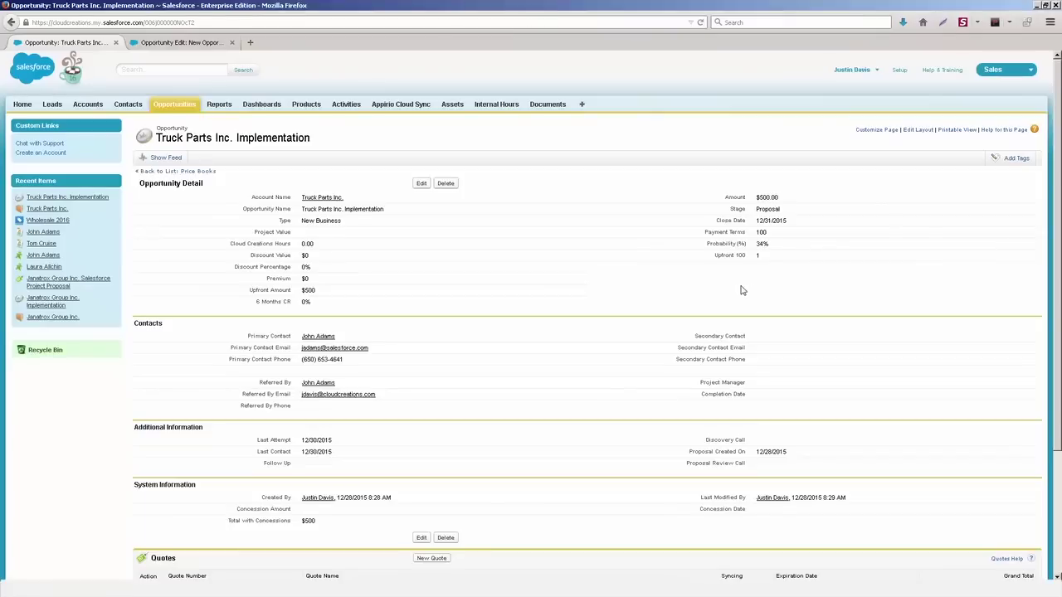
# Step: In the full edit form, clear the Close Date and try saving without it
pyautogui.click(422, 183)
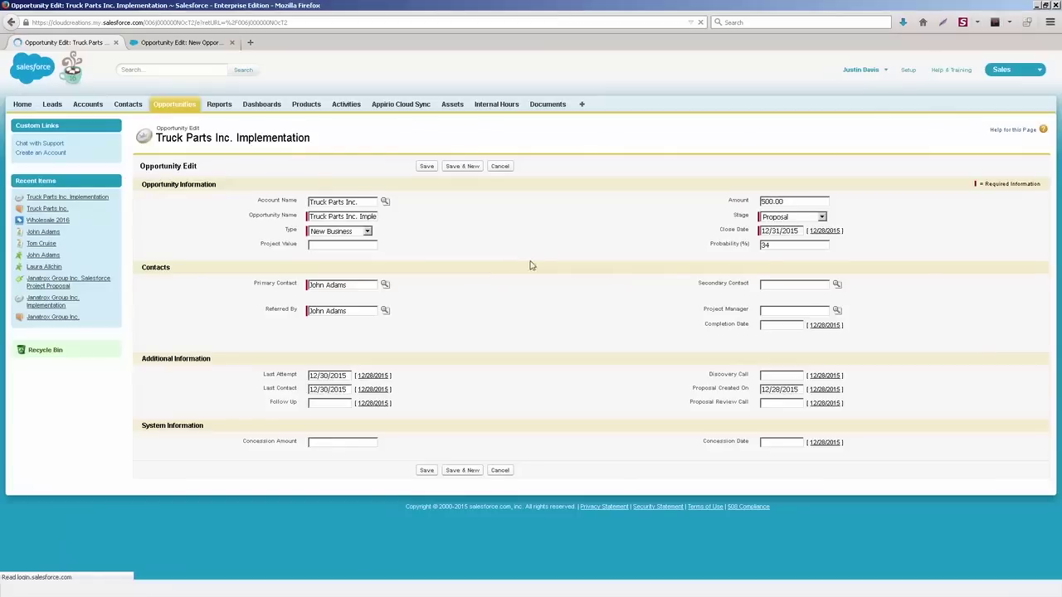
pyautogui.click(722, 229)
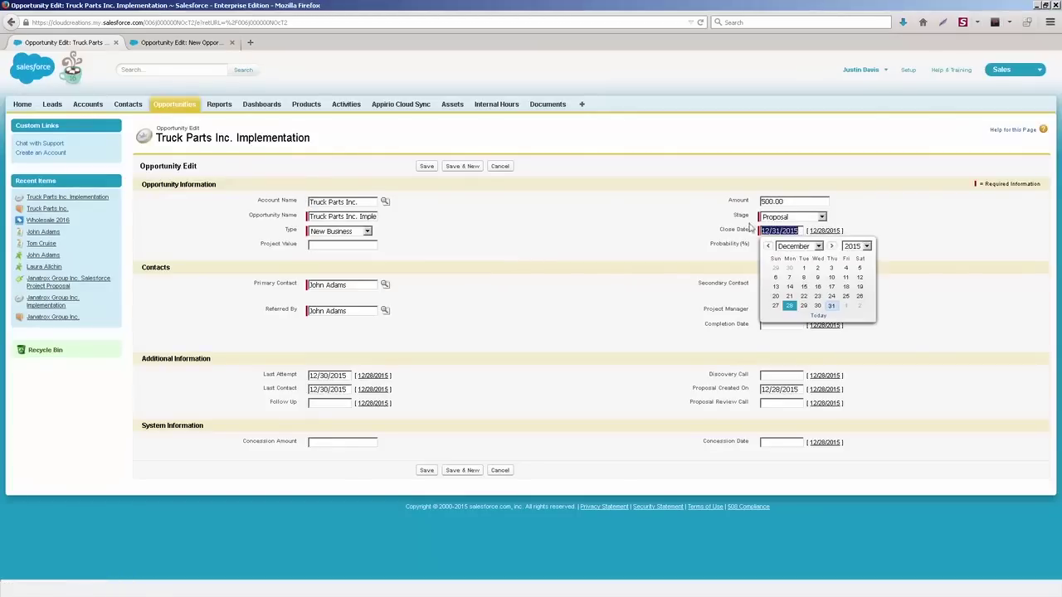
pyautogui.press('BackSpace')
pyautogui.click(683, 248)
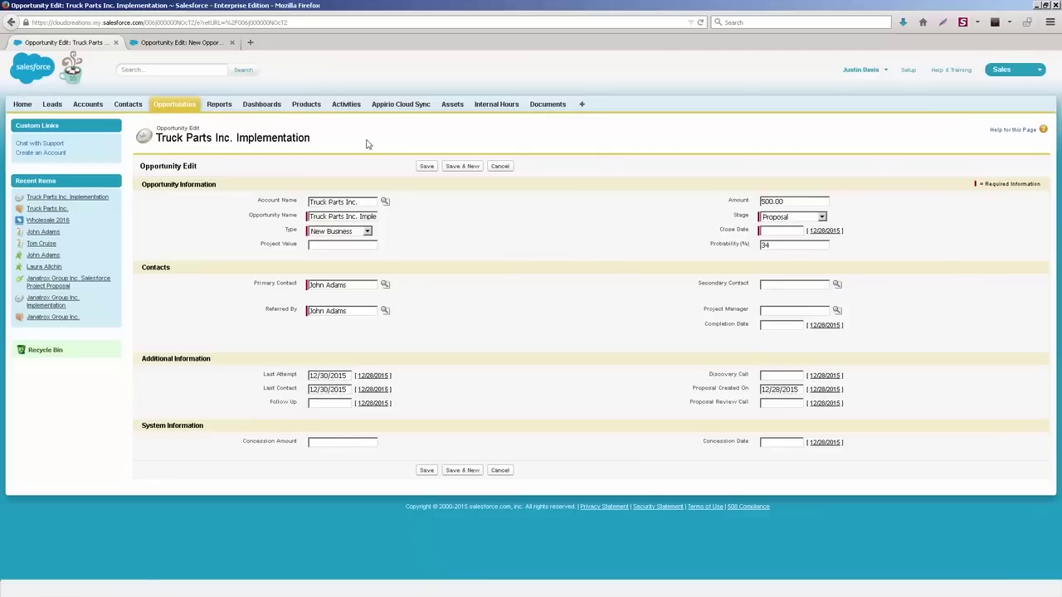
pyautogui.click(427, 166)
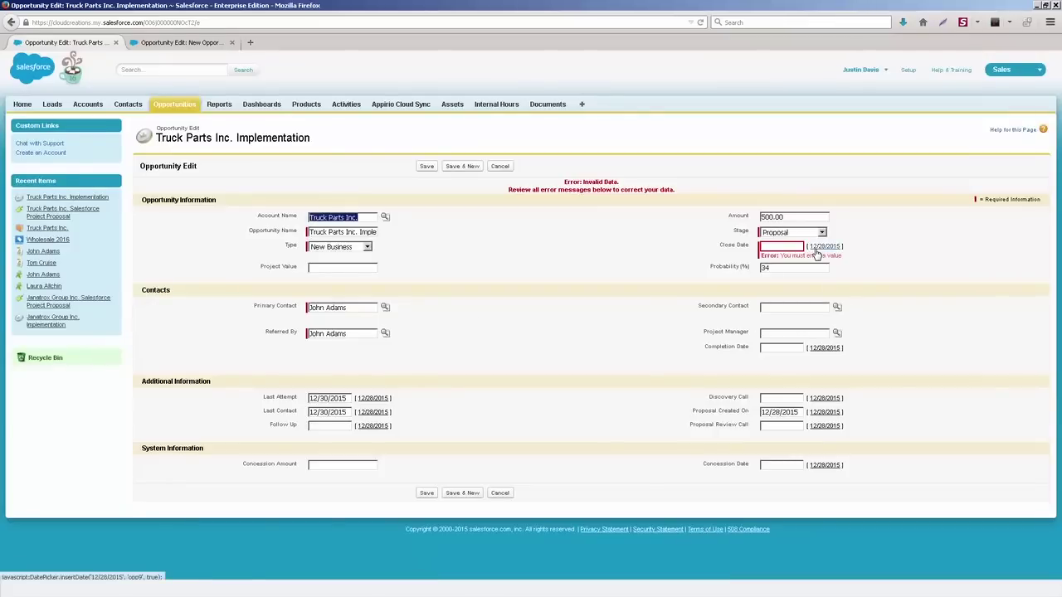
# Step: Try several Close Date values in the calendar, including February 29, 2016, and settle on December 31, 2015
pyautogui.click(821, 246)
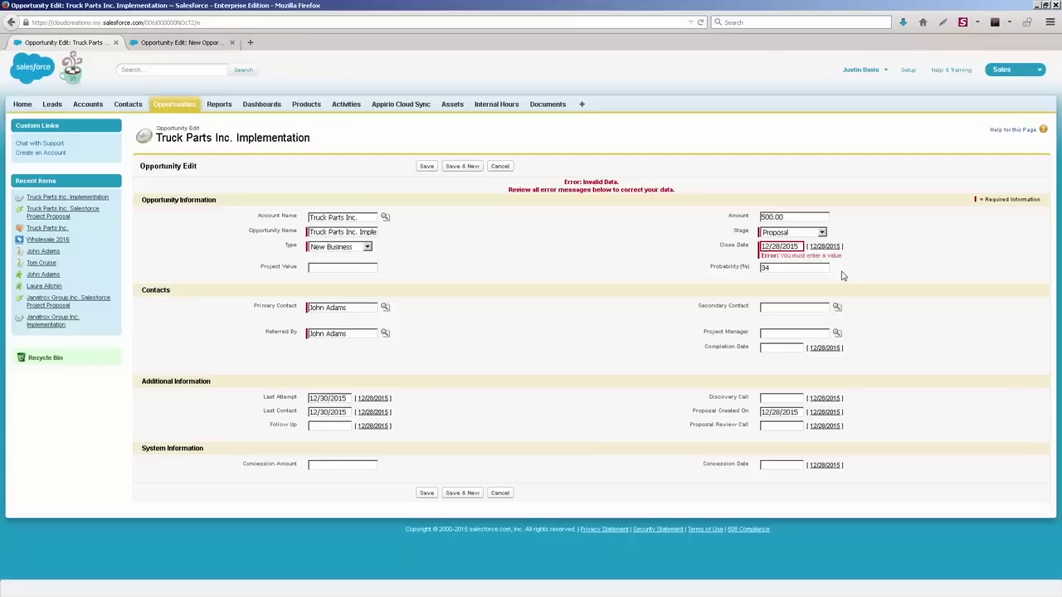
pyautogui.click(789, 246)
pyautogui.click(844, 322)
pyautogui.click(798, 248)
pyautogui.click(801, 263)
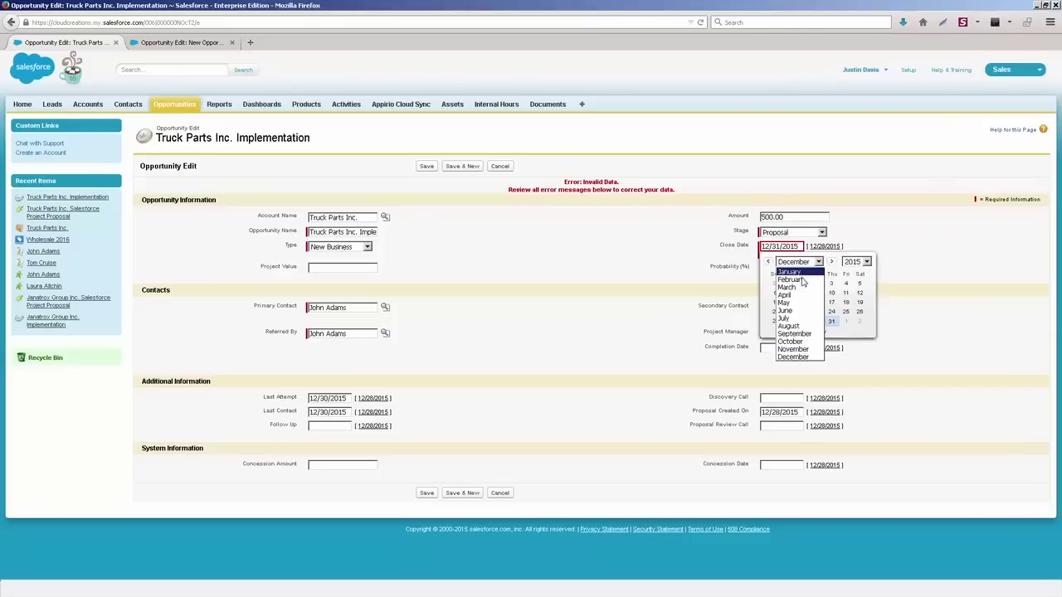
pyautogui.click(802, 281)
pyautogui.click(857, 262)
pyautogui.click(852, 287)
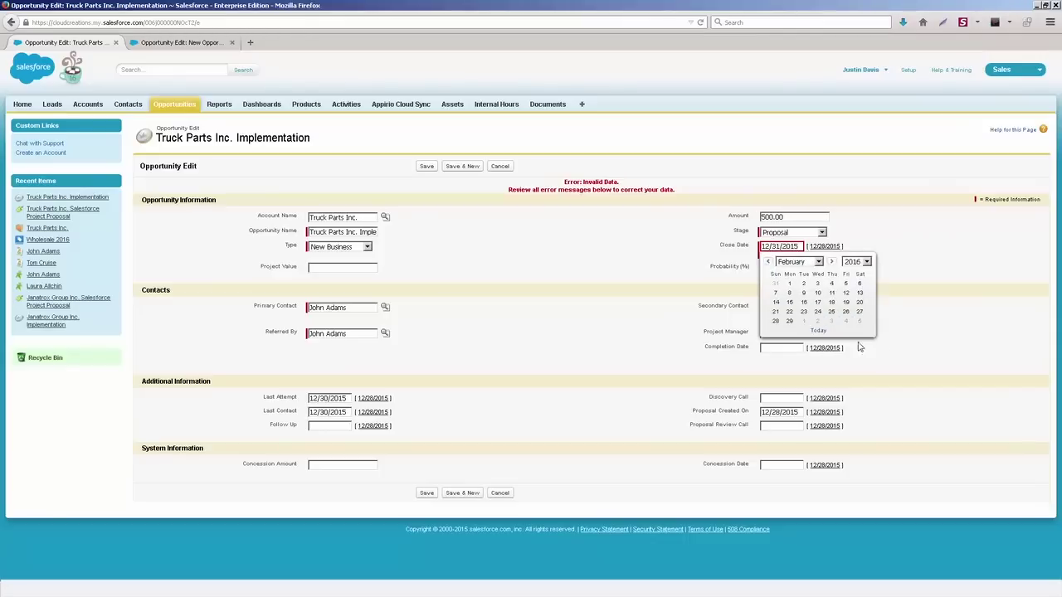
pyautogui.click(788, 321)
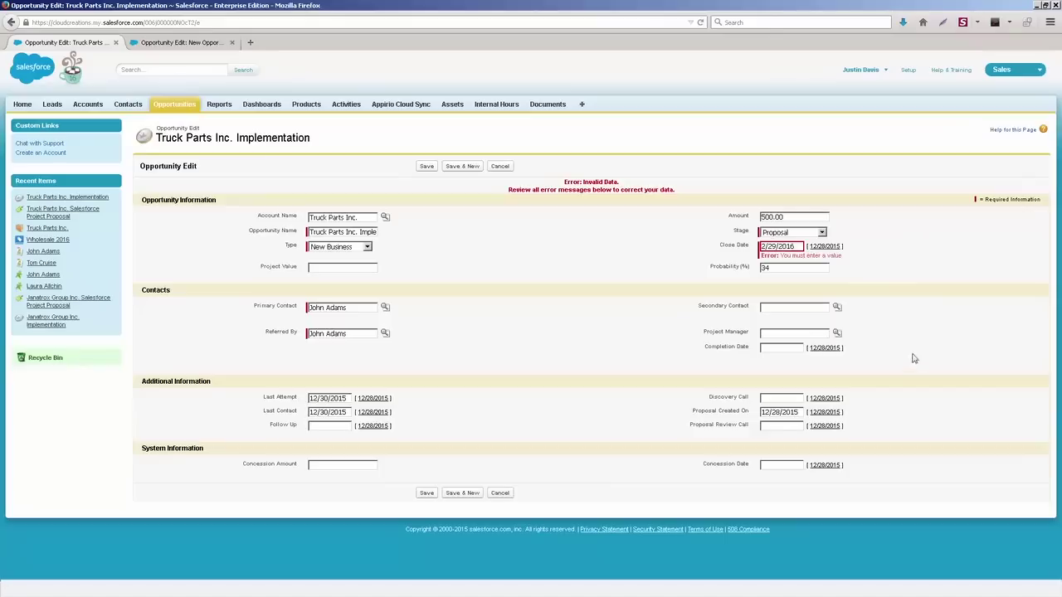
pyautogui.click(801, 248)
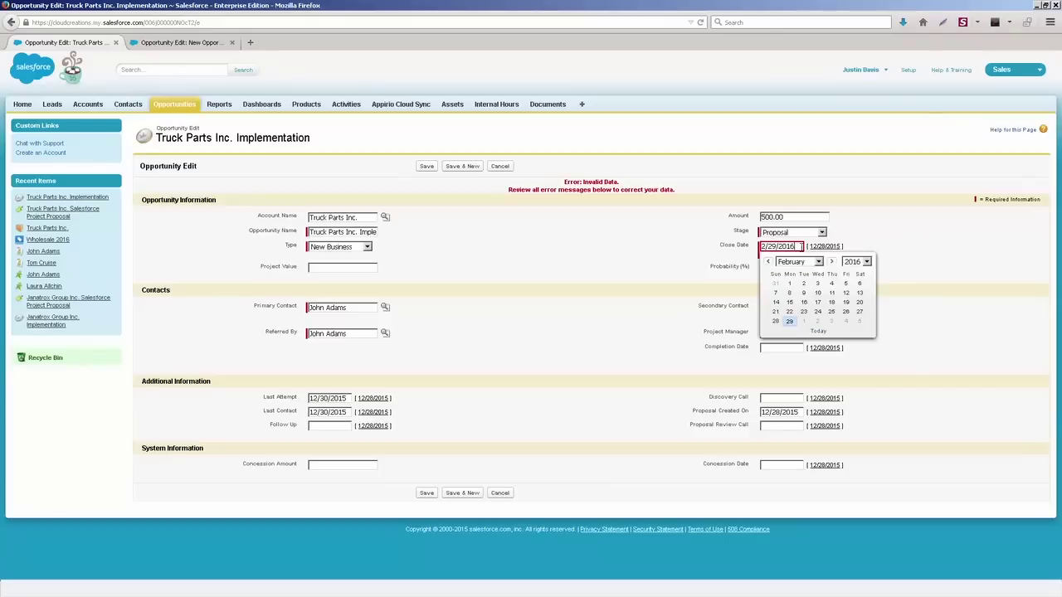
pyautogui.click(818, 331)
pyautogui.click(832, 321)
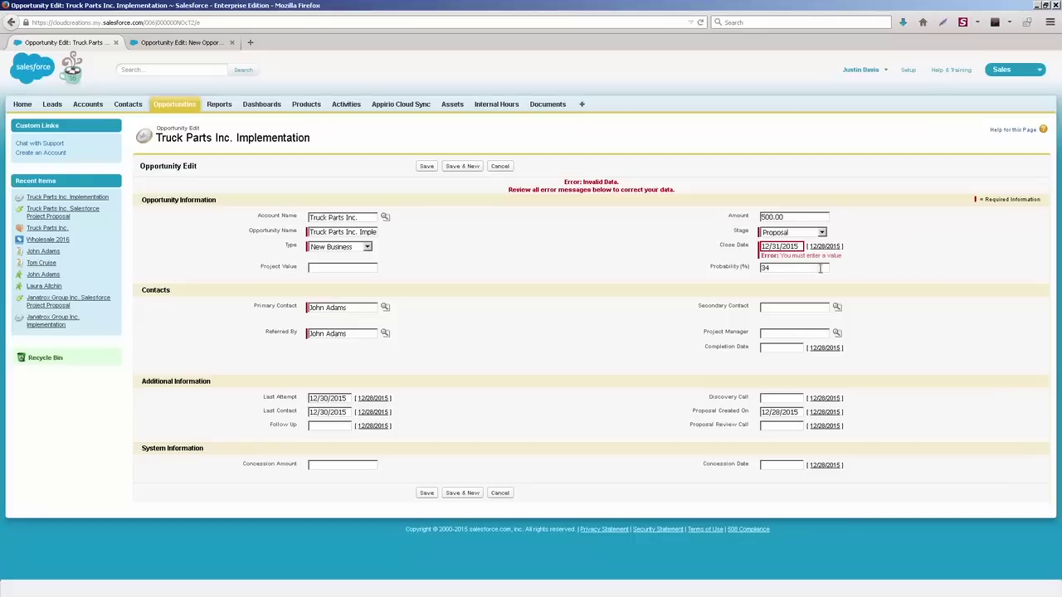
# Step: Set the stage to Closed Won with today's close date, 12/28/2015, and save
pyautogui.click(776, 236)
pyautogui.click(788, 252)
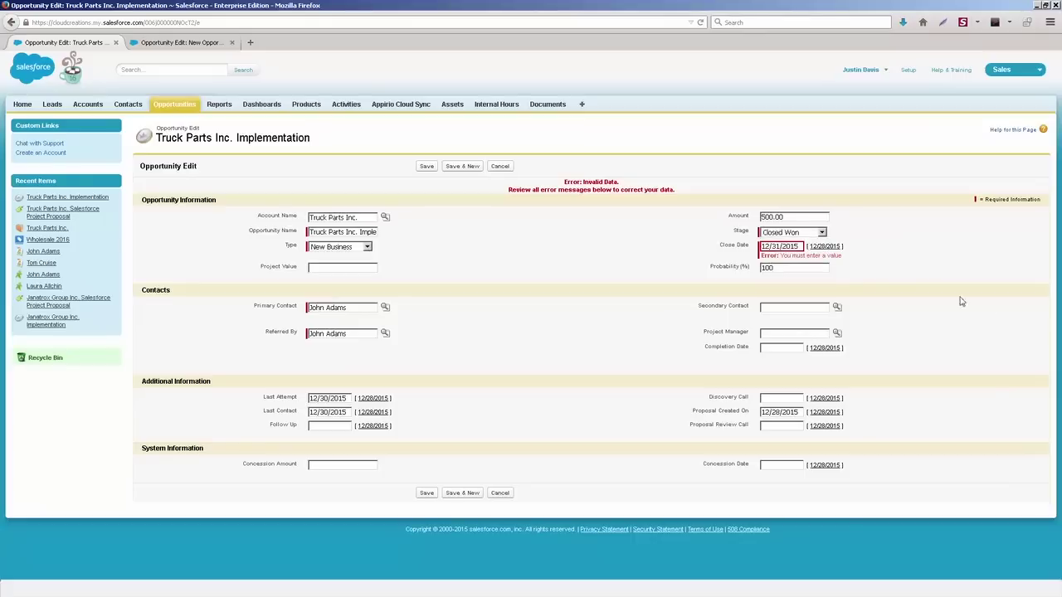
pyautogui.click(822, 247)
pyautogui.click(426, 165)
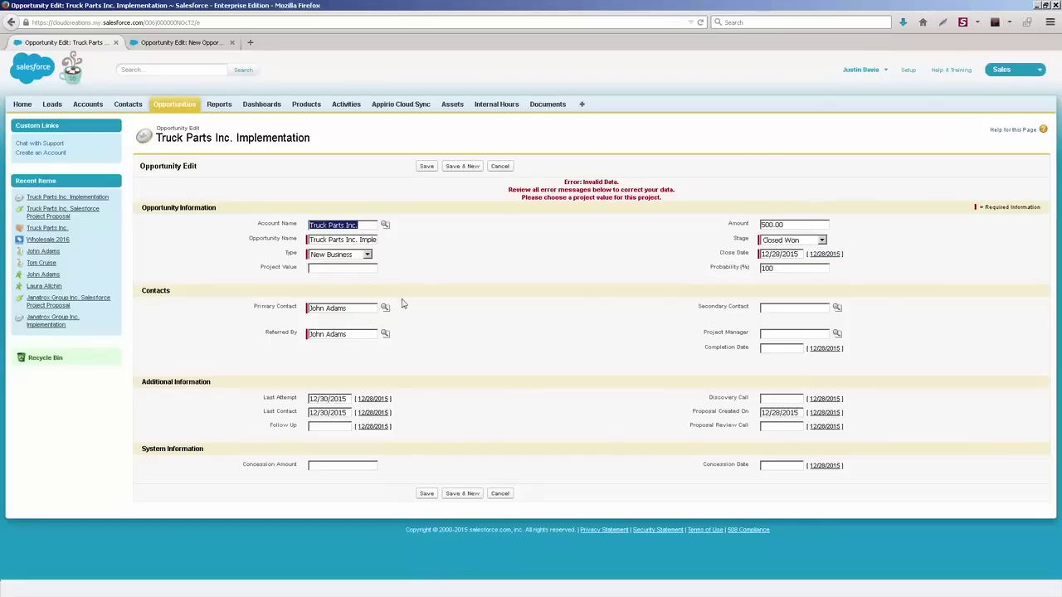
# Step: Enter a Project Value of 500 and save the opportunity again
pyautogui.moveTo(553, 198); pyautogui.dragTo(611, 218)
pyautogui.click(611, 218)
pyautogui.click(370, 272)
pyautogui.write('500')
pyautogui.click(427, 166)
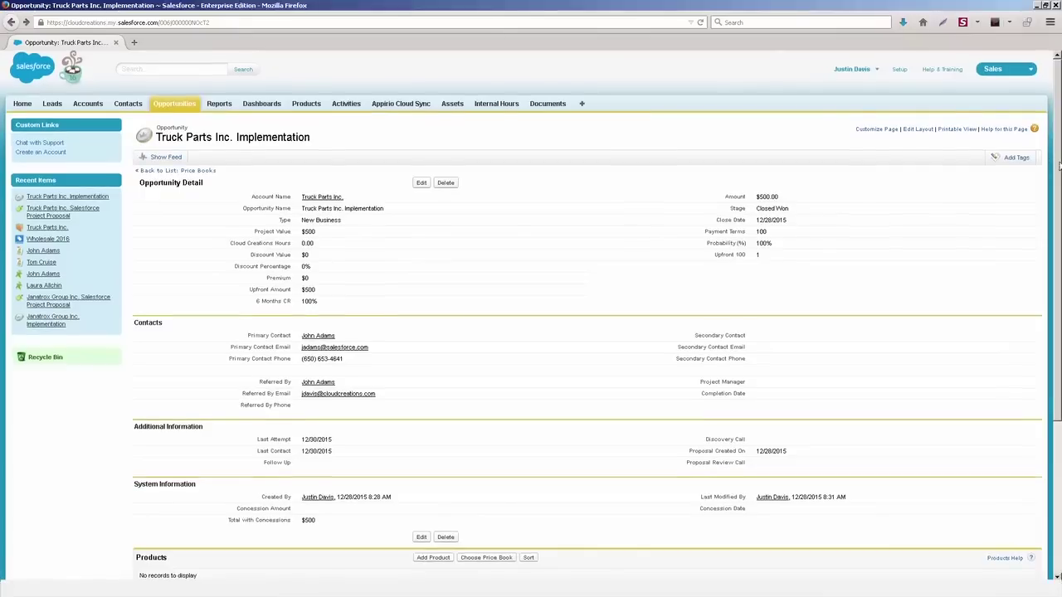
# Step: Choose Account Setup, Answers Setup and Apex Development as products for the opportunity
pyautogui.moveTo(1059, 166); pyautogui.dragTo(1029, 297)
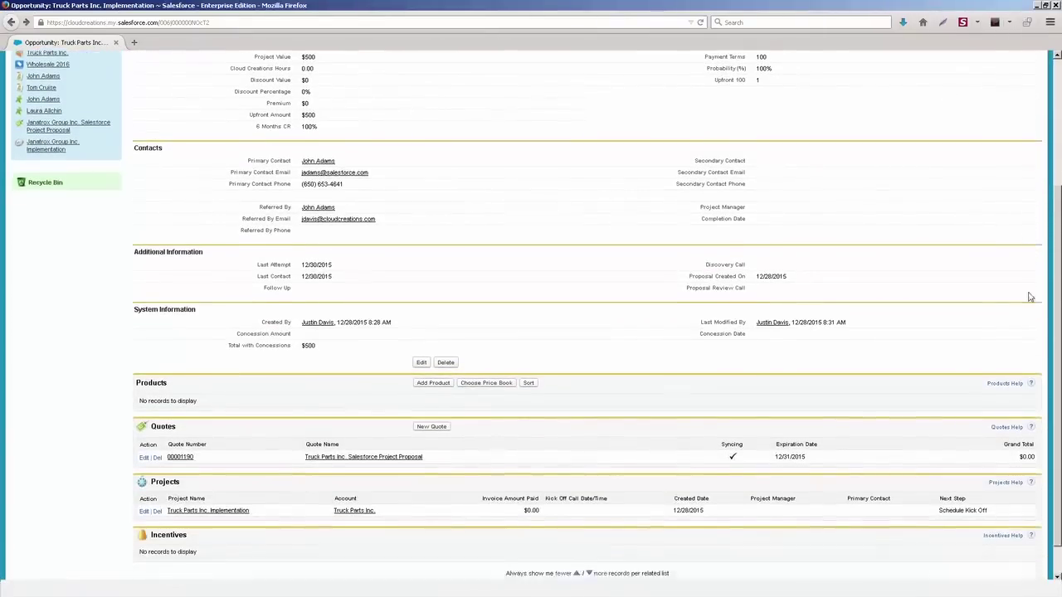
pyautogui.scroll(-1, 1028, 297)
pyautogui.click(433, 351)
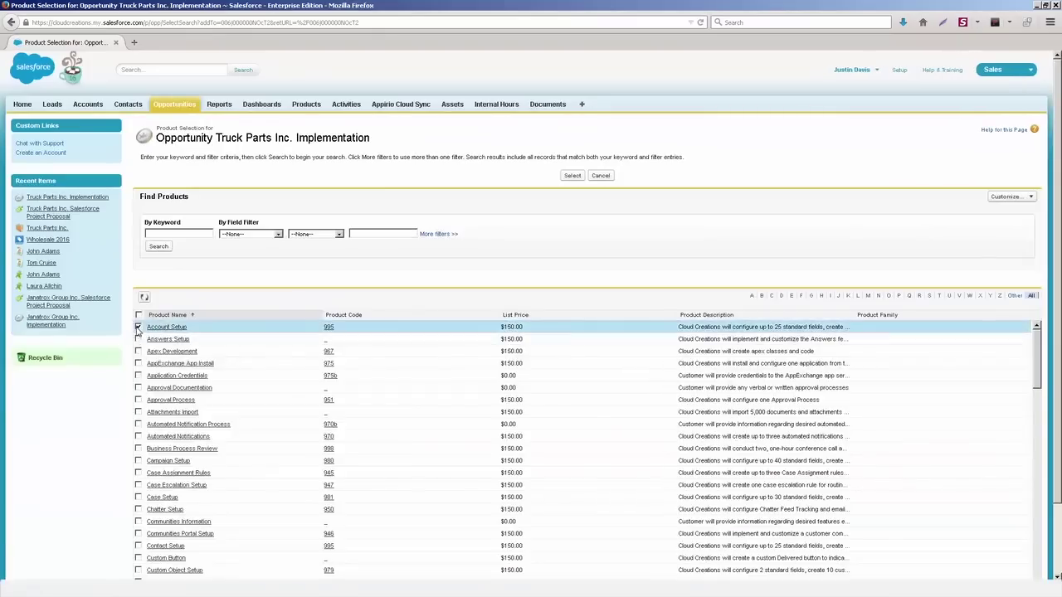
pyautogui.click(138, 327)
pyautogui.click(139, 338)
pyautogui.click(138, 351)
pyautogui.click(572, 175)
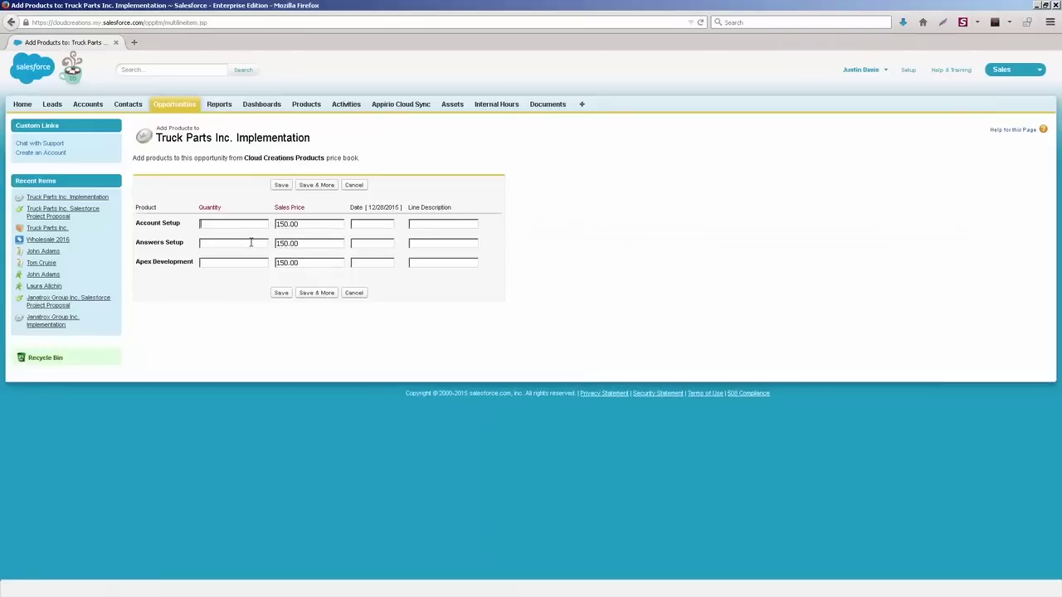
# Step: Enter the product quantities 2, 8 and 4 and save, totalling $2,100
pyautogui.write('50')
pyautogui.click(251, 243)
pyautogui.write('25')
pyautogui.write('10')
pyautogui.click(279, 184)
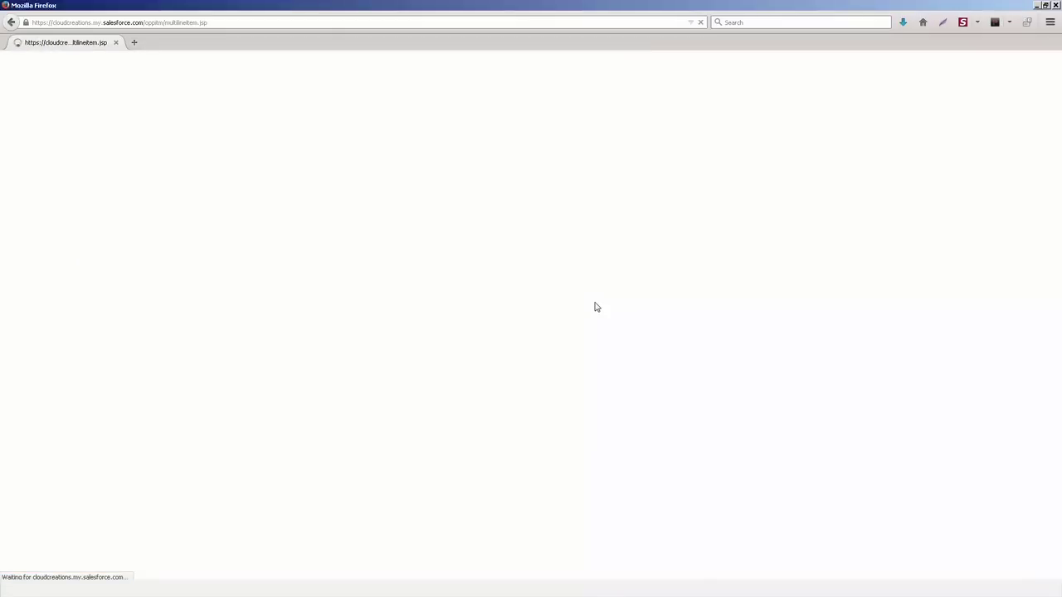
pyautogui.scroll(-3, 591, 309)
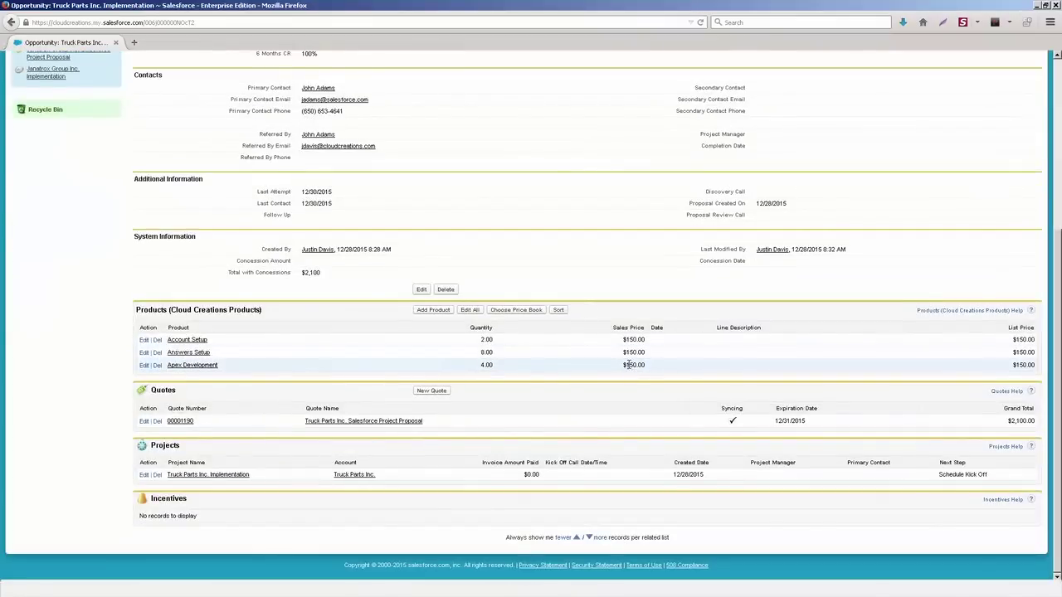
pyautogui.scroll(3, 596, 373)
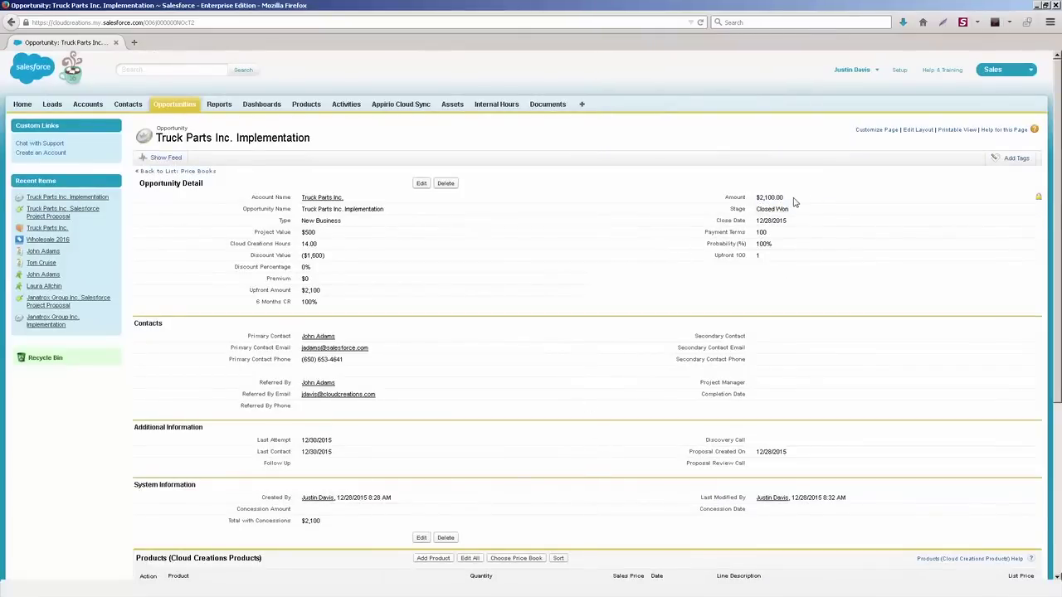
pyautogui.click(424, 183)
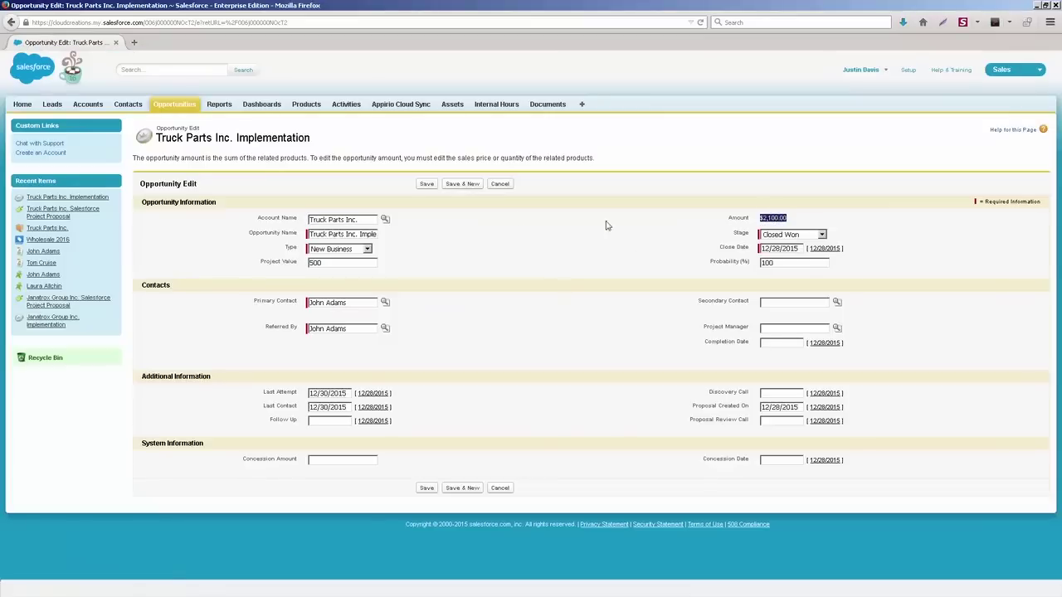
pyautogui.click(500, 184)
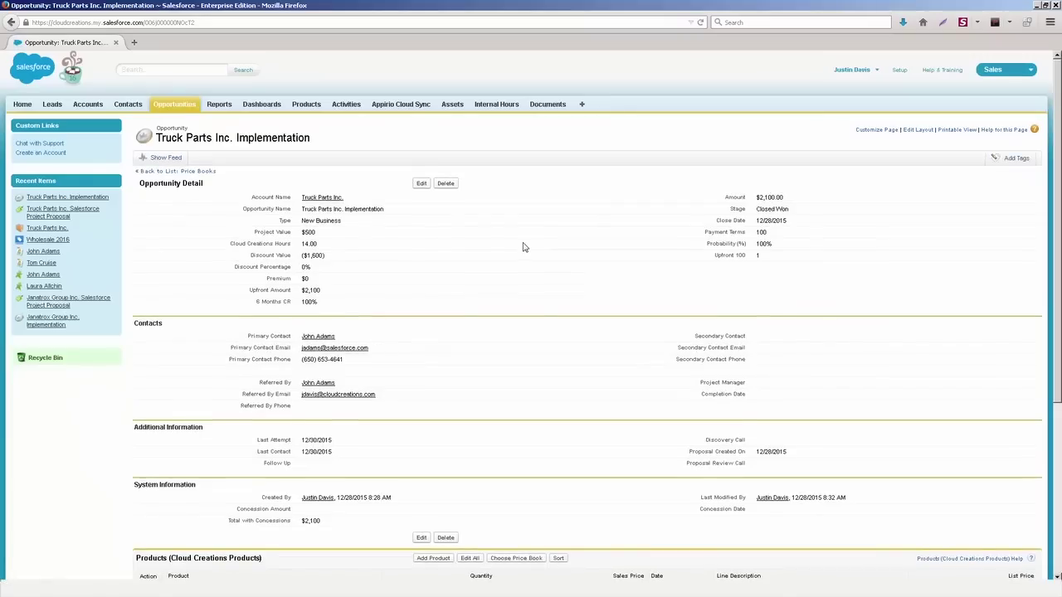
pyautogui.scroll(-5, 524, 248)
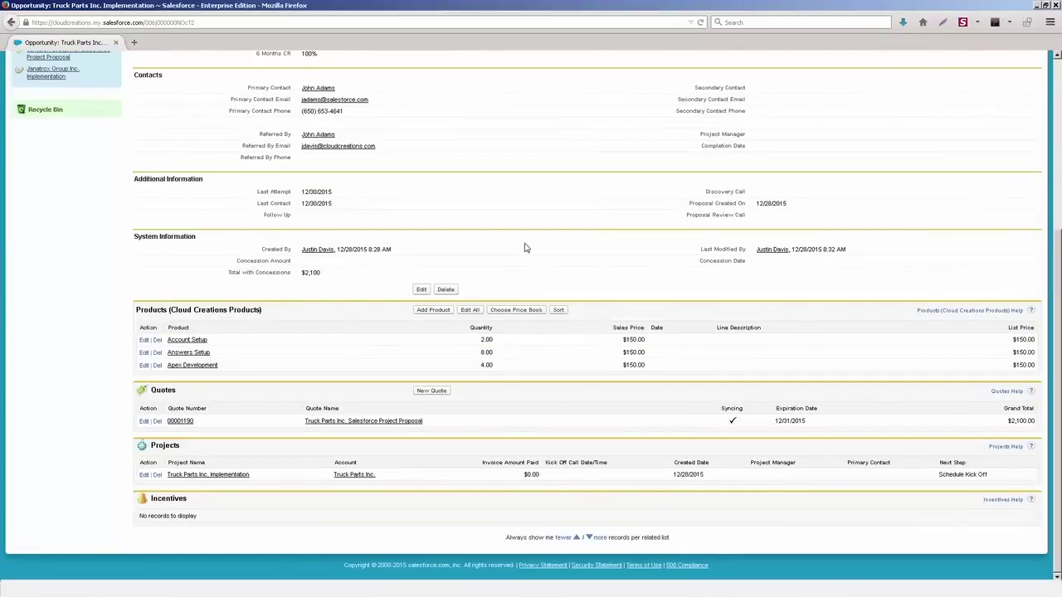
pyautogui.scroll(5, 525, 247)
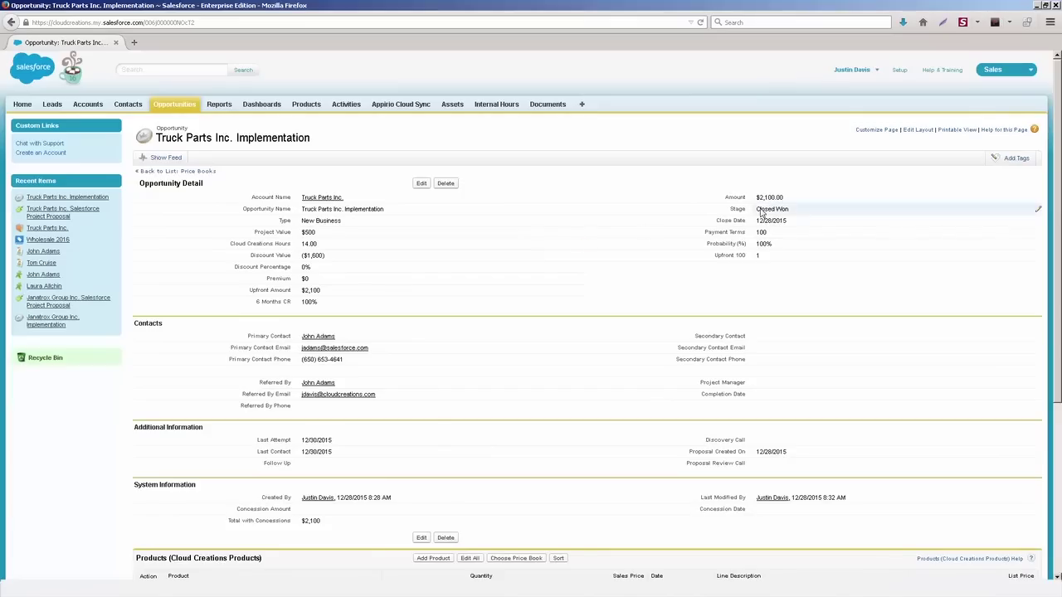
pyautogui.scroll(-5, 751, 264)
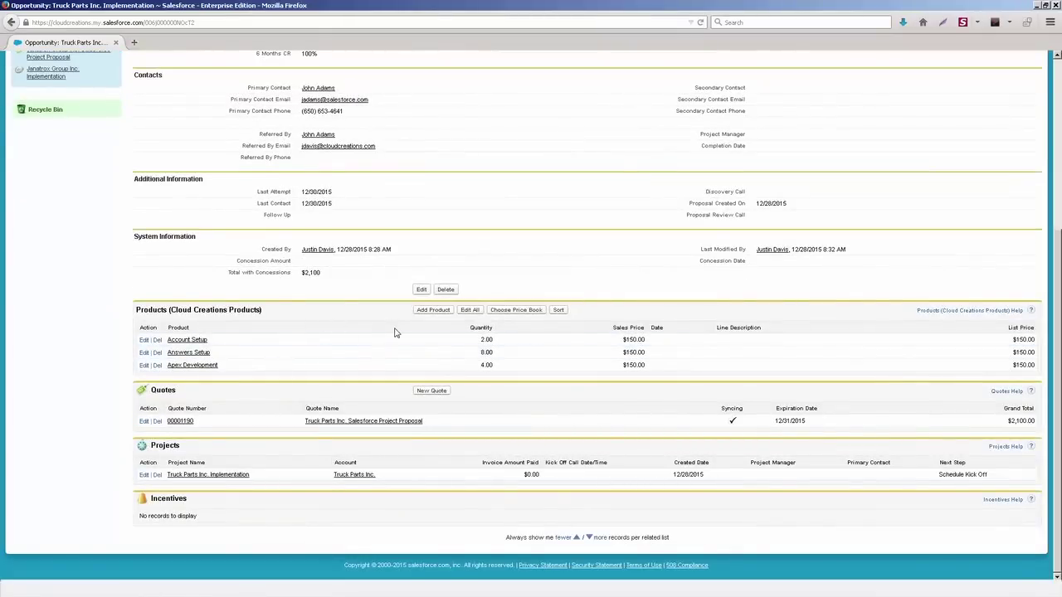
pyautogui.scroll(5, 396, 331)
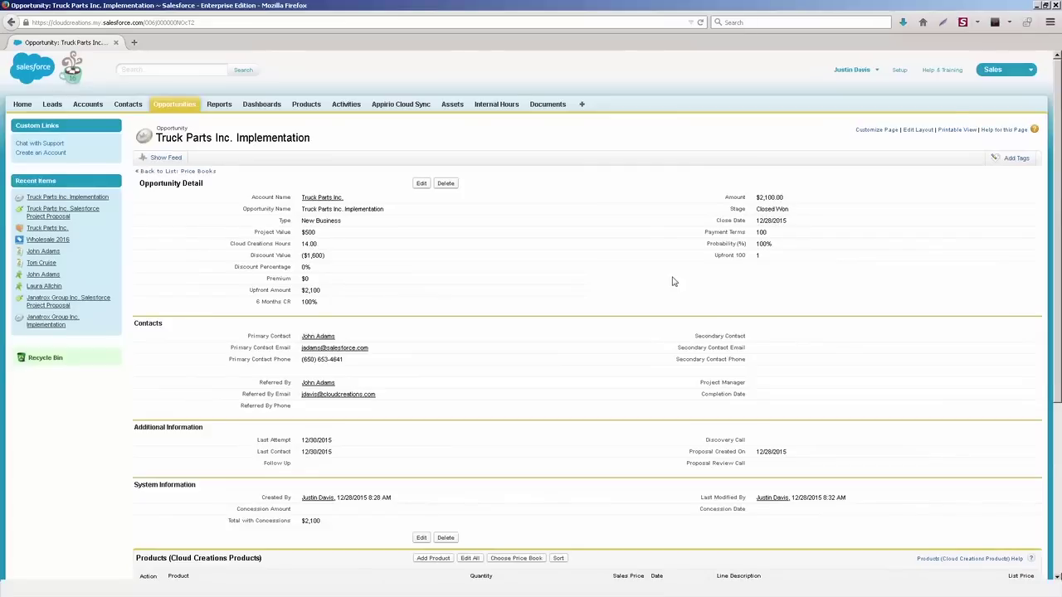
pyautogui.scroll(-5, 673, 281)
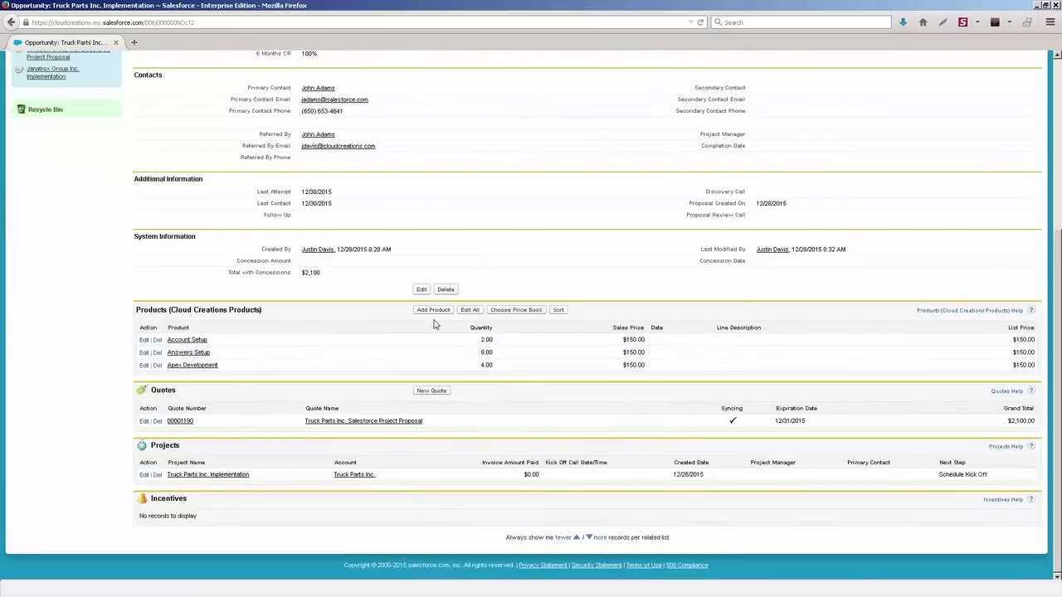
pyautogui.click(431, 313)
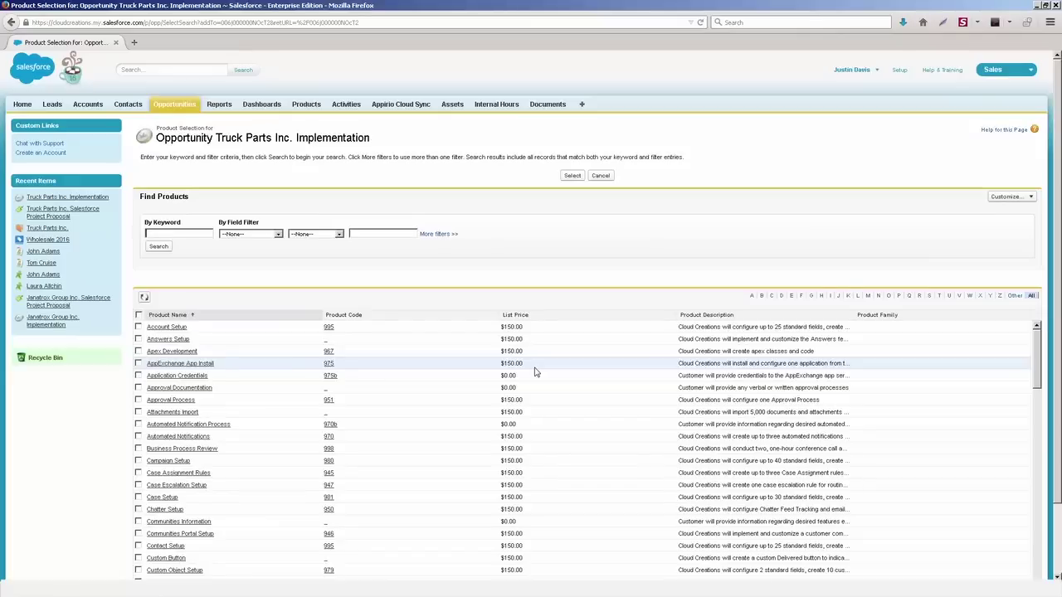
pyautogui.click(602, 176)
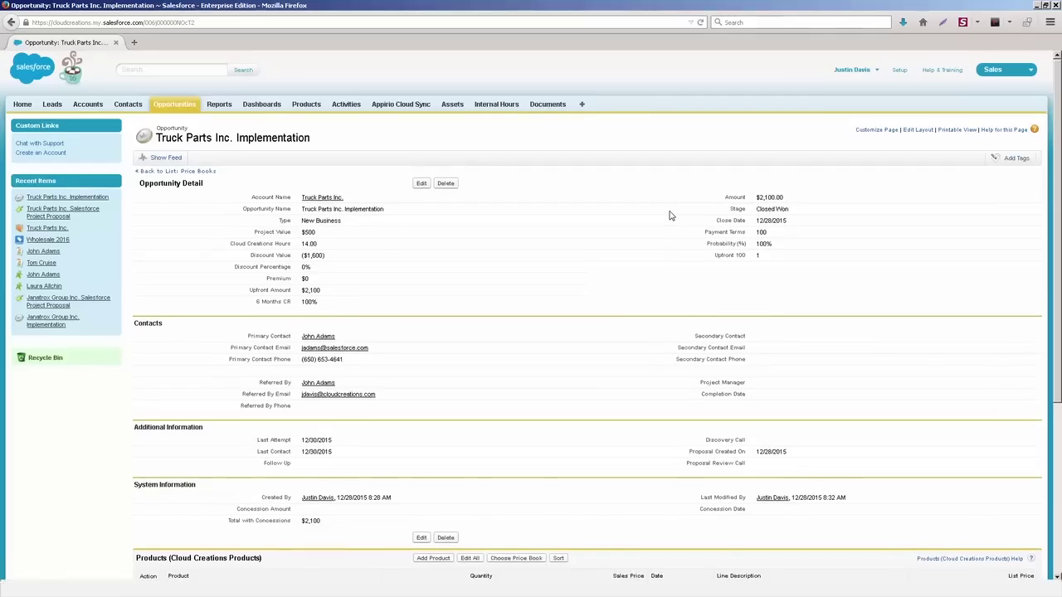
pyautogui.scroll(-3, 608, 267)
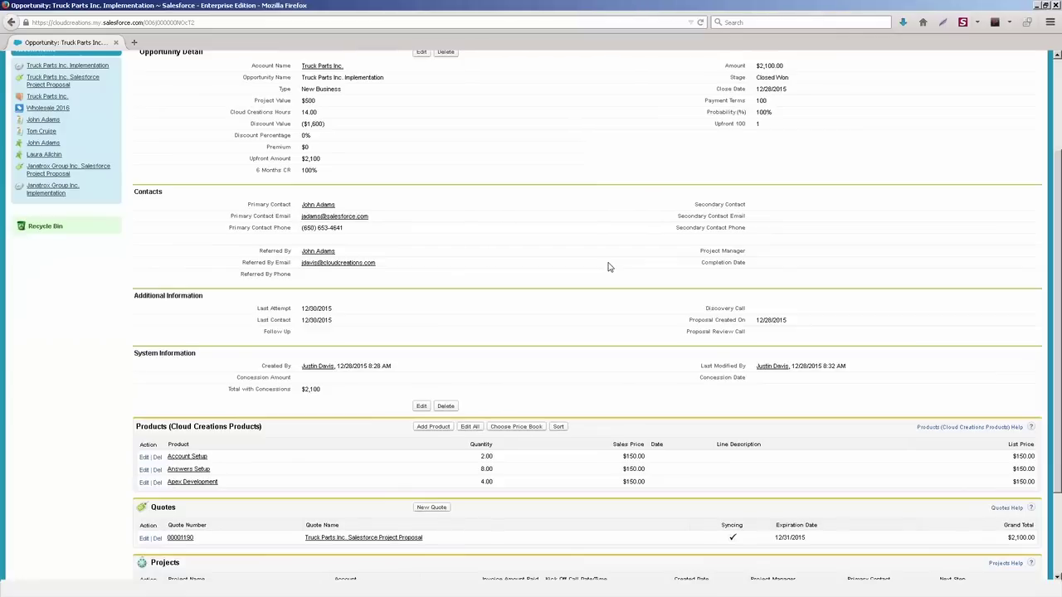
pyautogui.scroll(3, 853, 248)
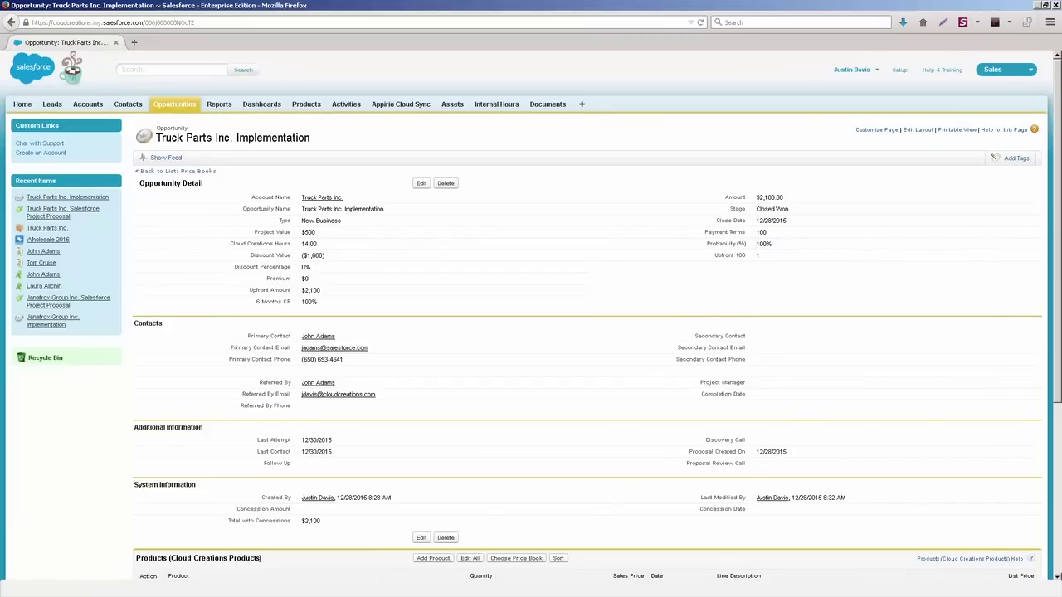
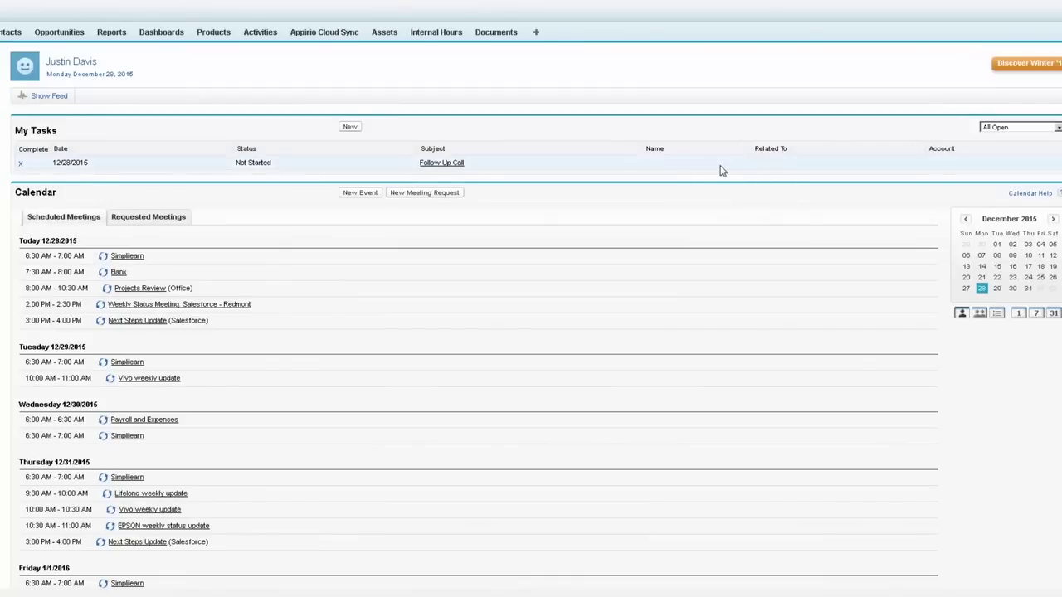
pyautogui.click(350, 128)
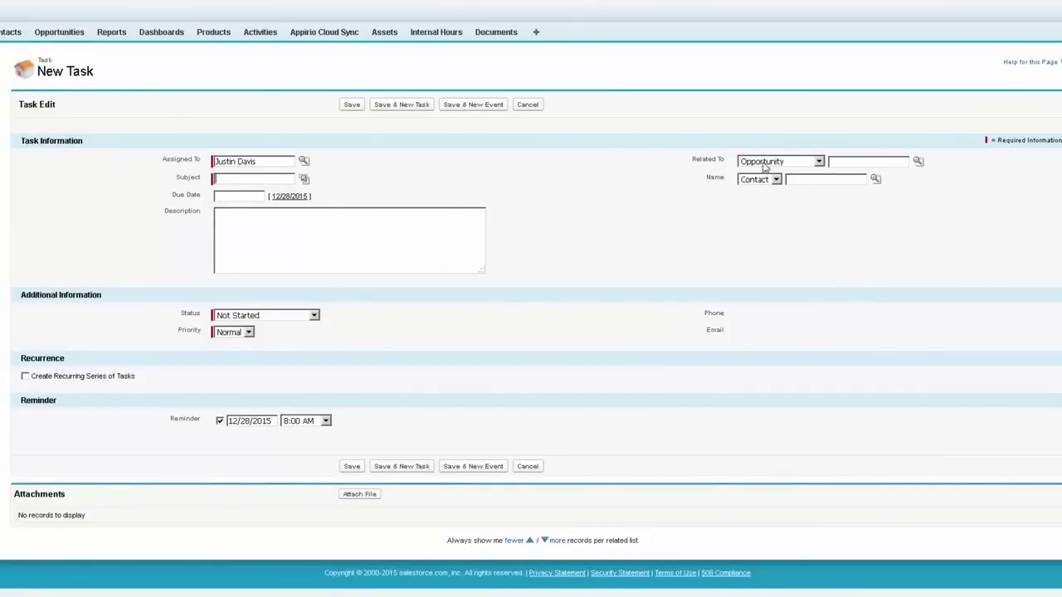
pyautogui.click(515, 106)
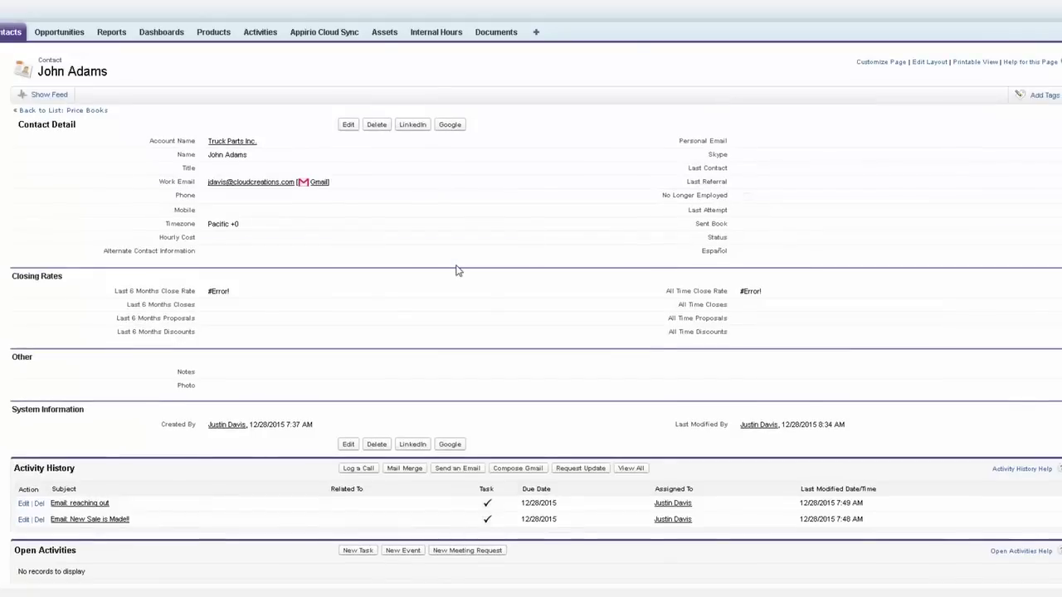
pyautogui.scroll(-2, 458, 271)
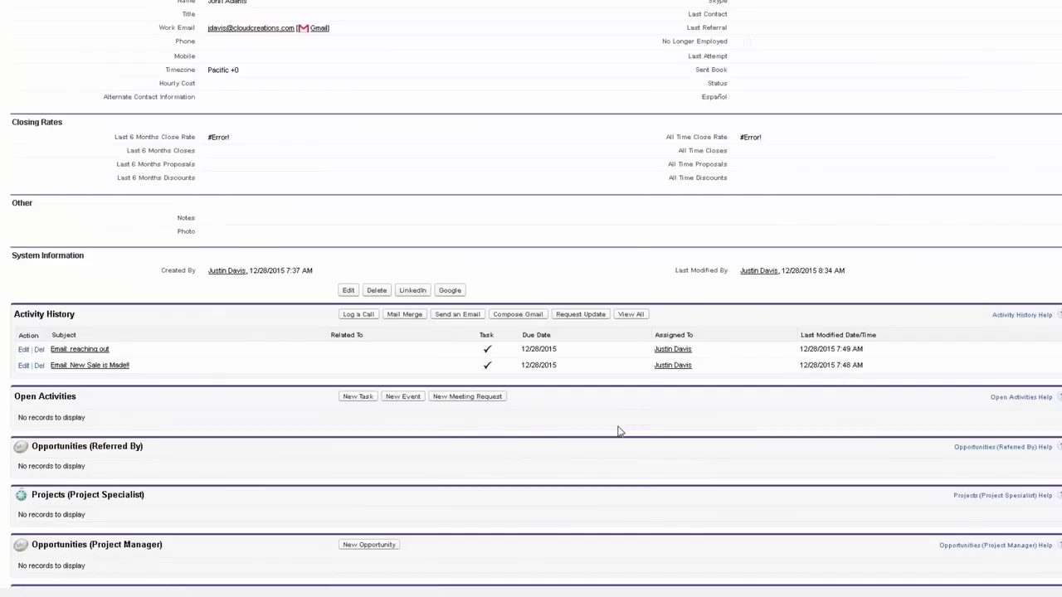
pyautogui.scroll(-2, 618, 431)
pyautogui.click(358, 242)
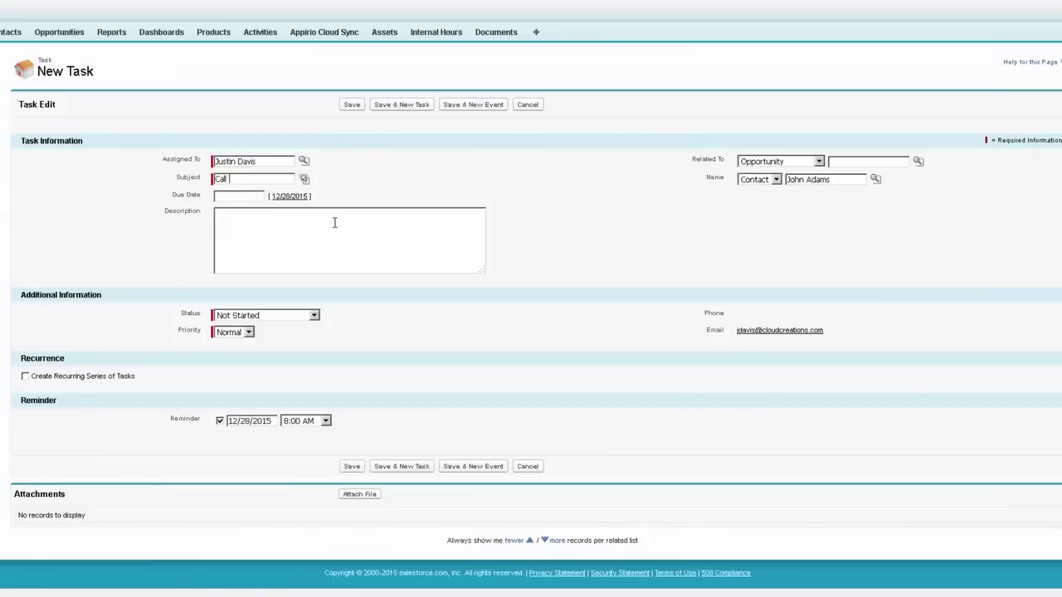
pyautogui.click(243, 197)
pyautogui.click(285, 288)
pyautogui.click(220, 421)
pyautogui.click(352, 105)
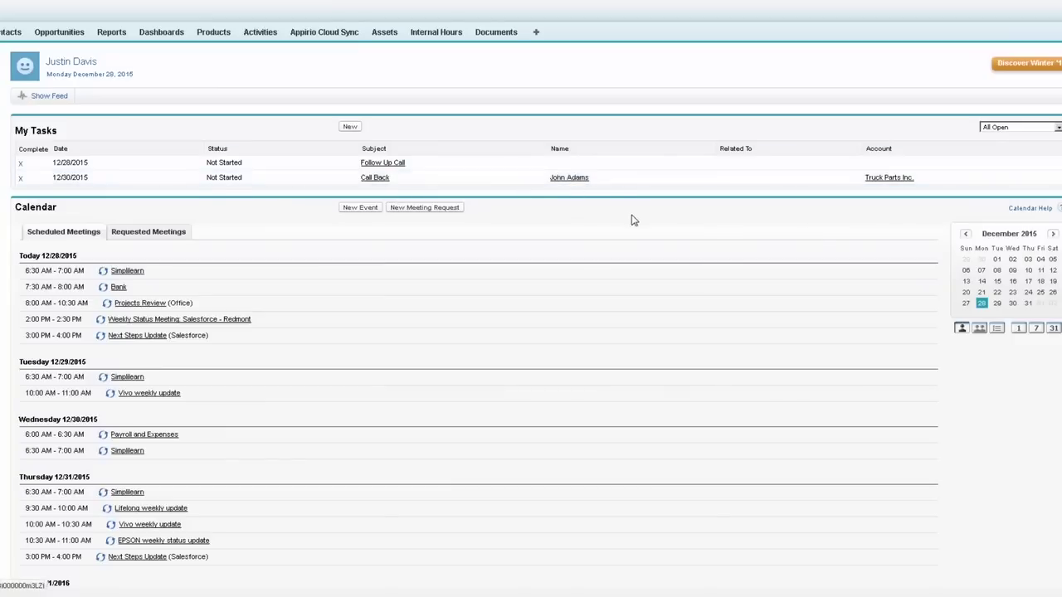
pyautogui.click(564, 179)
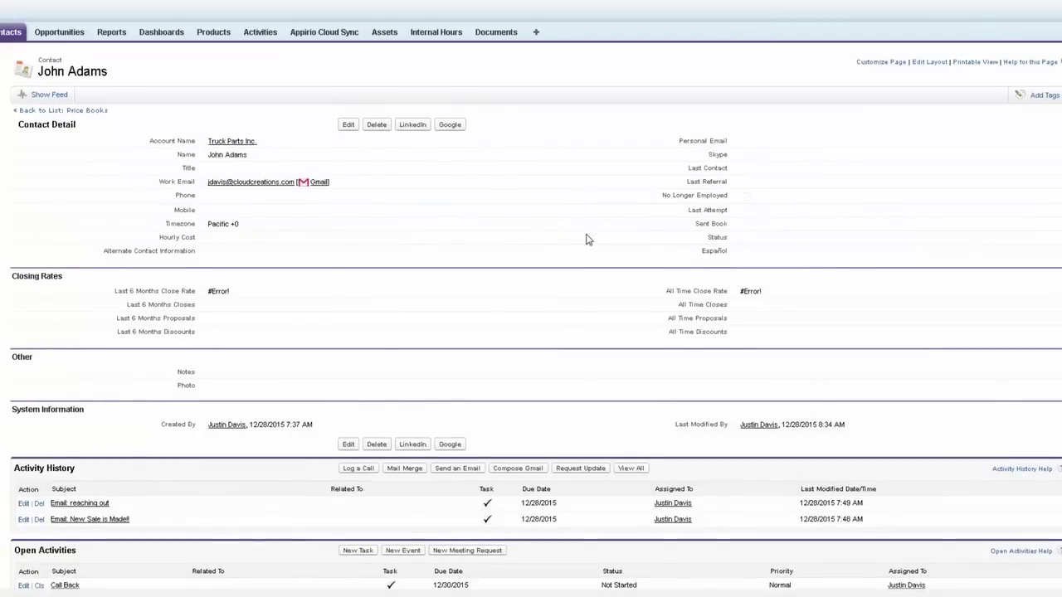
pyautogui.scroll(-3, 588, 237)
pyautogui.scroll(-3, 585, 239)
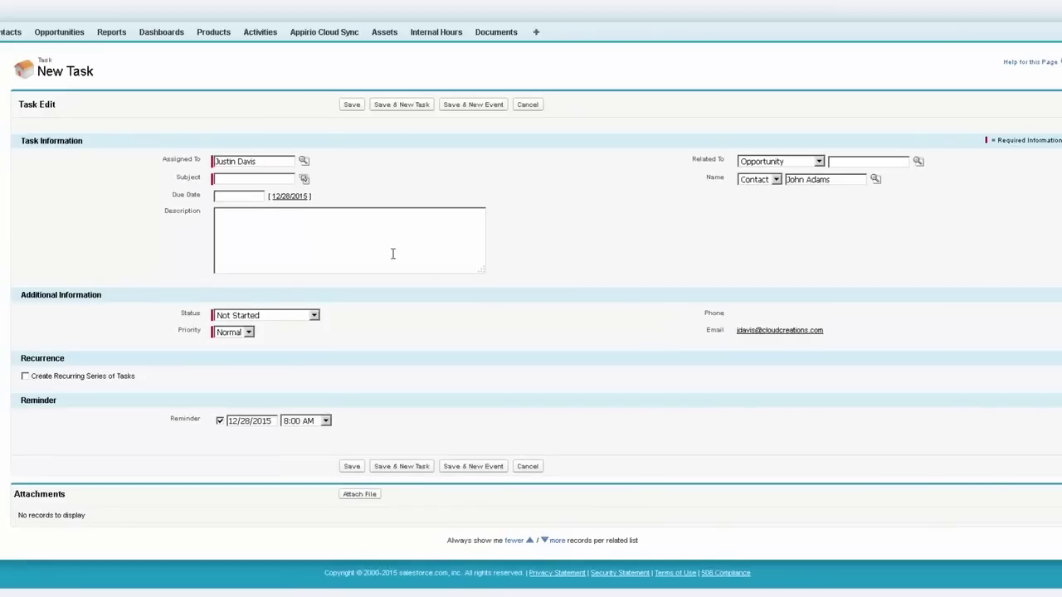
pyautogui.click(304, 179)
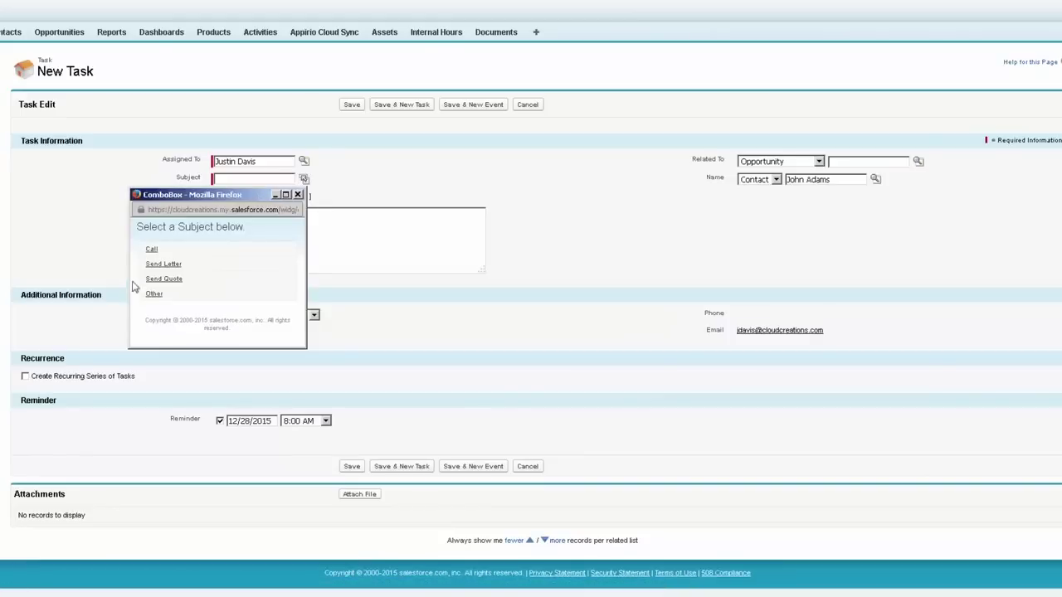
pyautogui.click(164, 264)
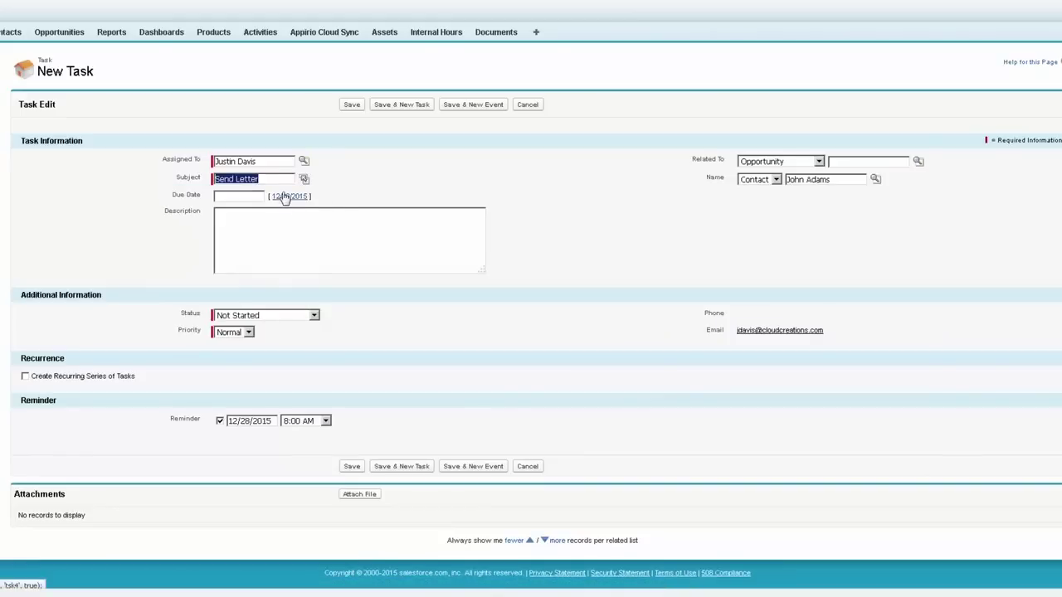
pyautogui.click(284, 196)
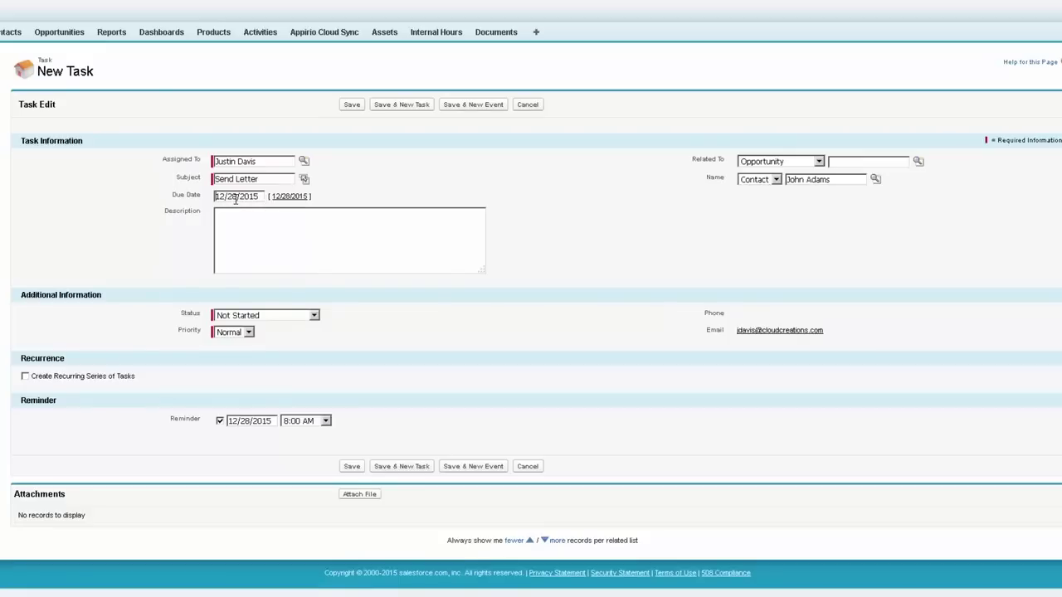
pyautogui.click(347, 105)
pyautogui.click(24, 374)
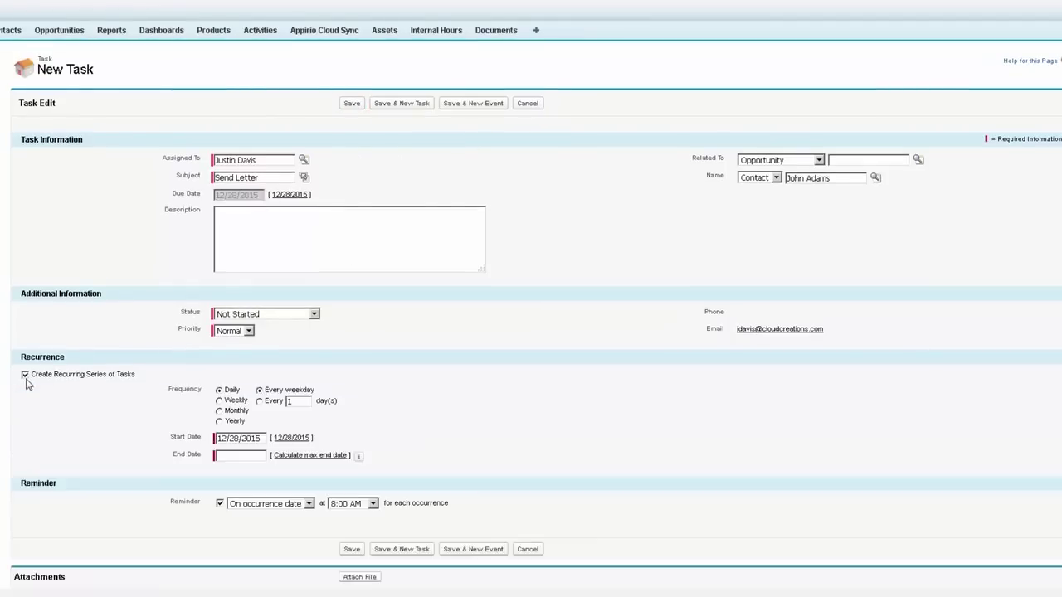
pyautogui.scroll(-2, 502, 375)
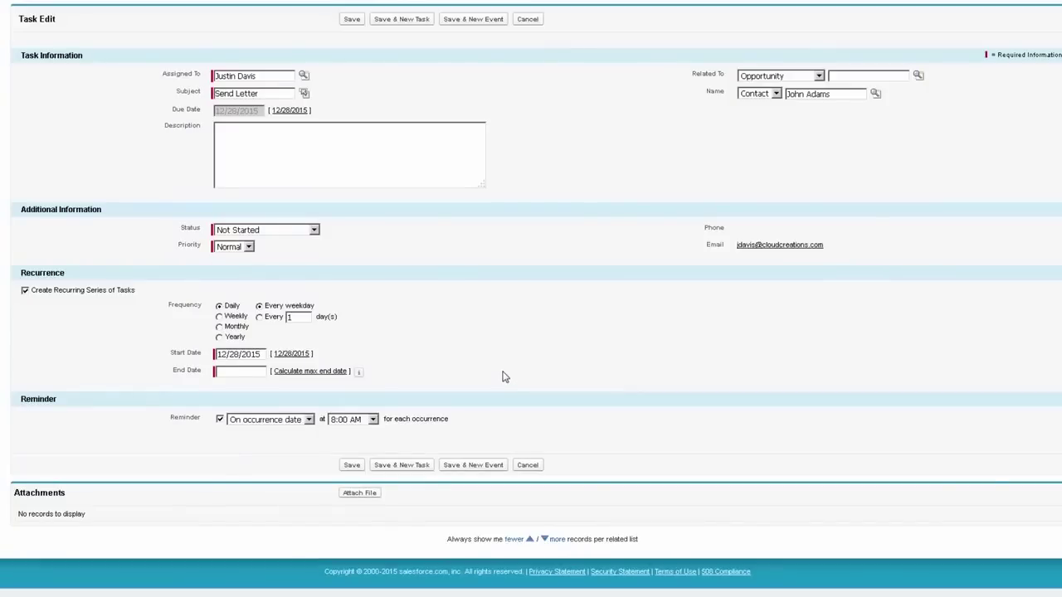
pyautogui.click(236, 317)
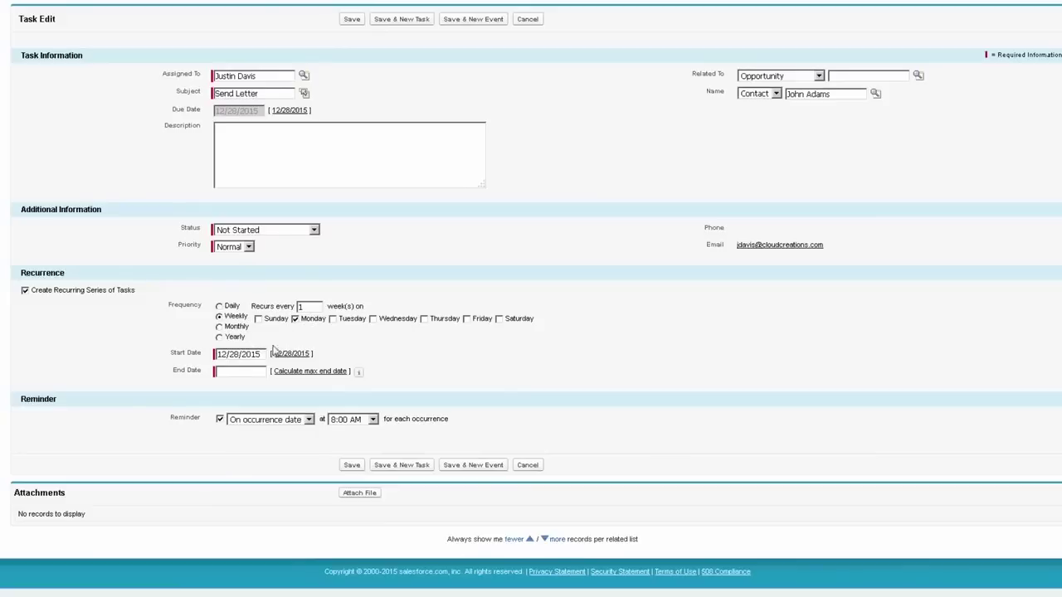
pyautogui.click(261, 372)
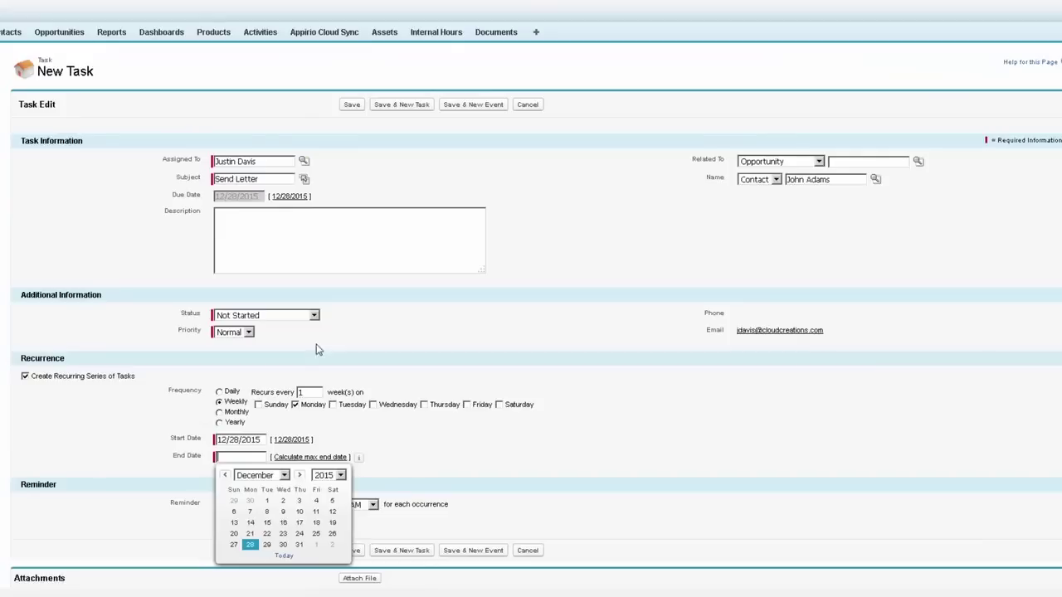
pyautogui.scroll(1, 319, 349)
pyautogui.click(525, 105)
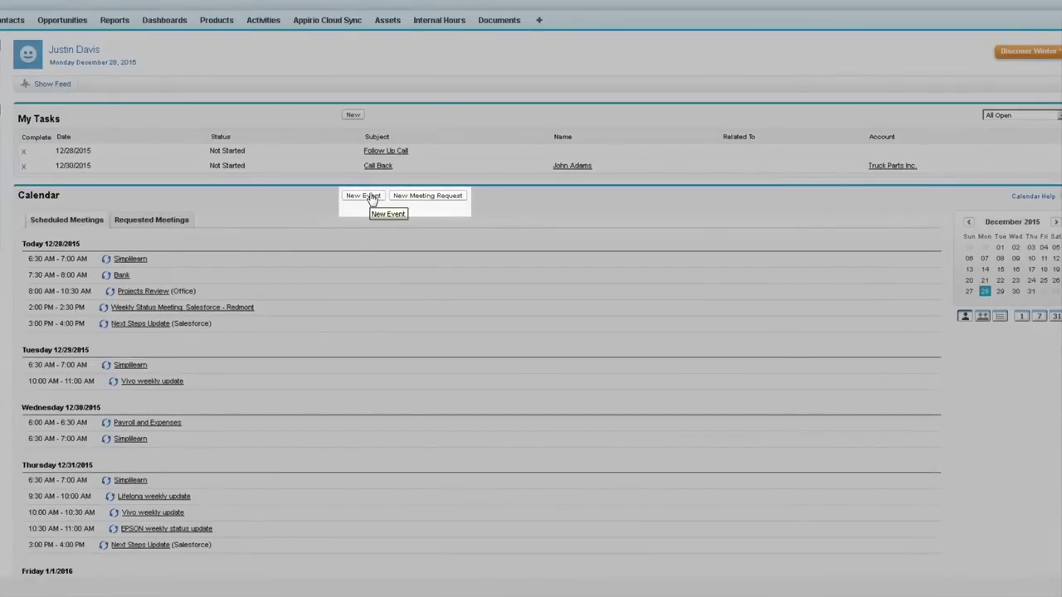
# Step: Save a 'Meeting for Proposal Review' event starting 12/30/2015 at 11:00 AM with no reminder
pyautogui.click(371, 202)
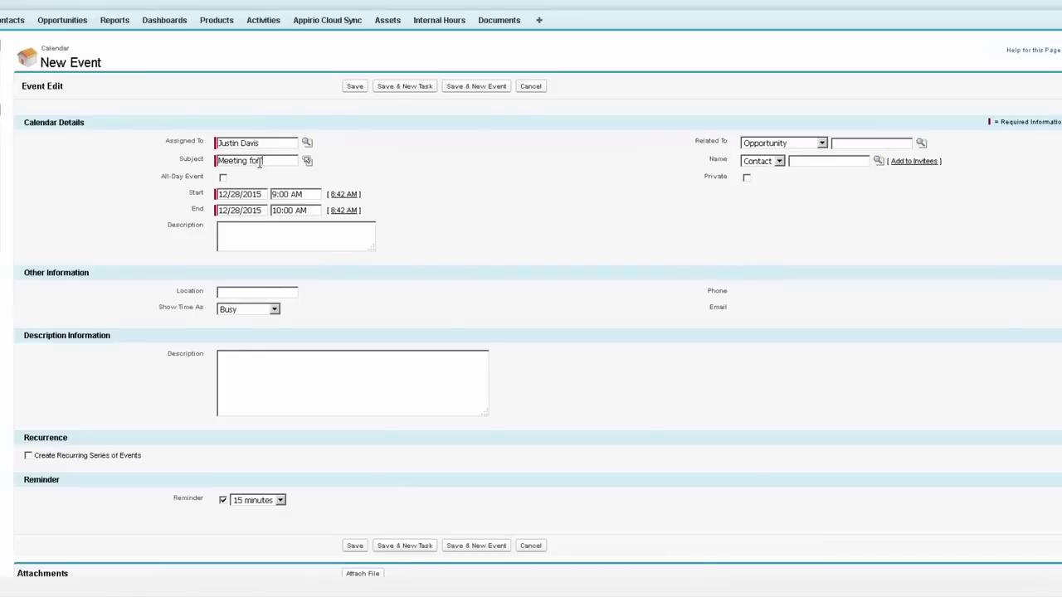
pyautogui.write('eview')
pyautogui.click(253, 196)
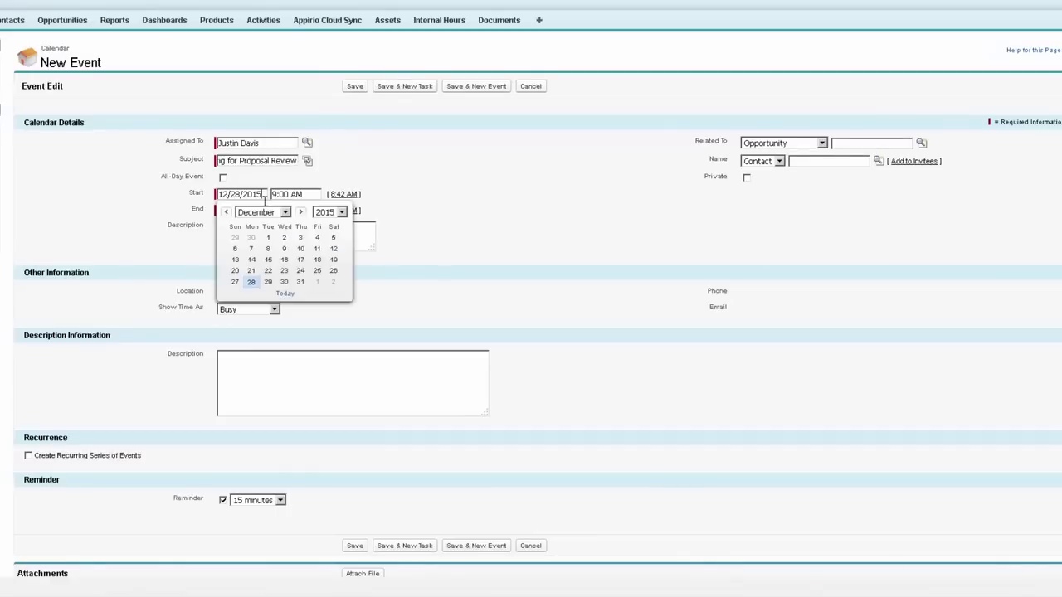
pyautogui.click(282, 283)
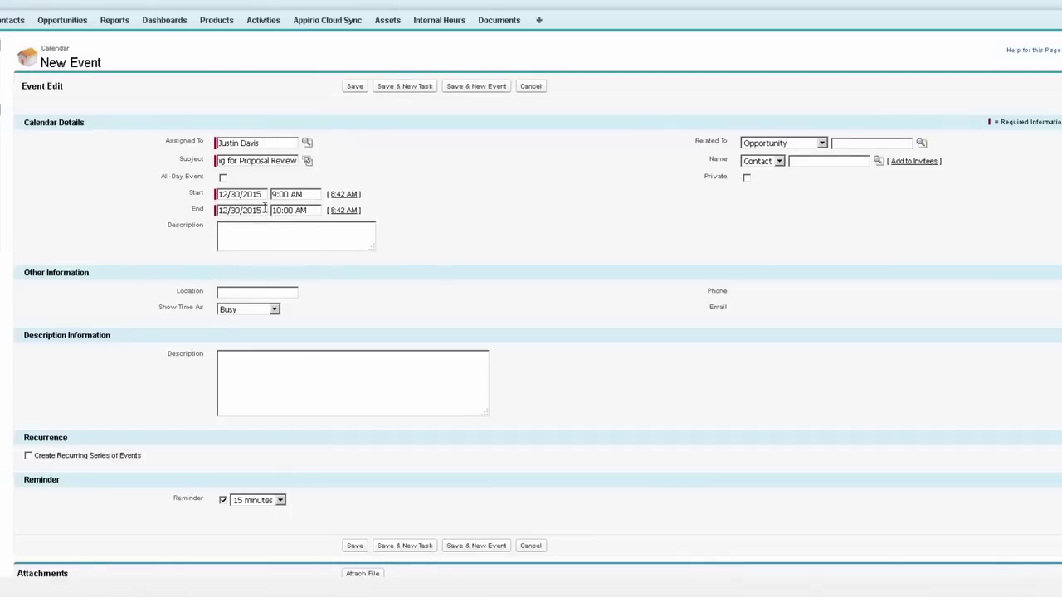
pyautogui.click(318, 194)
pyautogui.click(299, 250)
pyautogui.click(222, 500)
pyautogui.press('Return')
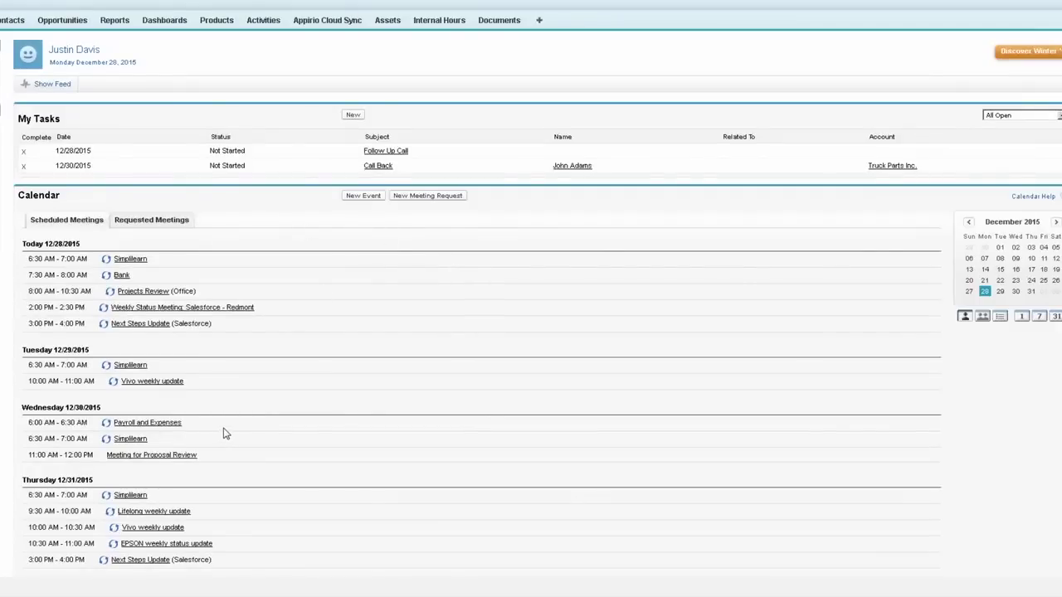
pyautogui.scroll(-3, 223, 433)
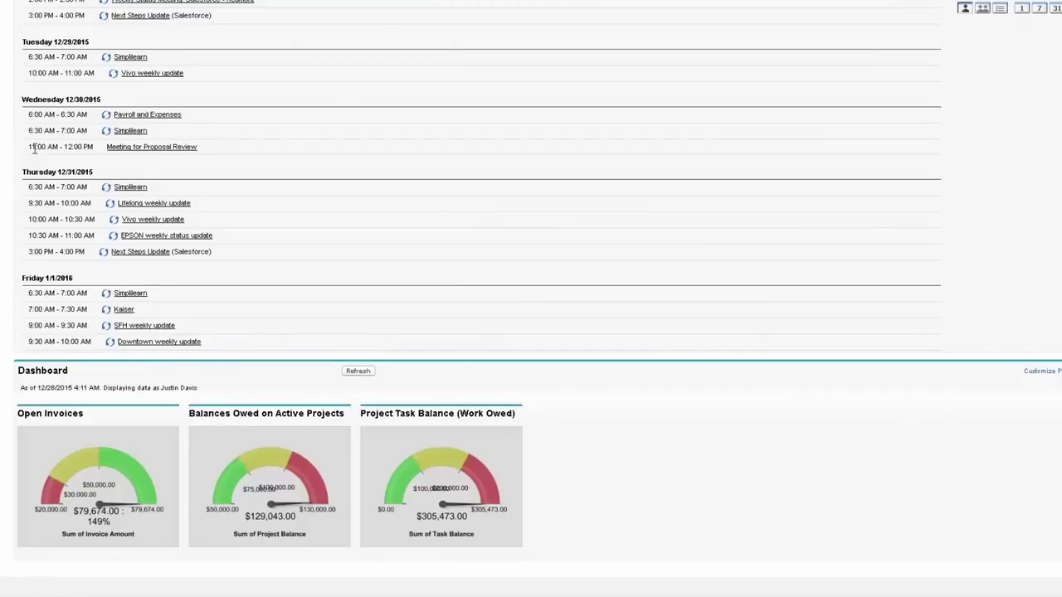
pyautogui.click(187, 148)
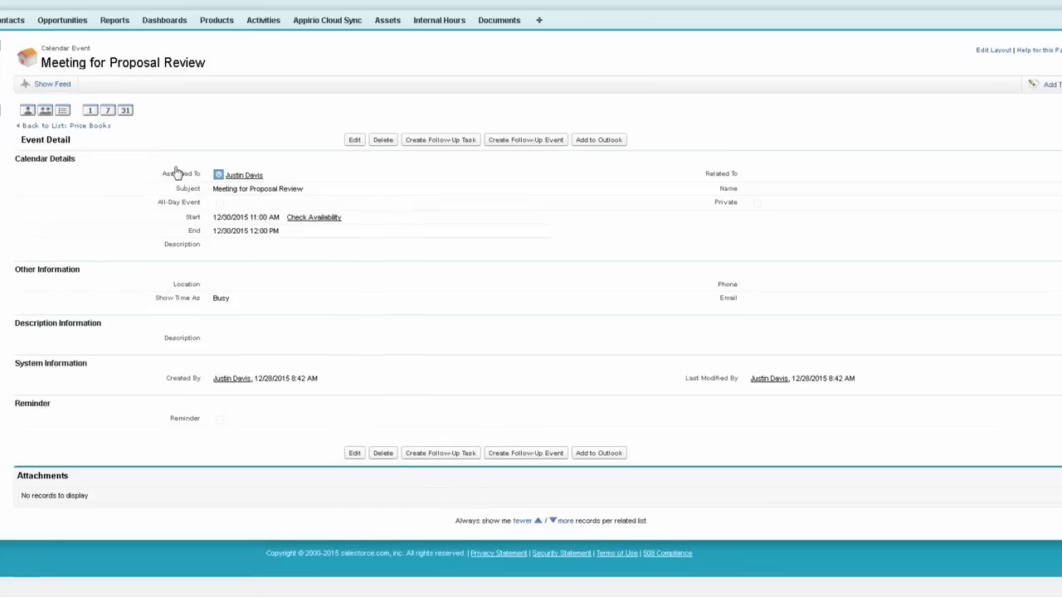
pyautogui.click(355, 140)
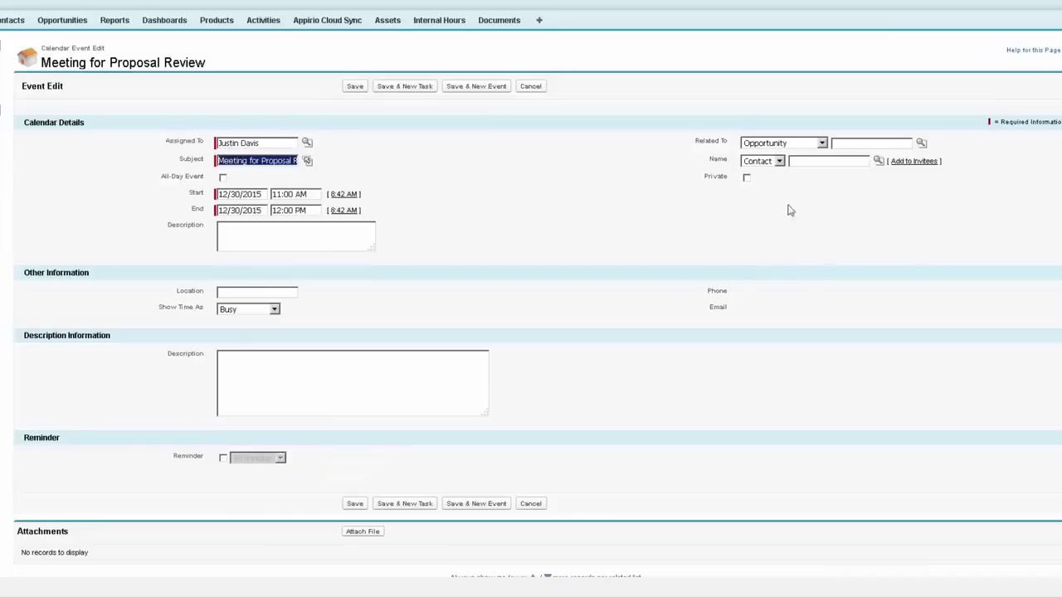
pyautogui.click(859, 161)
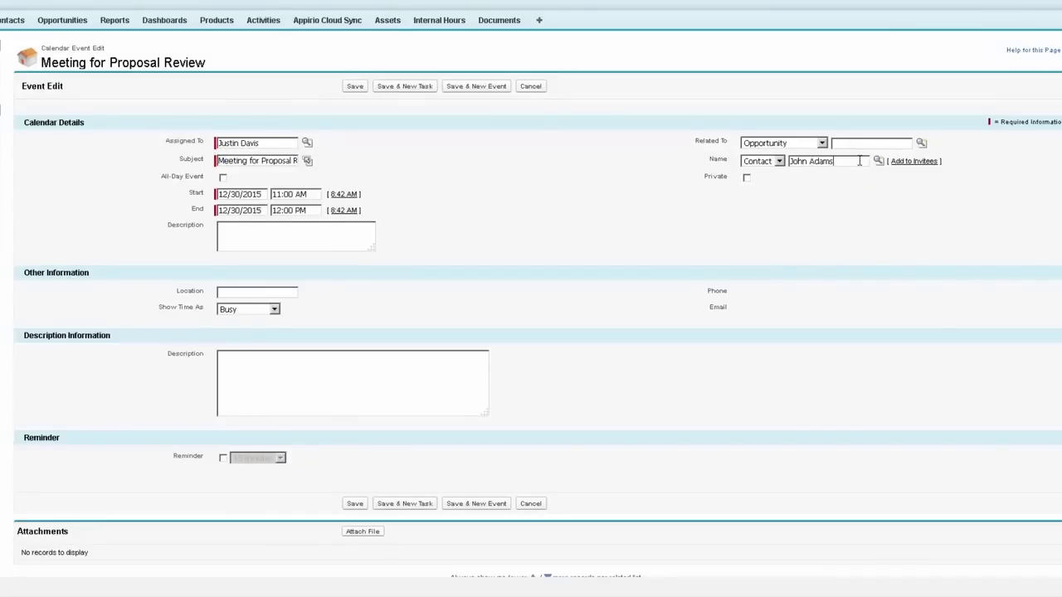
pyautogui.click(879, 162)
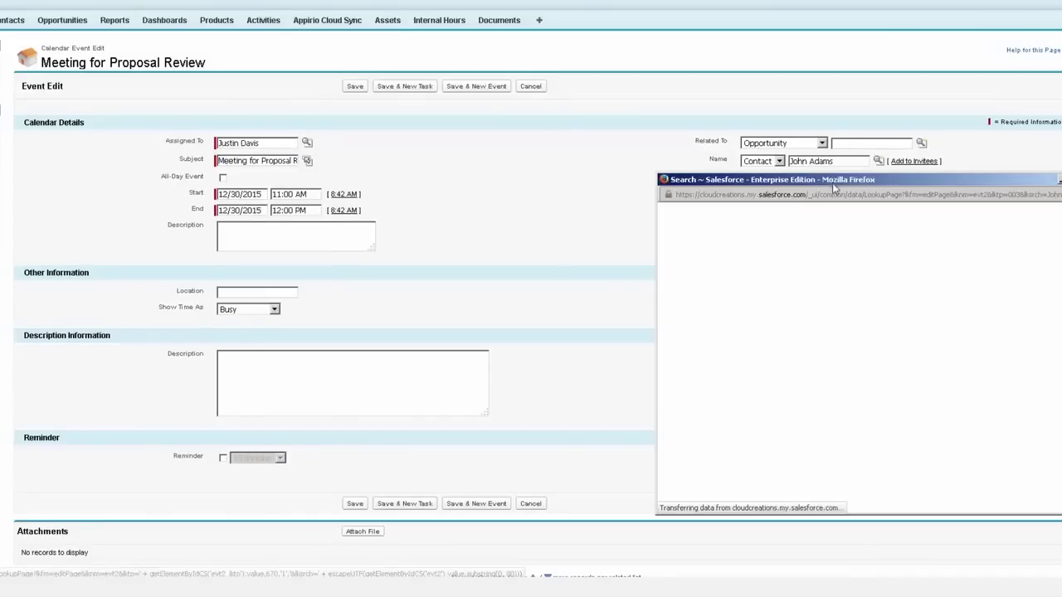
pyautogui.click(319, 241)
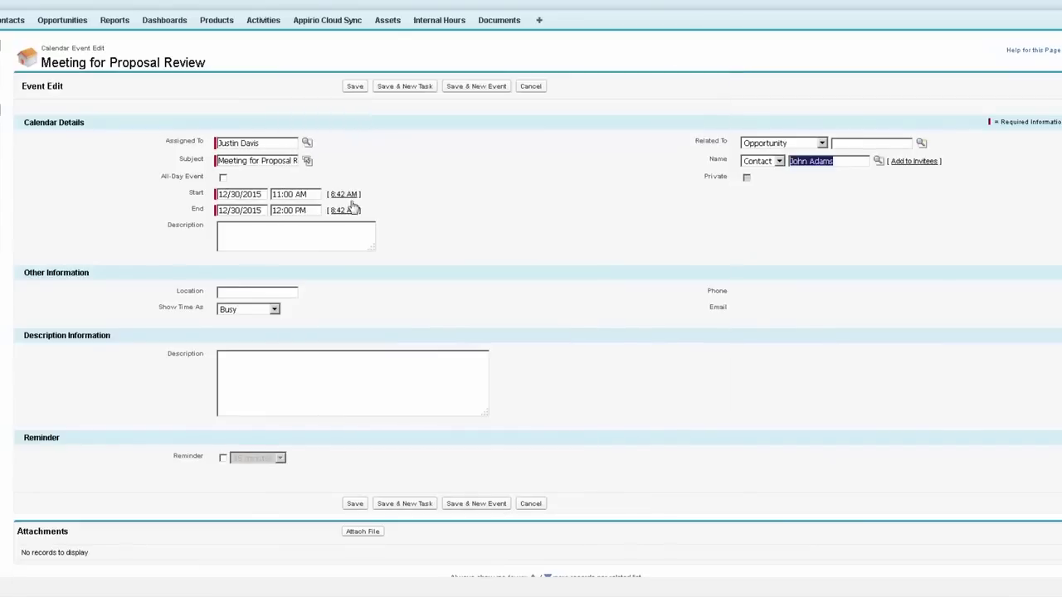
pyautogui.click(355, 86)
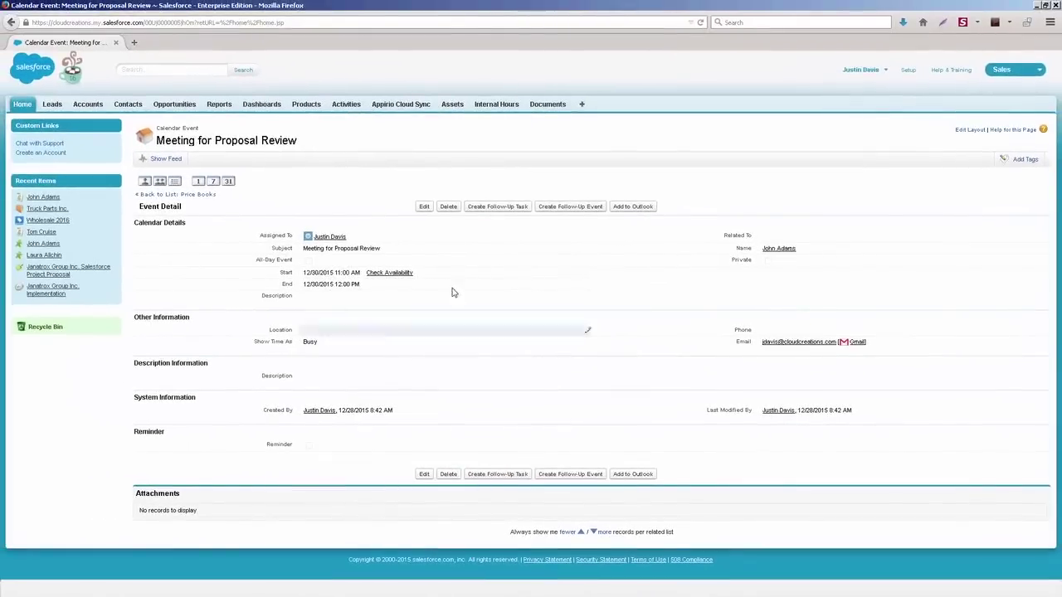
pyautogui.click(45, 198)
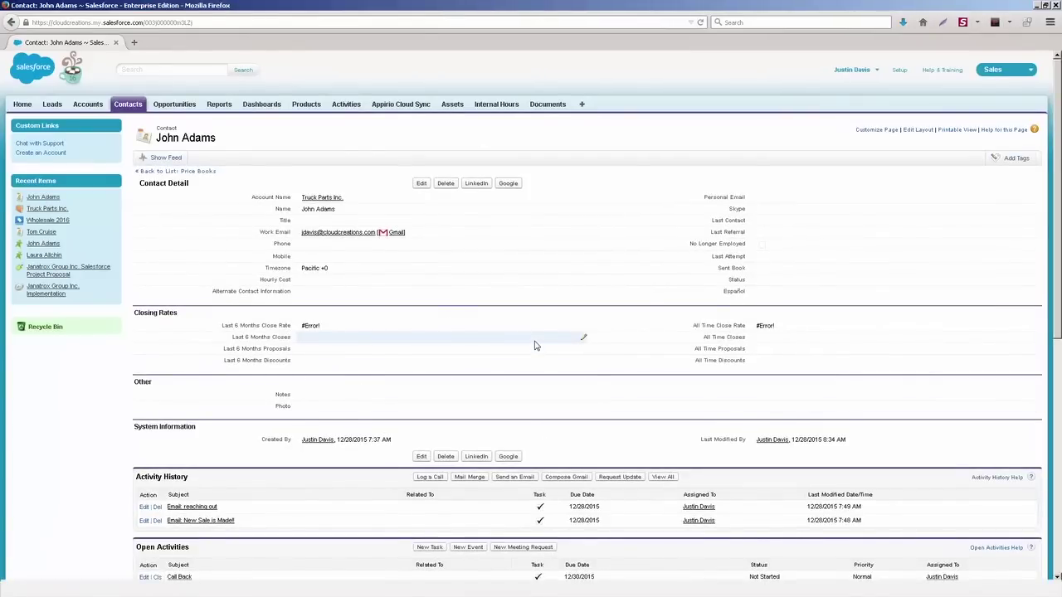
pyautogui.scroll(-3, 509, 348)
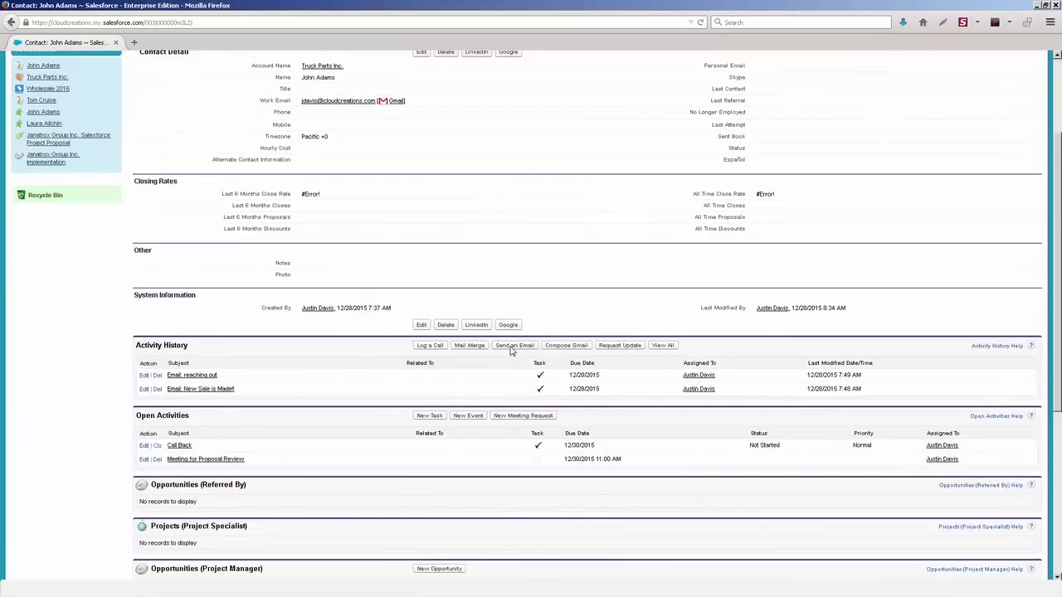
pyautogui.click(465, 417)
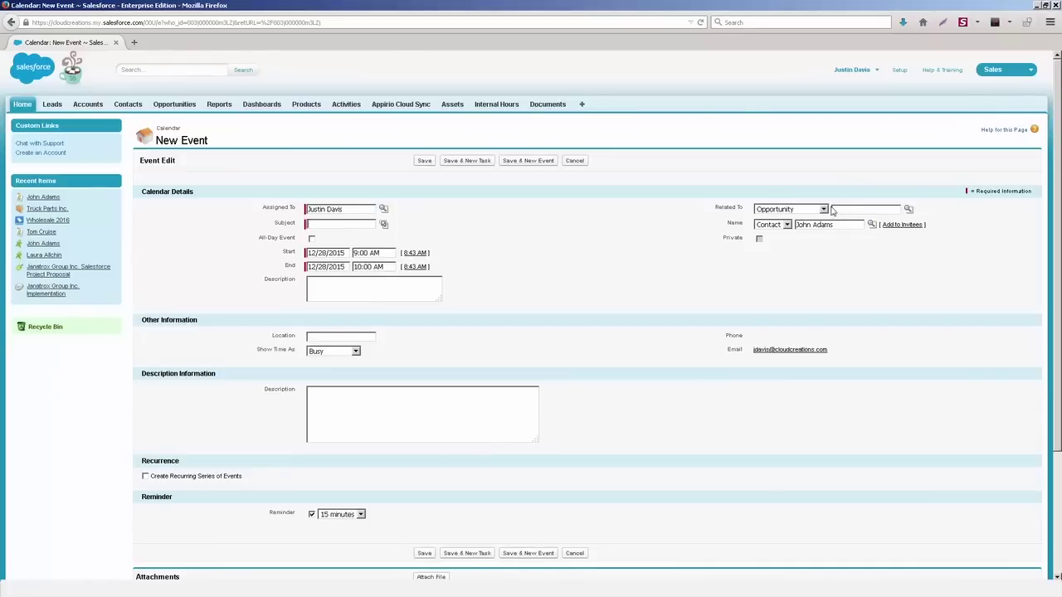
pyautogui.click(823, 211)
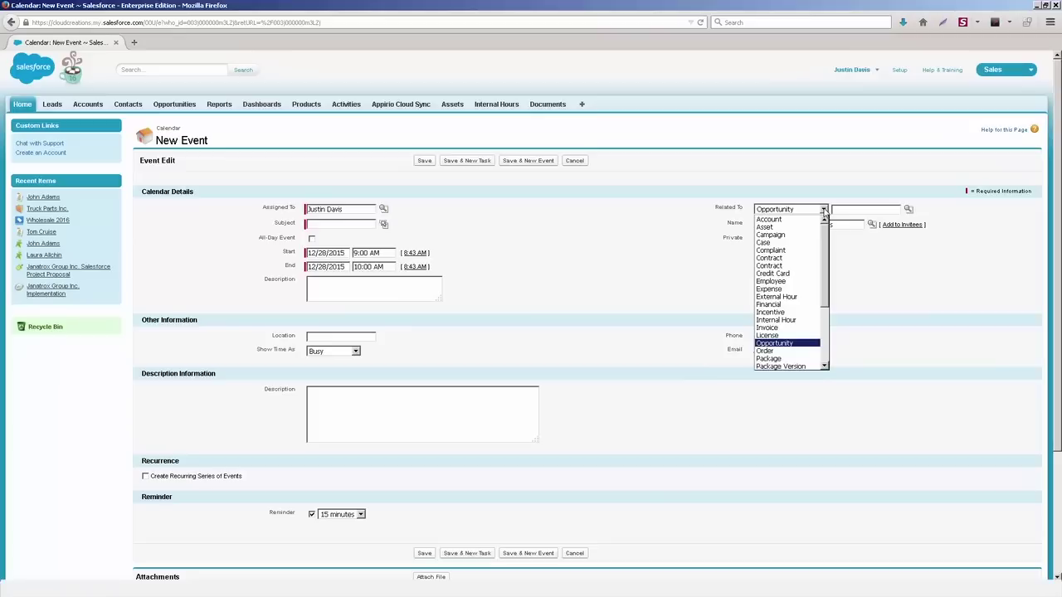
pyautogui.click(662, 239)
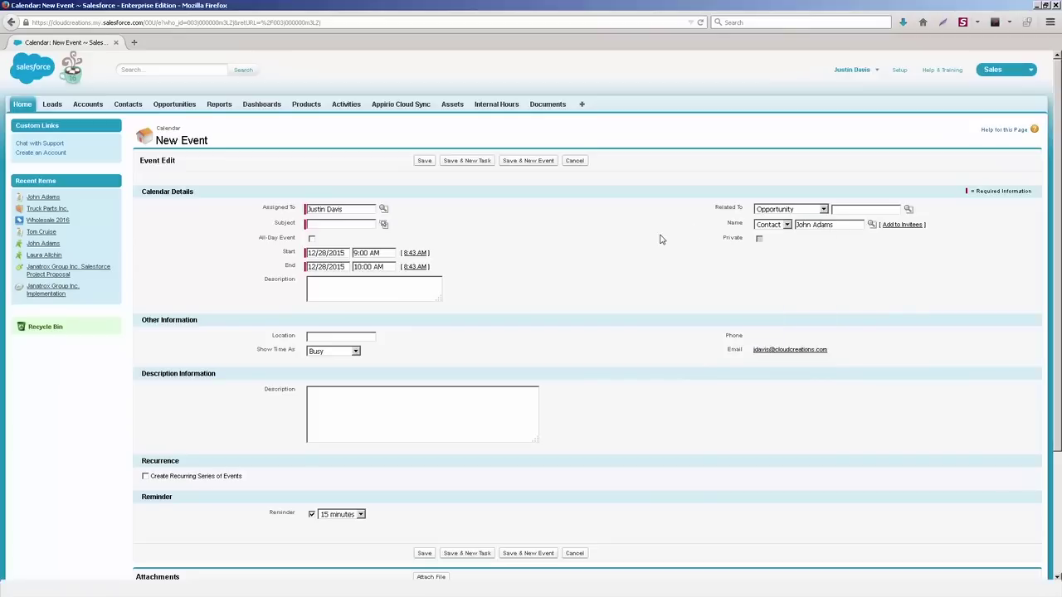
pyautogui.click(575, 160)
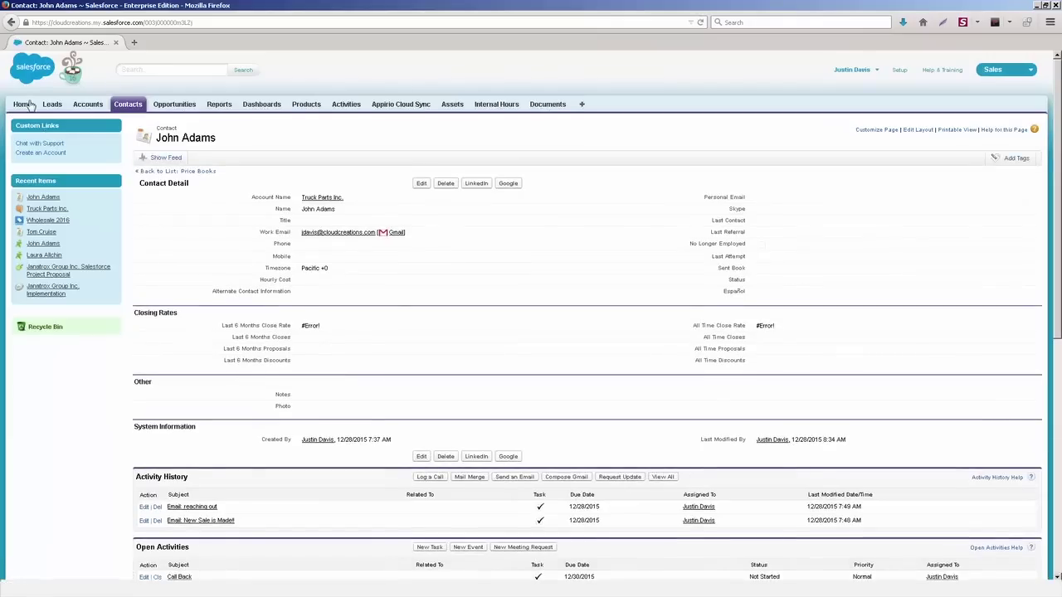
# Step: View the December 2015 multi-user calendar by day, week, month and as a list
pyautogui.click(24, 105)
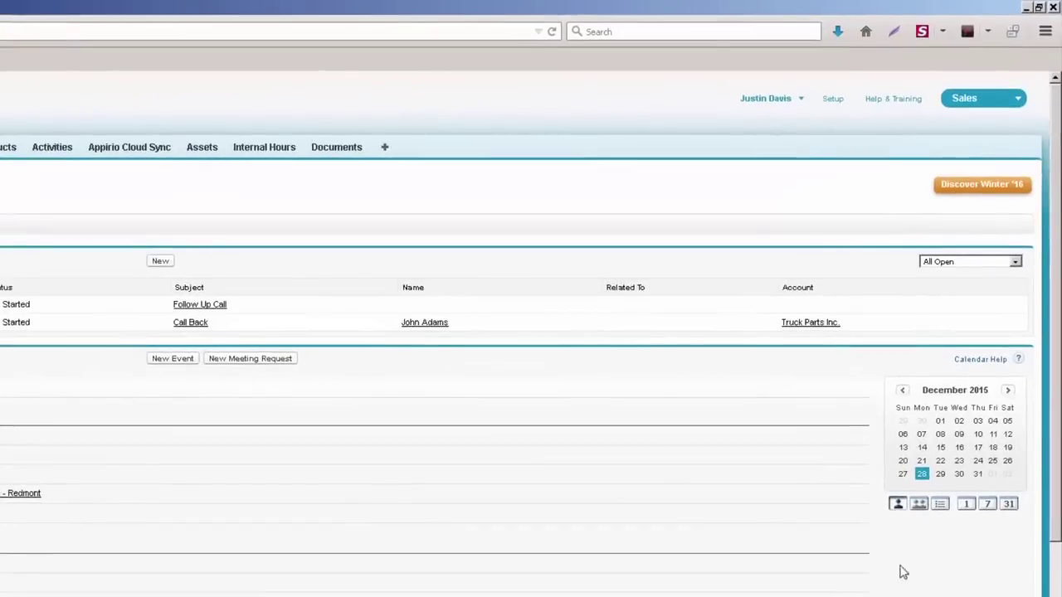
pyautogui.click(918, 504)
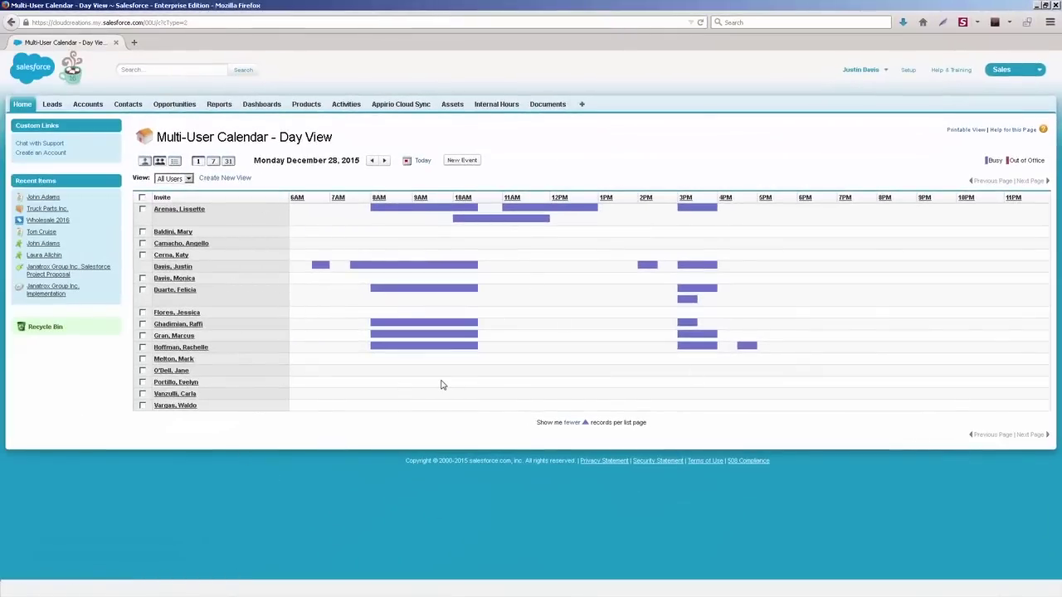
pyautogui.click(214, 163)
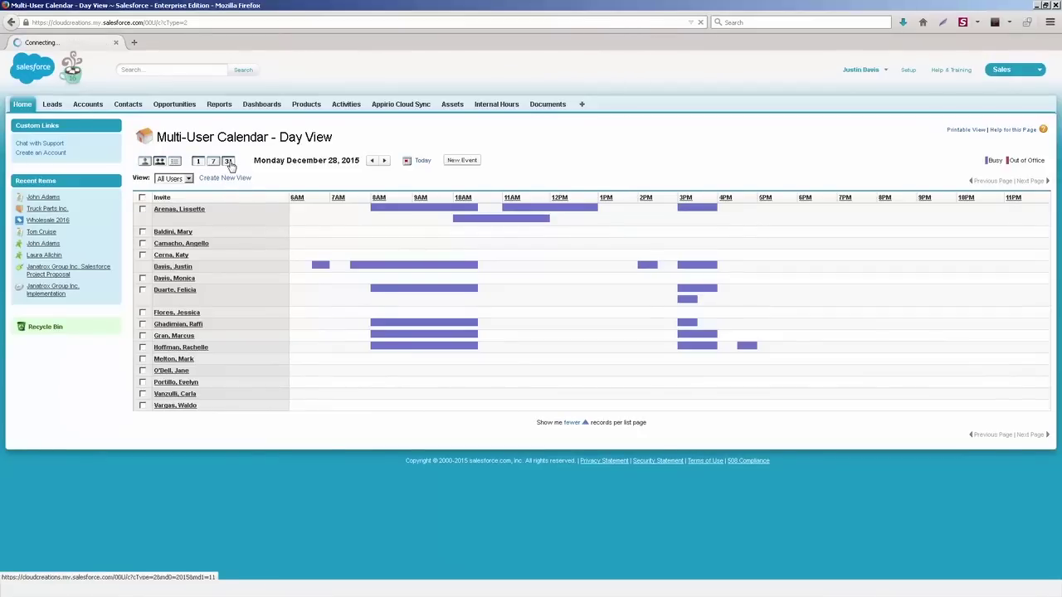
pyautogui.click(228, 163)
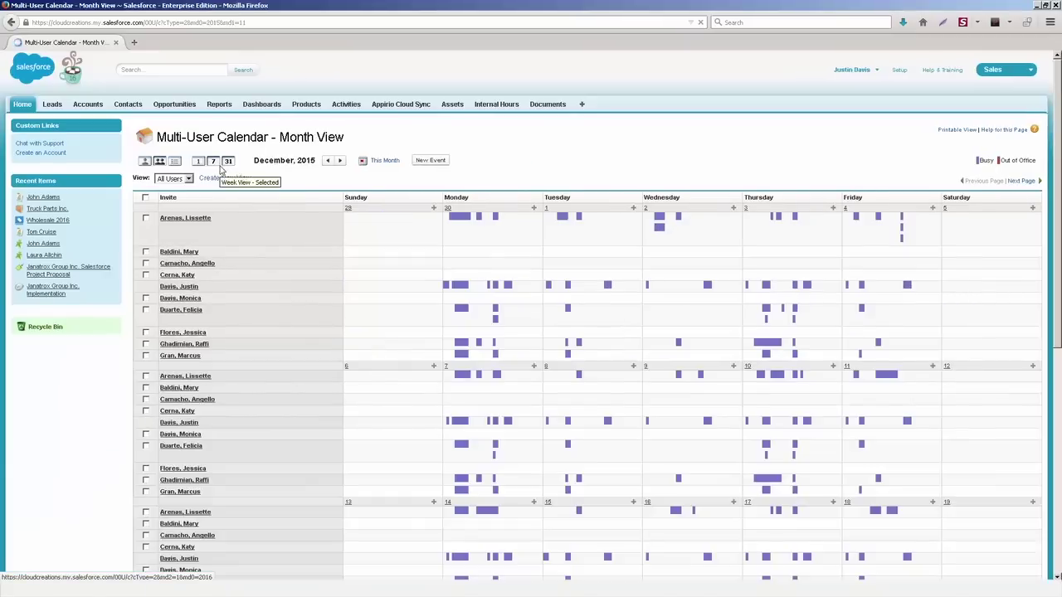
pyautogui.click(175, 163)
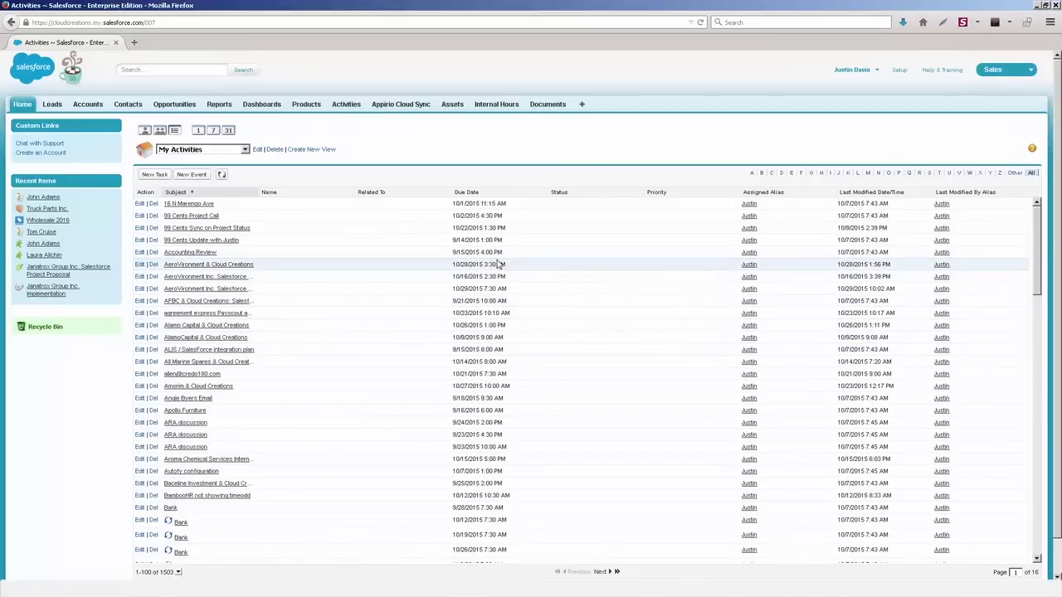
pyautogui.click(23, 103)
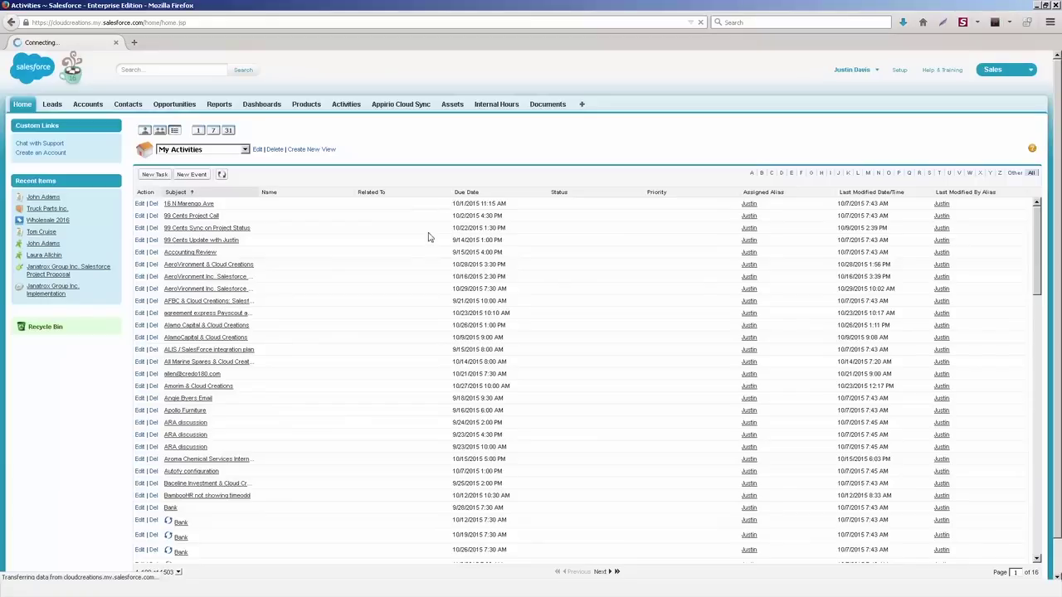
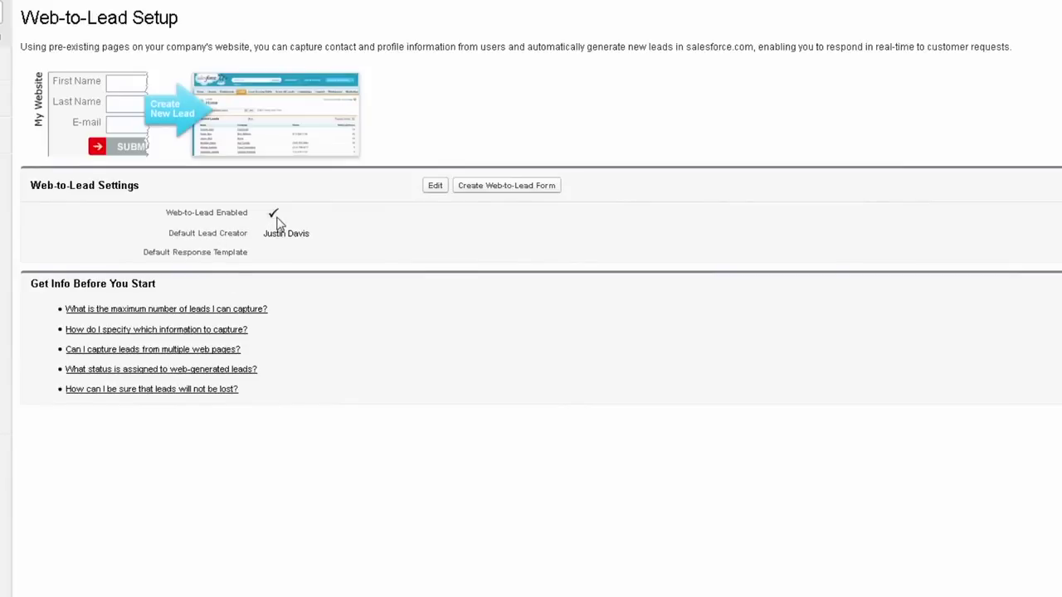
# Step: Leave the Web-to-Lead settings enabled and unchanged, then start a new Web-to-Lead form
pyautogui.click(436, 190)
pyautogui.click(278, 113)
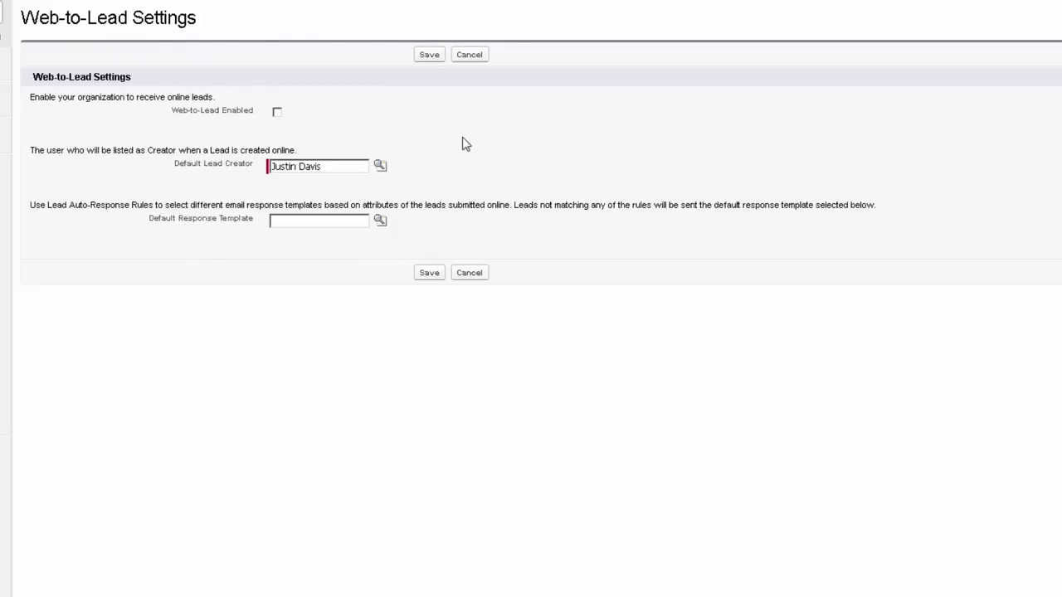
pyautogui.click(473, 56)
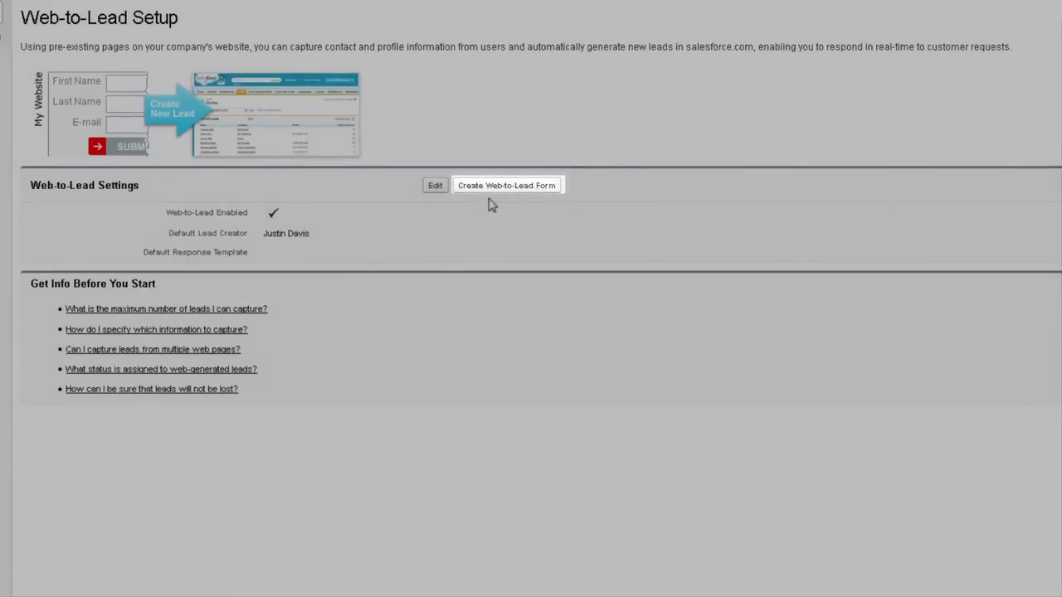
pyautogui.click(496, 187)
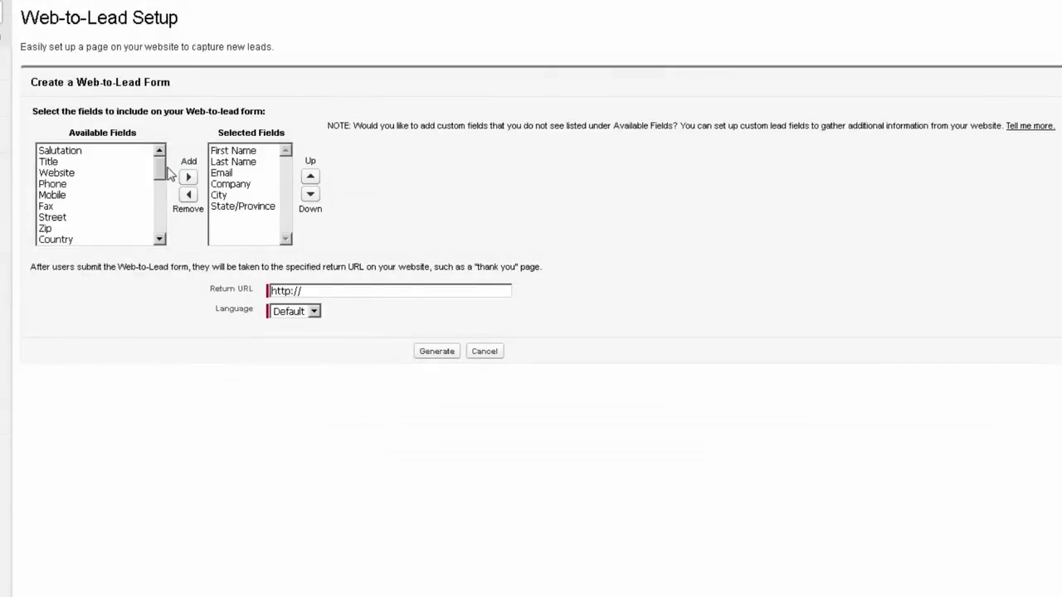
pyautogui.click(105, 153)
pyautogui.click(187, 176)
pyautogui.click(124, 161)
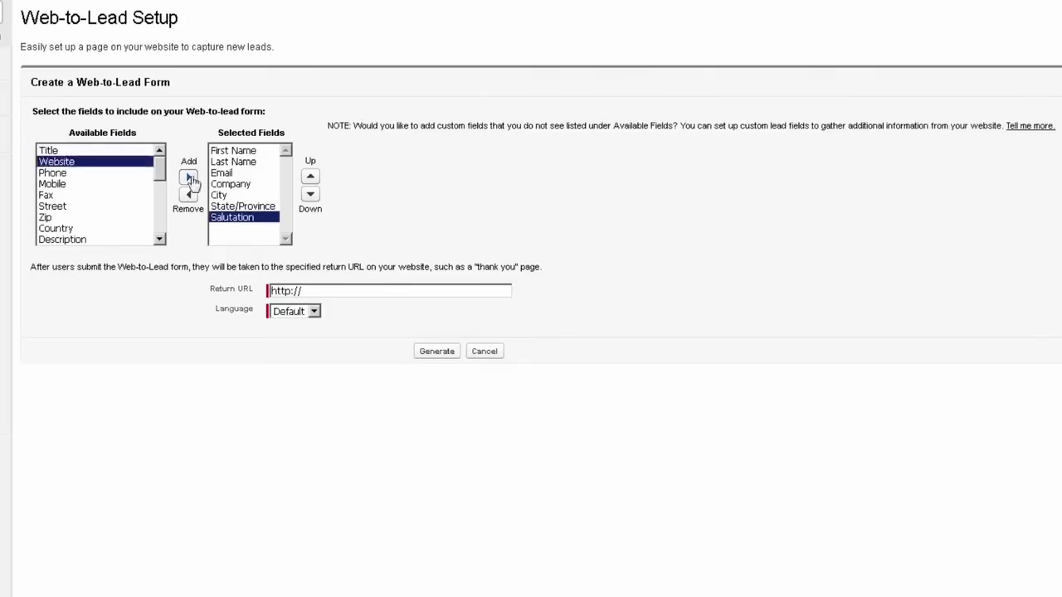
pyautogui.click(187, 176)
pyautogui.click(129, 173)
pyautogui.click(187, 177)
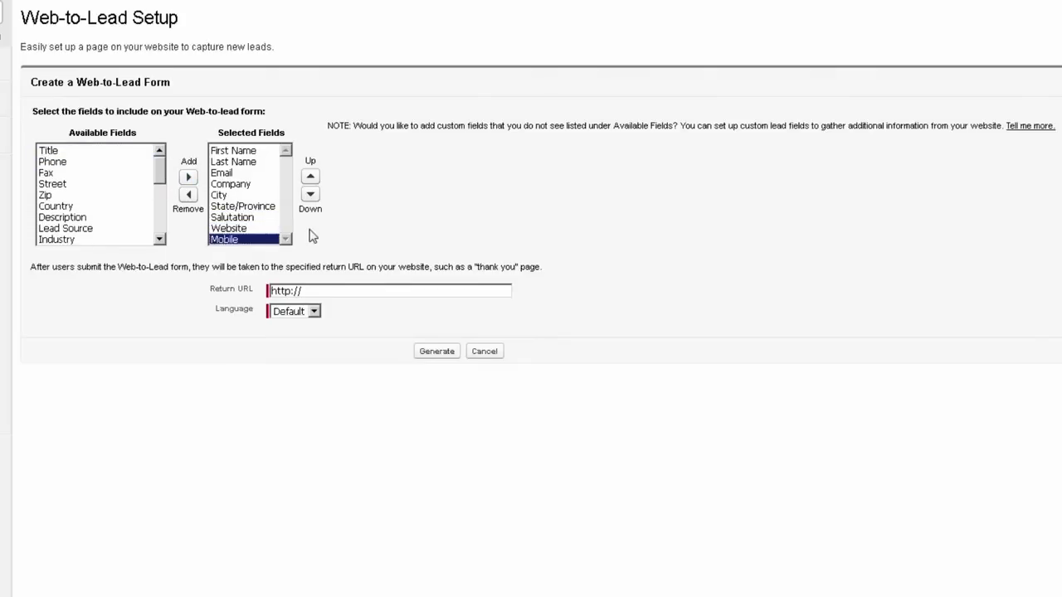
pyautogui.click(337, 295)
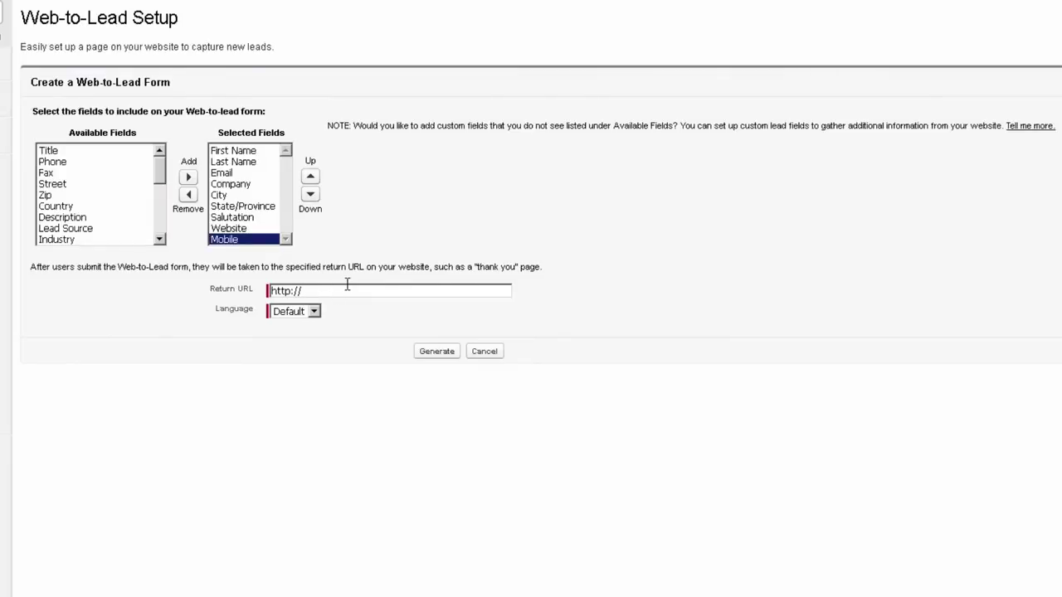
pyautogui.write('thankyou.com')
# Step: Remove Company, State/Province, Salutation and City from the selected fields
pyautogui.click(242, 184)
pyautogui.click(189, 194)
pyautogui.click(220, 196)
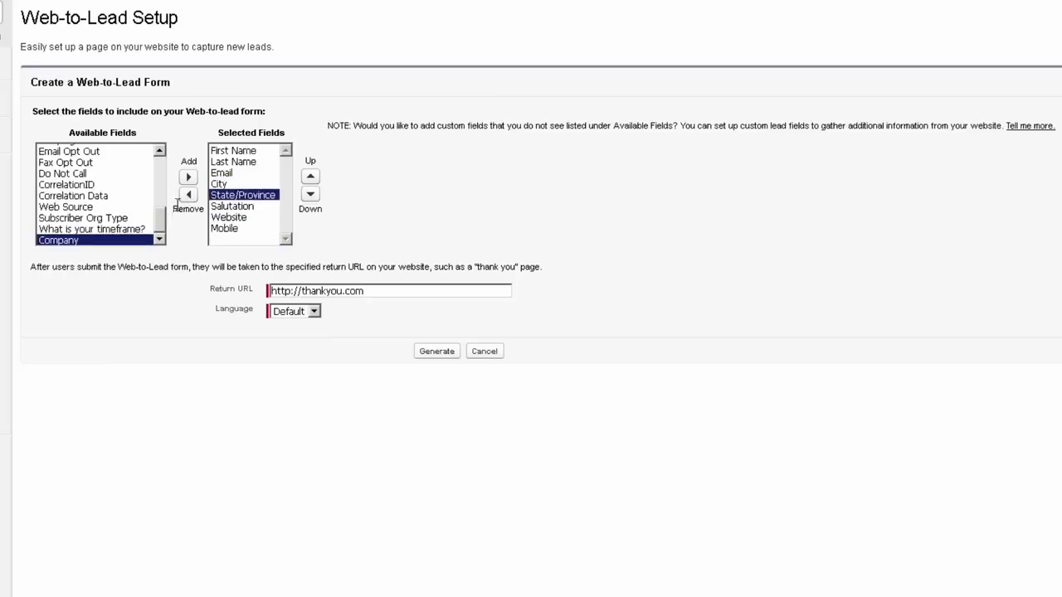
pyautogui.click(188, 194)
pyautogui.click(230, 196)
pyautogui.click(189, 194)
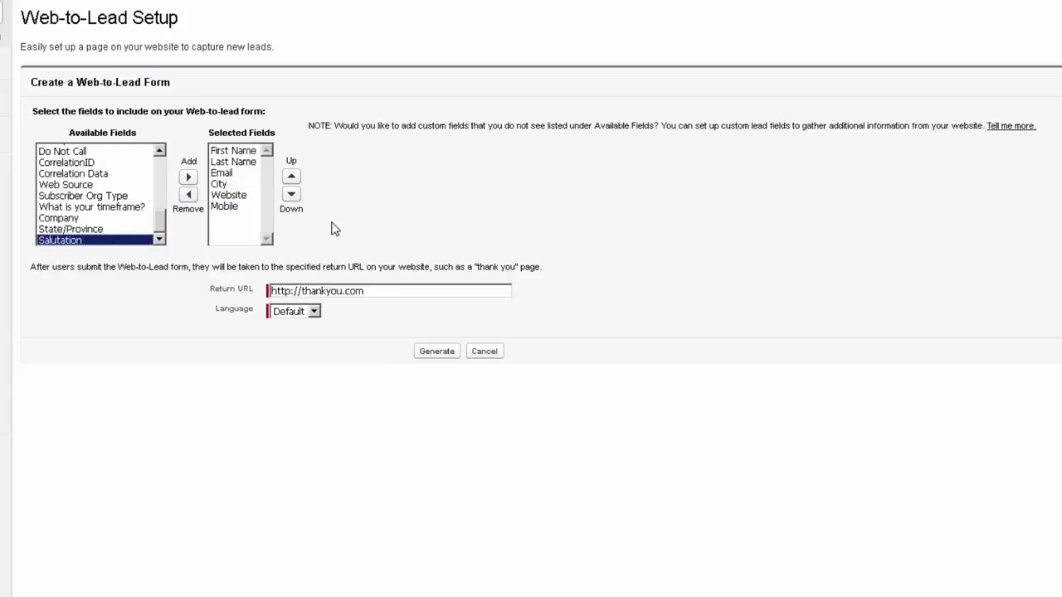
pyautogui.click(231, 183)
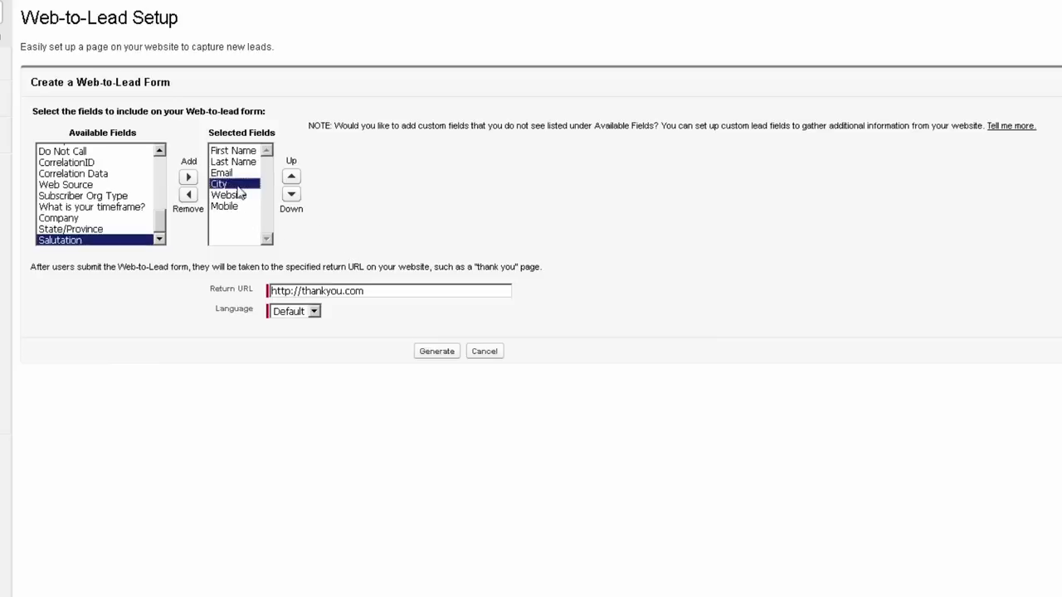
pyautogui.click(189, 194)
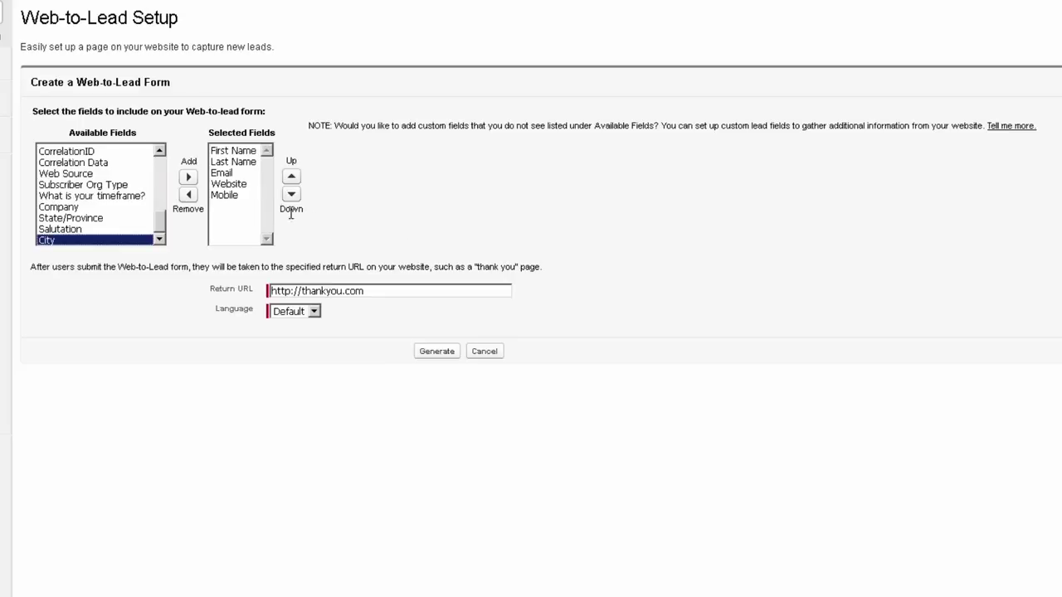
# Step: Re-add State/Province right after Last Name and generate the form's HTML
pyautogui.click(107, 219)
pyautogui.click(186, 179)
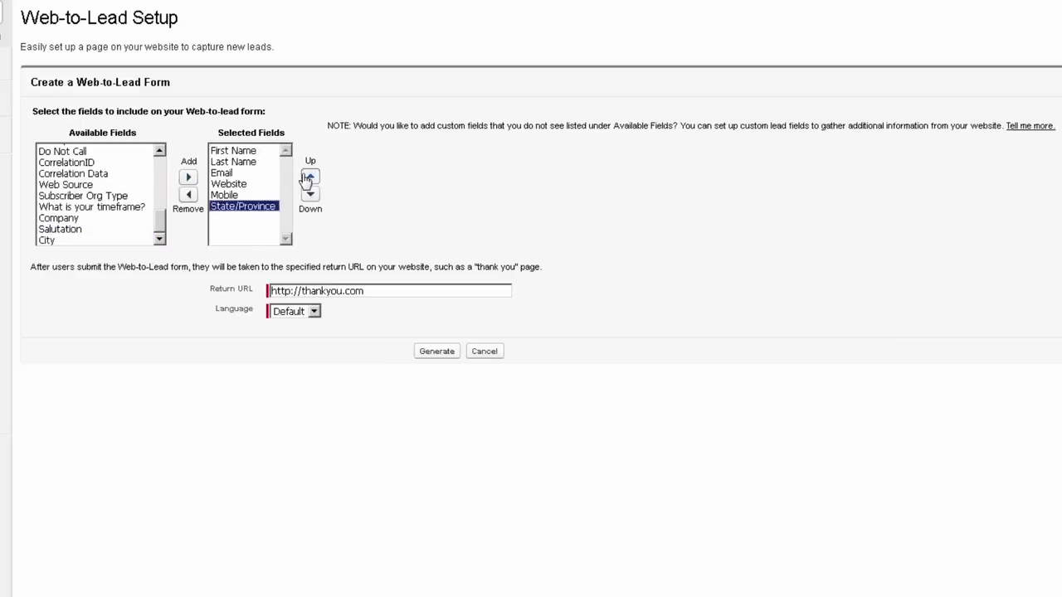
pyautogui.click(309, 177)
pyautogui.click(308, 176)
pyautogui.click(309, 176)
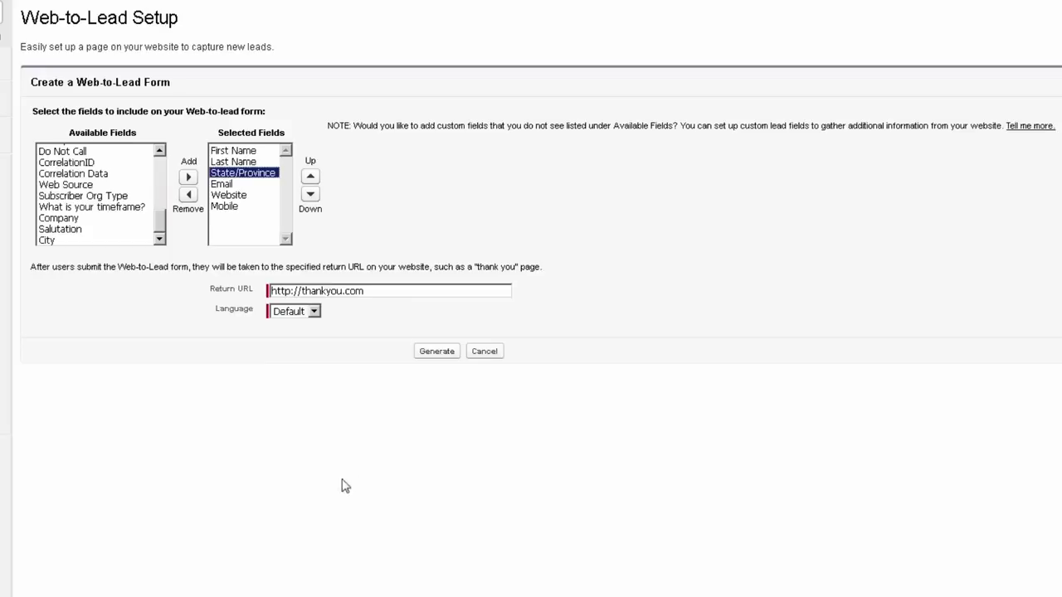
pyautogui.click(438, 352)
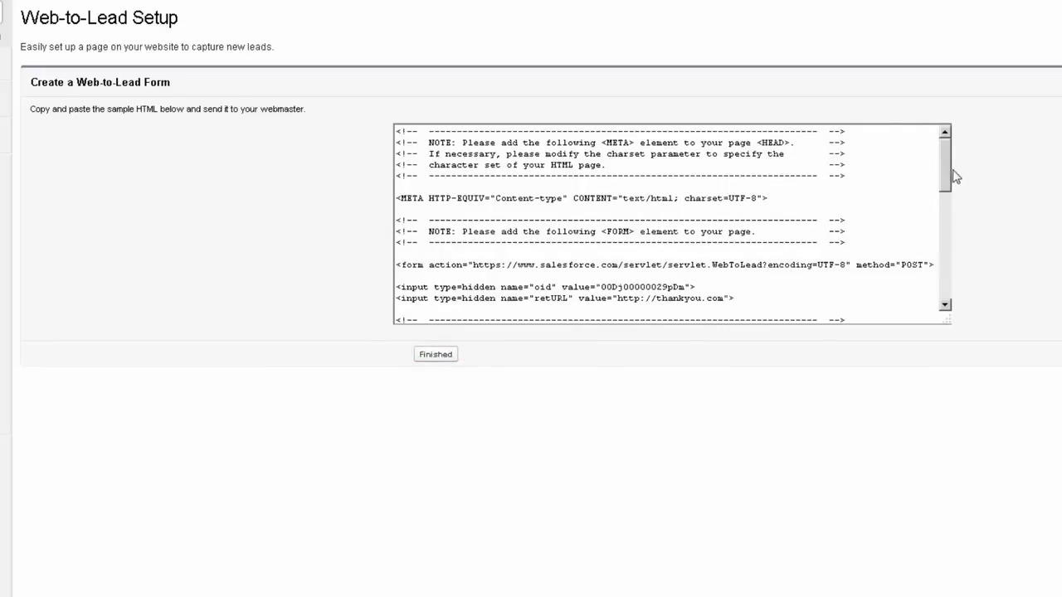
# Step: Scroll through the generated HTML, highlight the organisation ID, and enlarge the code box
pyautogui.moveTo(948, 172); pyautogui.dragTo(924, 147)
pyautogui.moveTo(946, 151); pyautogui.dragTo(940, 175)
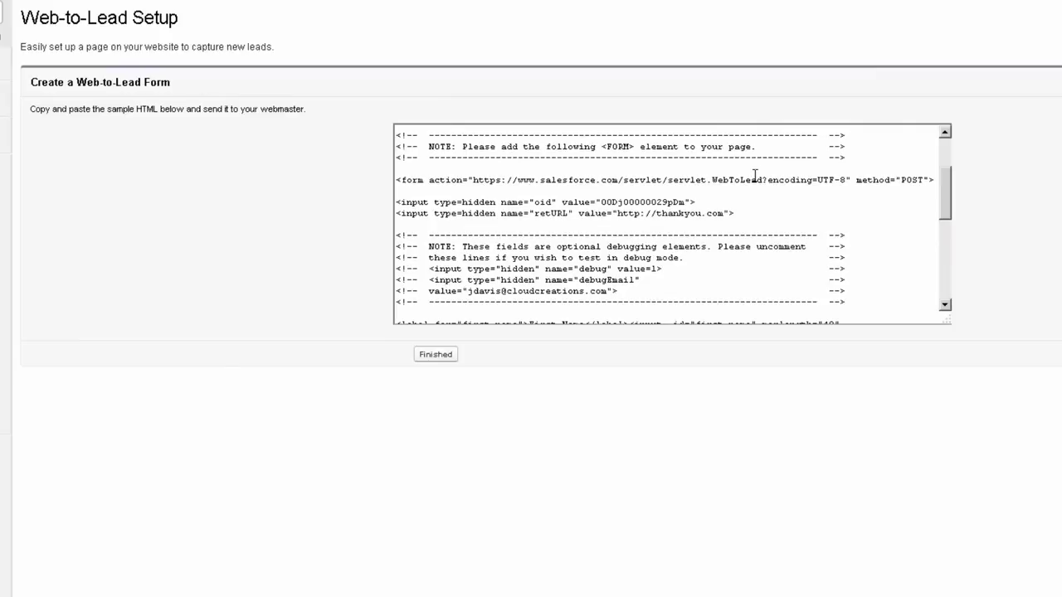
pyautogui.doubleClick(624, 202)
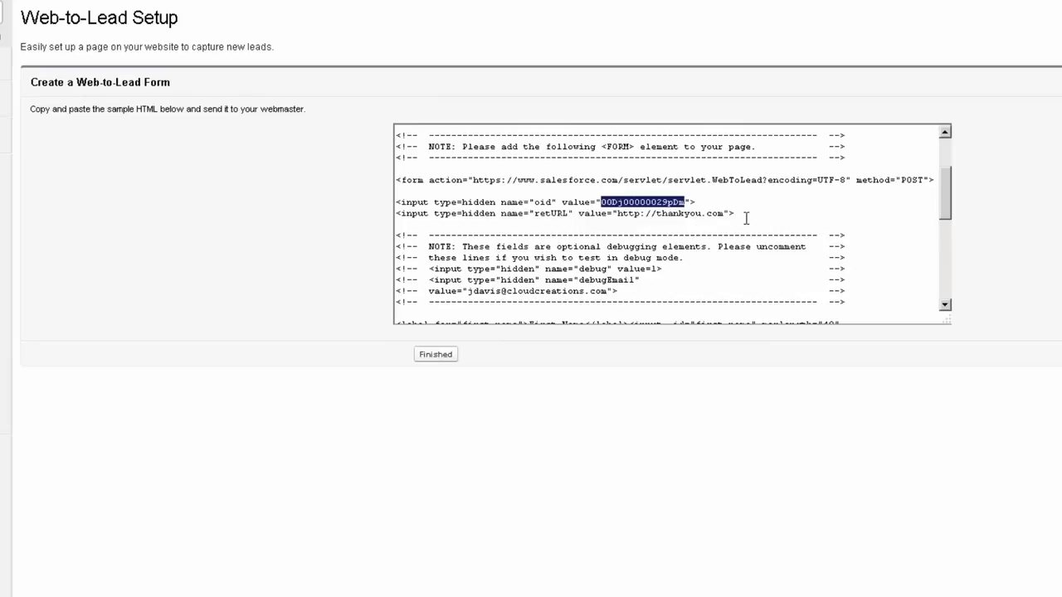
pyautogui.moveTo(747, 218); pyautogui.dragTo(652, 217)
pyautogui.click(760, 193)
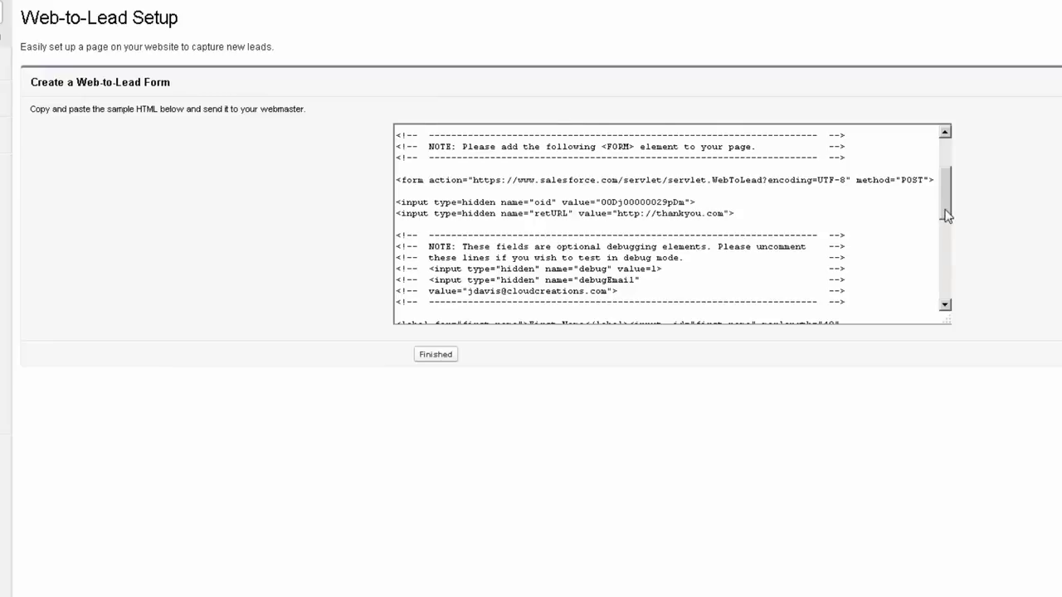
pyautogui.moveTo(947, 215); pyautogui.dragTo(945, 182)
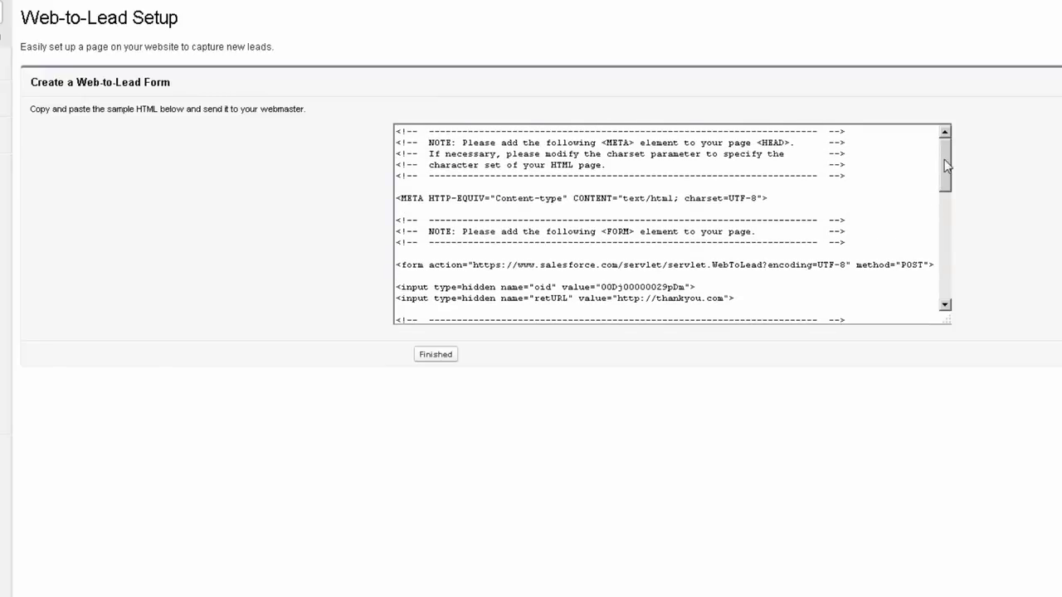
pyautogui.moveTo(943, 160); pyautogui.dragTo(937, 246)
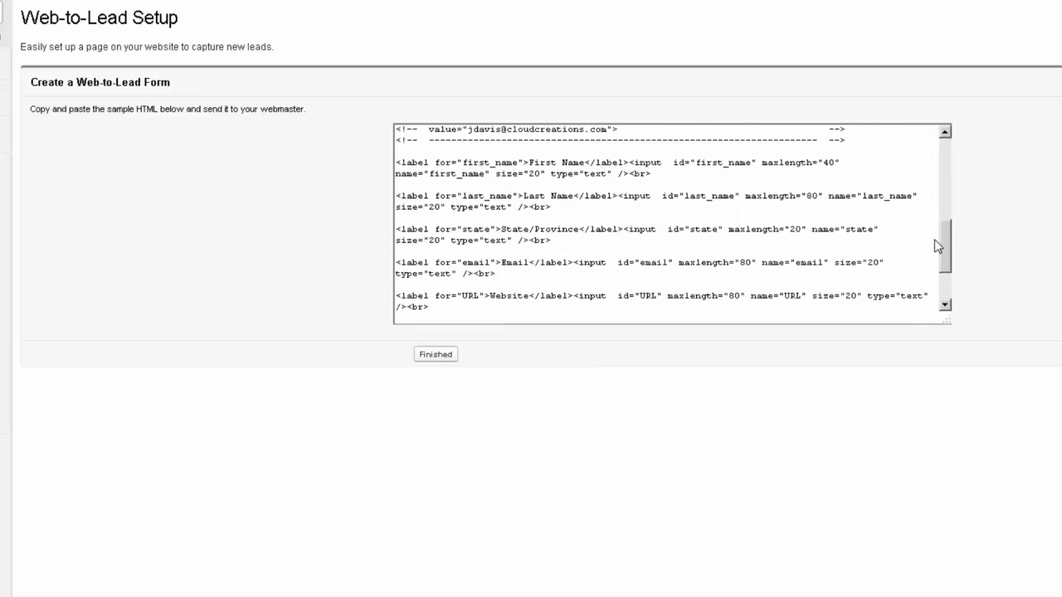
pyautogui.moveTo(945, 319); pyautogui.dragTo(965, 336)
pyautogui.scroll(-2, 928, 250)
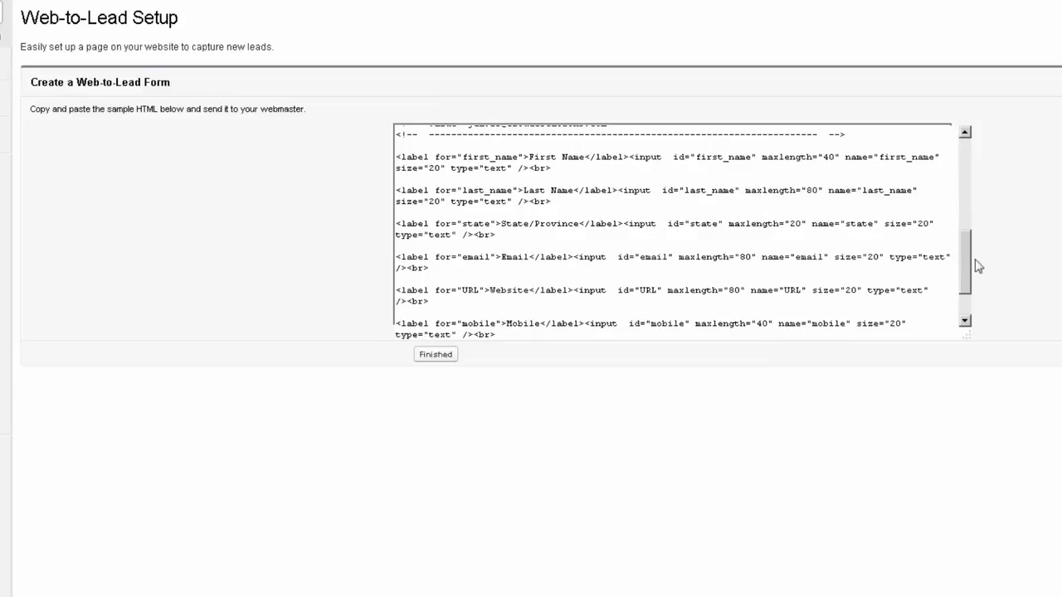
pyautogui.moveTo(960, 256); pyautogui.dragTo(964, 296)
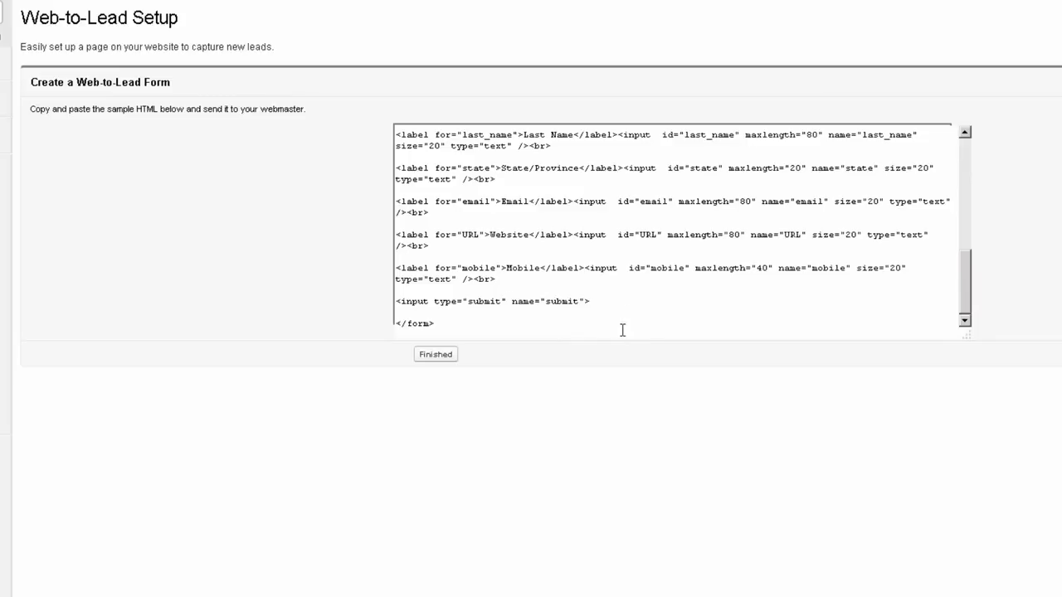
pyautogui.scroll(15, 621, 325)
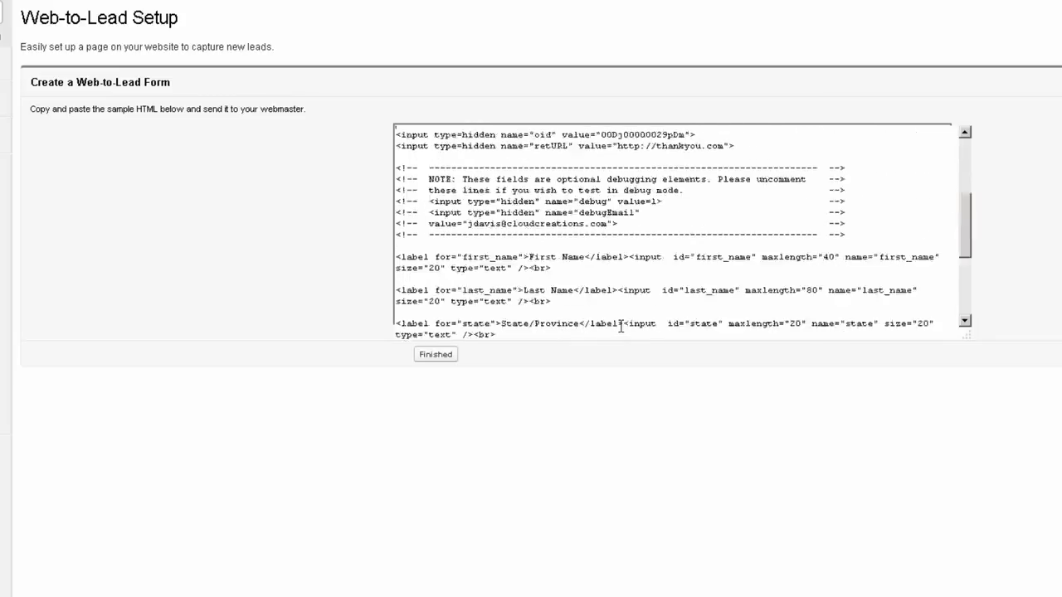
# Step: Select all of the generated HTML code, then place the cursor after the return URL line
pyautogui.rightClick(608, 194)
pyautogui.click(640, 289)
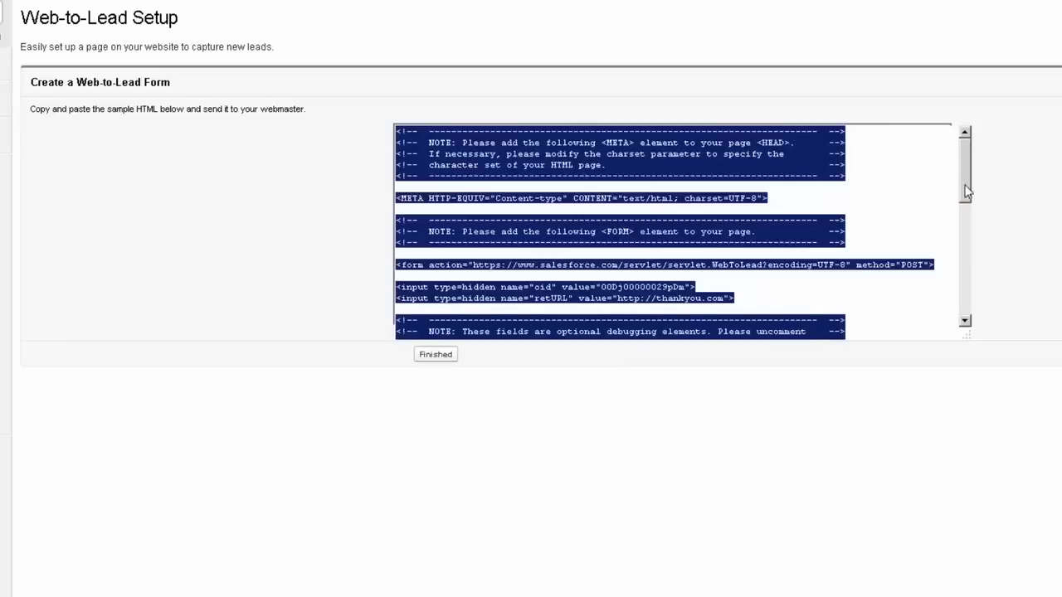
pyautogui.moveTo(966, 188); pyautogui.dragTo(963, 314)
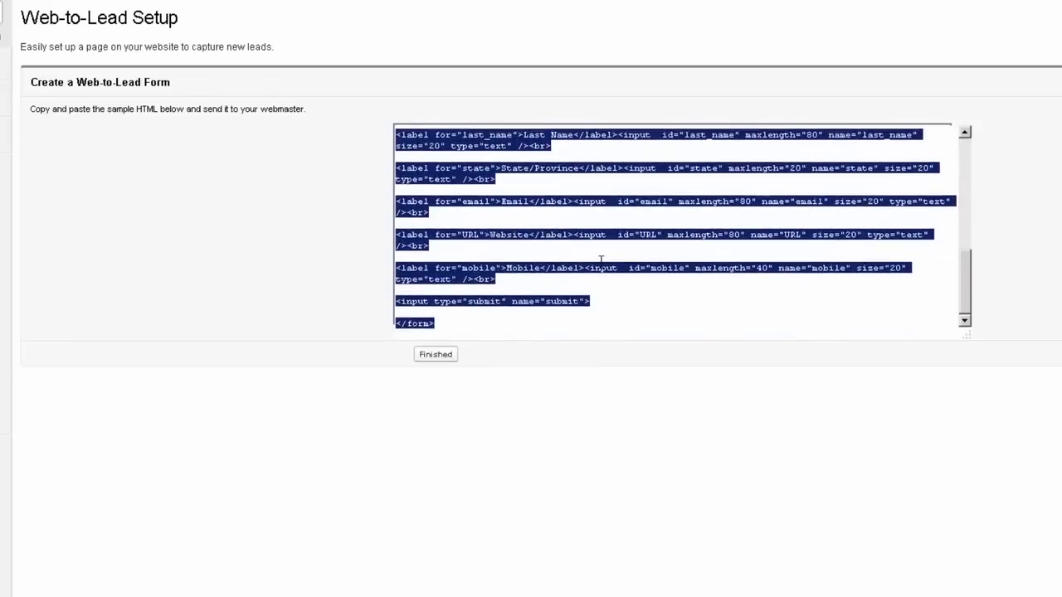
pyautogui.scroll(15, 600, 259)
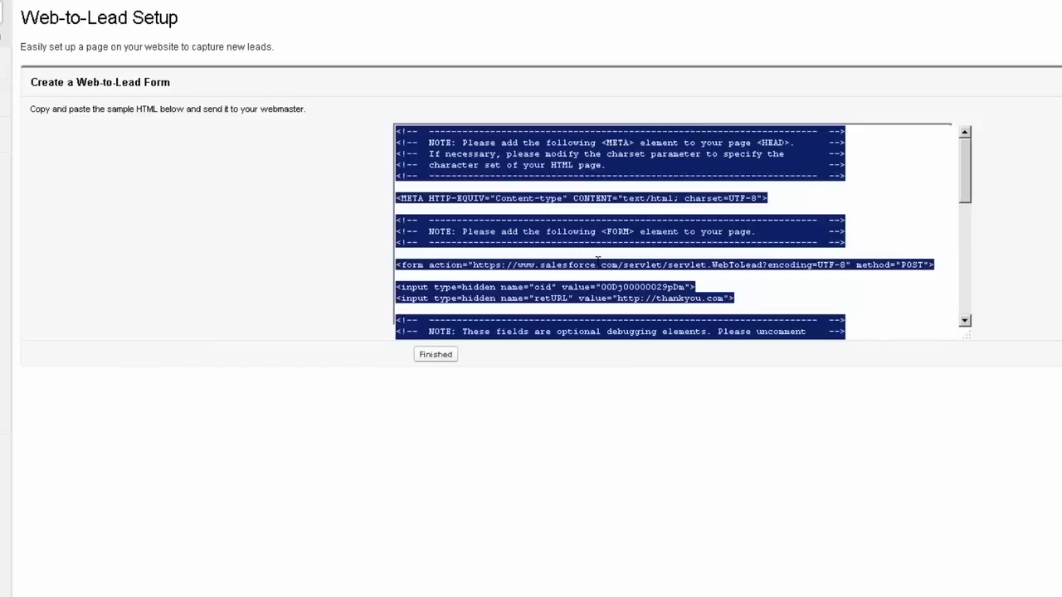
pyautogui.click(596, 264)
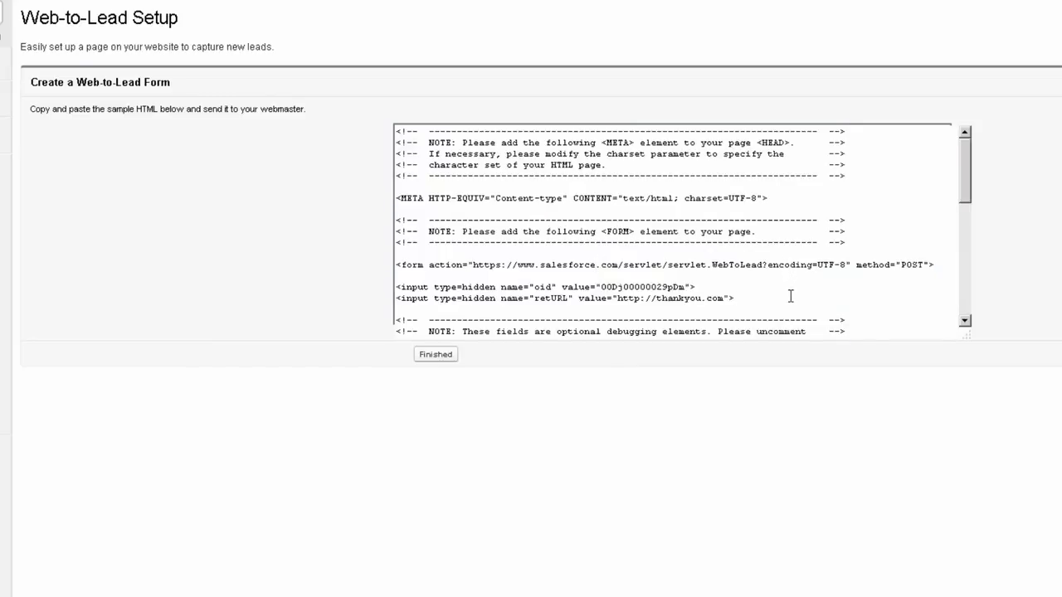
pyautogui.click(789, 296)
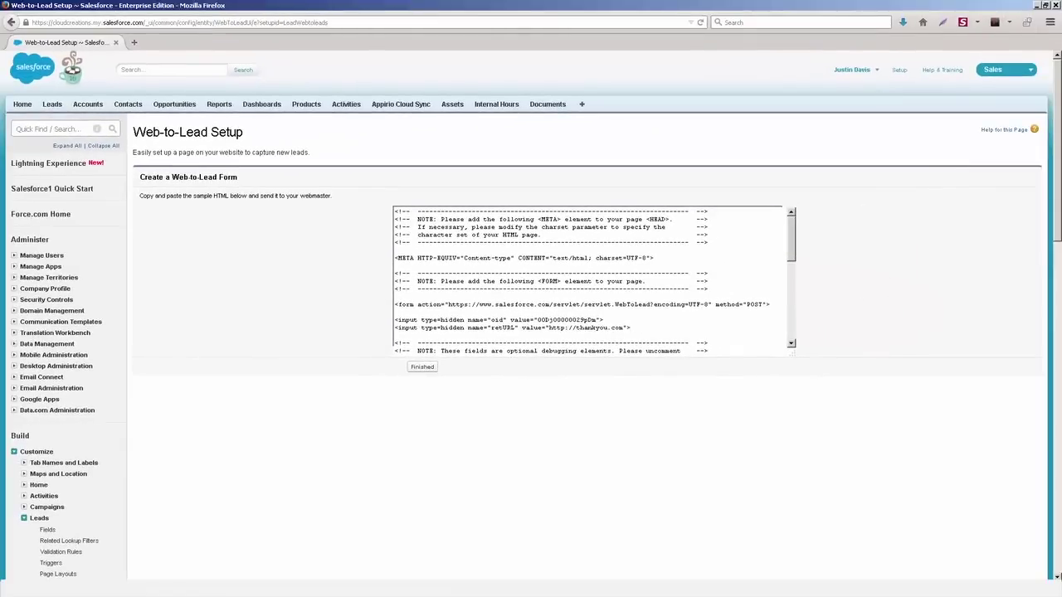
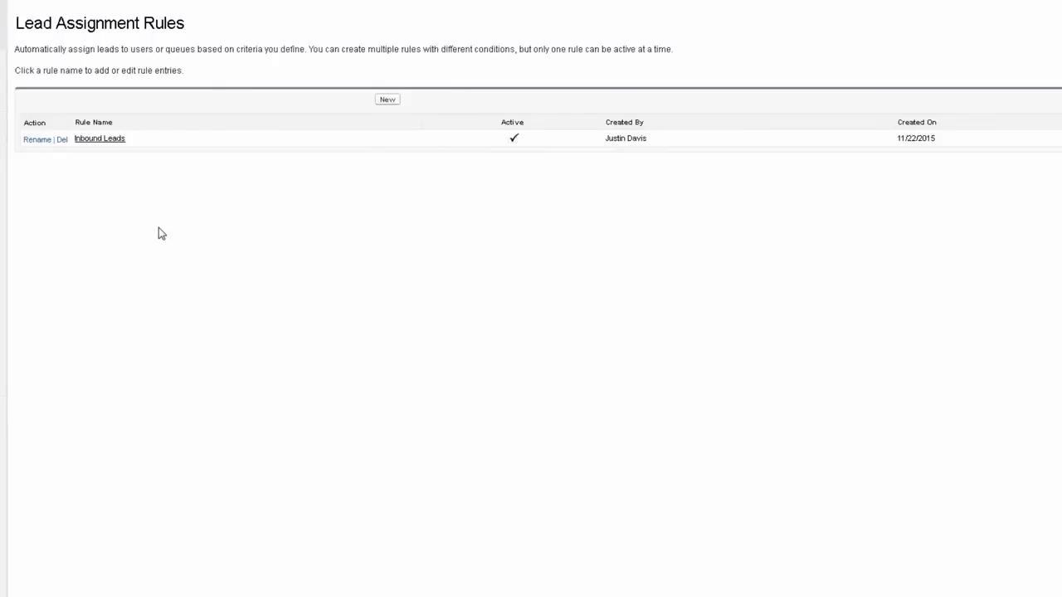
# Step: Open the Inbound Leads assignment rule to view its Pasadena city entry
pyautogui.click(106, 141)
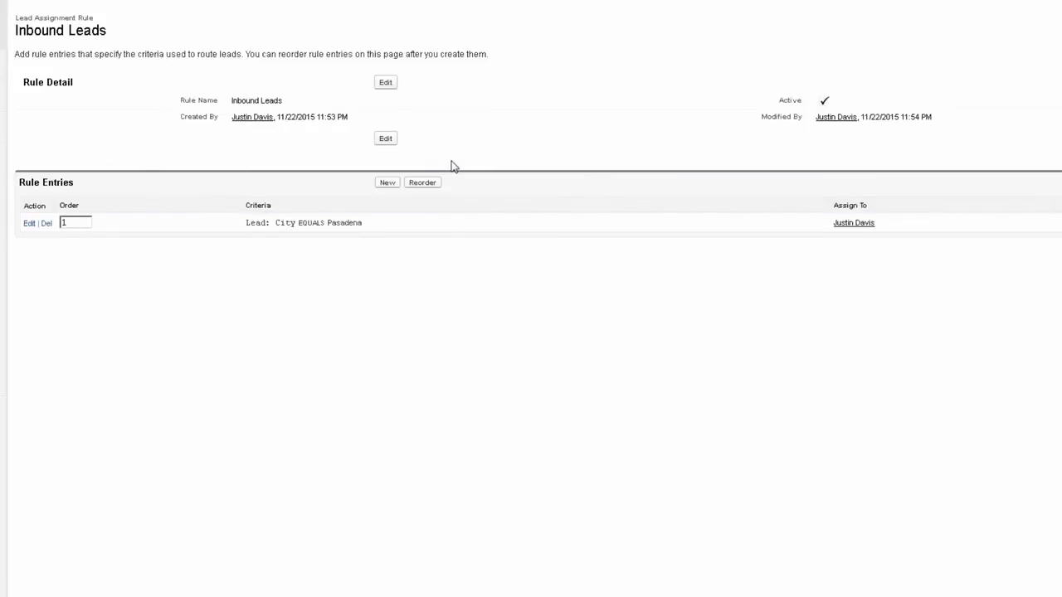
# Step: Save the Inbound Leads rule with Active kept checked, then begin a new rule entry
pyautogui.click(388, 82)
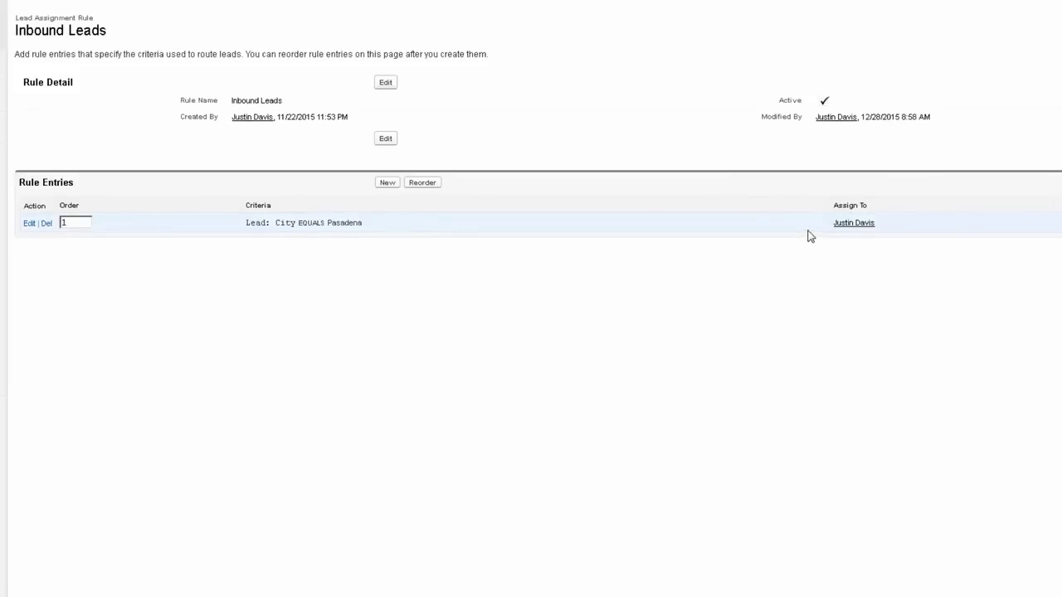
pyautogui.click(387, 184)
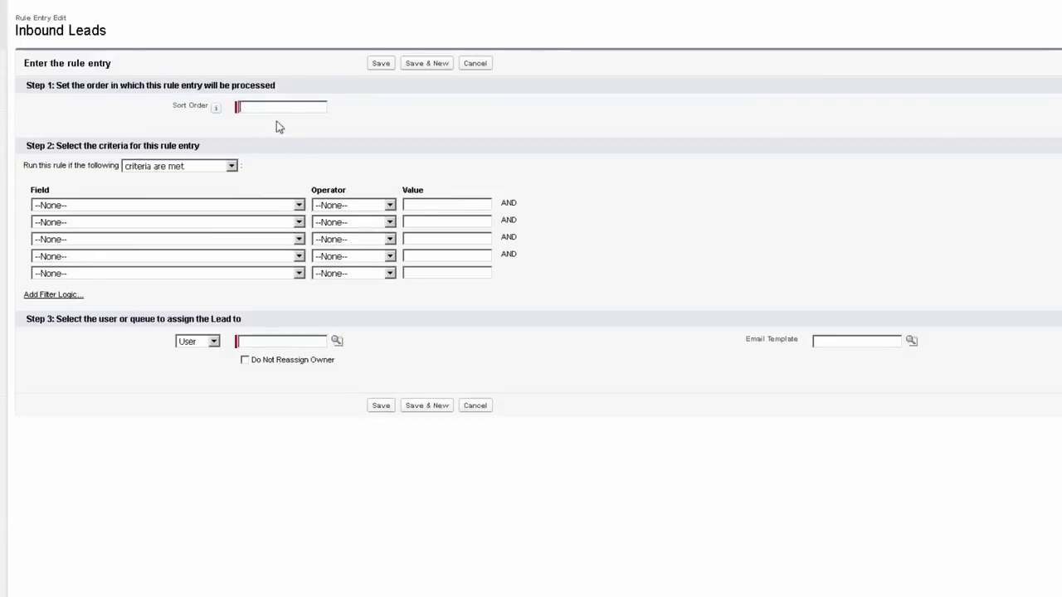
# Step: Give the entry sort order 2 and criterion Lead: City equals San Francisco, without custom filter logic
pyautogui.write('2')
pyautogui.click(240, 207)
pyautogui.click(218, 247)
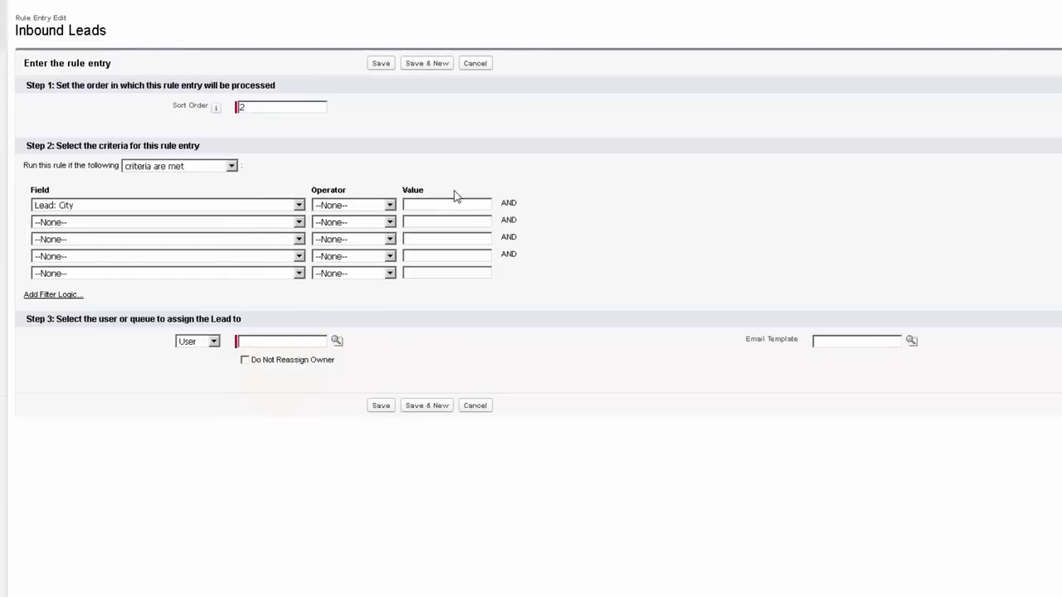
pyautogui.click(365, 209)
pyautogui.click(357, 226)
pyautogui.click(427, 207)
pyautogui.write('San Francisco')
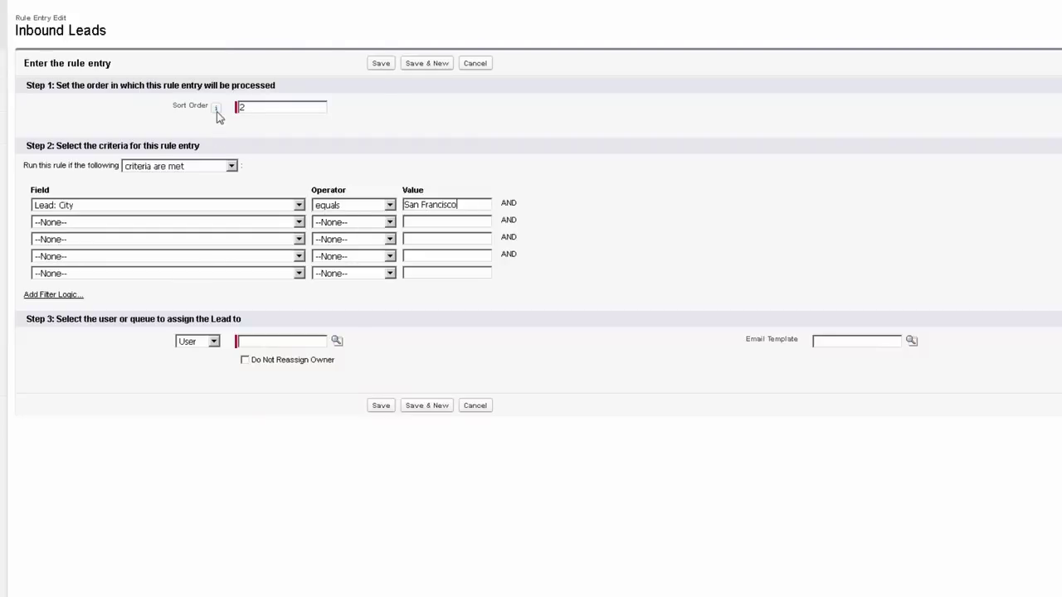
pyautogui.moveTo(217, 114)
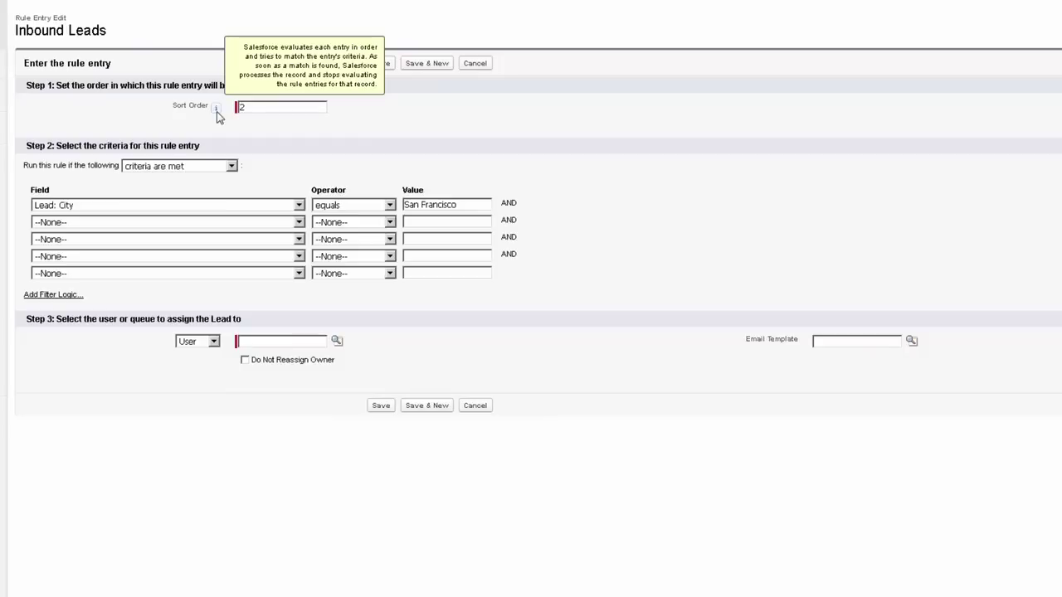
pyautogui.click(71, 296)
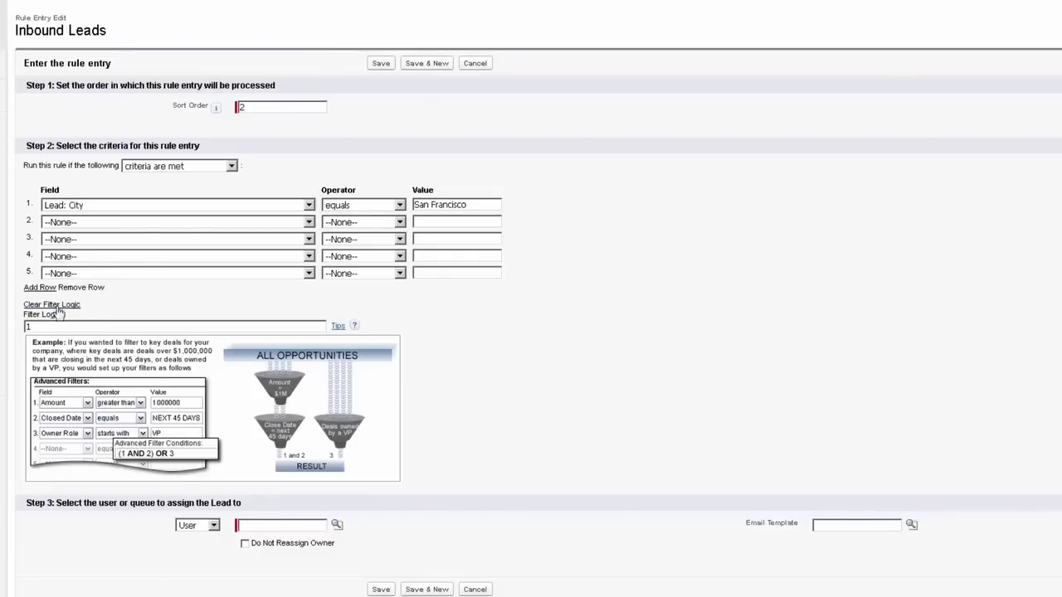
pyautogui.click(54, 305)
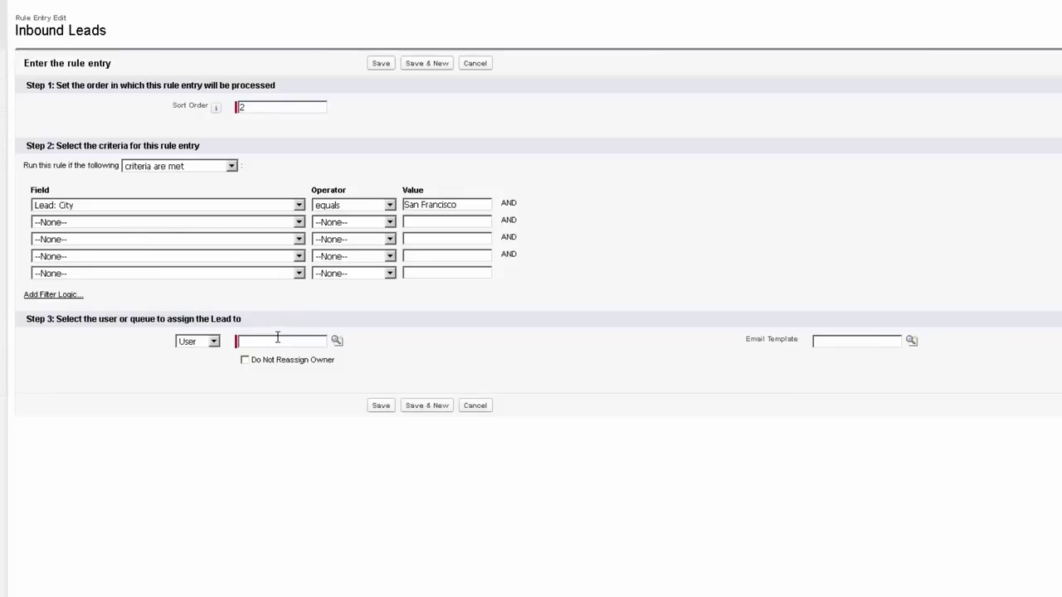
# Step: Assign matching leads to the second user, correcting the name, and save the entry
pyautogui.click(279, 340)
pyautogui.write('Mary')
pyautogui.press('BackSpace')
pyautogui.press('BackSpace')
pyautogui.press('BackSpace')
pyautogui.press('BackSpace')
pyautogui.press('BackSpace')
pyautogui.write('Jane')
pyautogui.press('BackSpace')
pyautogui.press('BackSpace')
pyautogui.press('BackSpace')
pyautogui.press('BackSpace')
pyautogui.click(381, 64)
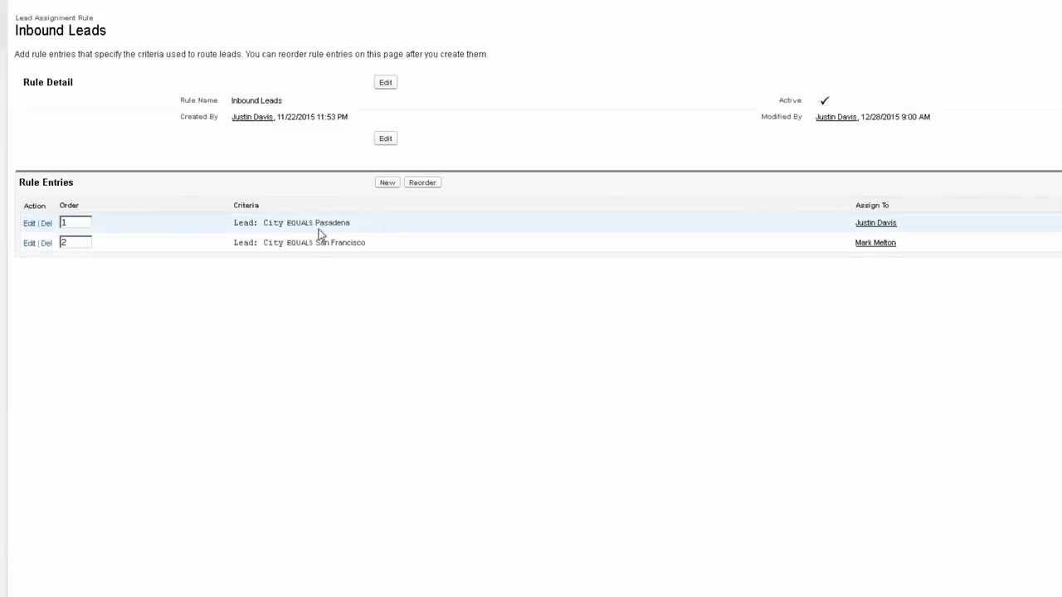
pyautogui.moveTo(234, 222); pyautogui.dragTo(380, 232)
pyautogui.click(380, 232)
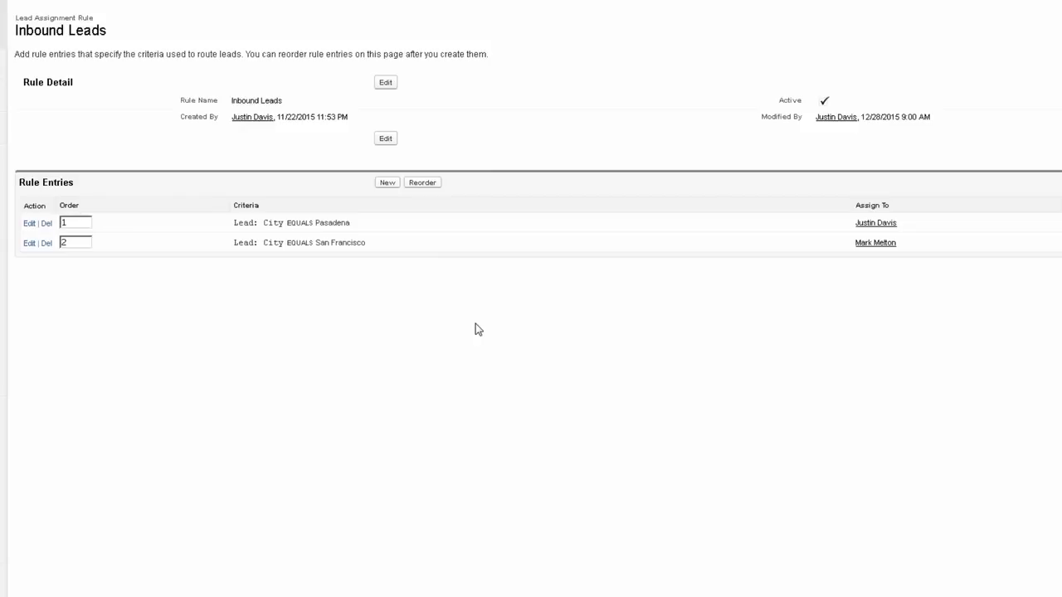
# Step: Begin a third rule entry with sort order 3
pyautogui.click(396, 186)
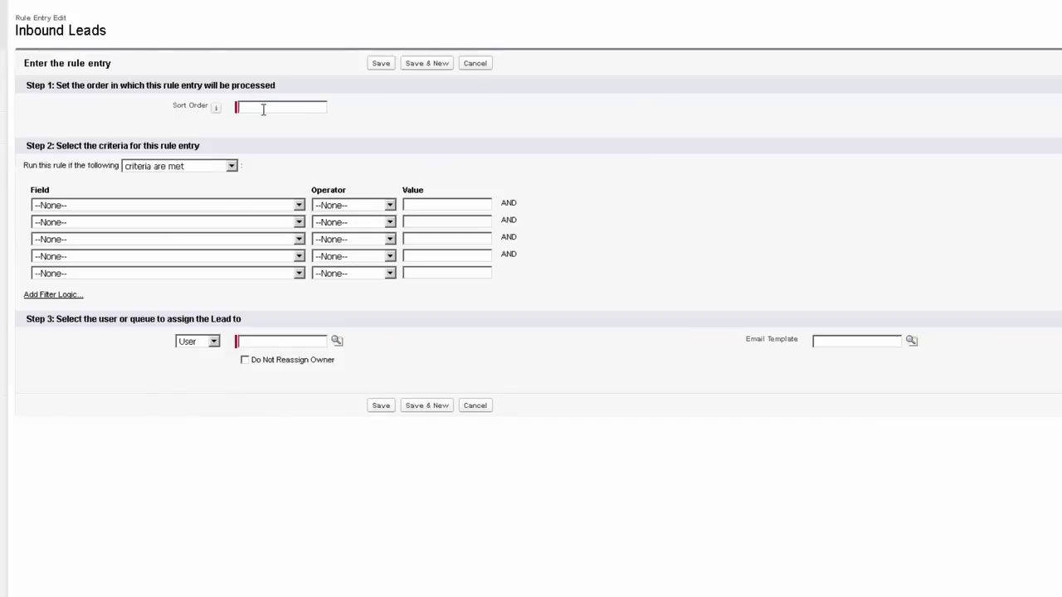
pyautogui.write('3')
# Step: Cancel the third entry and save the Inbound Leads rule with Active unchecked
pyautogui.click(475, 64)
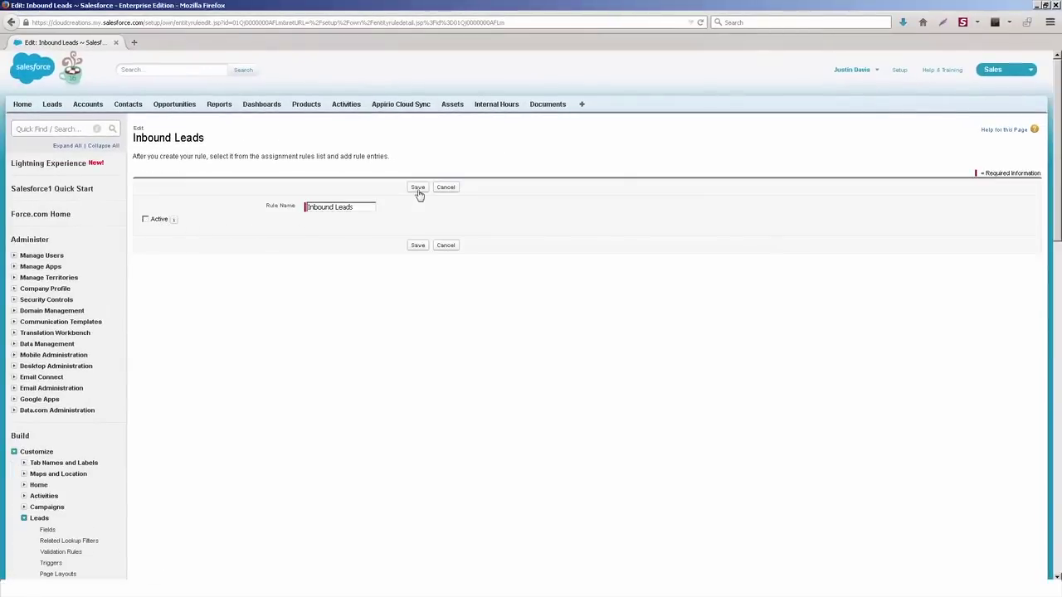
pyautogui.click(418, 190)
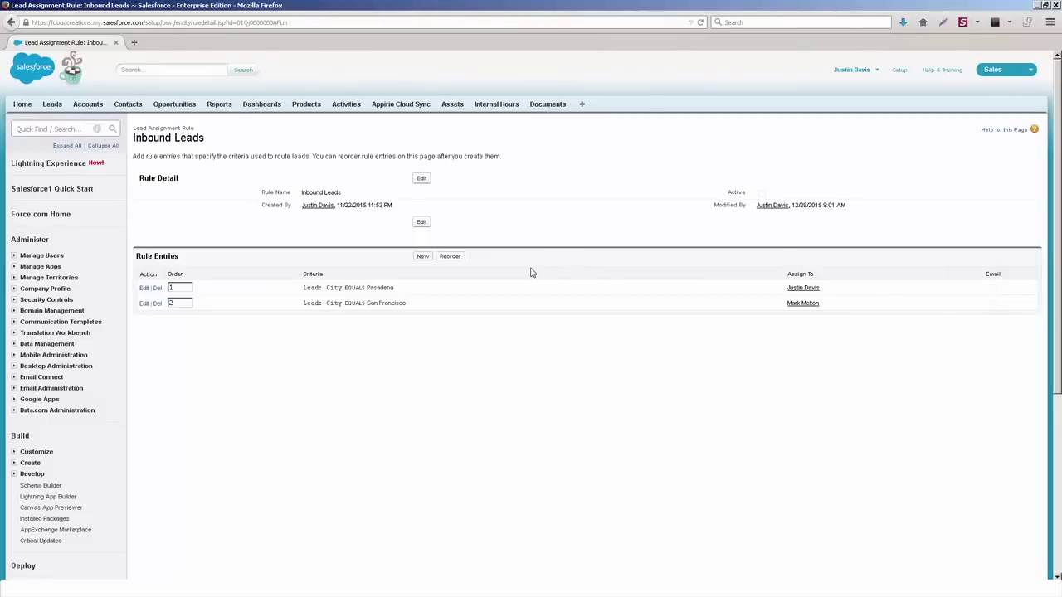
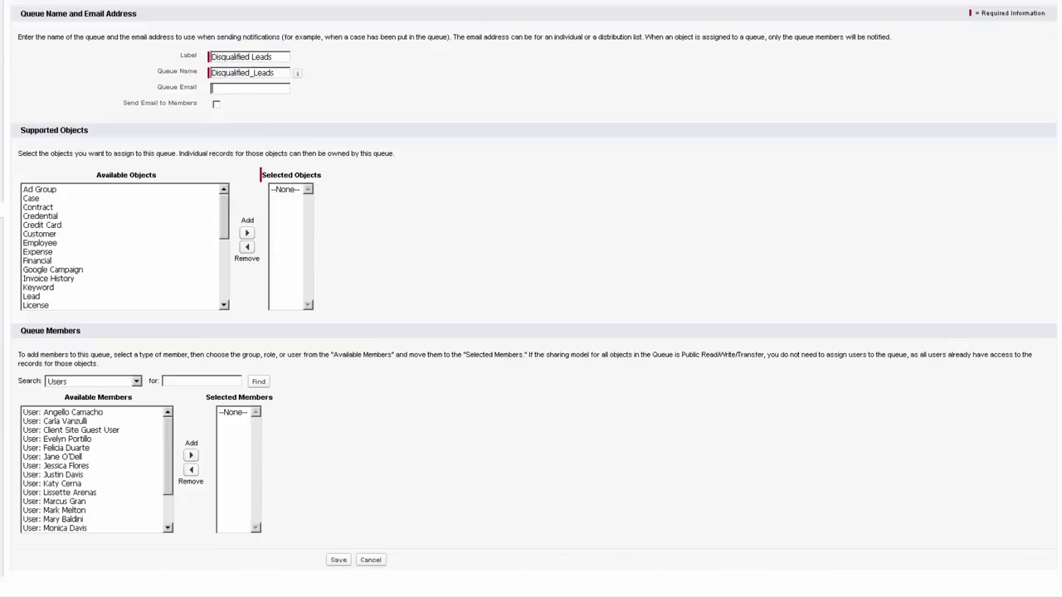
# Step: Scroll the Disqualified Leads queue form down to the Supported Objects section
pyautogui.scroll(-3, 303, 128)
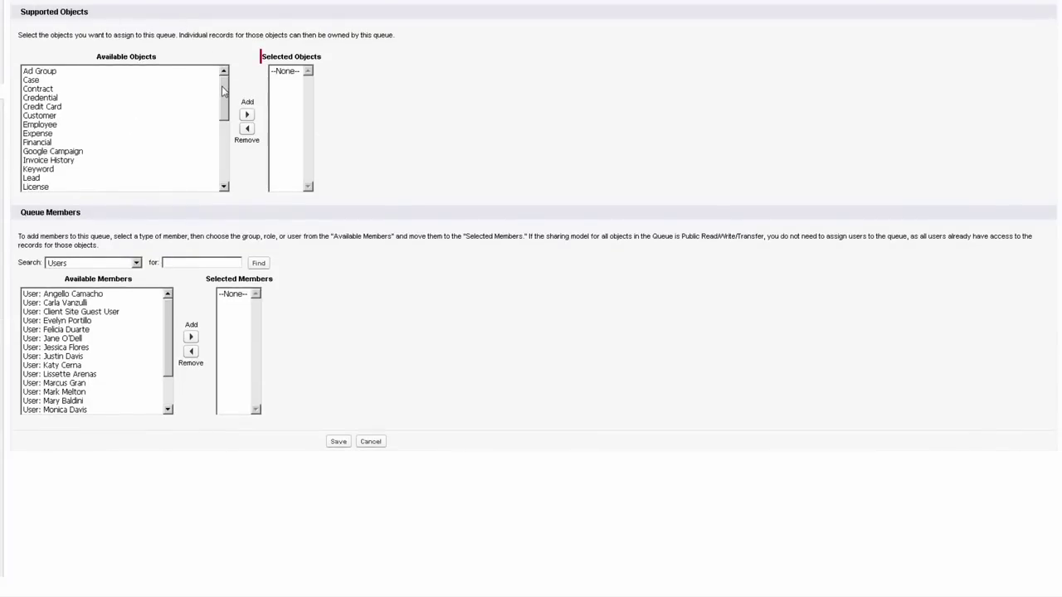
# Step: Move Lead from Available Objects into Selected Objects for the queue
pyautogui.moveTo(222, 91); pyautogui.dragTo(230, 115)
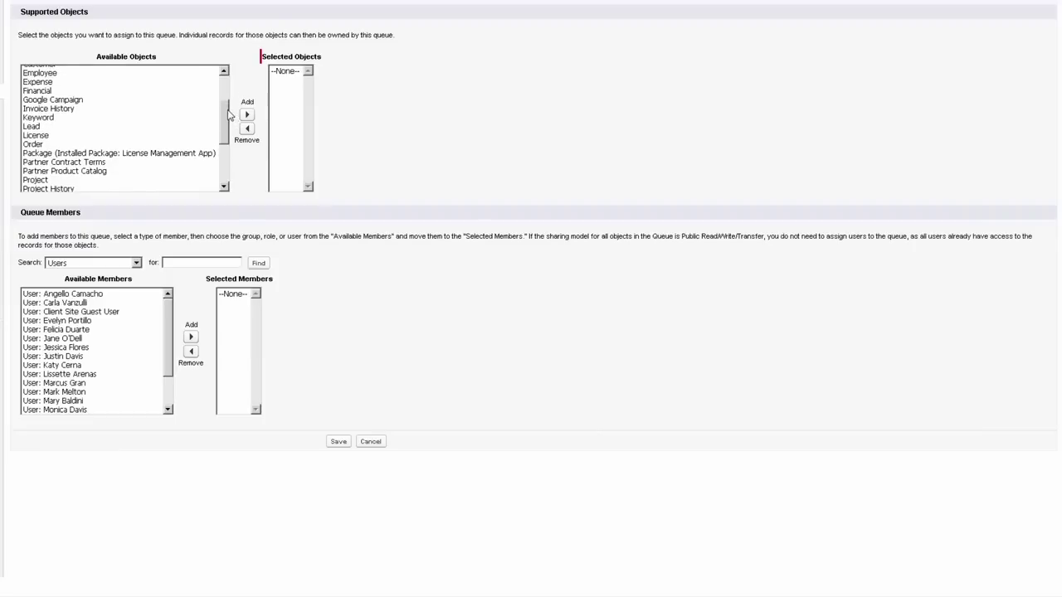
pyautogui.click(50, 126)
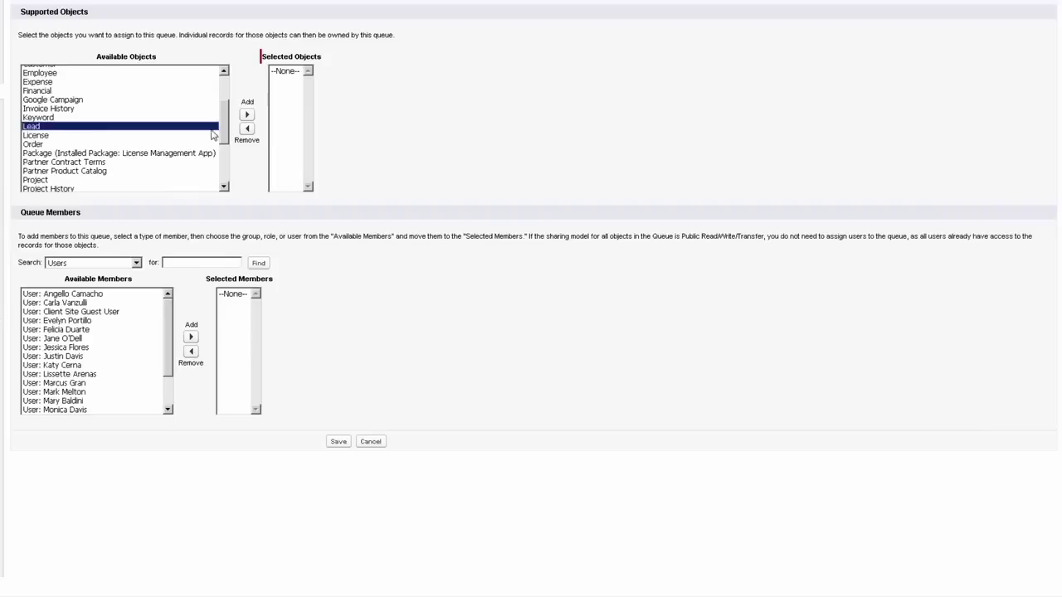
pyautogui.click(247, 116)
pyautogui.moveTo(229, 133); pyautogui.dragTo(225, 82)
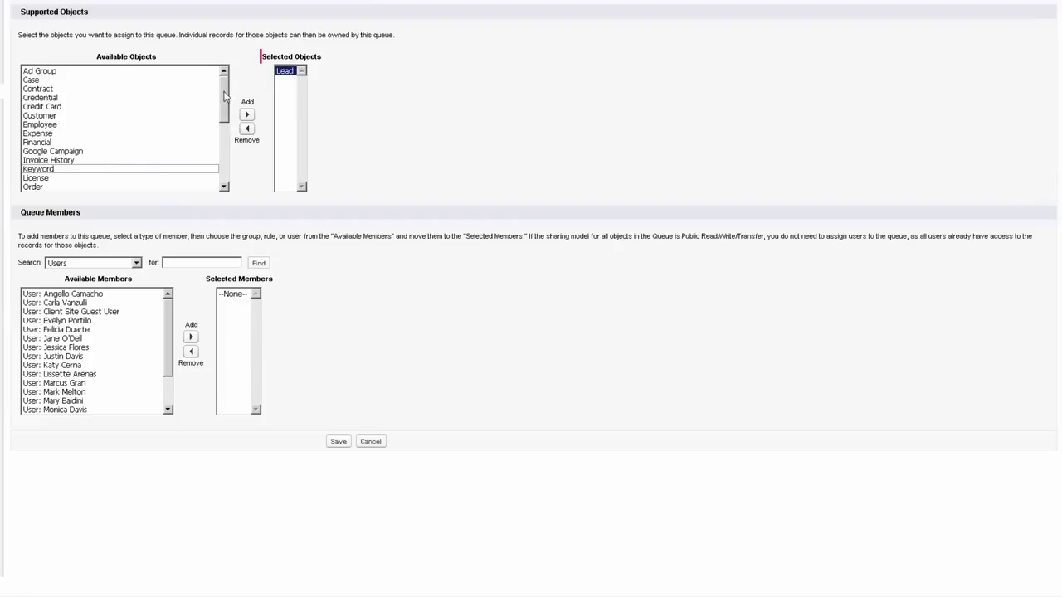
pyautogui.moveTo(224, 96)
pyautogui.mouseDown()
pyautogui.moveTo(216, 141)
pyautogui.moveTo(221, 83)
pyautogui.mouseUp()
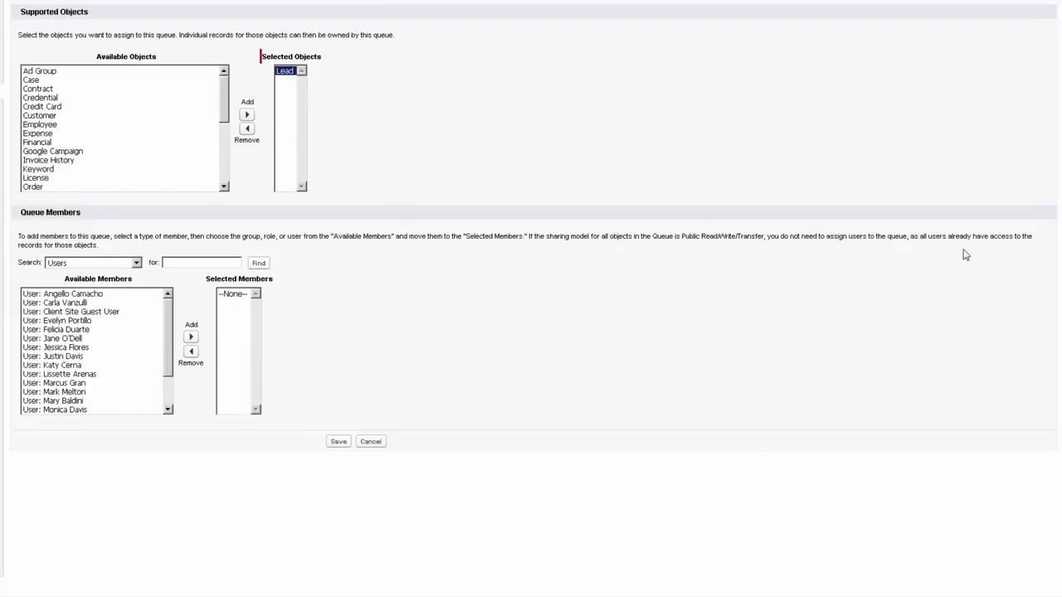
pyautogui.scroll(-2, 531, 298)
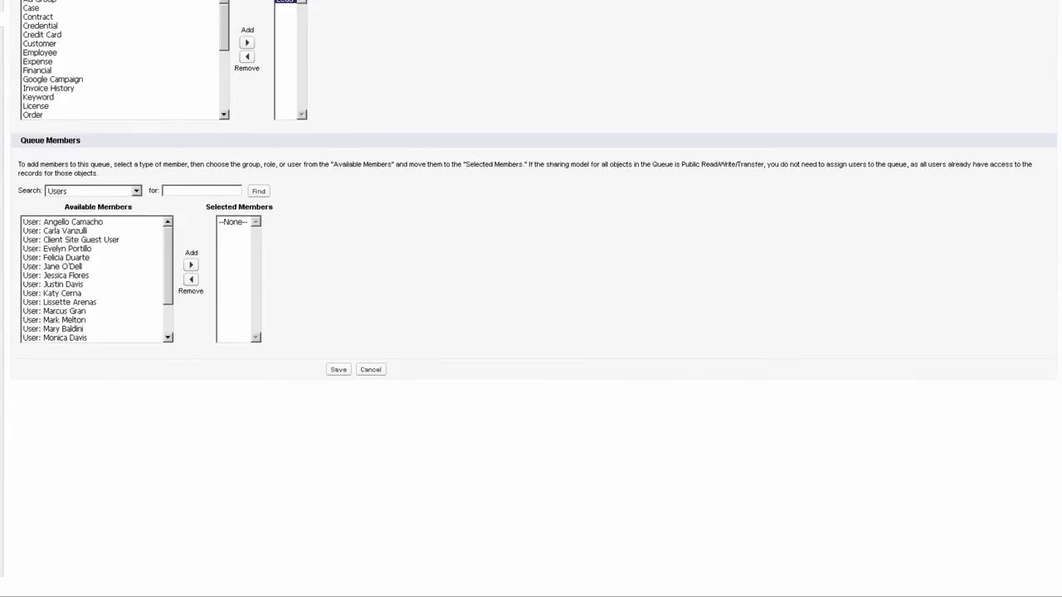
pyautogui.scroll(-2, 531, 298)
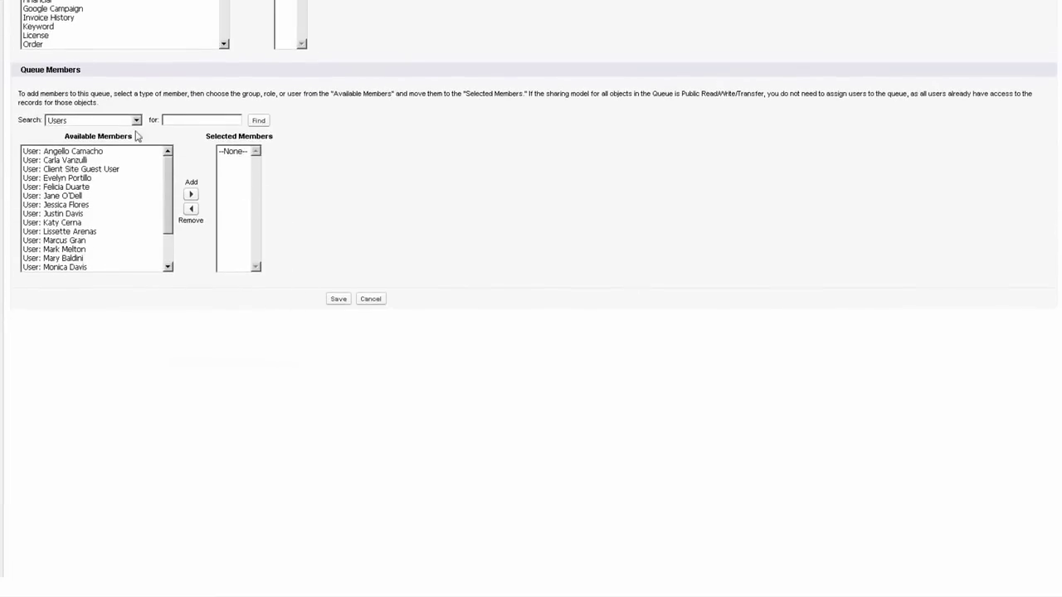
# Step: Add the Executive, Management, Staff and All Internal Users public groups as queue members
pyautogui.click(107, 122)
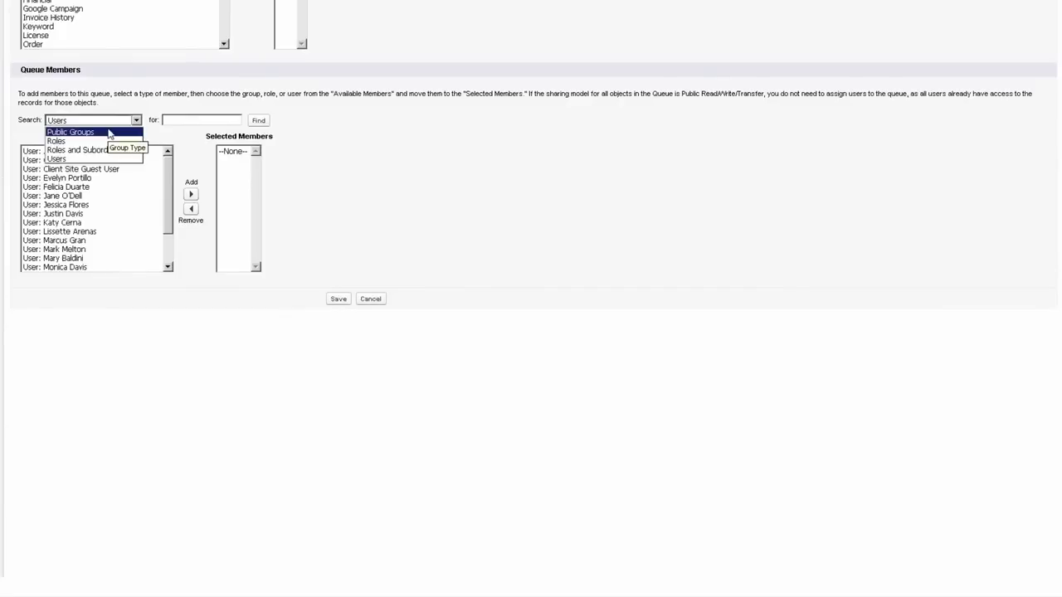
pyautogui.click(109, 133)
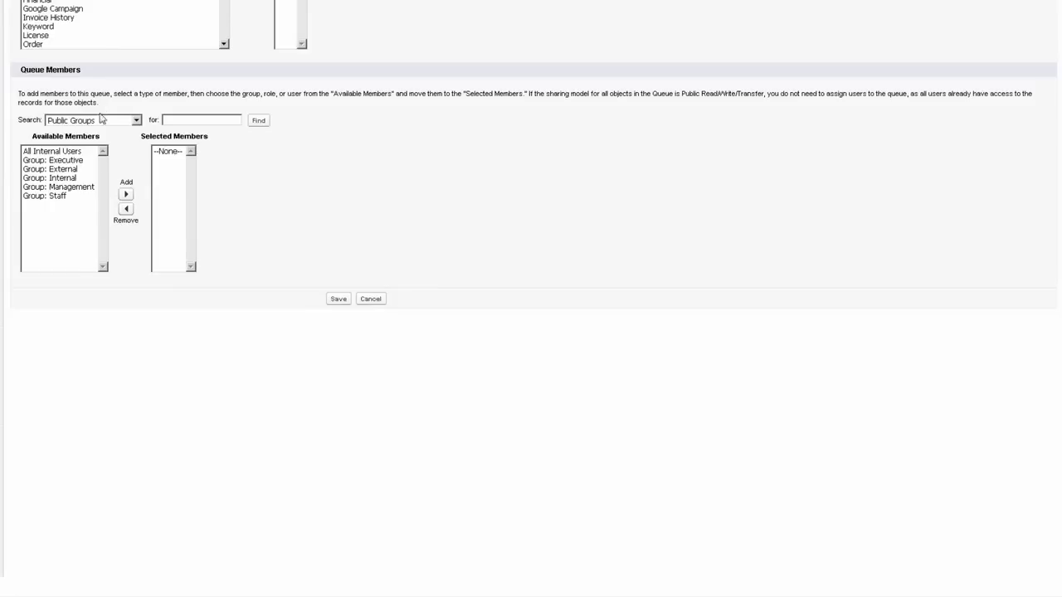
pyautogui.click(66, 161)
pyautogui.click(125, 195)
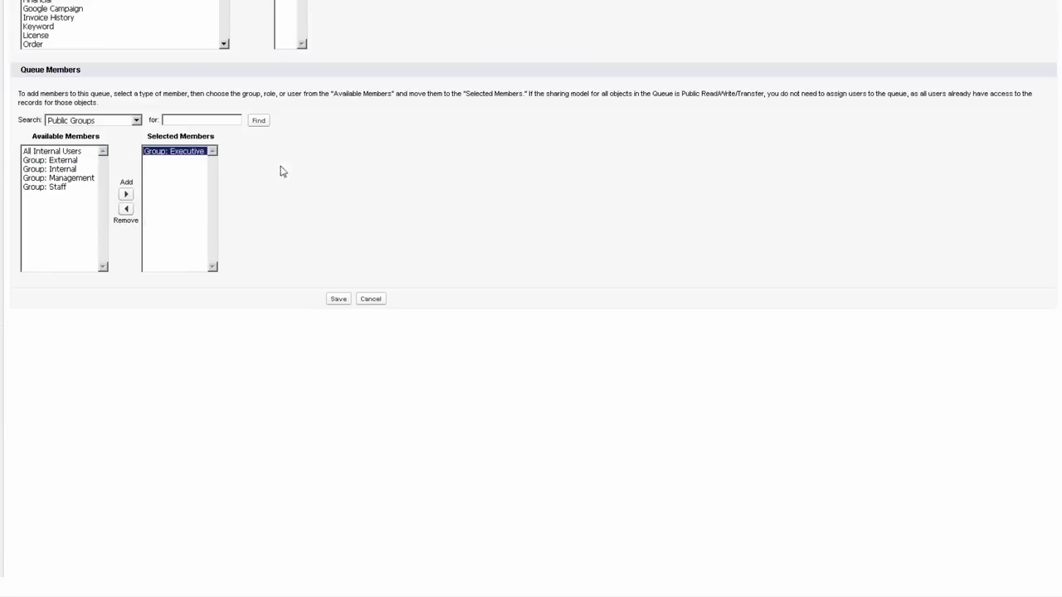
pyautogui.click(51, 178)
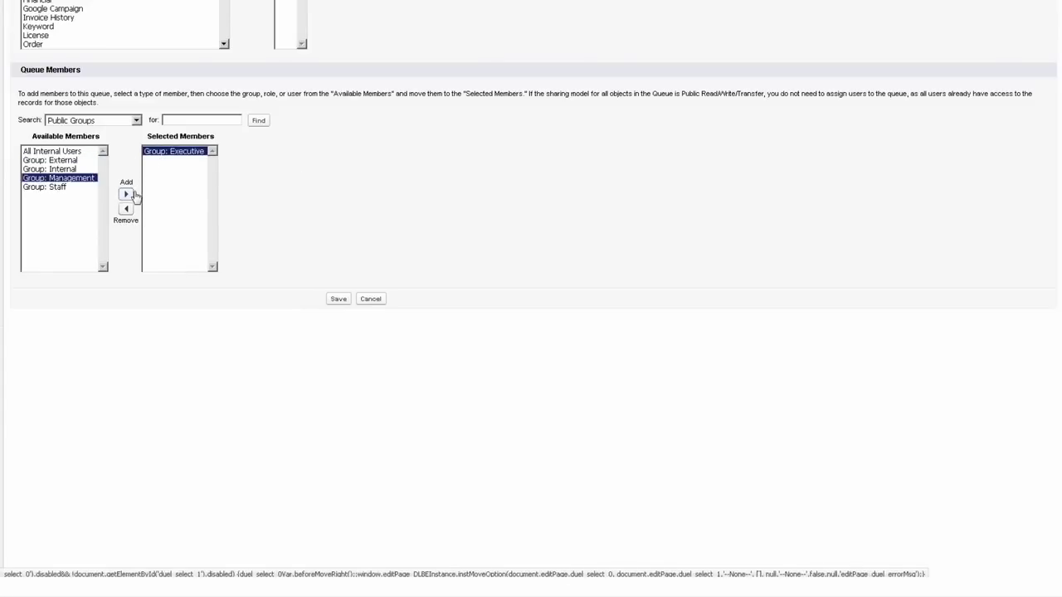
pyautogui.click(125, 194)
pyautogui.click(43, 178)
pyautogui.click(113, 195)
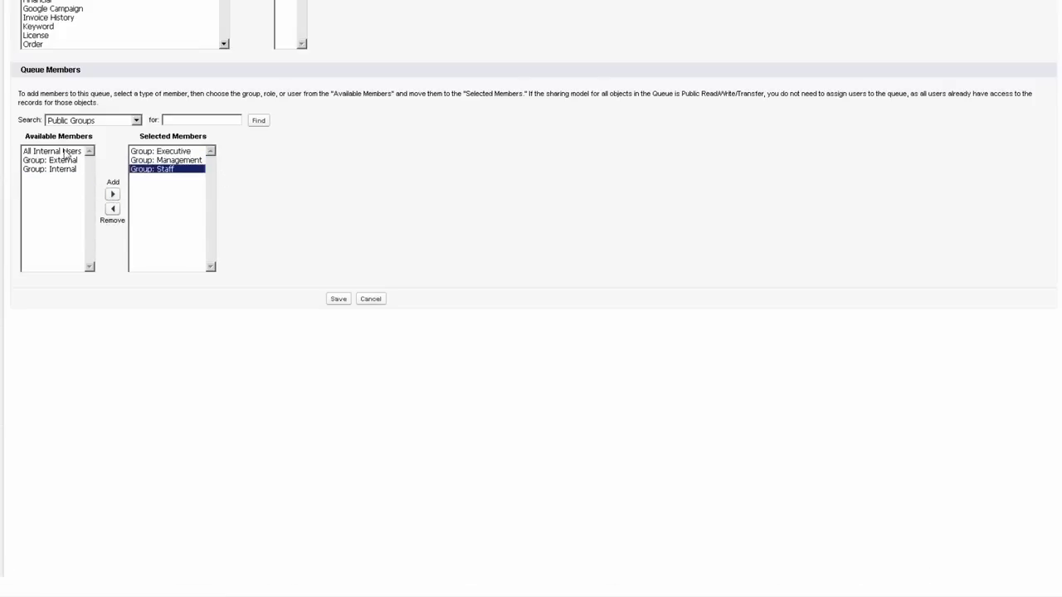
pyautogui.click(52, 151)
pyautogui.click(113, 194)
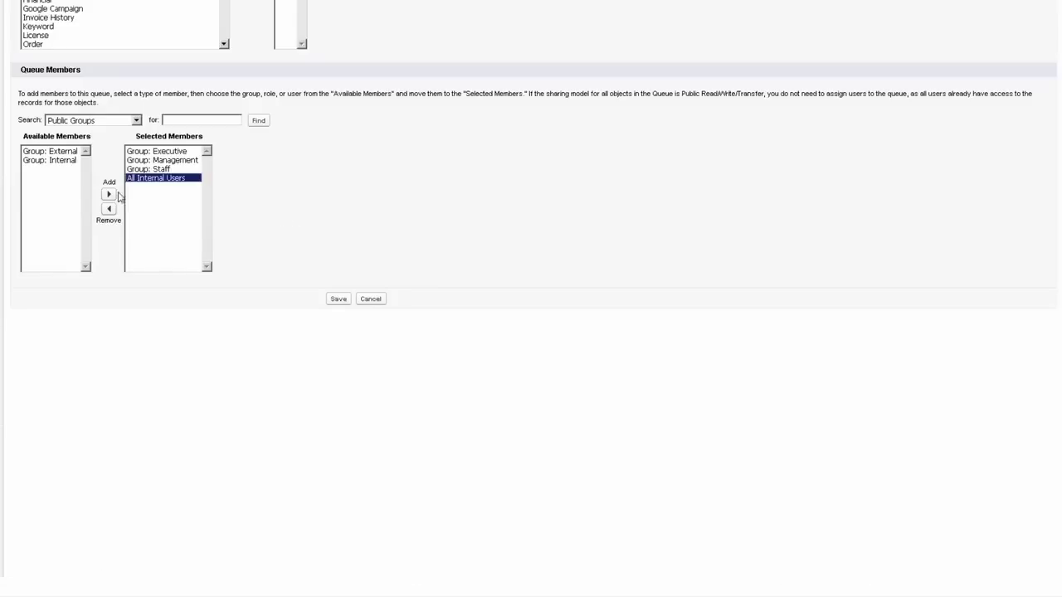
# Step: Add the Project Manager and Chief Executive Officer roles as queue members
pyautogui.click(113, 122)
pyautogui.click(111, 141)
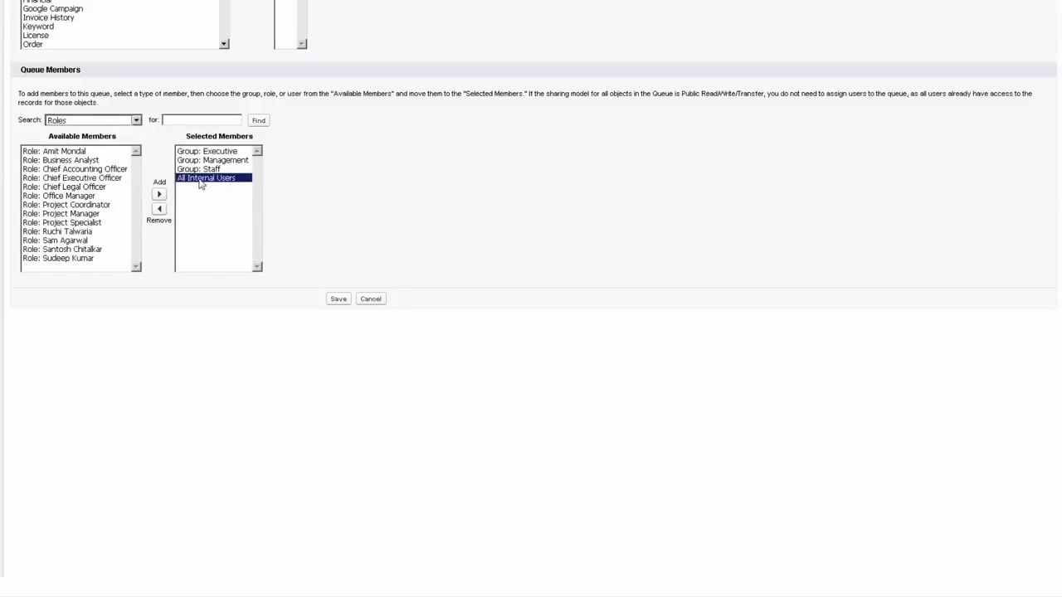
pyautogui.click(103, 214)
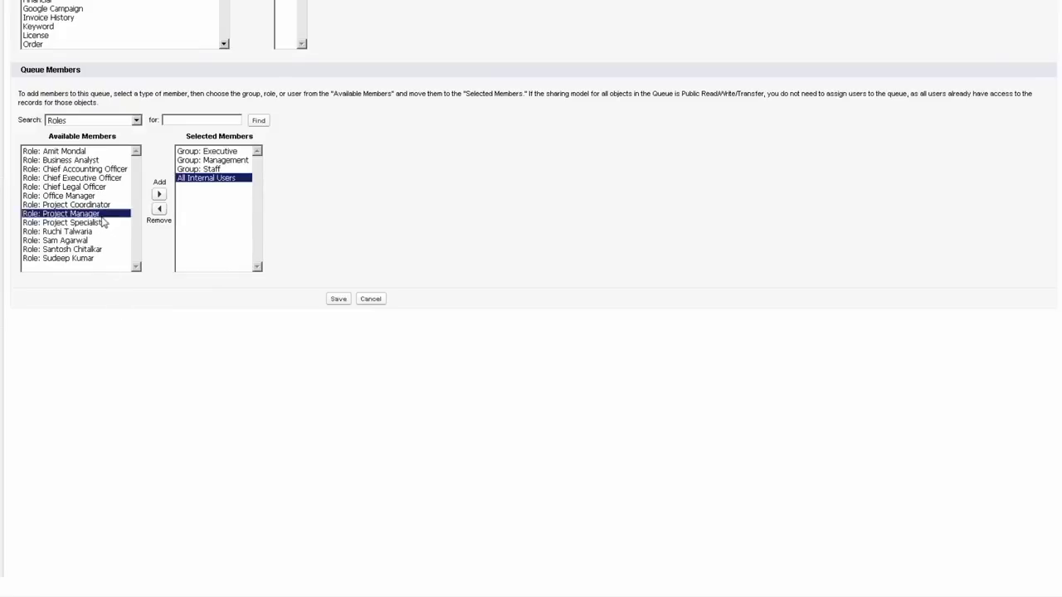
pyautogui.click(159, 194)
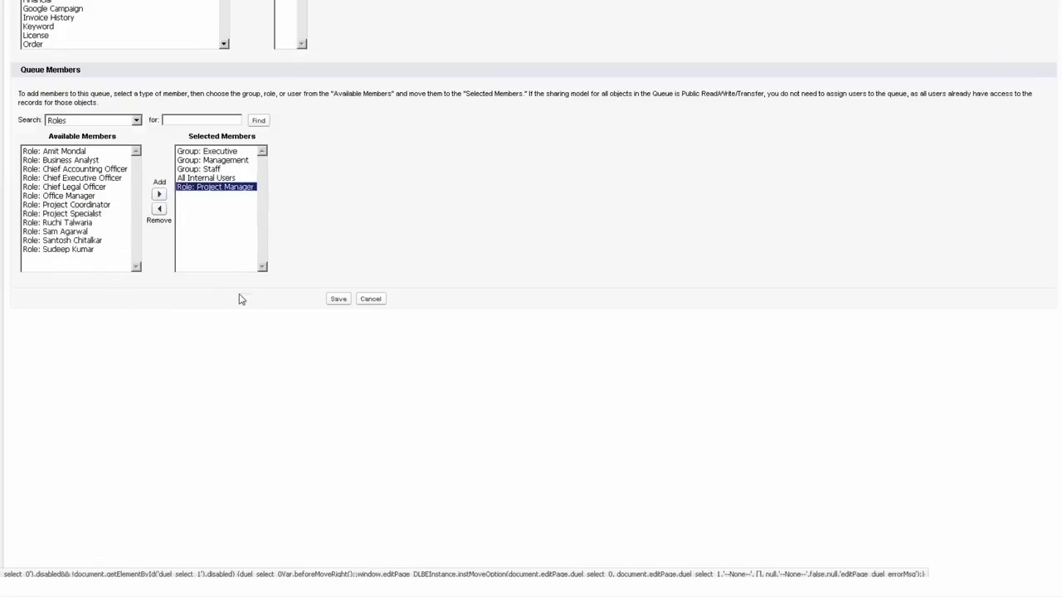
pyautogui.click(103, 177)
pyautogui.click(162, 196)
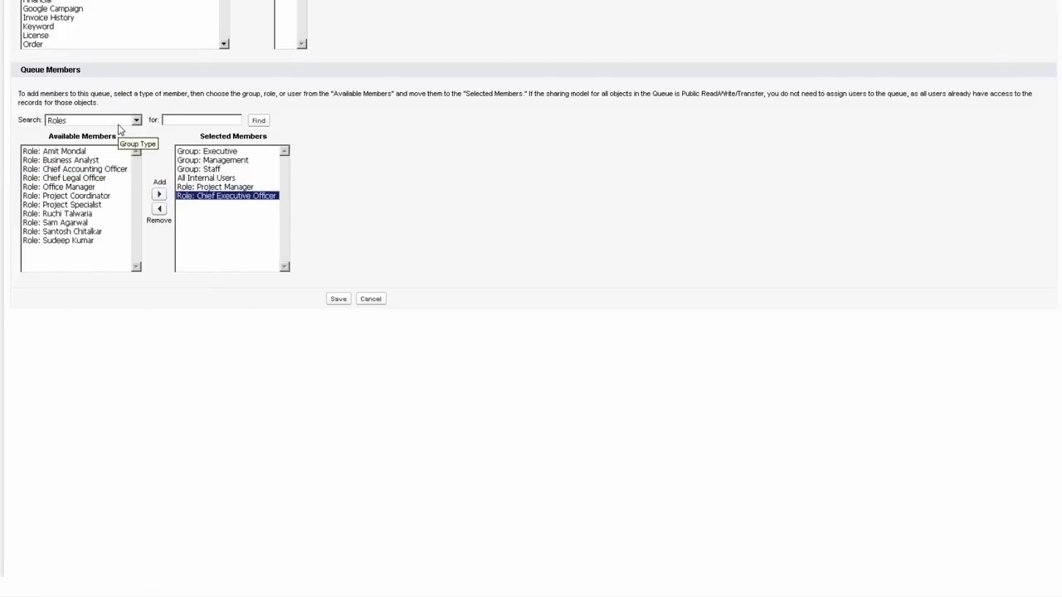
# Step: Add Chief Legal Officer with subordinates as a queue member
pyautogui.click(118, 124)
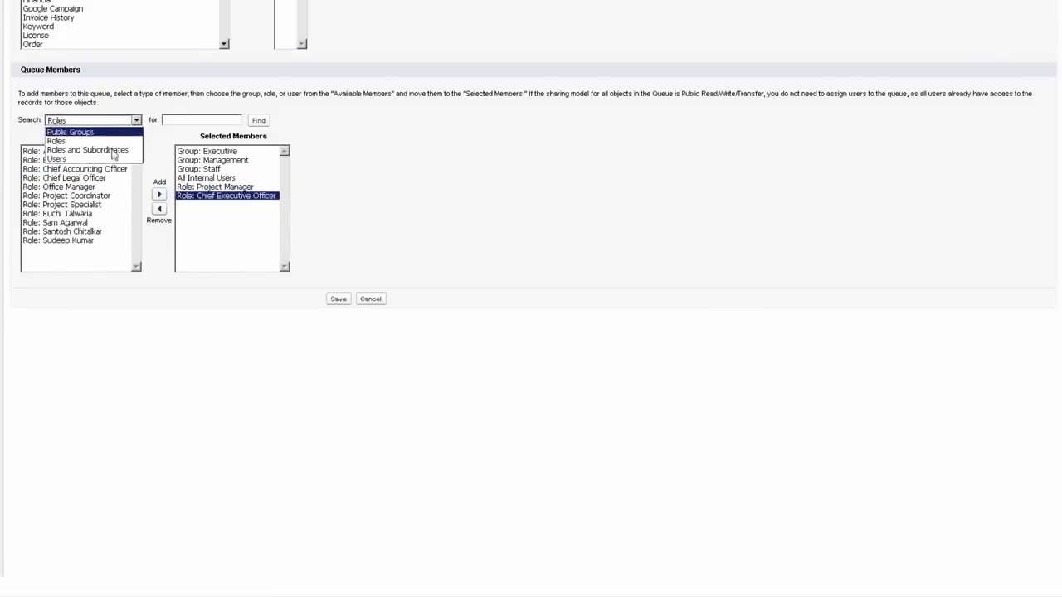
pyautogui.click(109, 151)
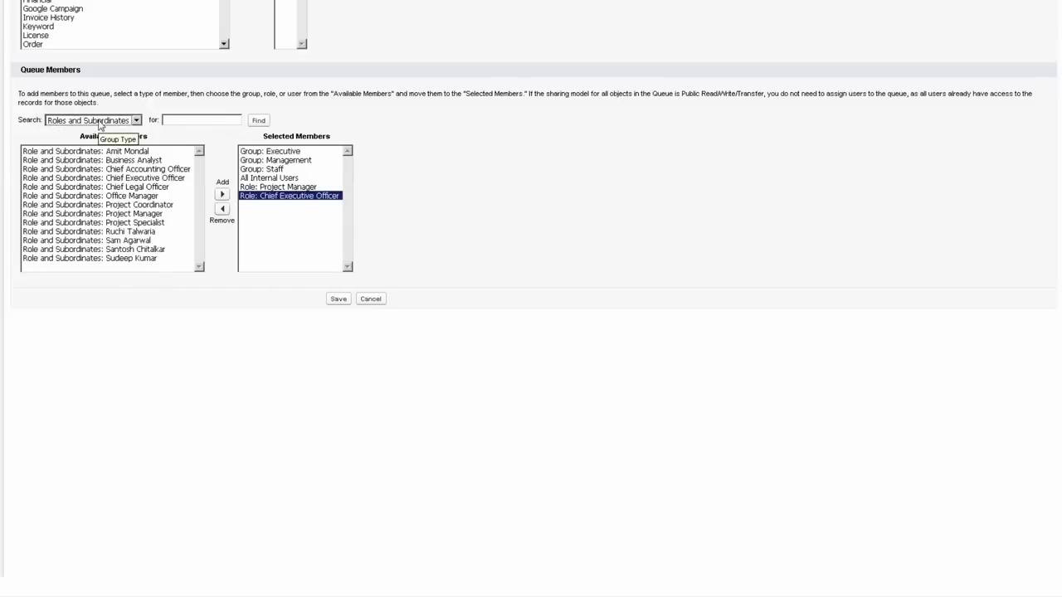
pyautogui.click(120, 186)
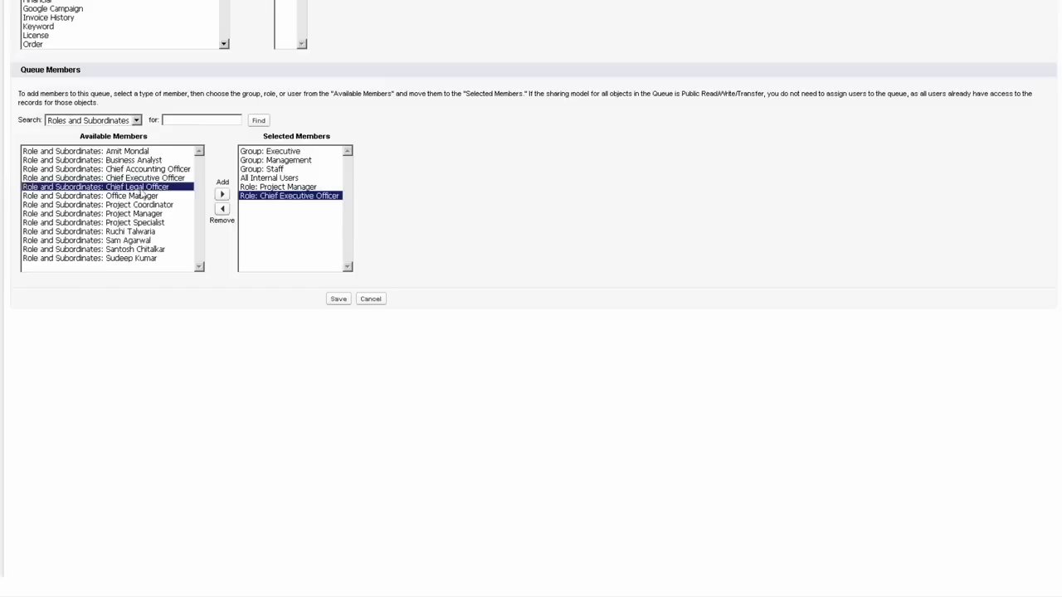
pyautogui.click(221, 194)
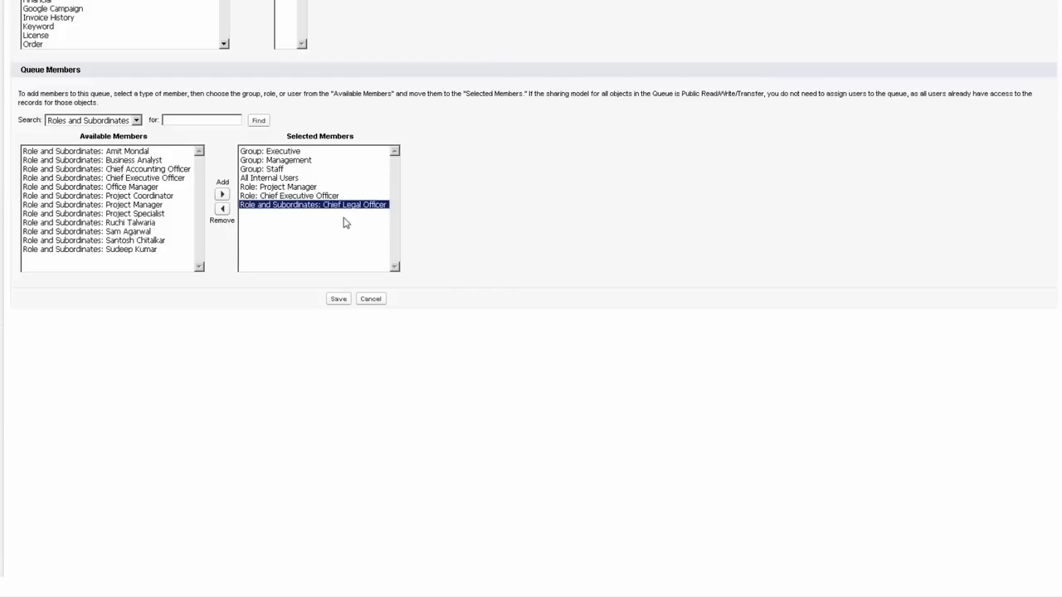
# Step: Add one user from the Users list as a queue member
pyautogui.click(93, 122)
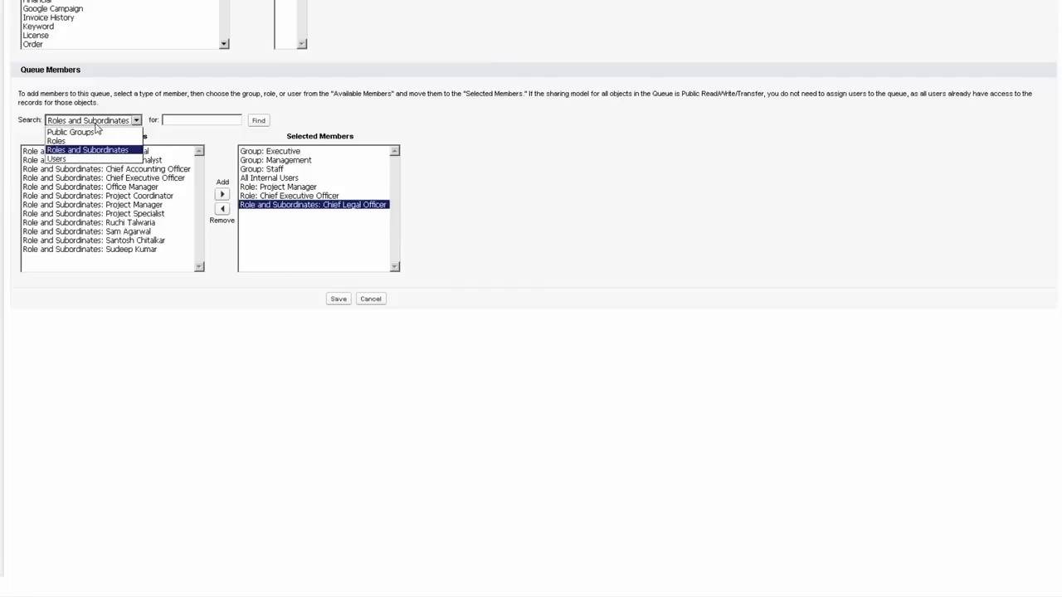
pyautogui.click(93, 159)
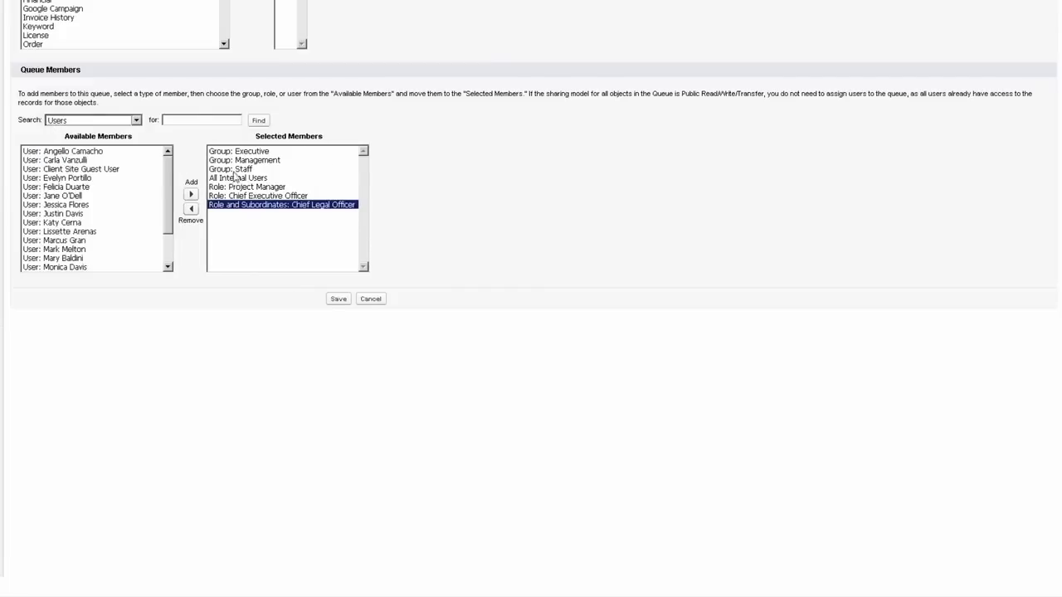
pyautogui.scroll(-2, 171, 174)
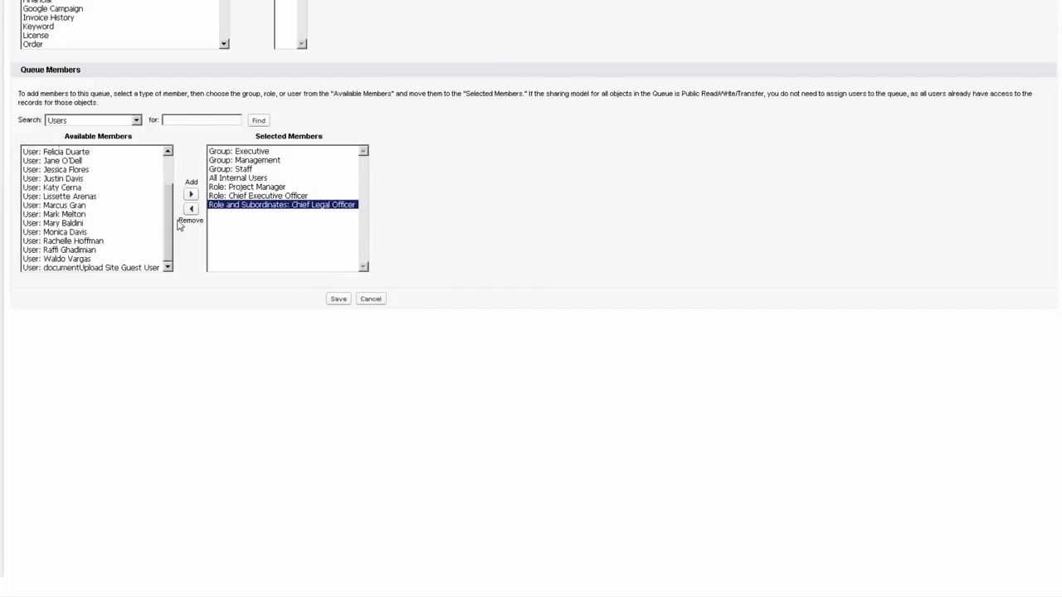
pyautogui.click(92, 178)
pyautogui.click(190, 194)
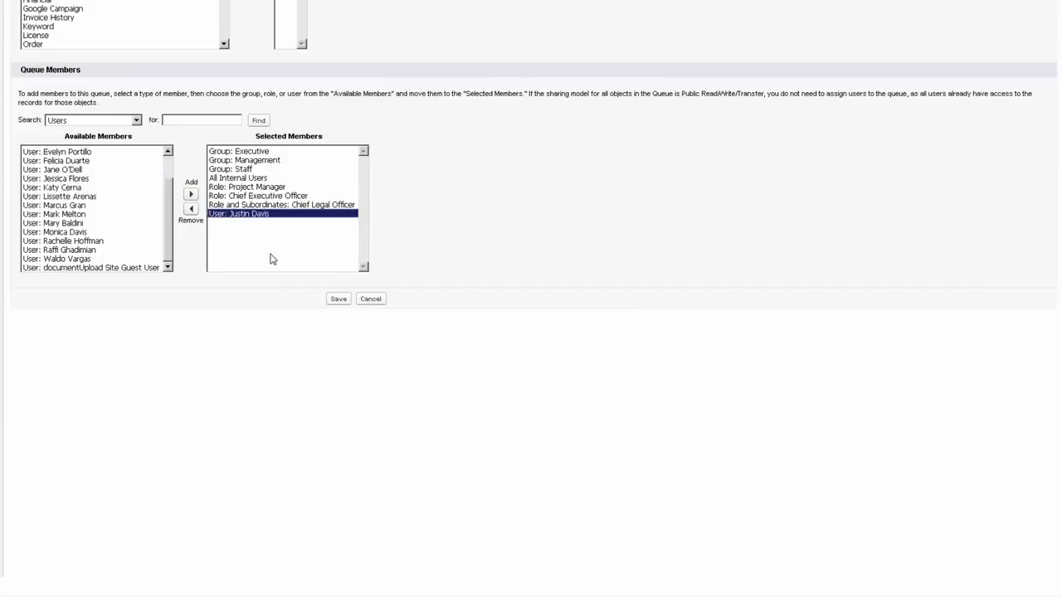
pyautogui.scroll(4, 276, 290)
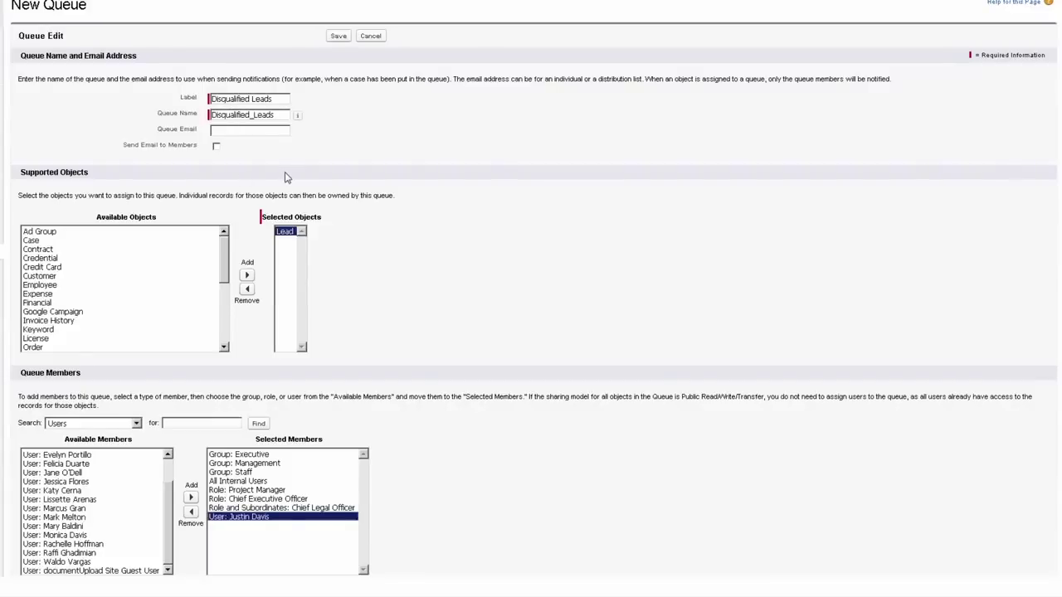
# Step: Save the queue, open the Disqualified Leads detail page, and copy its label
pyautogui.click(338, 36)
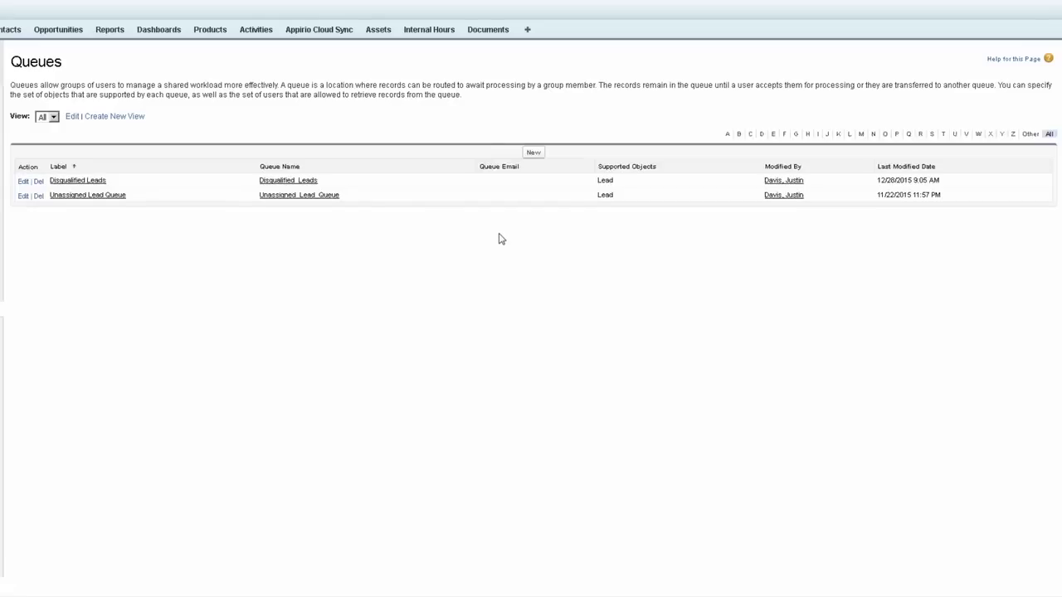
pyautogui.click(81, 182)
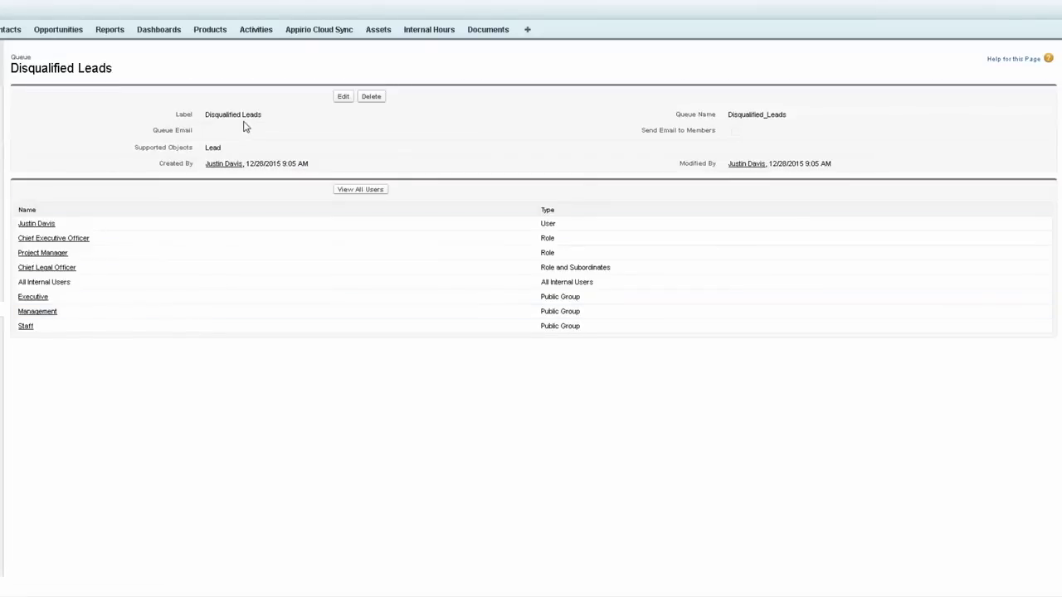
pyautogui.tripleClick(247, 114)
pyautogui.rightClick(246, 113)
pyautogui.click(246, 113)
pyautogui.tripleClick(388, 113)
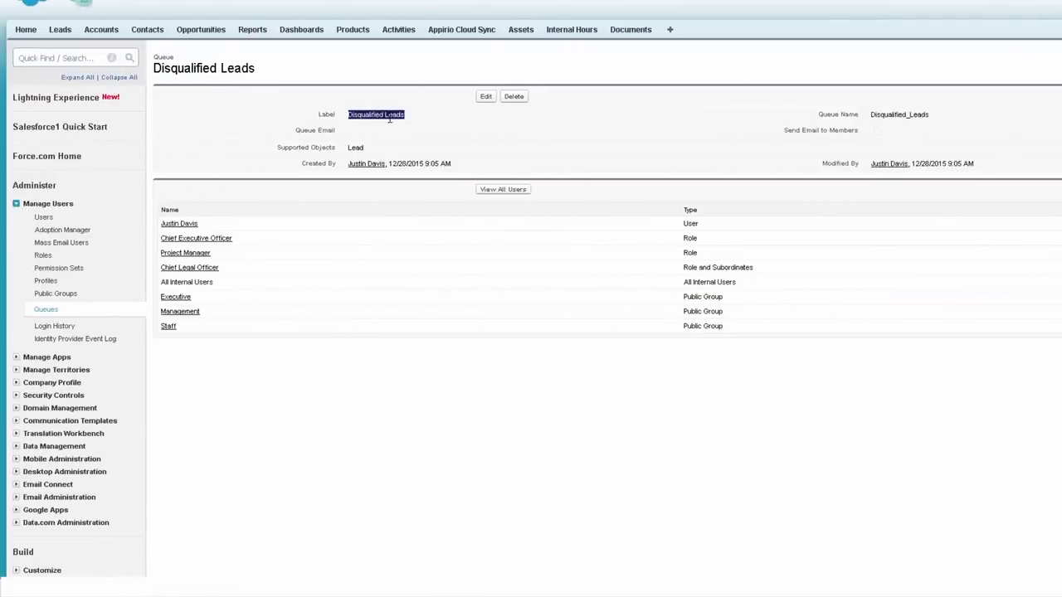
pyautogui.rightClick(388, 114)
pyautogui.click(279, 119)
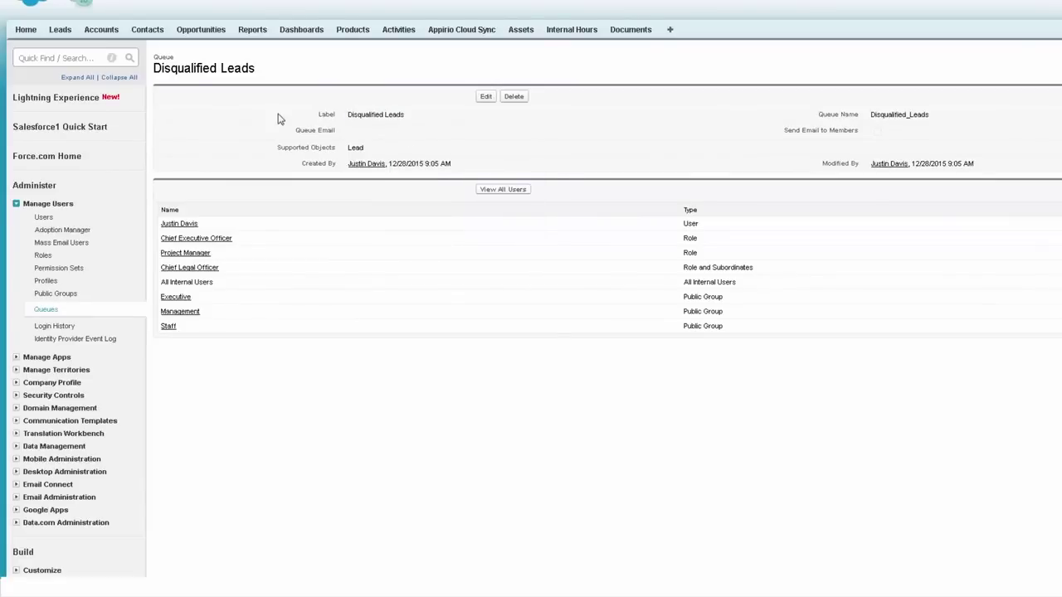
pyautogui.click(60, 31)
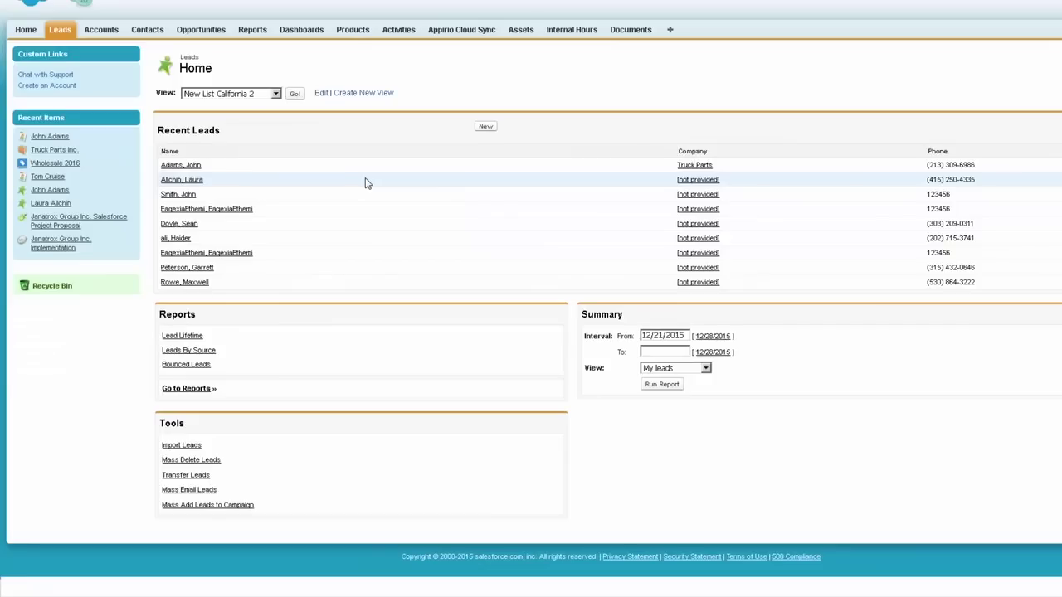
# Step: Change the Truck Parts lead's owner to the Disqualified Leads queue
pyautogui.click(170, 165)
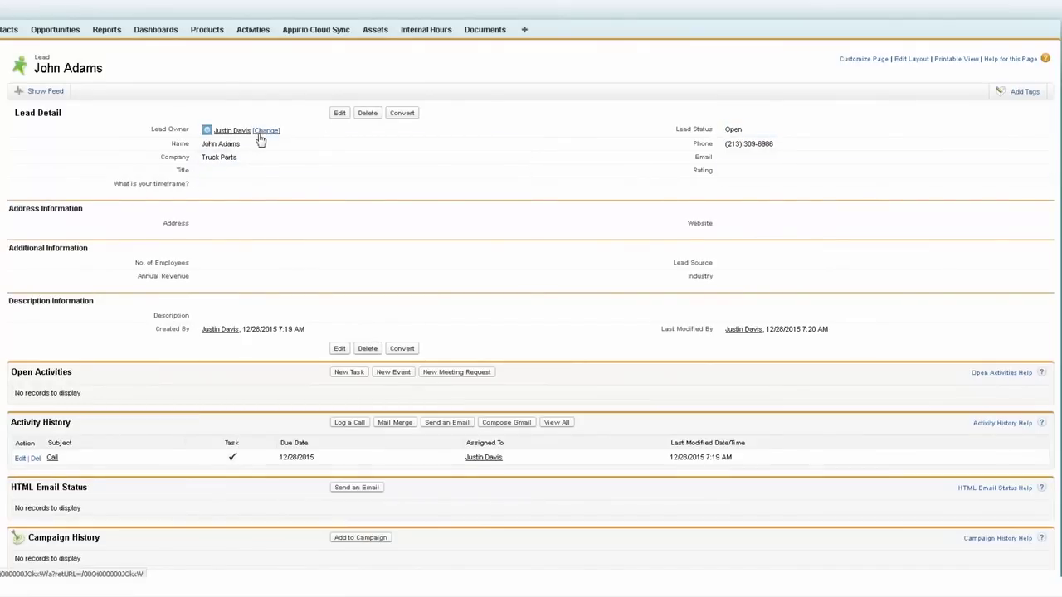
pyautogui.click(264, 130)
pyautogui.click(239, 202)
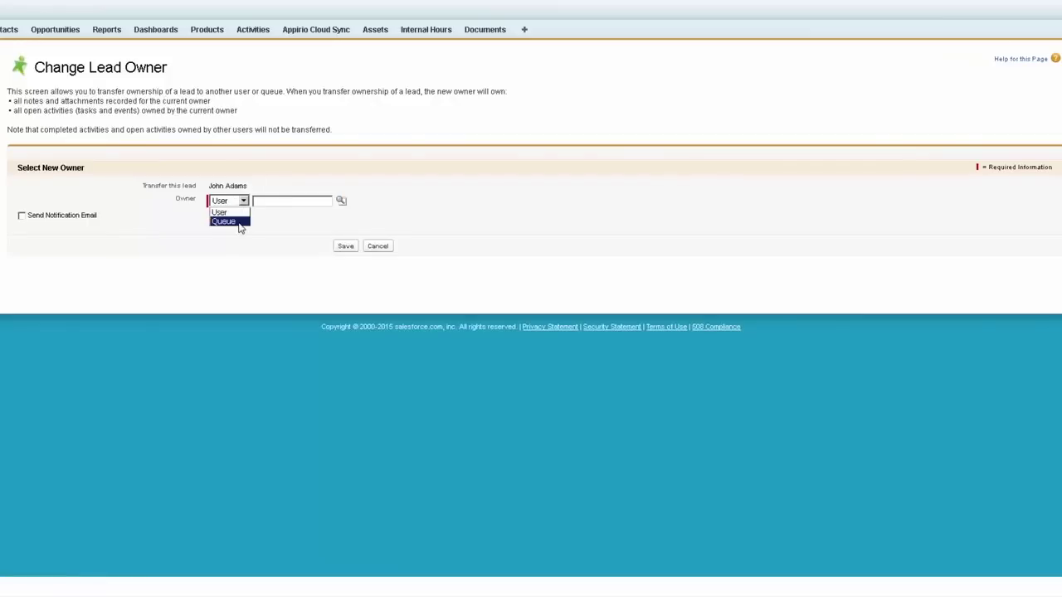
pyautogui.click(237, 223)
pyautogui.rightClick(269, 200)
pyautogui.click(289, 244)
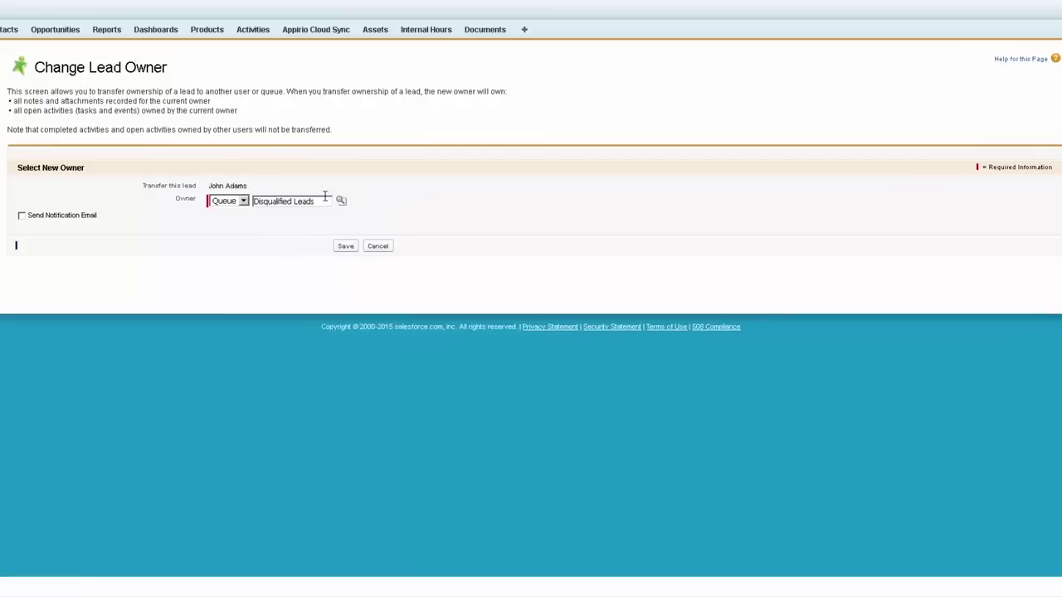
pyautogui.click(347, 247)
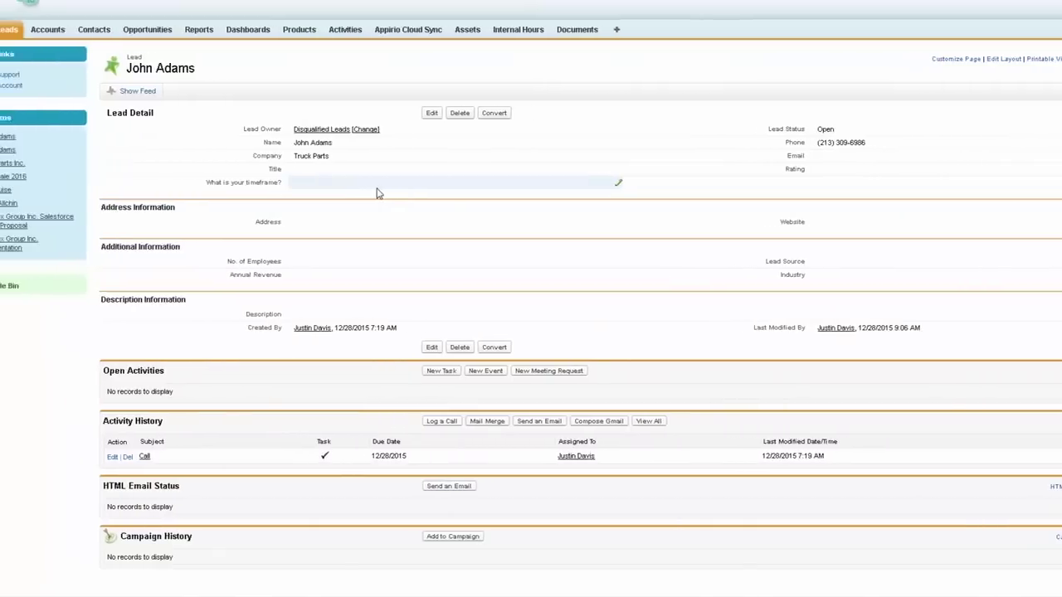
# Step: Create a 'Disqualified Leads' lead list view filtered to the Disqualified Leads queue
pyautogui.click(60, 33)
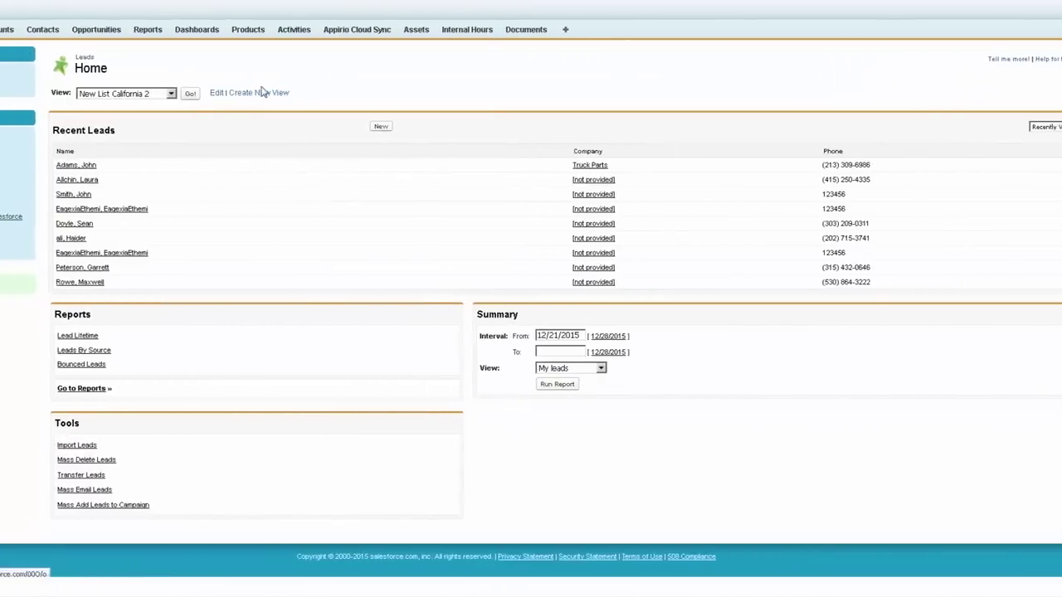
pyautogui.click(221, 92)
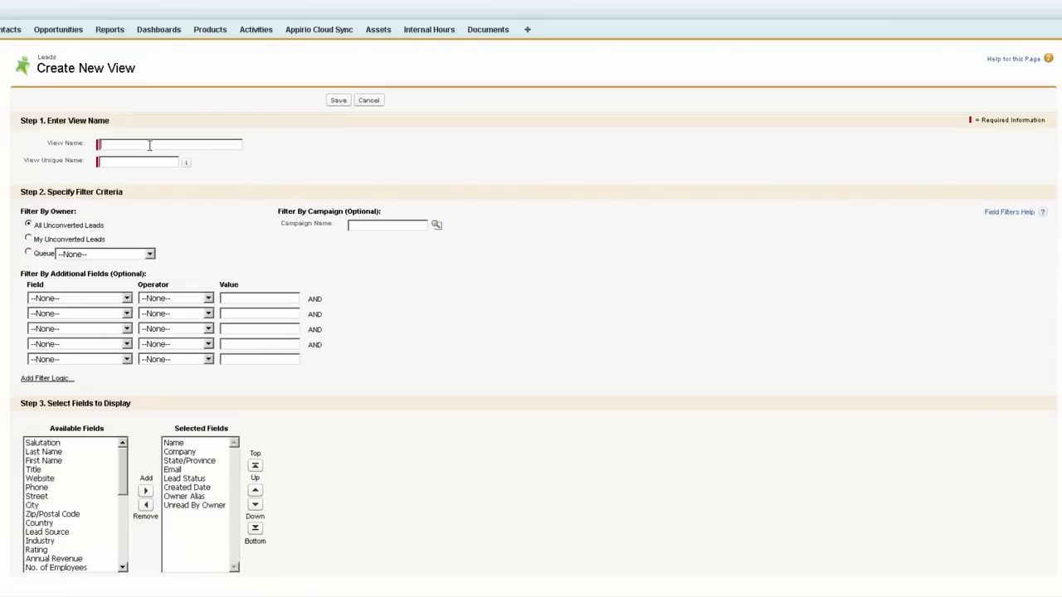
pyautogui.write('Disqualified Leads')
pyautogui.press('Tab')
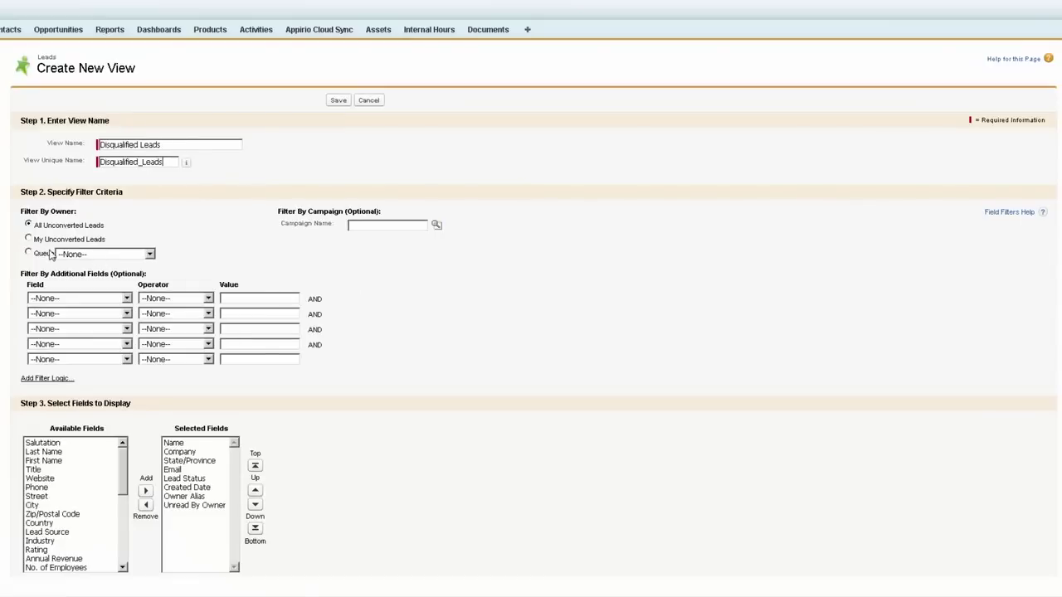
pyautogui.click(48, 253)
pyautogui.click(80, 260)
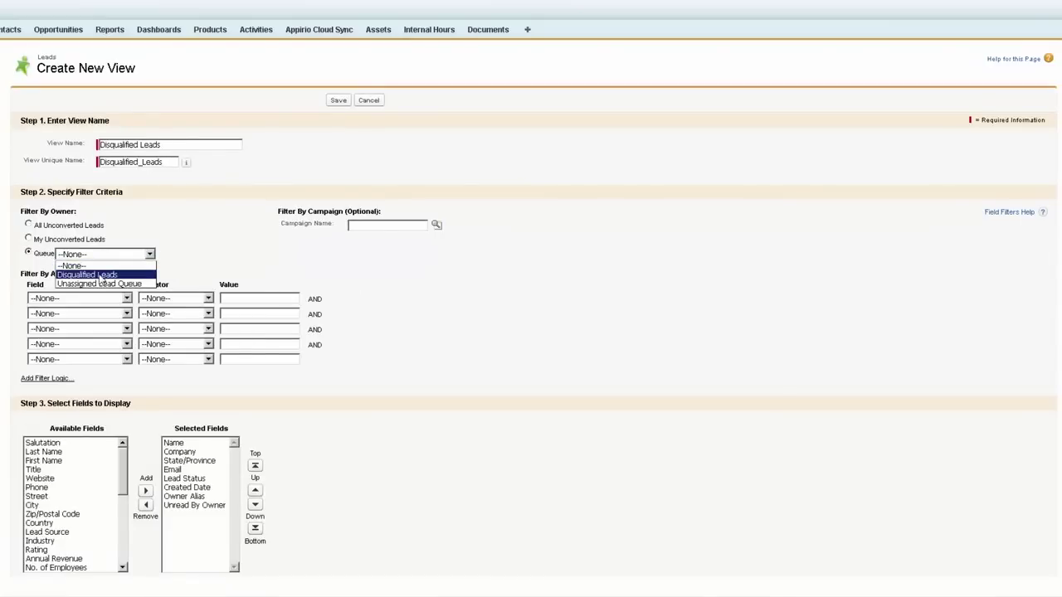
pyautogui.click(98, 279)
pyautogui.click(336, 101)
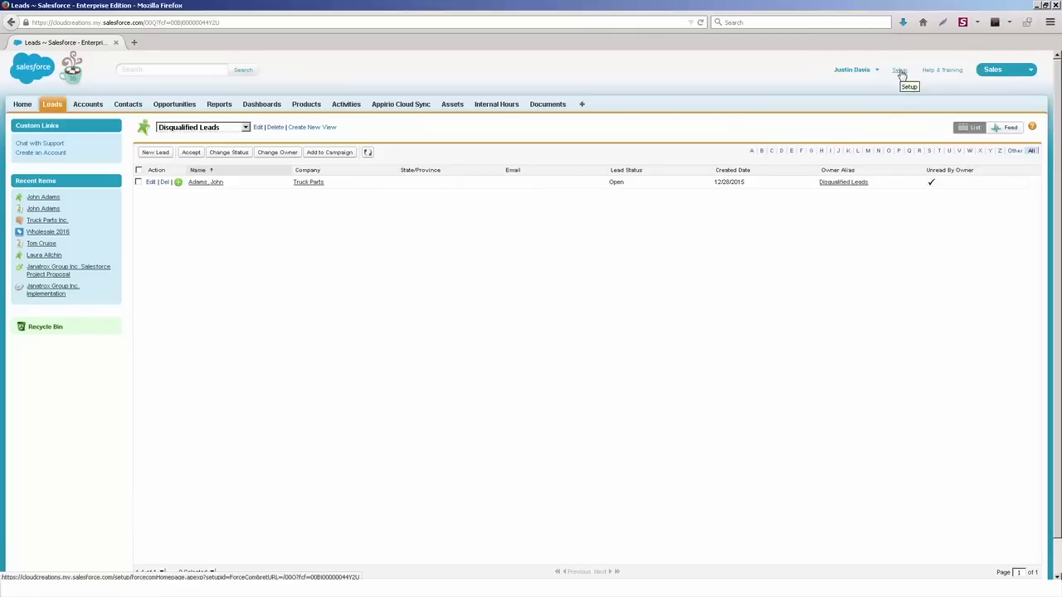
# Step: Go to Setup and open Manage Users > Queues
pyautogui.click(900, 71)
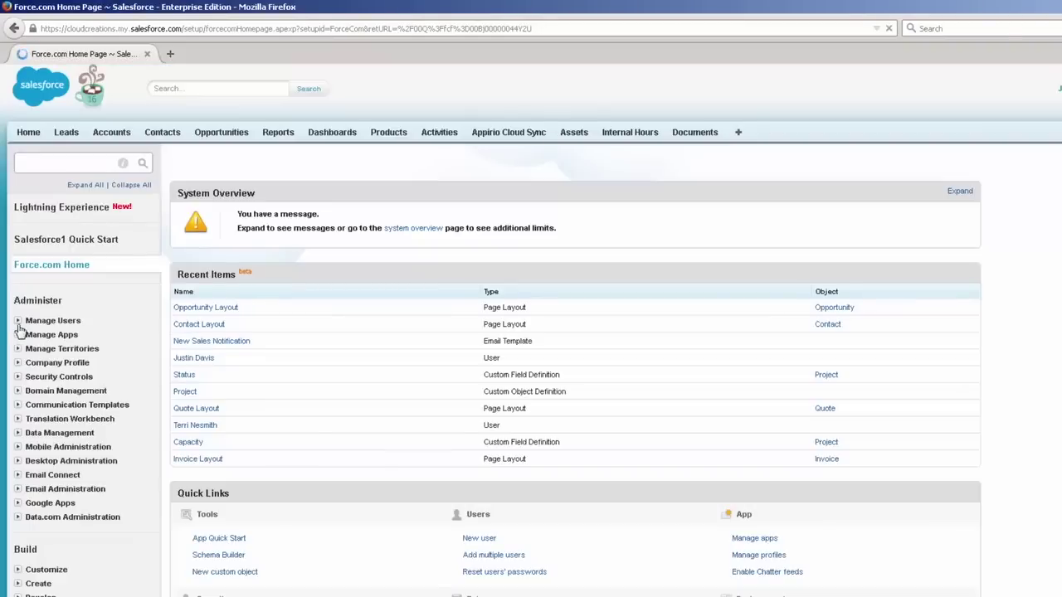
pyautogui.click(17, 320)
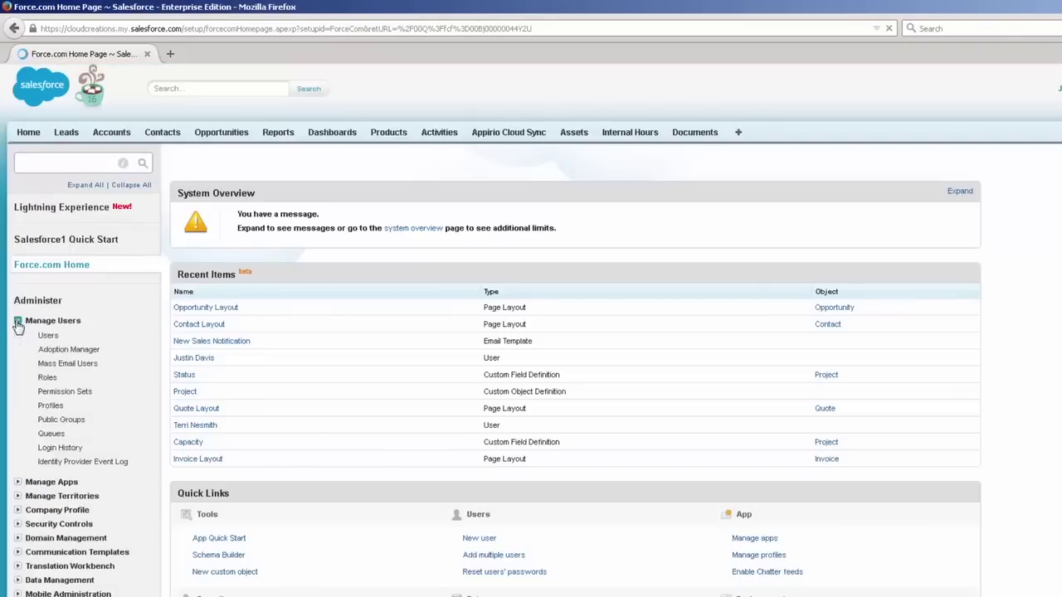
pyautogui.click(52, 435)
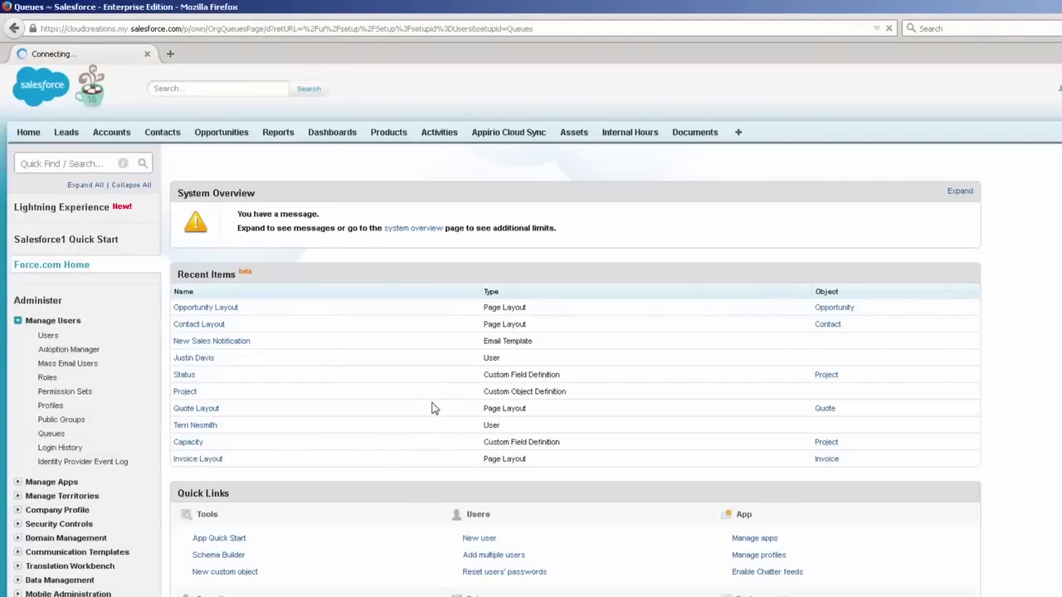
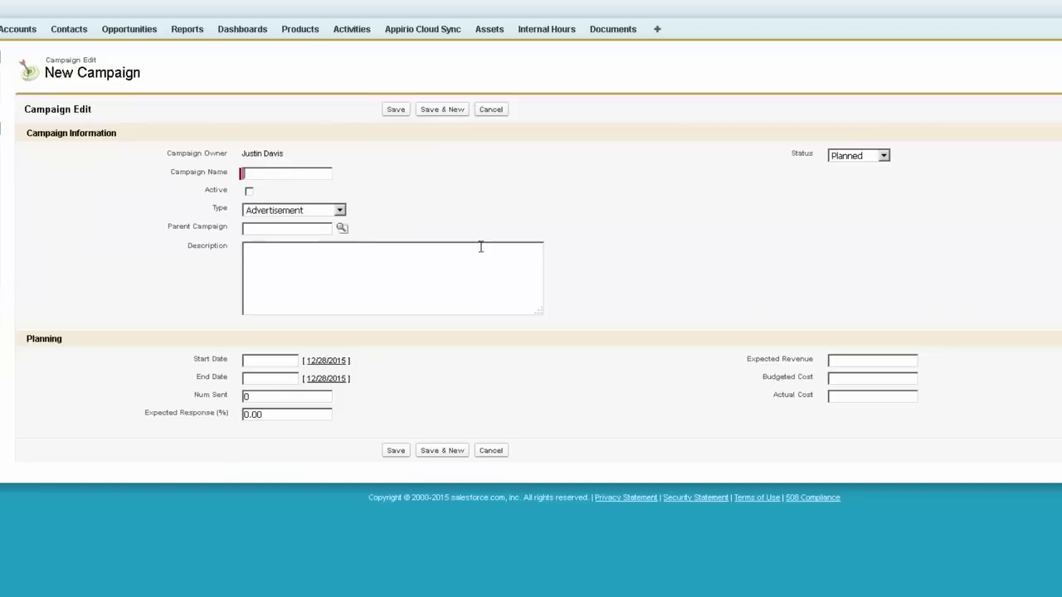
# Step: Name the campaign 'Spring Newsletter', mark it Active with status Planned, and save it
pyautogui.write('Spring Newsletter')
pyautogui.click(249, 191)
pyautogui.click(869, 159)
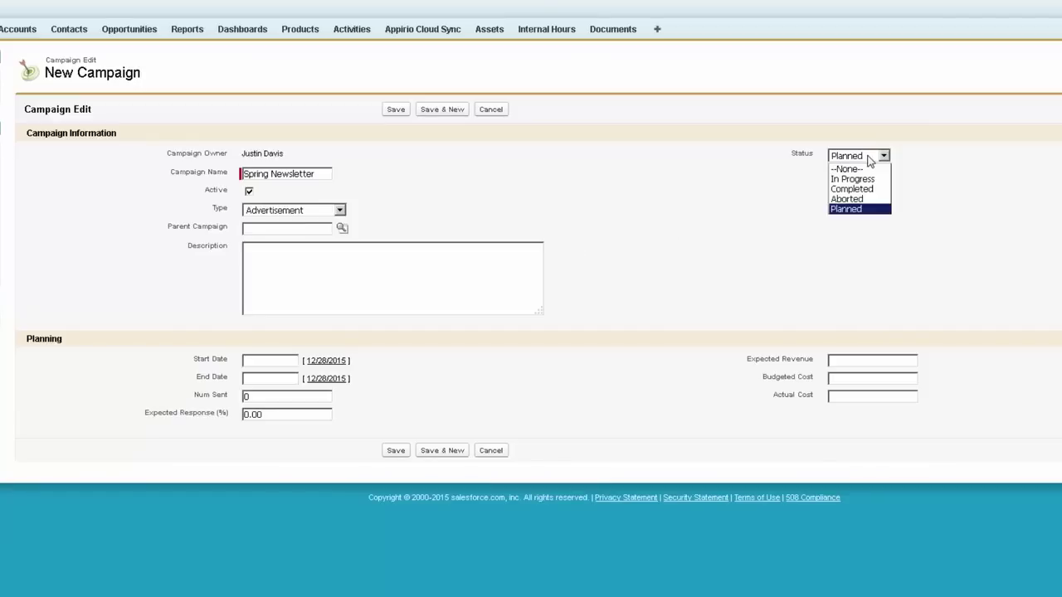
pyautogui.click(855, 209)
pyautogui.click(396, 110)
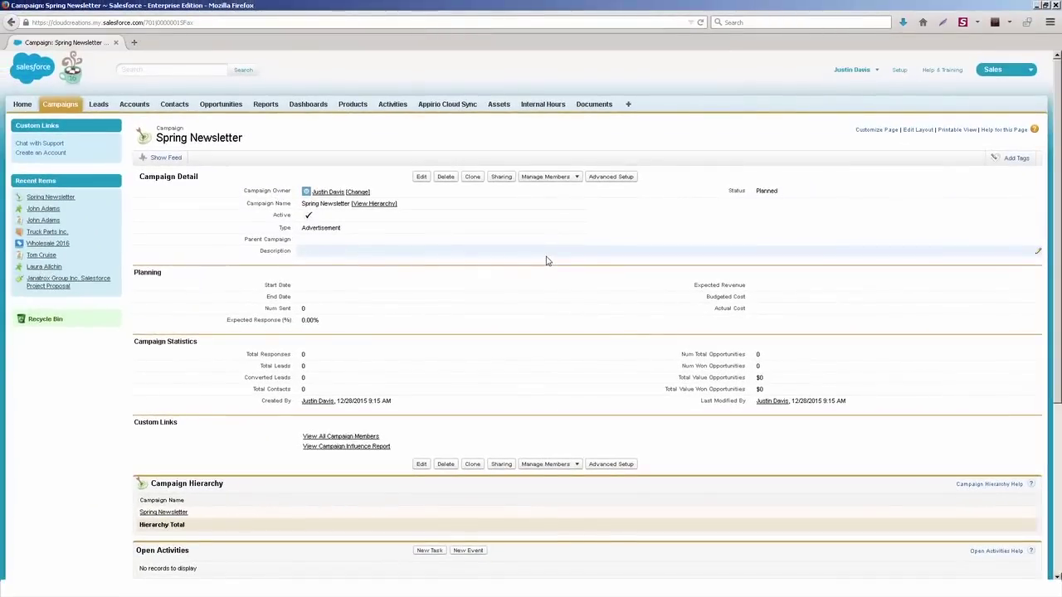
# Step: Change the campaign type to Seminar / Conference
pyautogui.doubleClick(328, 228)
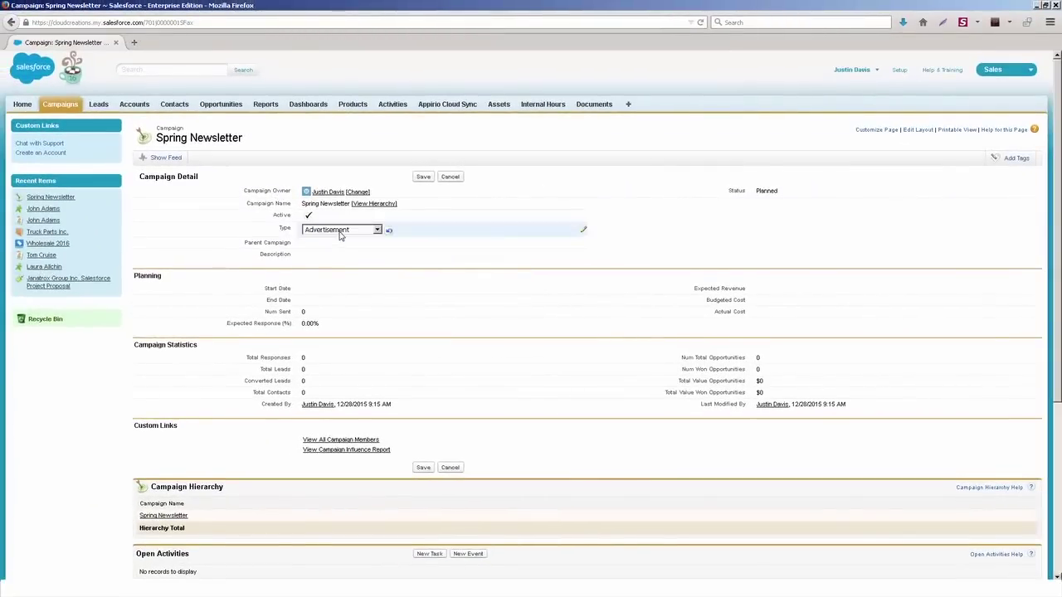
pyautogui.click(341, 229)
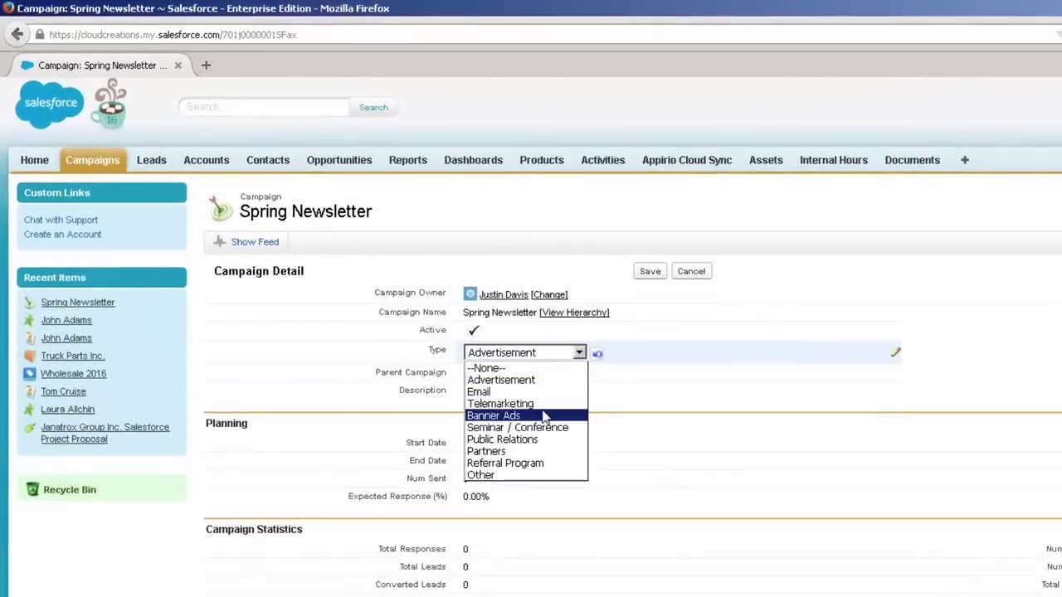
pyautogui.click(539, 426)
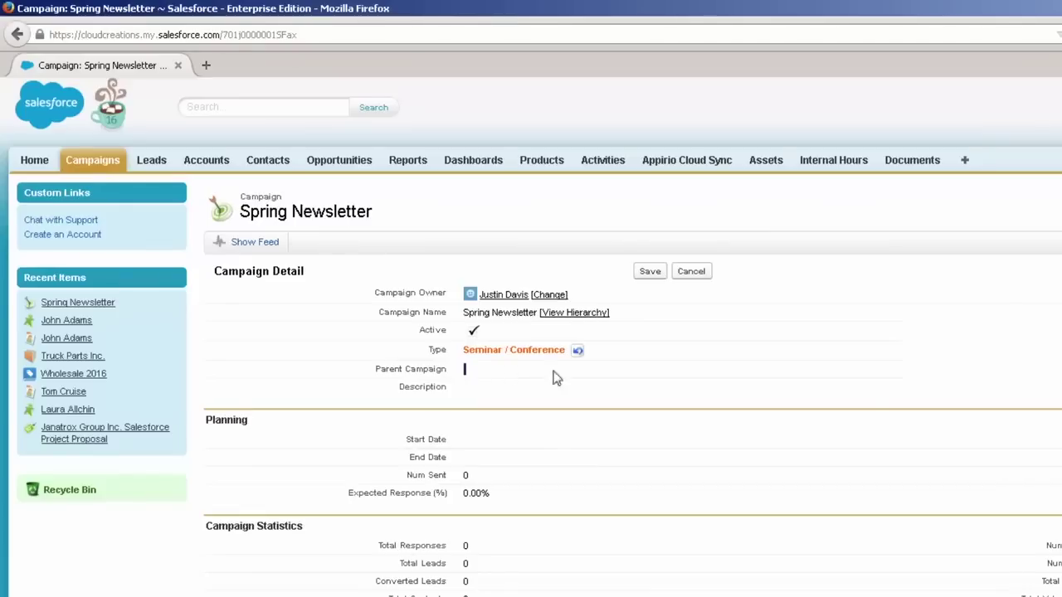
pyautogui.click(648, 271)
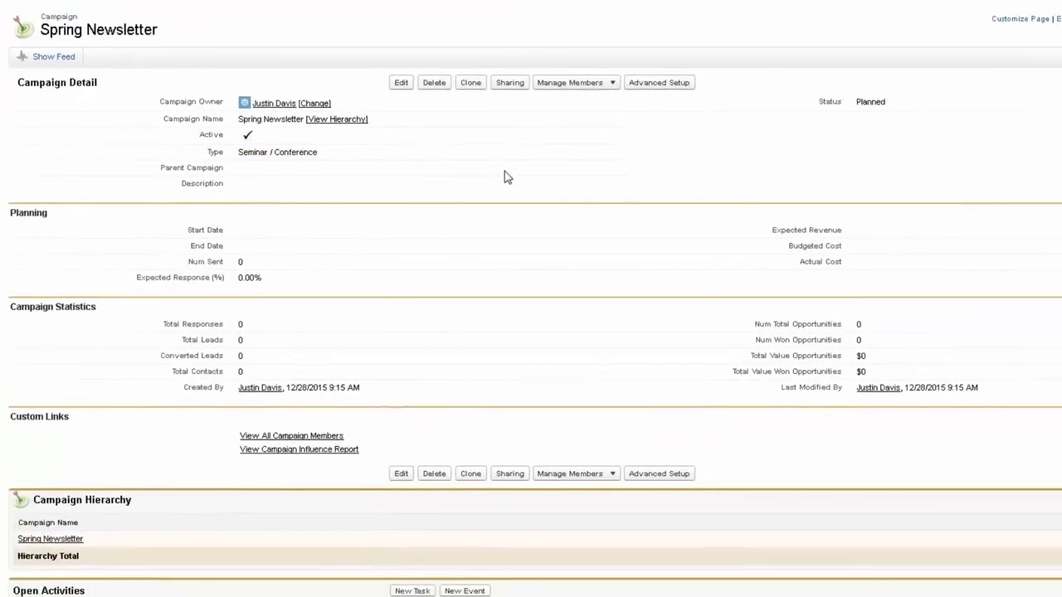
pyautogui.doubleClick(263, 185)
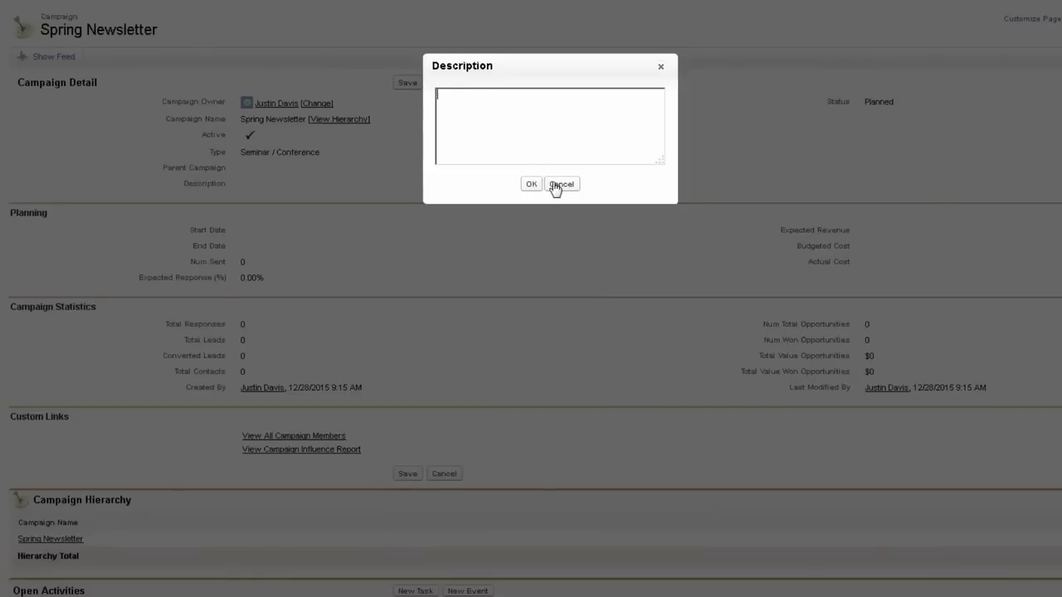
pyautogui.click(561, 185)
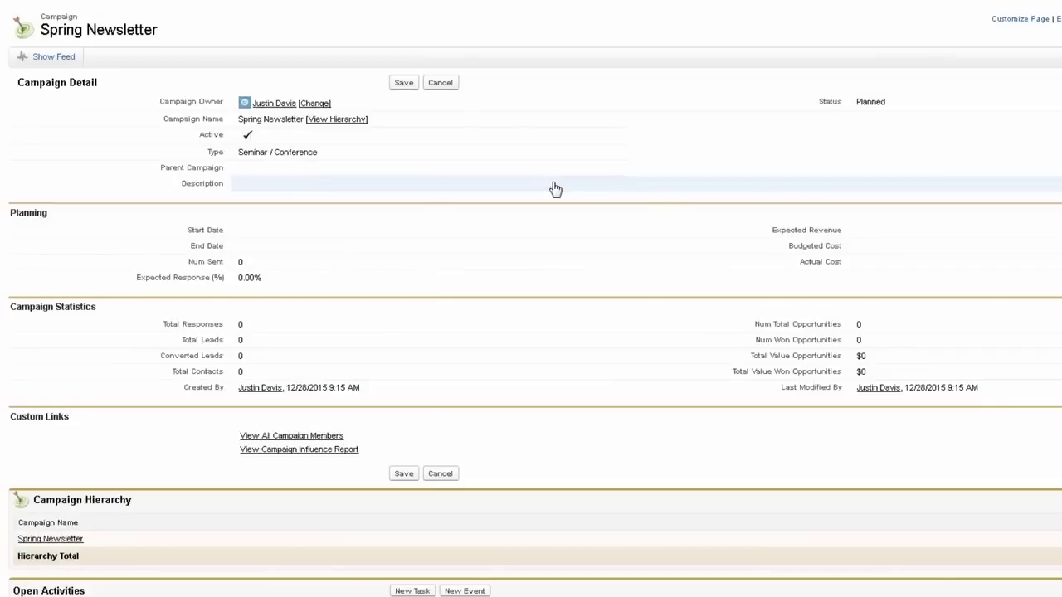
pyautogui.scroll(-5, 556, 189)
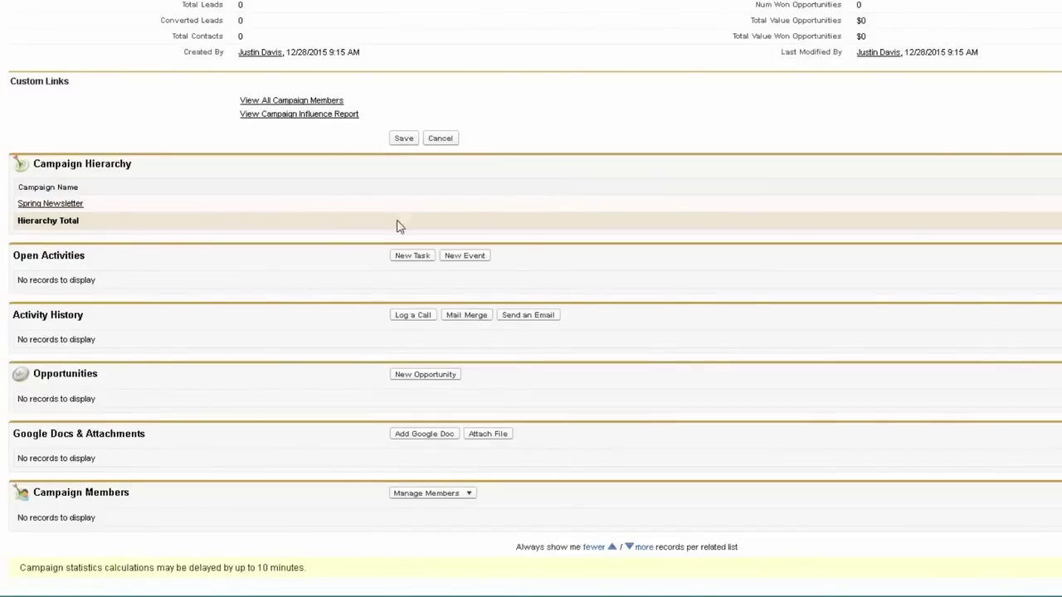
pyautogui.scroll(5, 384, 348)
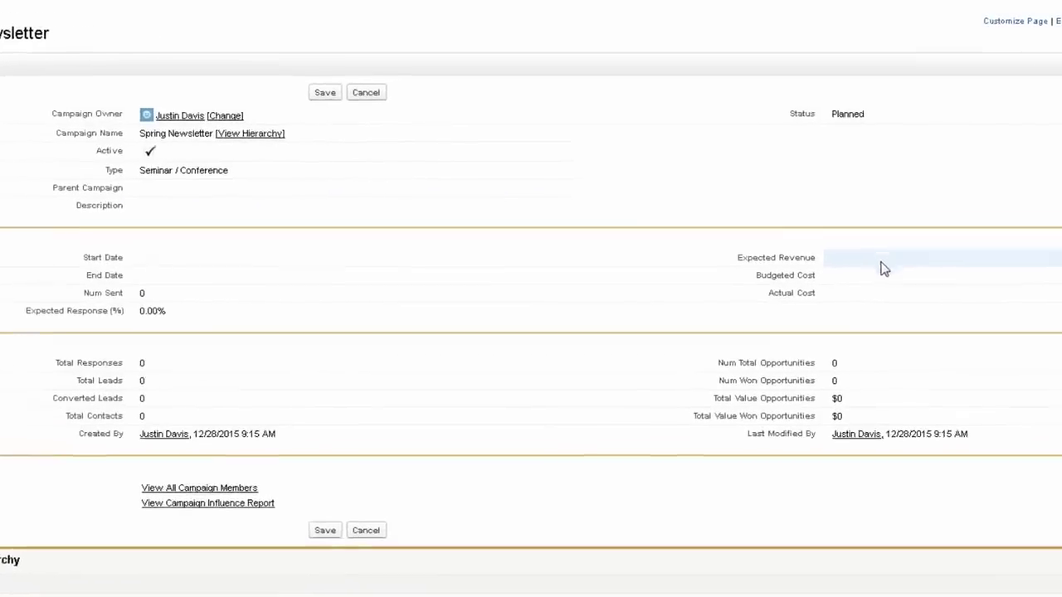
# Step: Set budgeted cost 5000, expected revenue 12500 and actual cost 5550
pyautogui.doubleClick(879, 279)
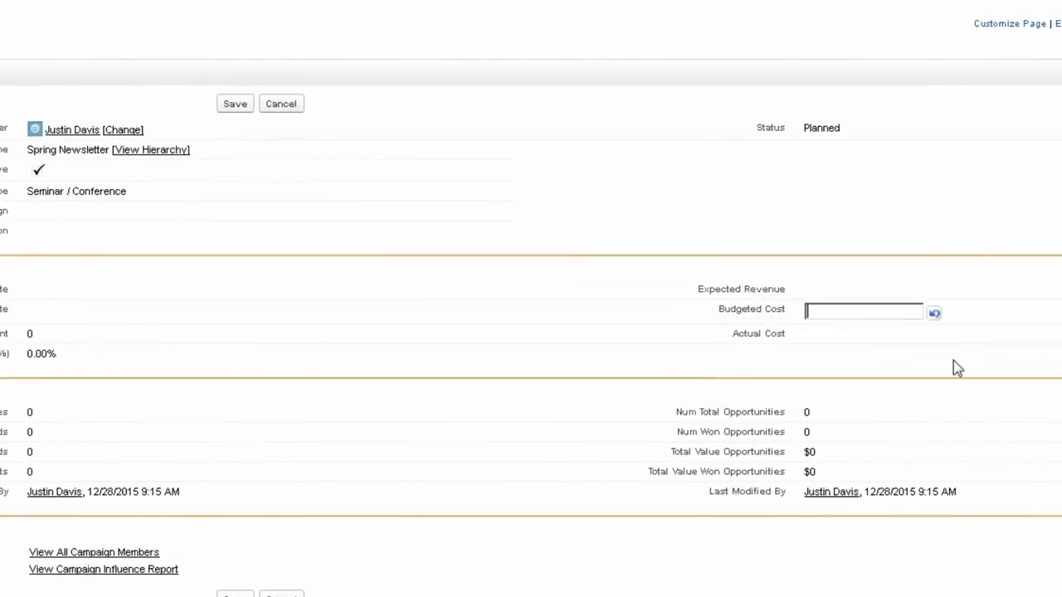
pyautogui.write('5000')
pyautogui.doubleClick(854, 292)
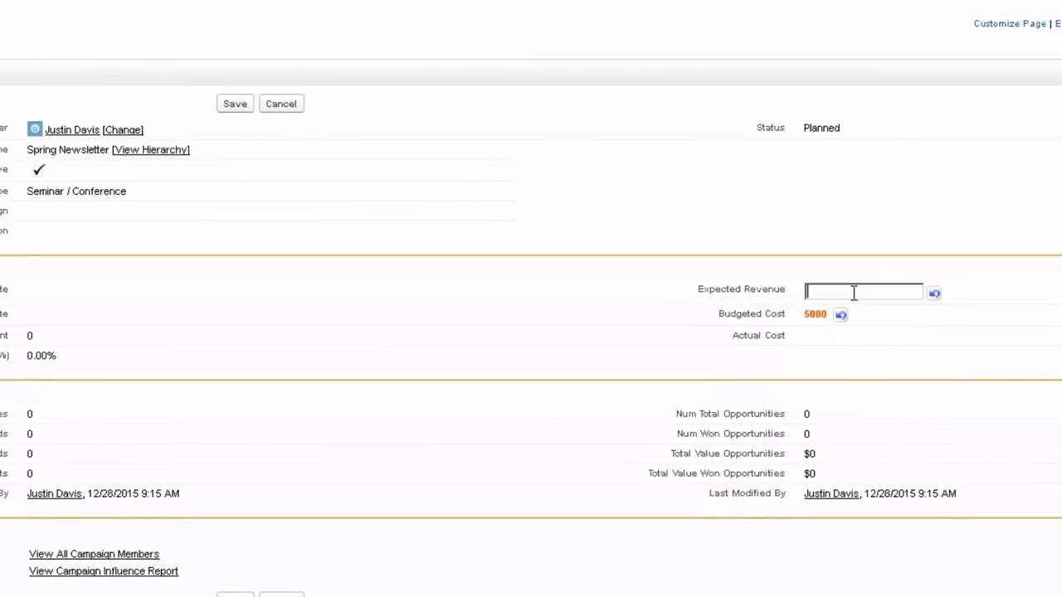
pyautogui.write('12500')
pyautogui.press('Return')
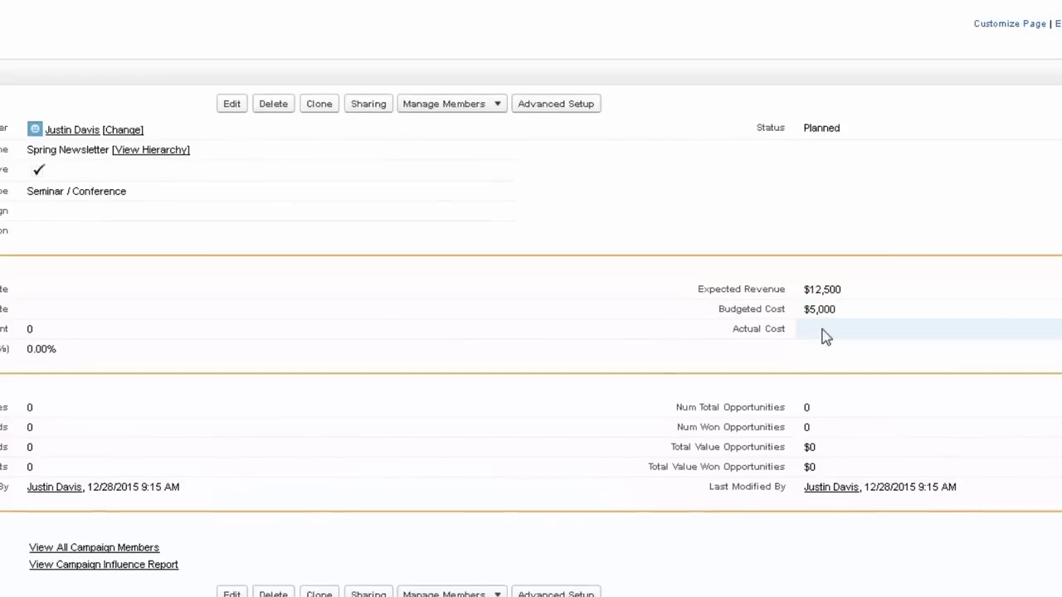
pyautogui.doubleClick(822, 332)
pyautogui.write('5550')
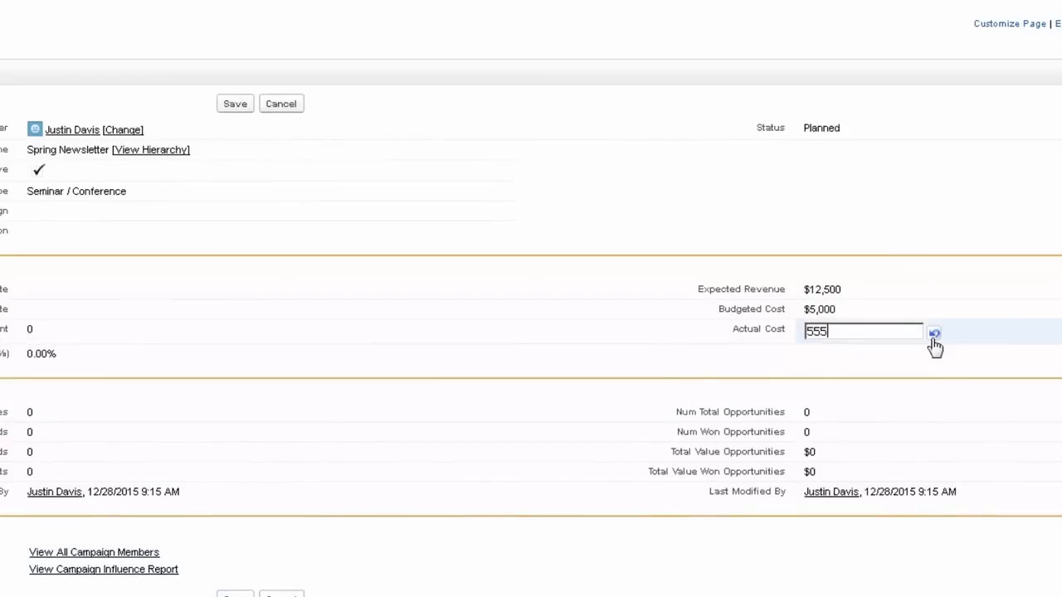
pyautogui.press('Return')
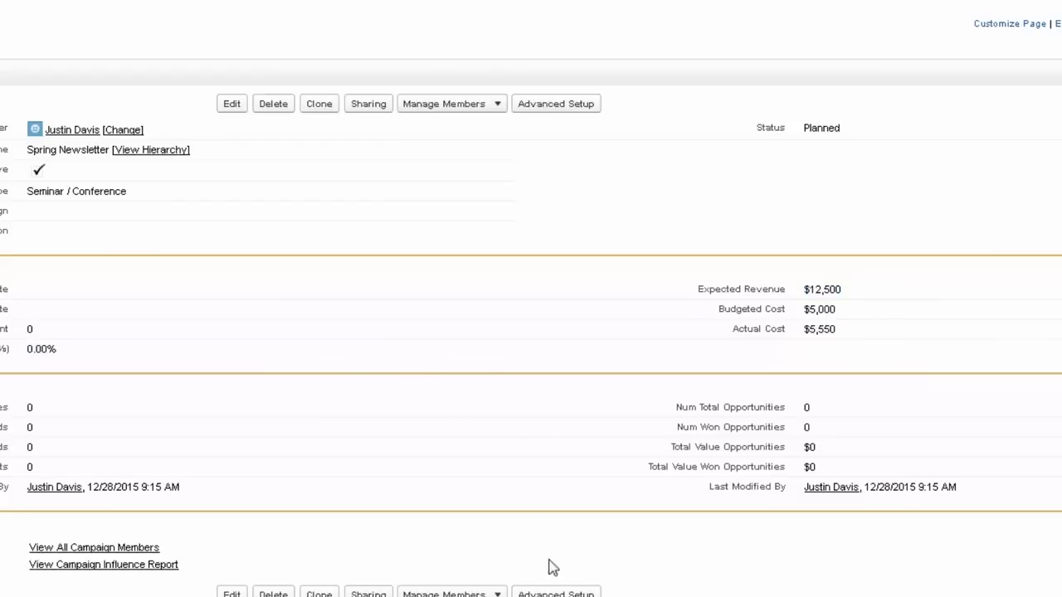
# Step: Open the Add Members - Search page from the Manage Members menu
pyautogui.scroll(-5, 737, 547)
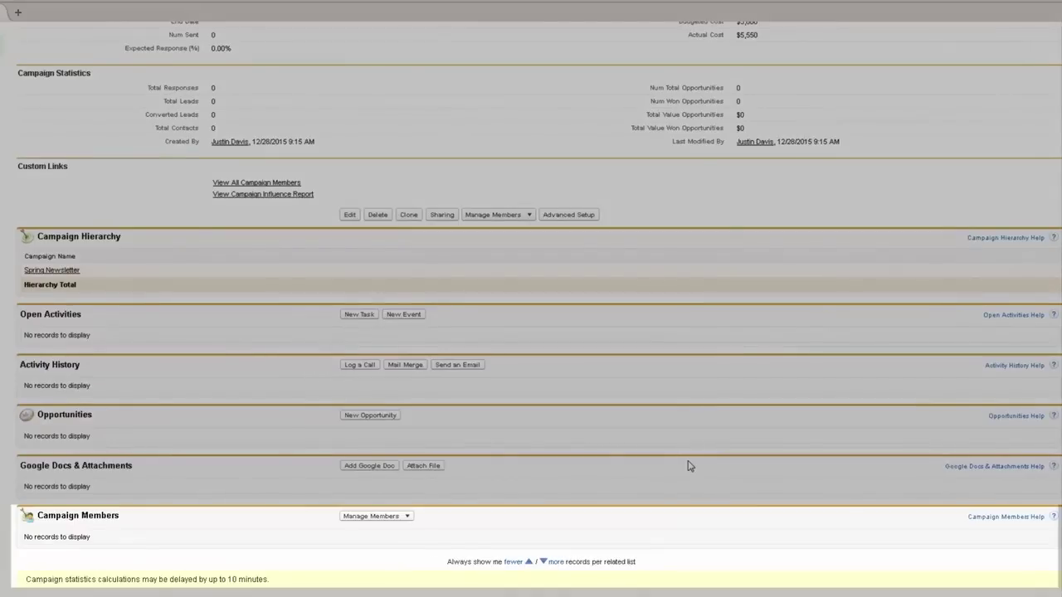
pyautogui.click(376, 515)
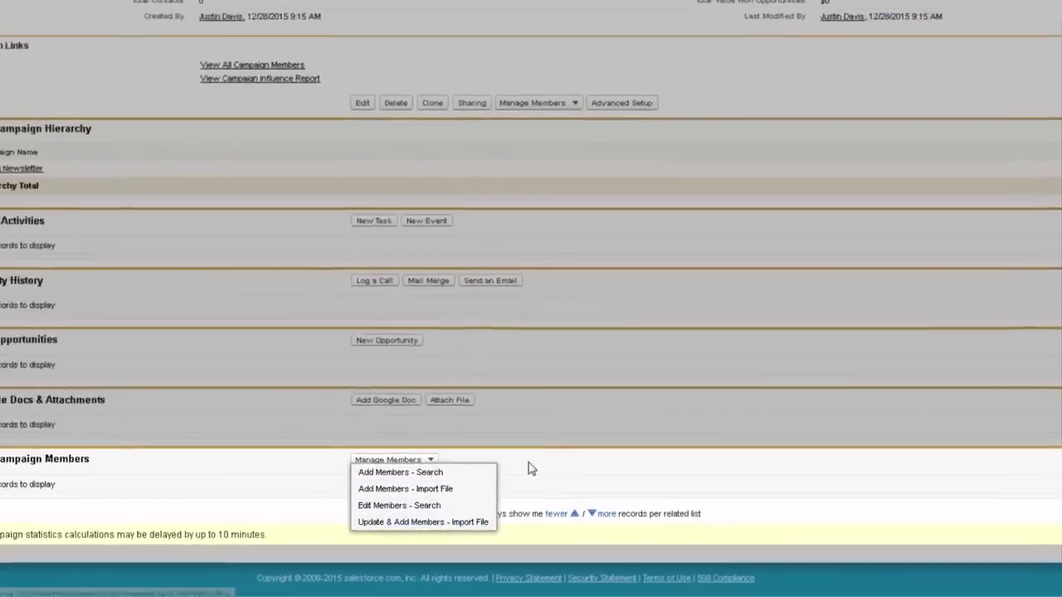
pyautogui.scroll(5, 531, 473)
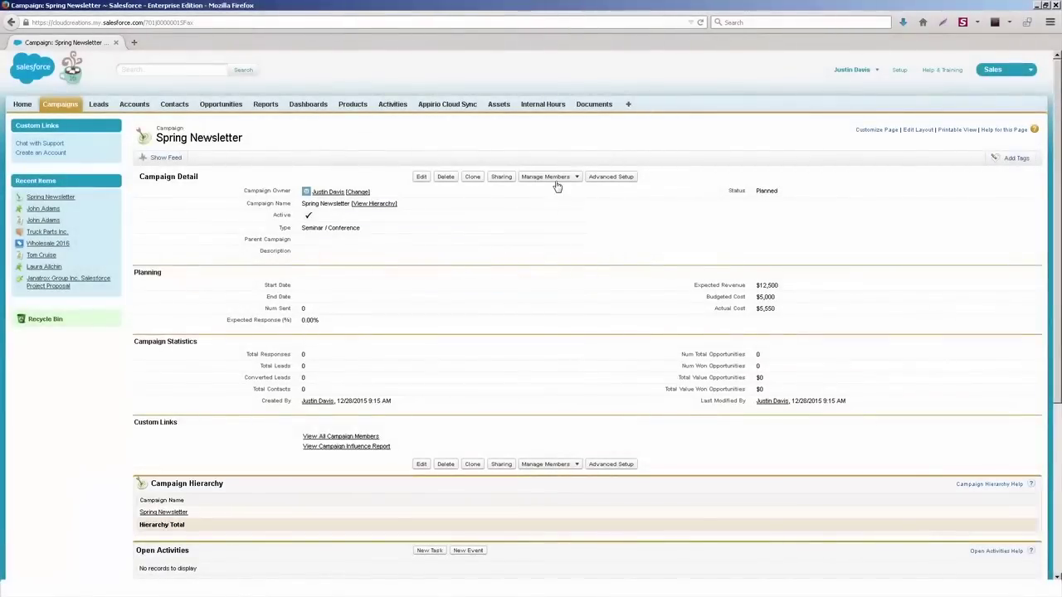
pyautogui.moveTo(558, 182)
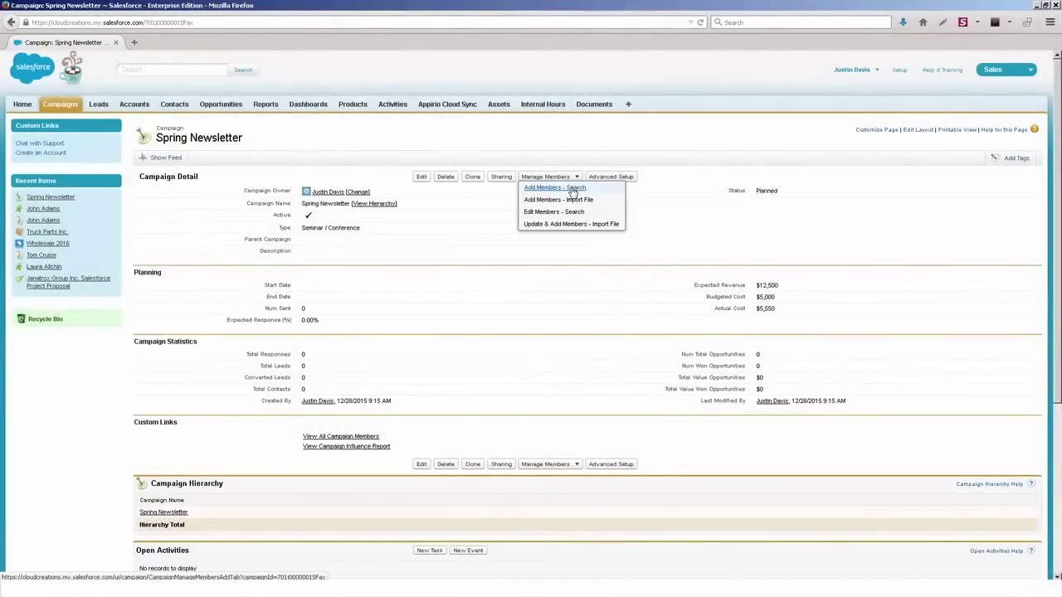
pyautogui.click(571, 189)
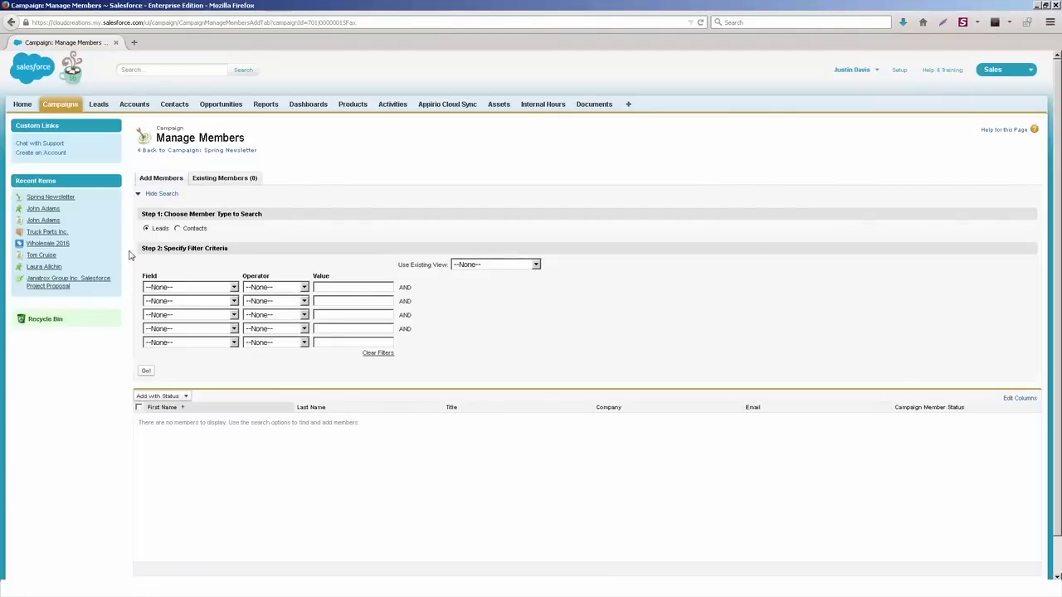
# Step: Search Contacts instead of Leads and select four contacts from the results
pyautogui.click(177, 228)
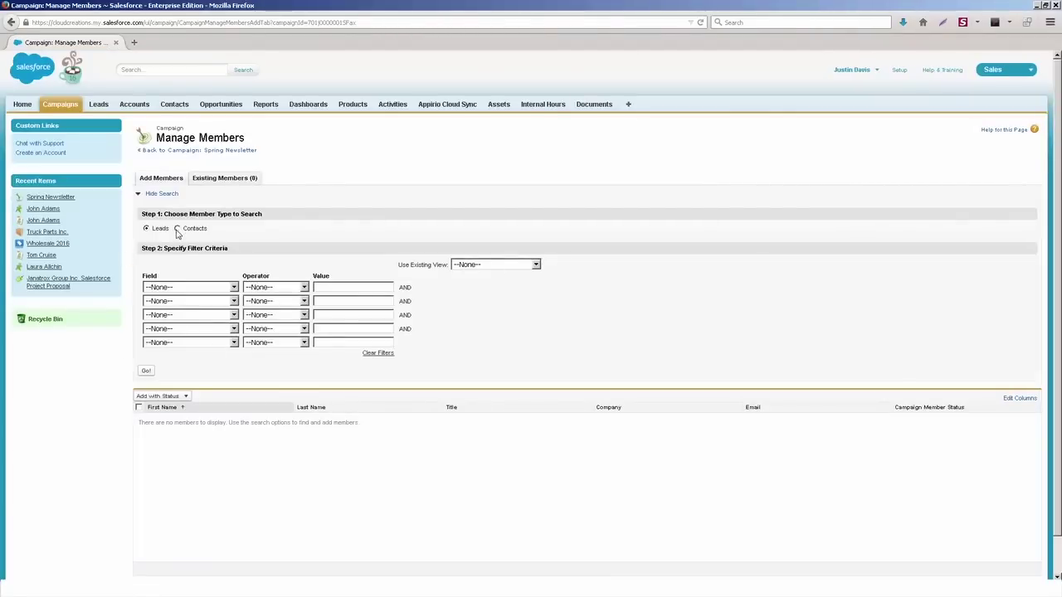
pyautogui.click(149, 373)
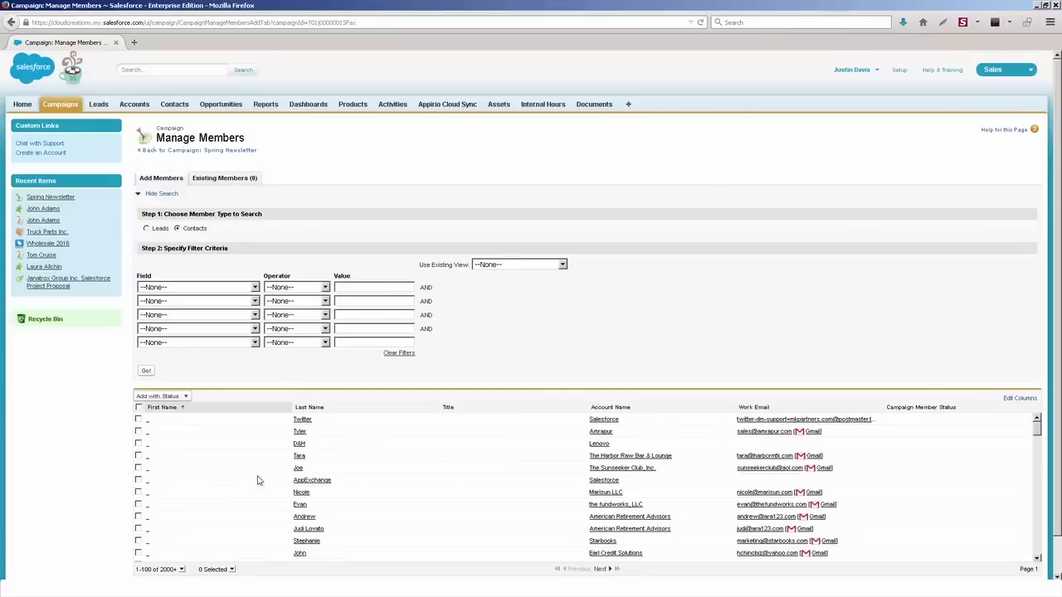
pyautogui.click(137, 419)
pyautogui.click(138, 432)
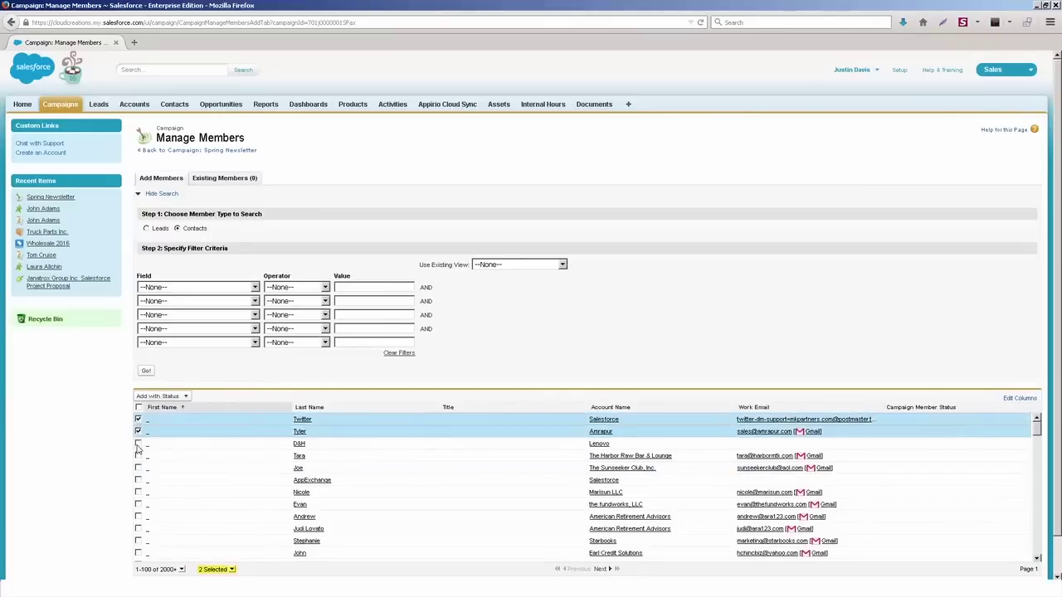
pyautogui.click(138, 444)
pyautogui.scroll(-5, 138, 472)
pyautogui.click(139, 471)
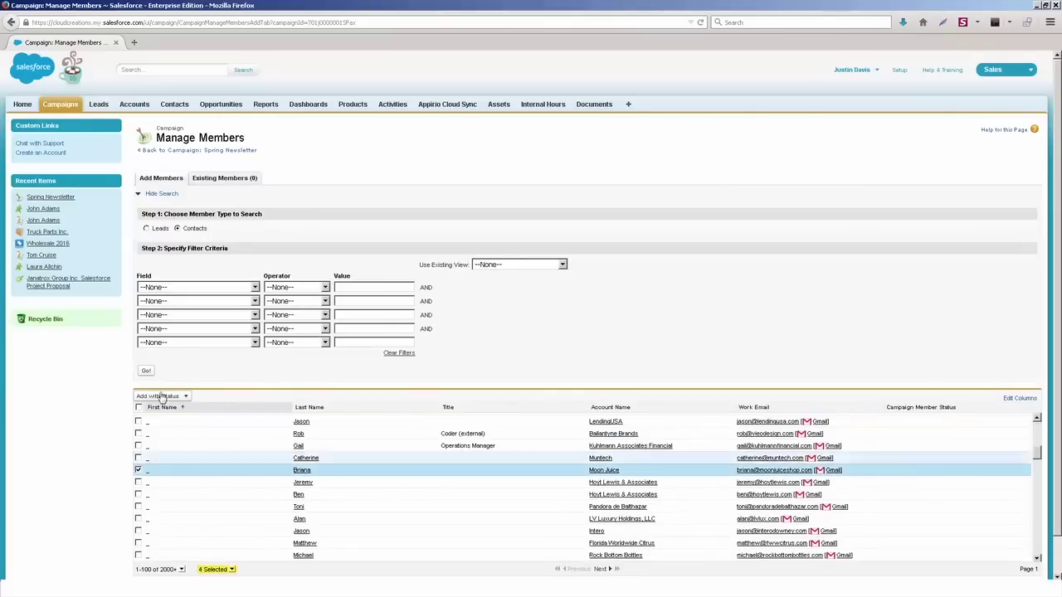
# Step: Add the four selected contacts as campaign members with status Sent
pyautogui.click(545, 266)
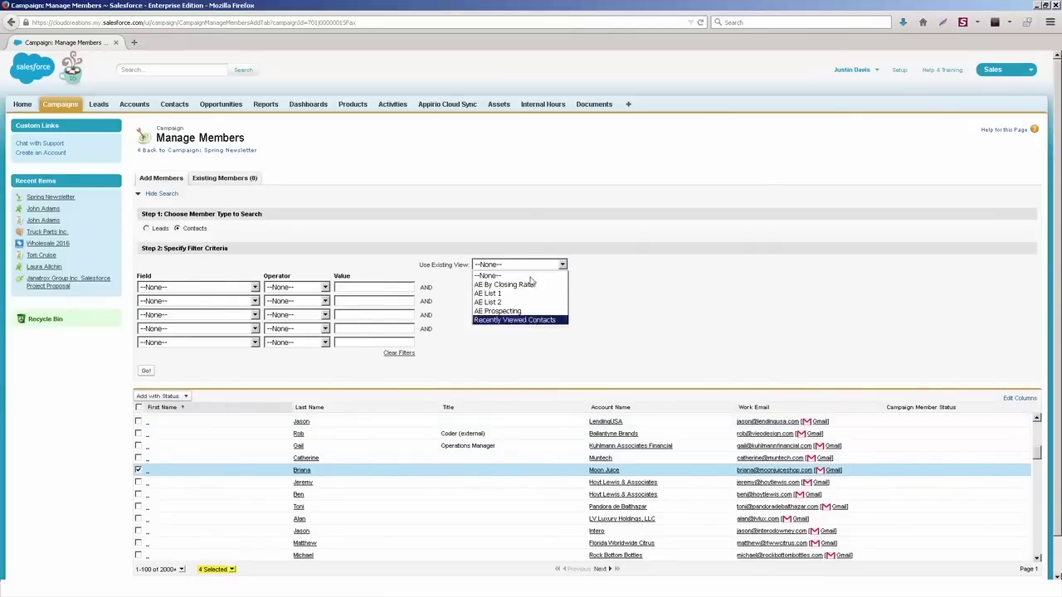
pyautogui.click(519, 274)
pyautogui.scroll(-1, 469, 250)
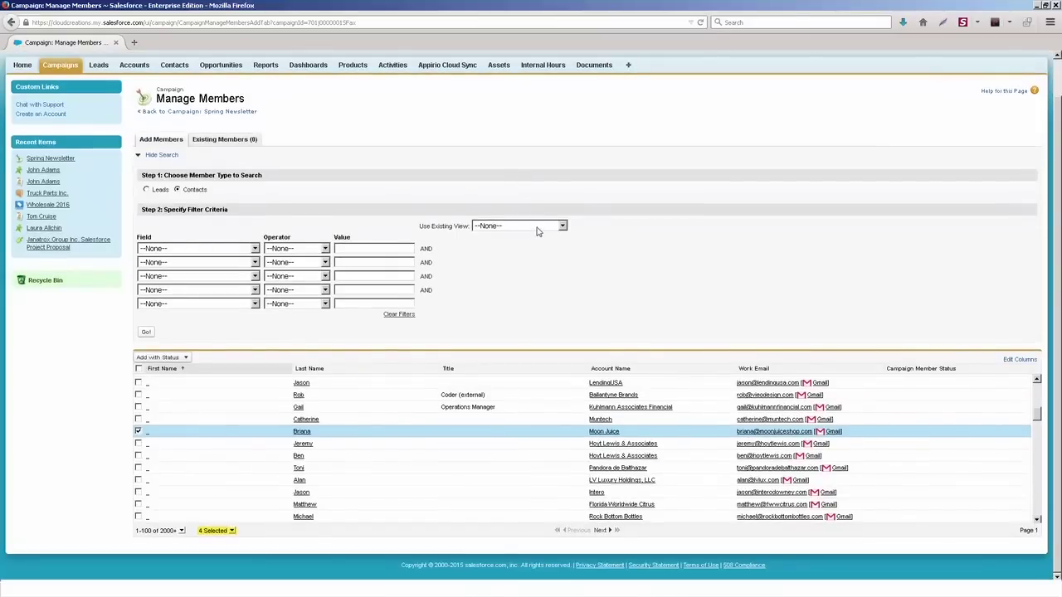
pyautogui.click(174, 358)
pyautogui.click(155, 382)
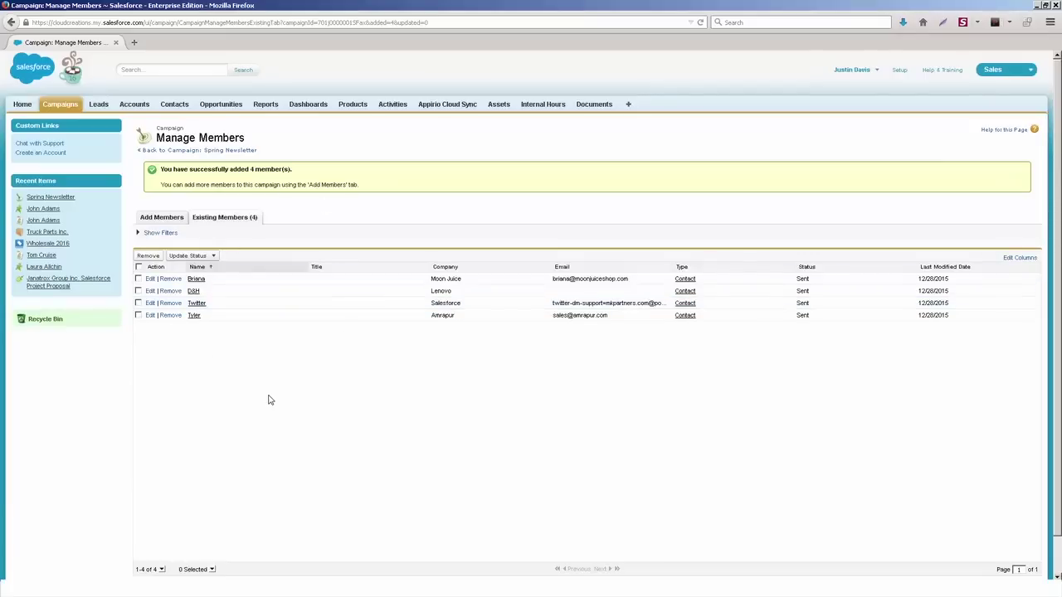
# Step: Reopen Spring Newsletter from Recent Items and check Campaign Members lists four Sent contacts
pyautogui.click(55, 197)
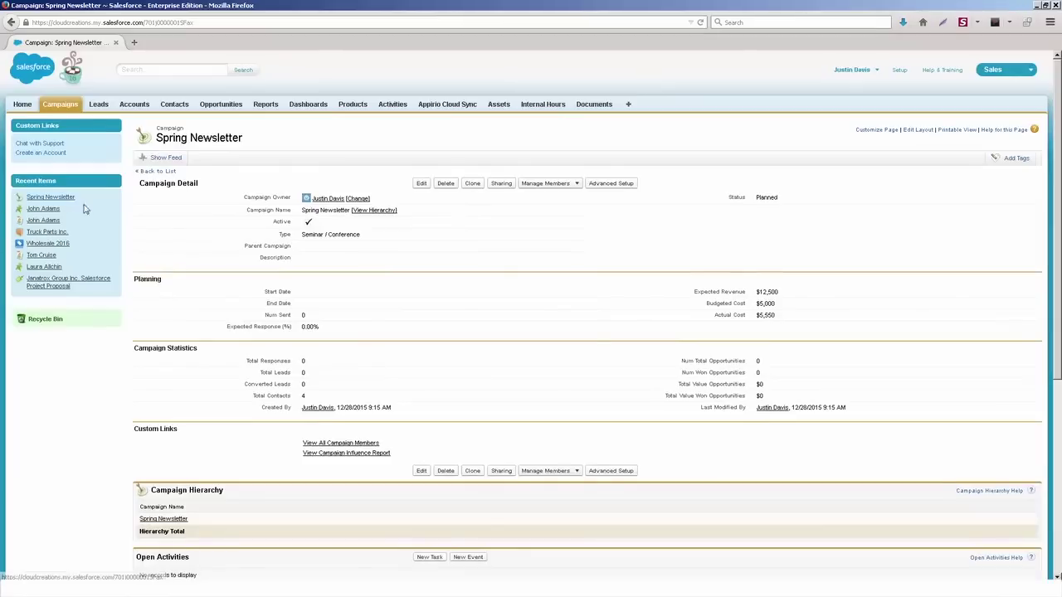
pyautogui.scroll(-5, 450, 403)
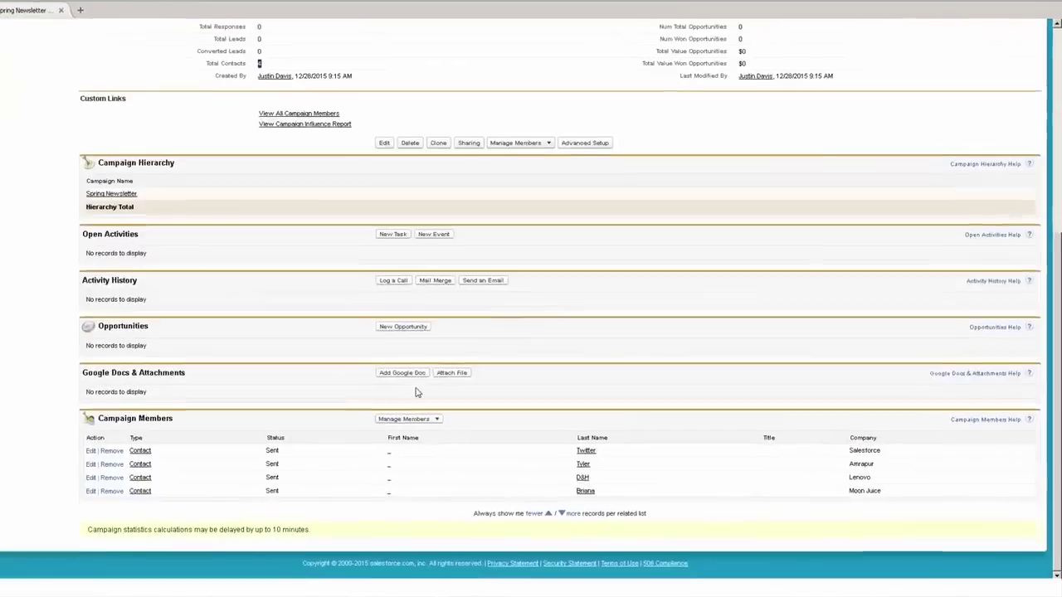
pyautogui.moveTo(377, 461); pyautogui.dragTo(378, 519)
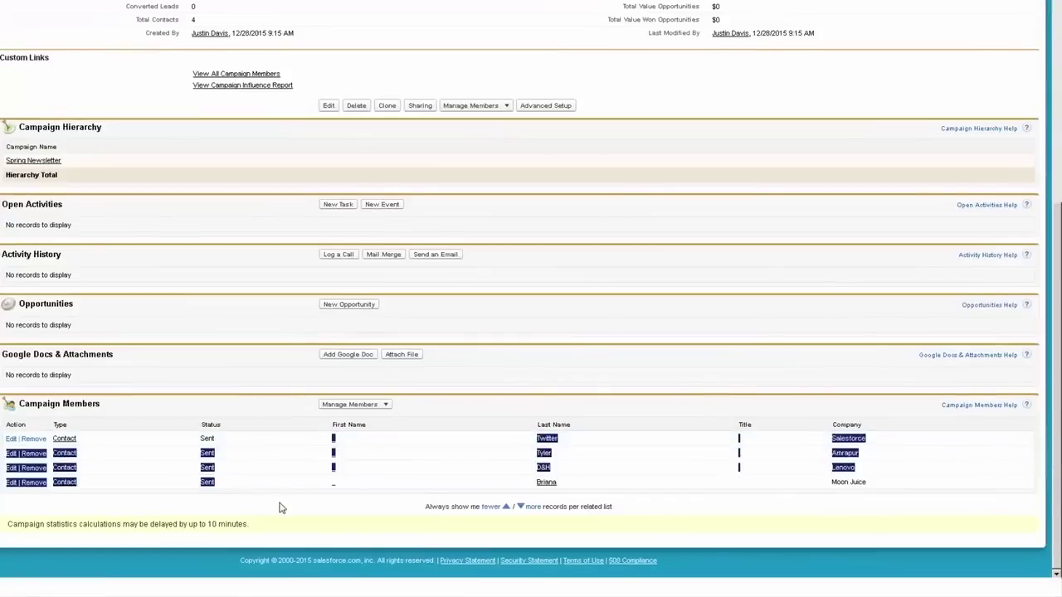
pyautogui.click(282, 470)
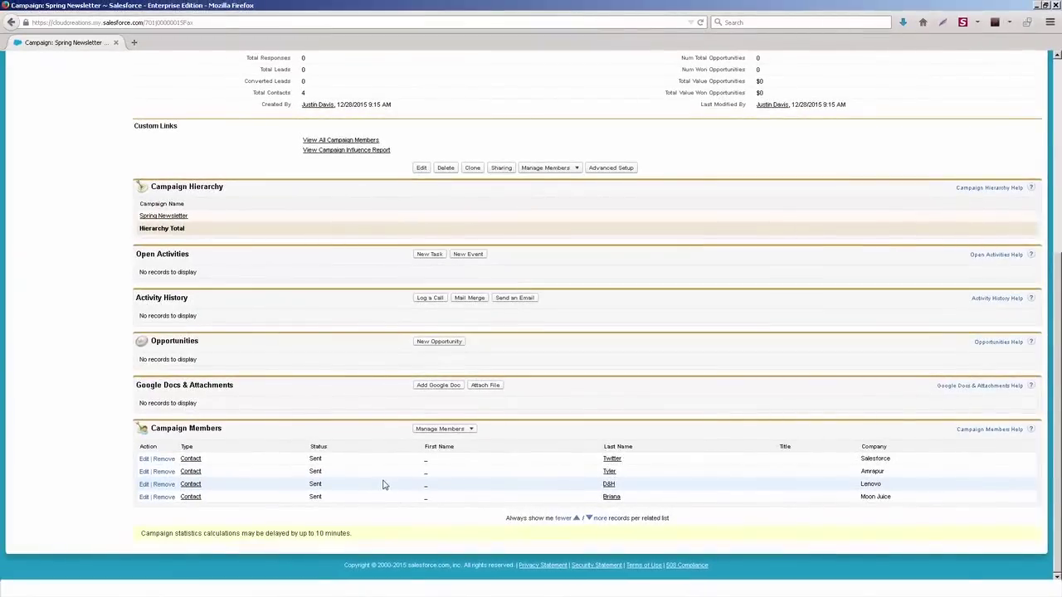
pyautogui.scroll(5, 383, 485)
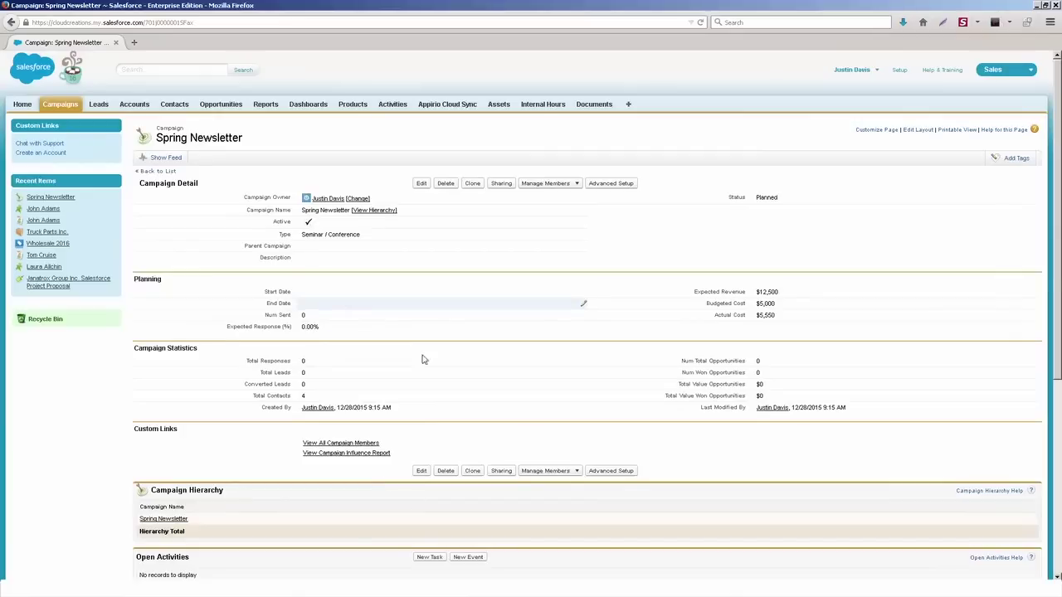
pyautogui.scroll(-5, 415, 483)
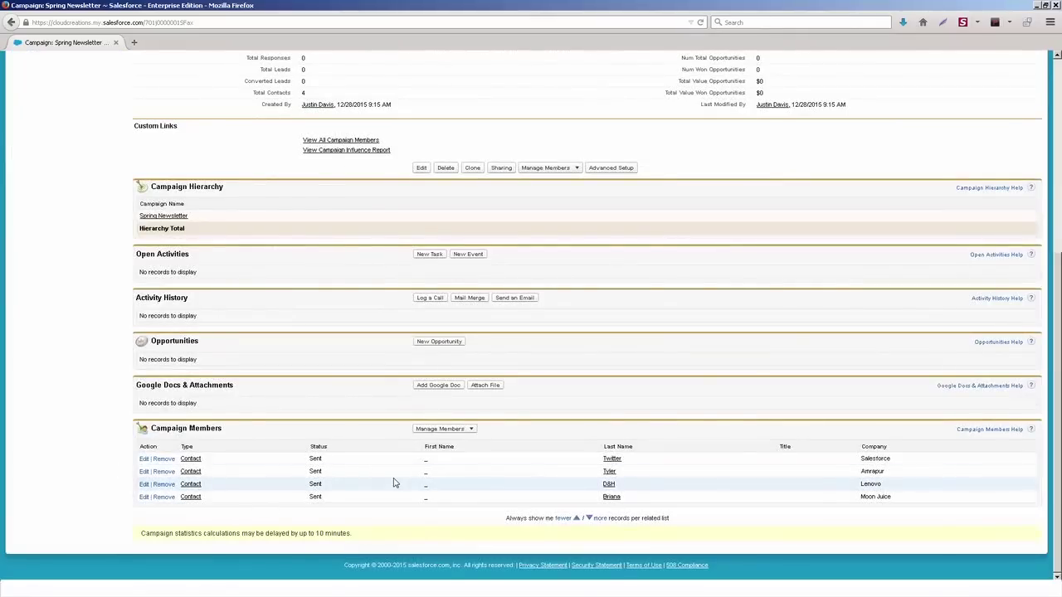
pyautogui.click(455, 345)
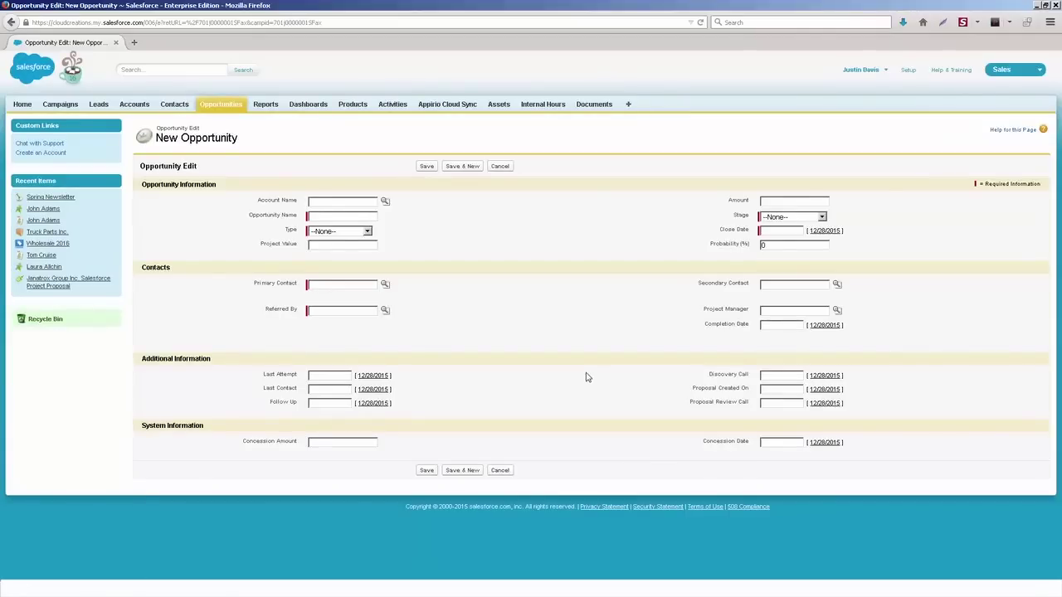
pyautogui.click(500, 166)
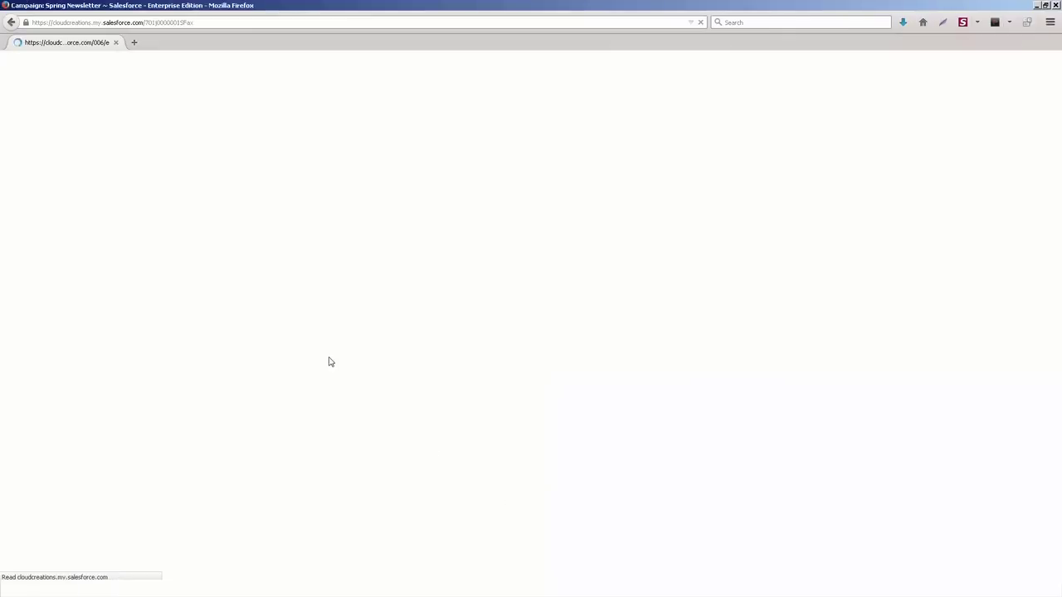
pyautogui.scroll(-6, 345, 473)
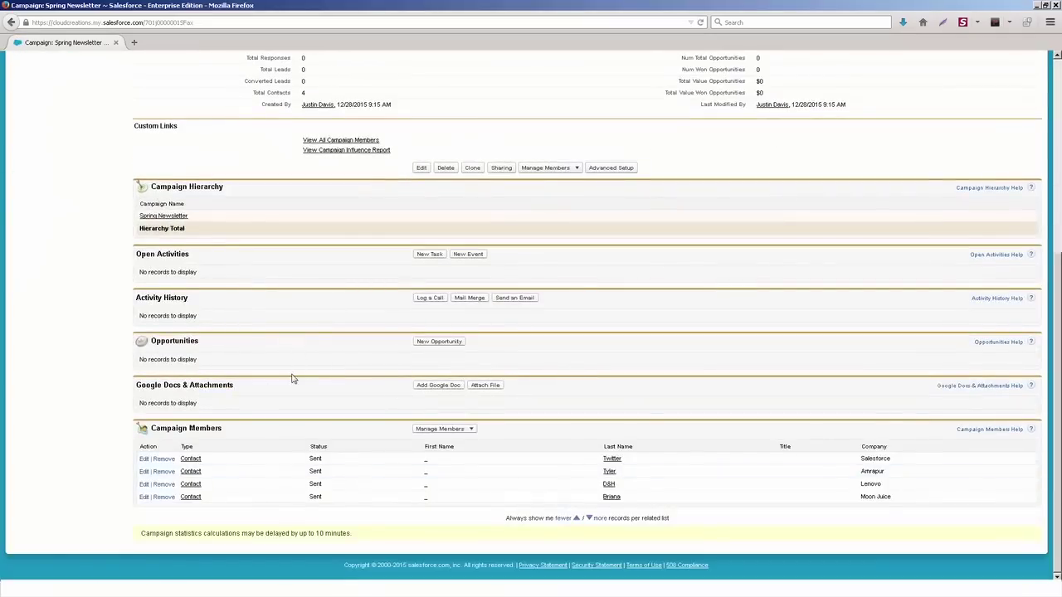
pyautogui.scroll(5, 292, 378)
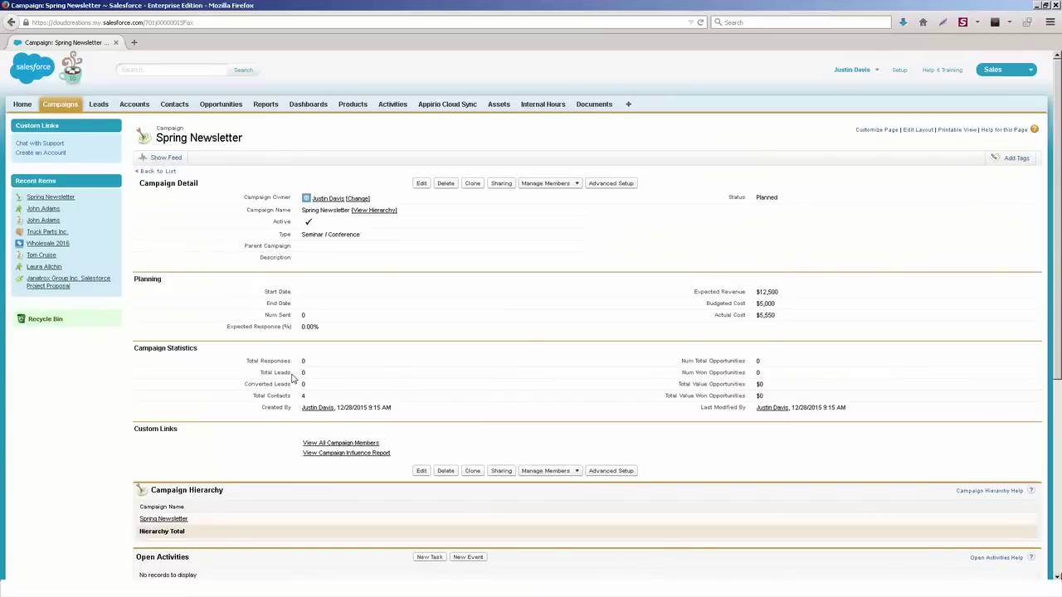
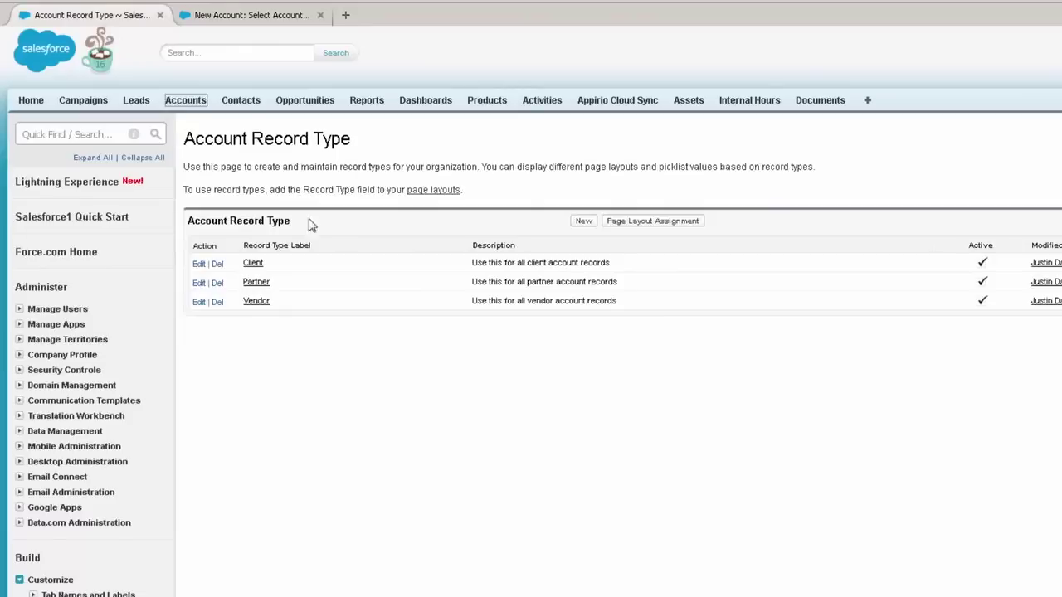
# Step: Open the Vendor new-account form from the New Account tab, then cancel it
pyautogui.click(261, 15)
pyautogui.click(590, 277)
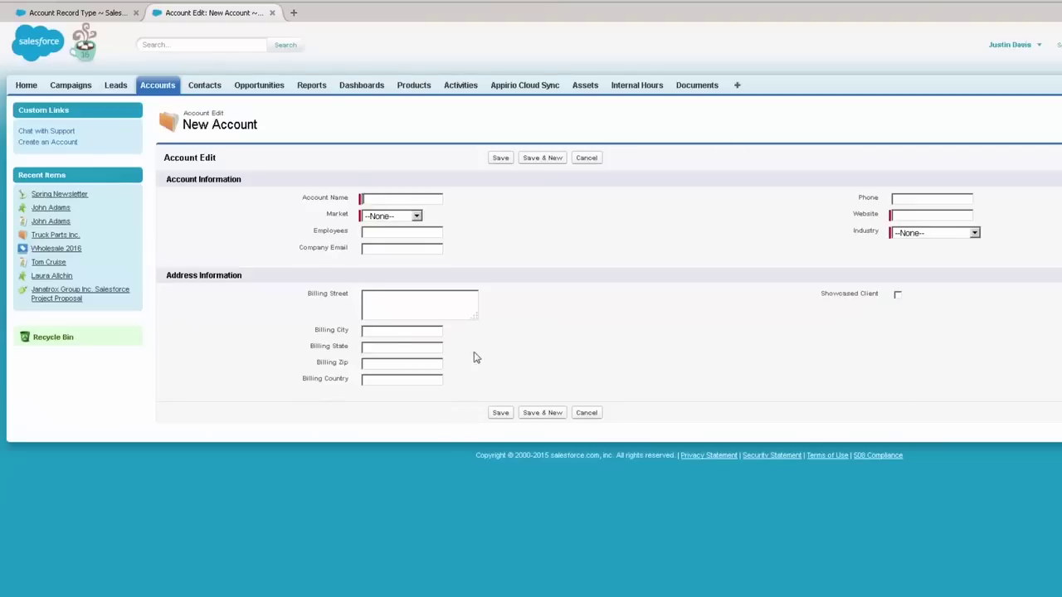
pyautogui.click(587, 158)
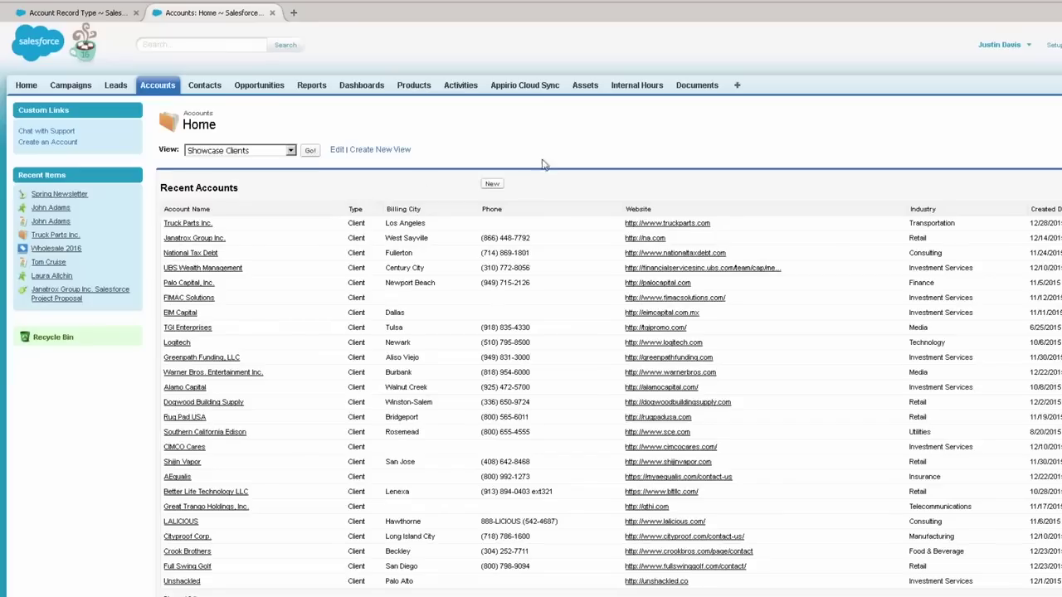
# Step: Reopen a new Vendor account form, inspect its Service Number field, and cancel back to record type selection
pyautogui.click(492, 184)
pyautogui.click(381, 201)
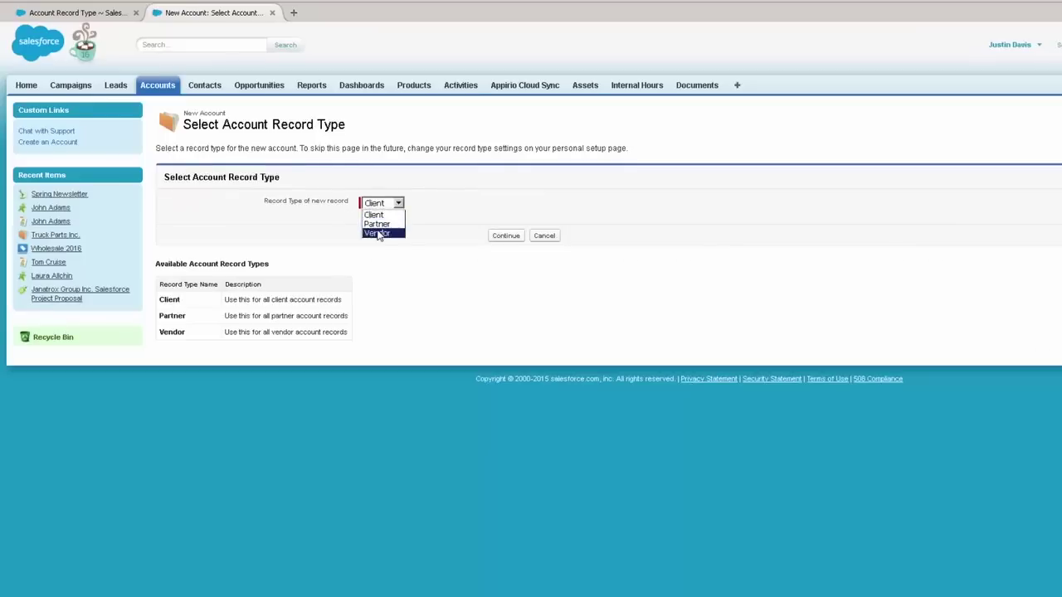
pyautogui.click(374, 232)
pyautogui.click(498, 236)
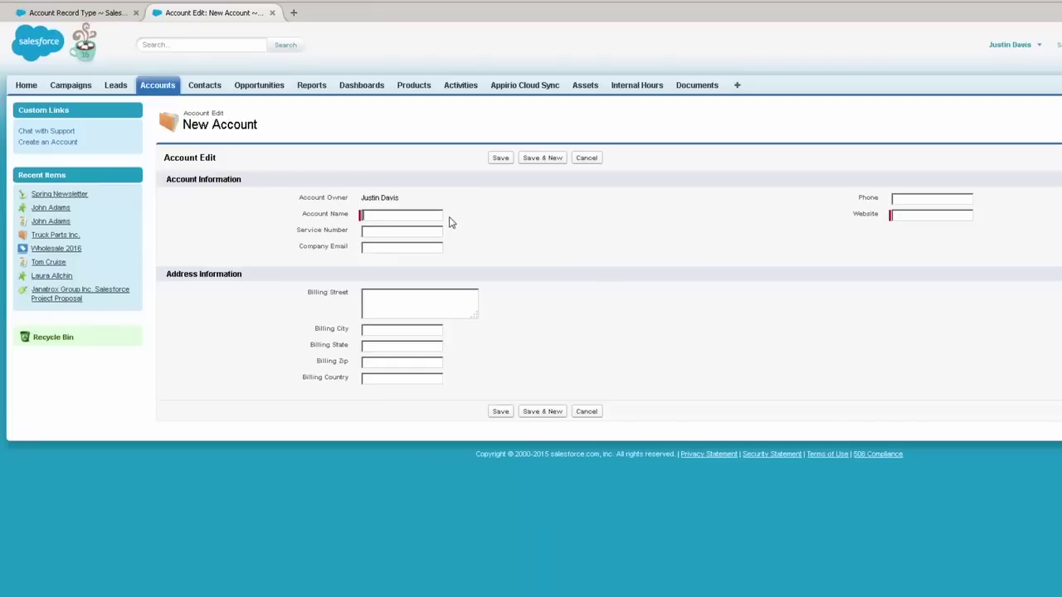
pyautogui.moveTo(295, 231); pyautogui.dragTo(351, 231)
pyautogui.click(595, 160)
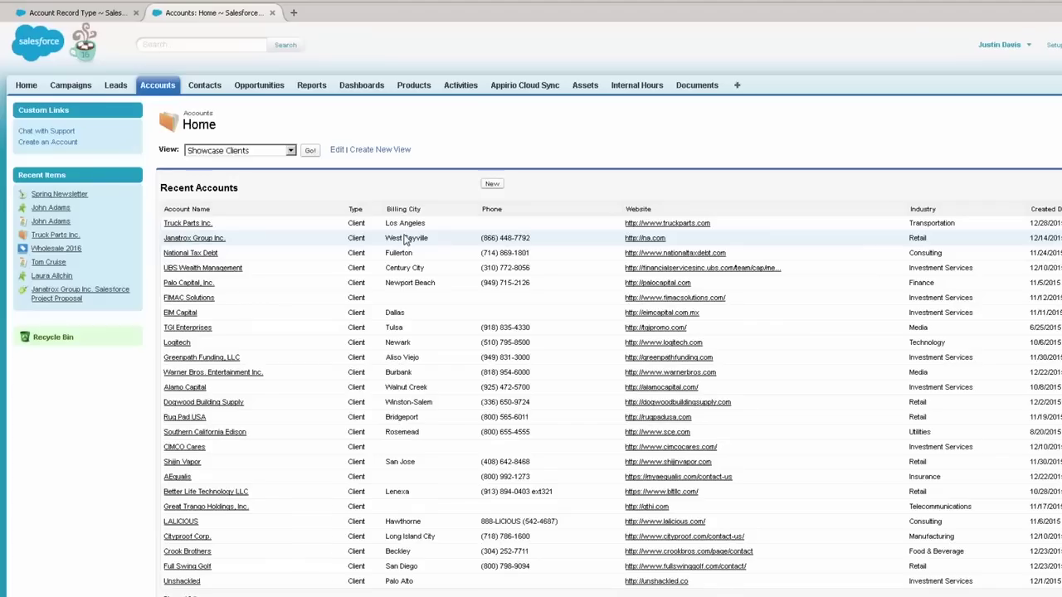
pyautogui.click(492, 183)
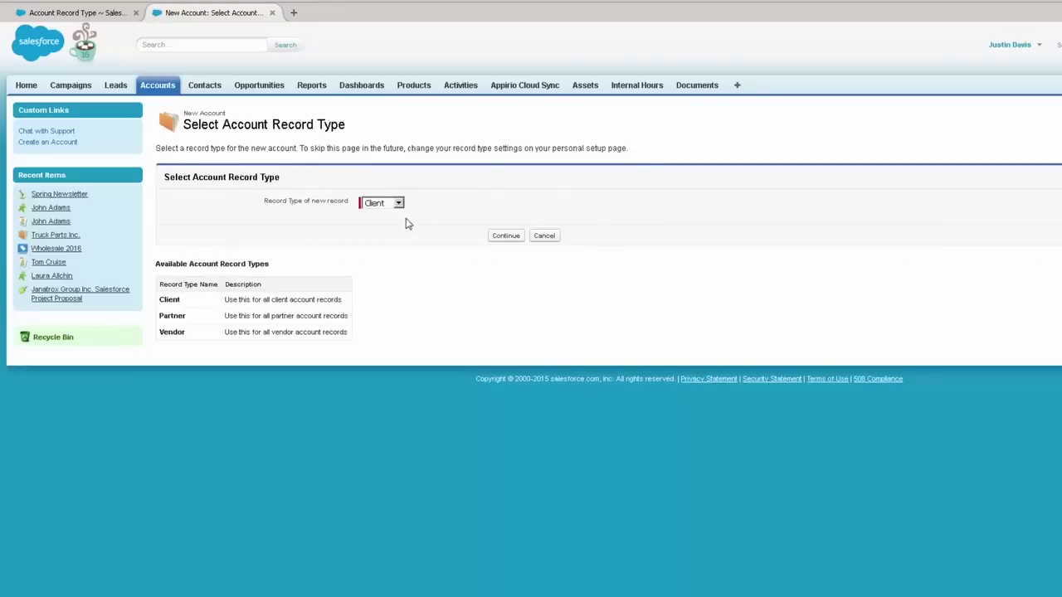
# Step: Save a Partner account named Salesforce with website salesforce.com and employee range 21 - 100
pyautogui.click(397, 204)
pyautogui.click(377, 222)
pyautogui.click(506, 236)
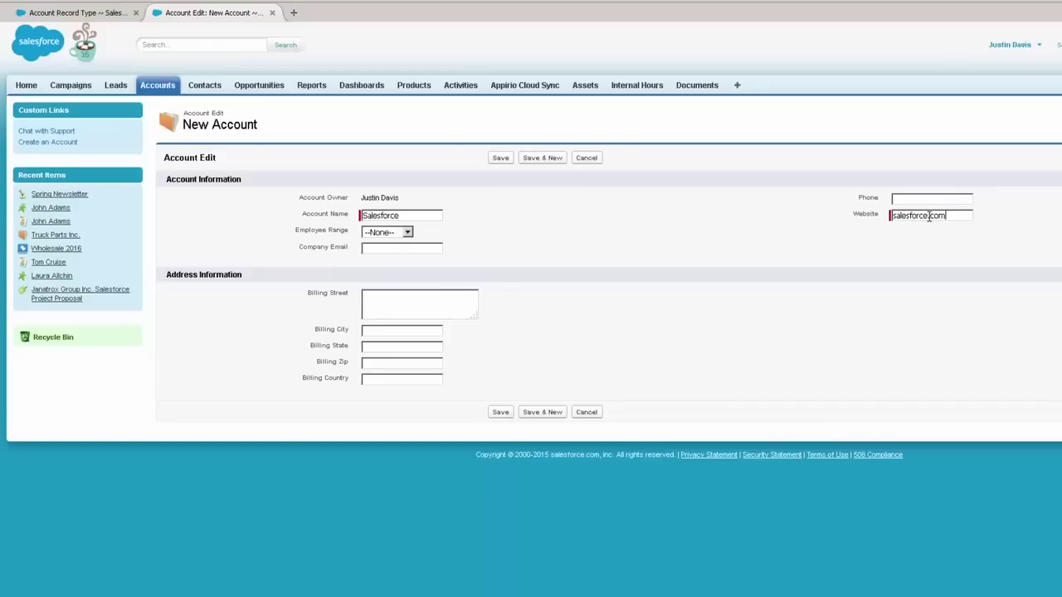
pyautogui.click(407, 233)
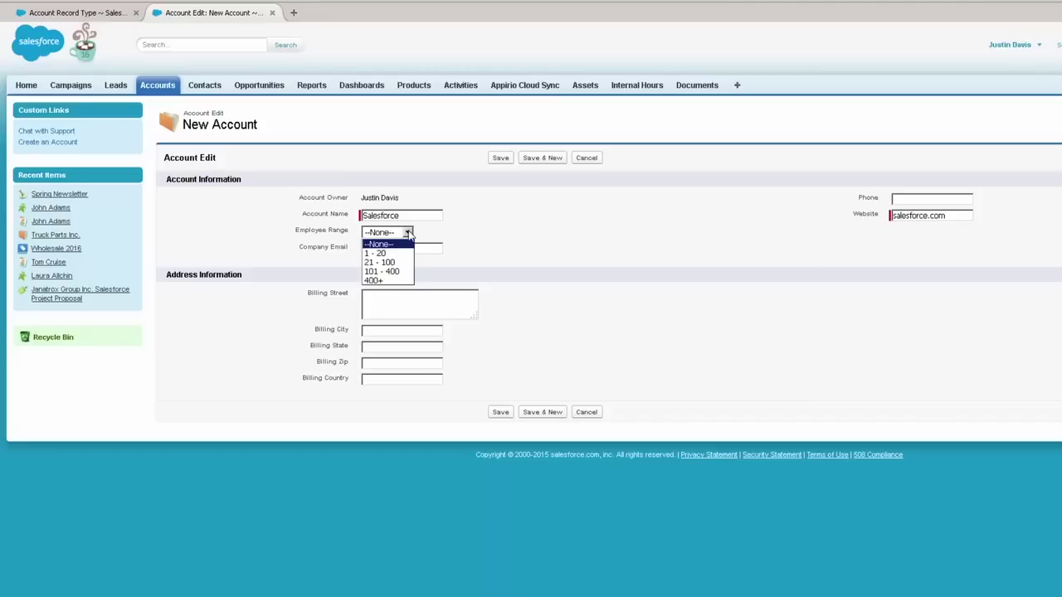
pyautogui.click(382, 262)
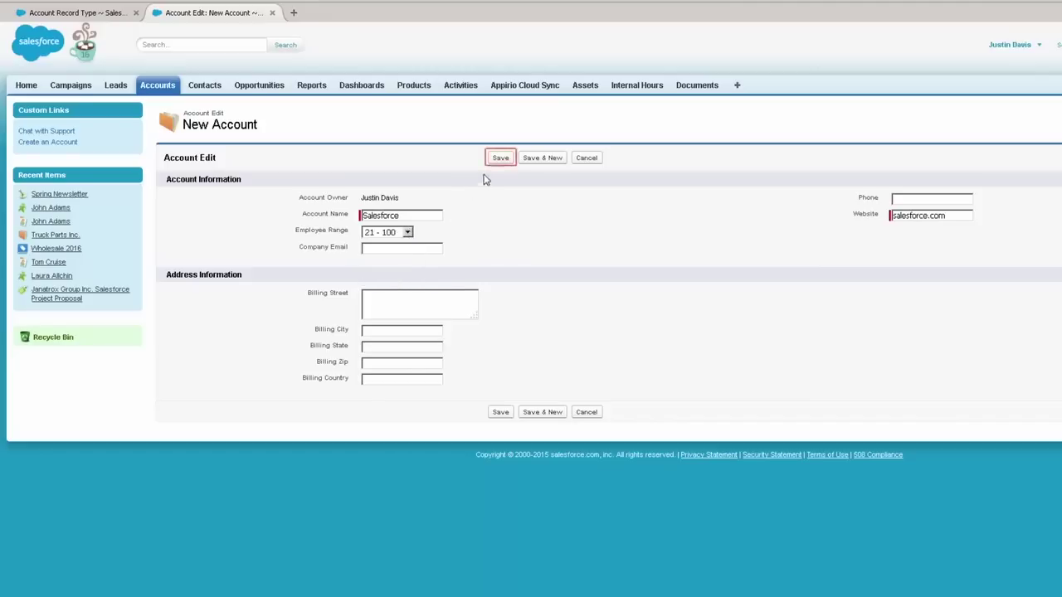
pyautogui.click(501, 161)
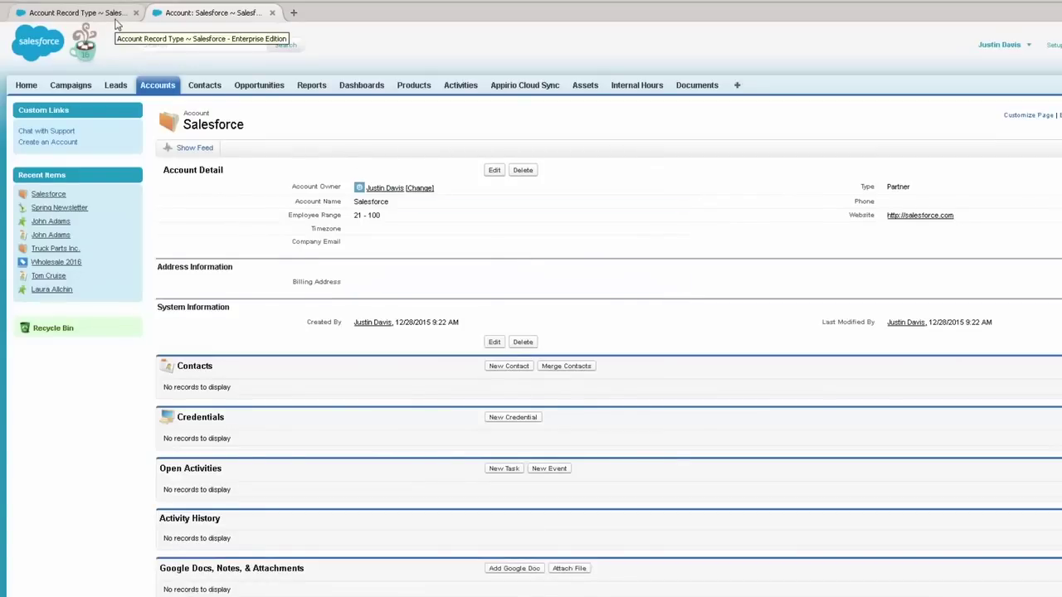
# Step: Go back to Accounts Home, start a new account, then return to the Account Record Type setup page
pyautogui.click(172, 86)
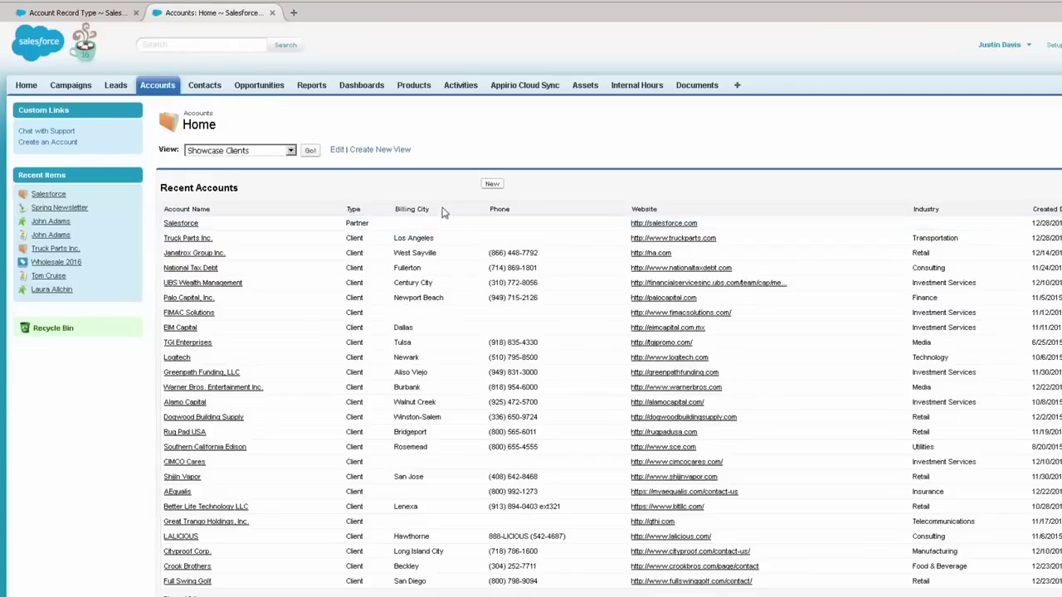
pyautogui.click(491, 185)
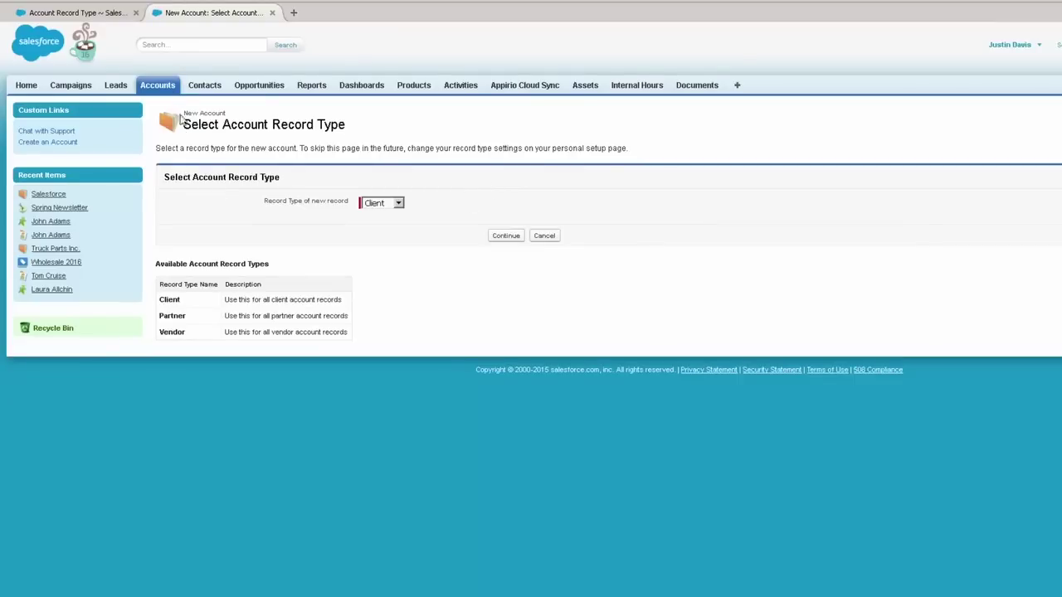
pyautogui.click(116, 10)
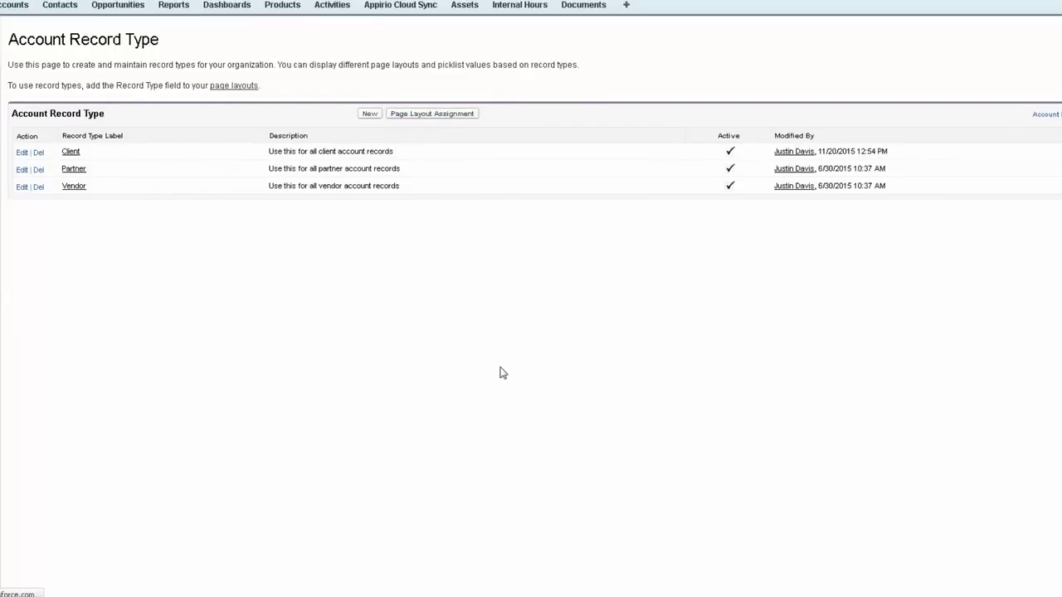
# Step: In the layout assignment editor, set Business Analyst's Client record type to the Vendor layout
pyautogui.click(399, 390)
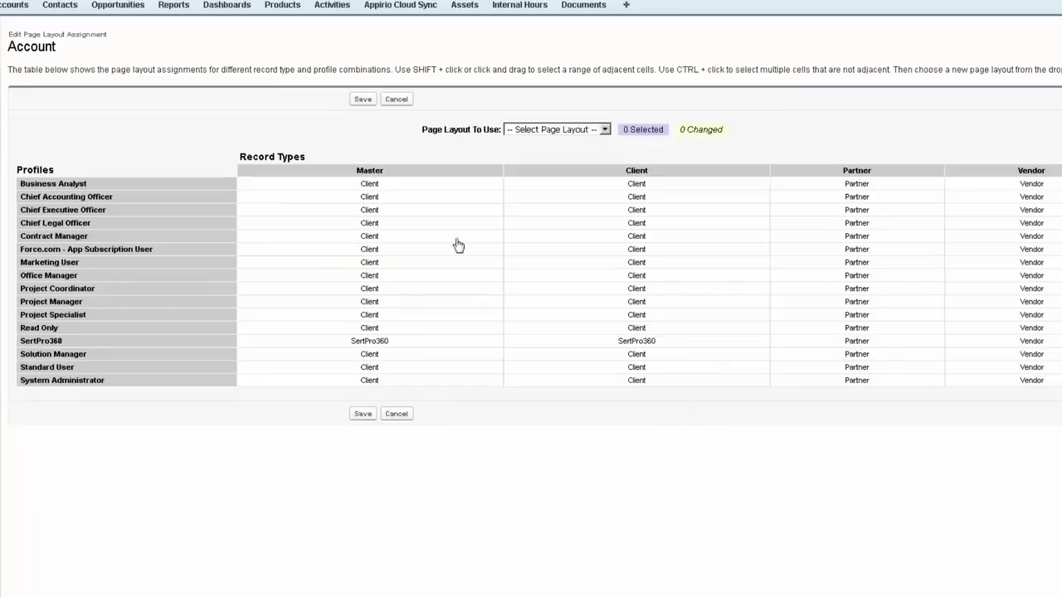
pyautogui.click(400, 172)
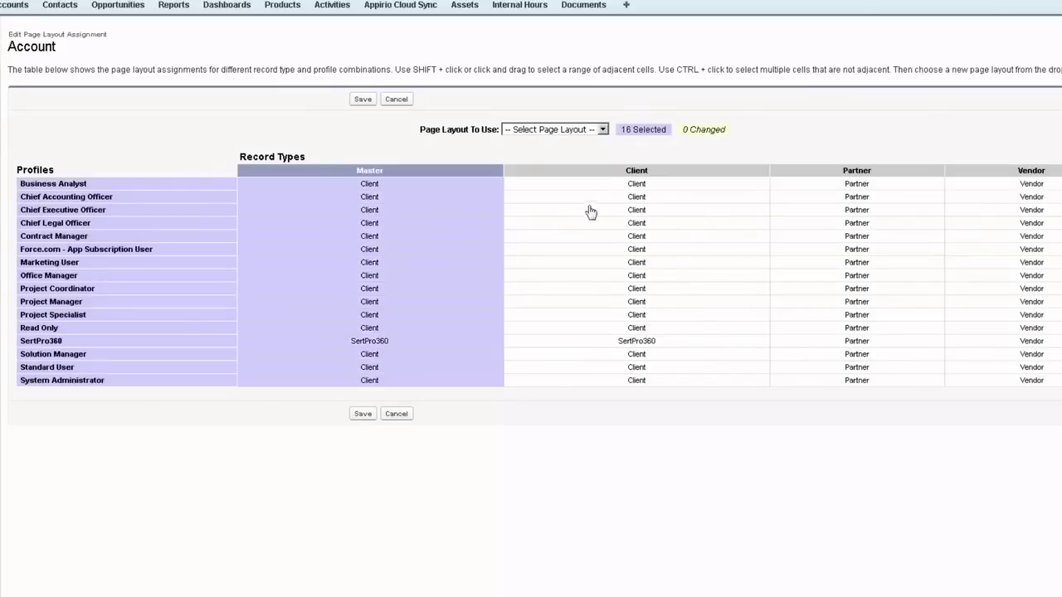
pyautogui.click(615, 171)
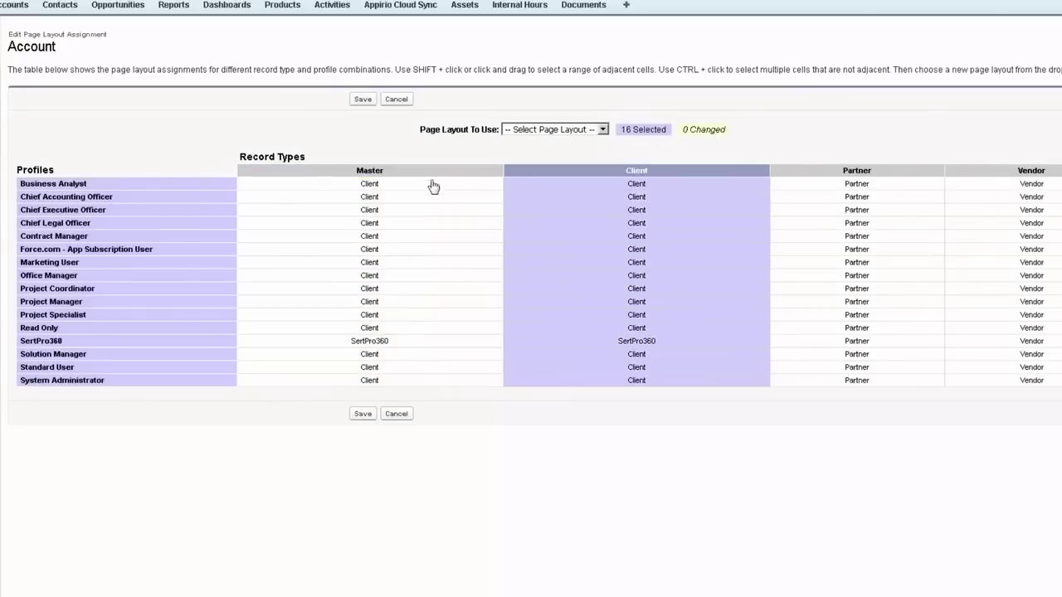
pyautogui.click(429, 171)
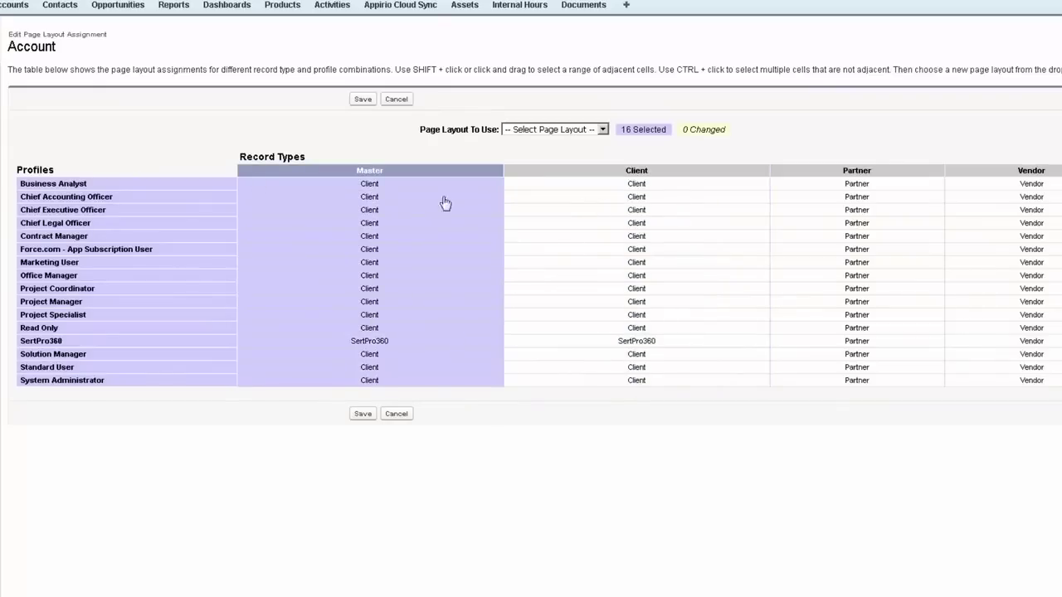
pyautogui.click(555, 185)
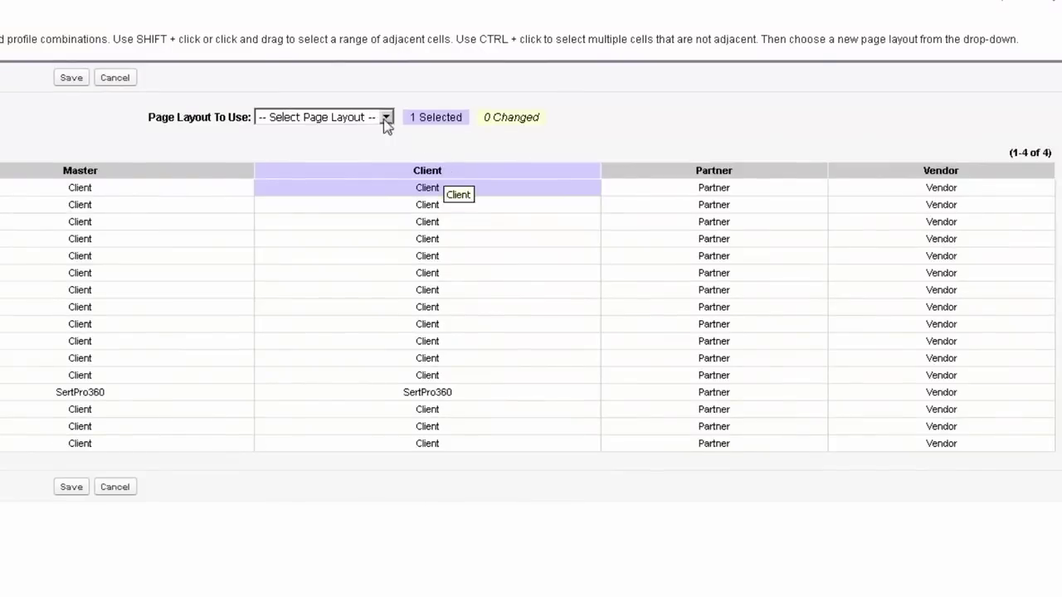
pyautogui.click(358, 117)
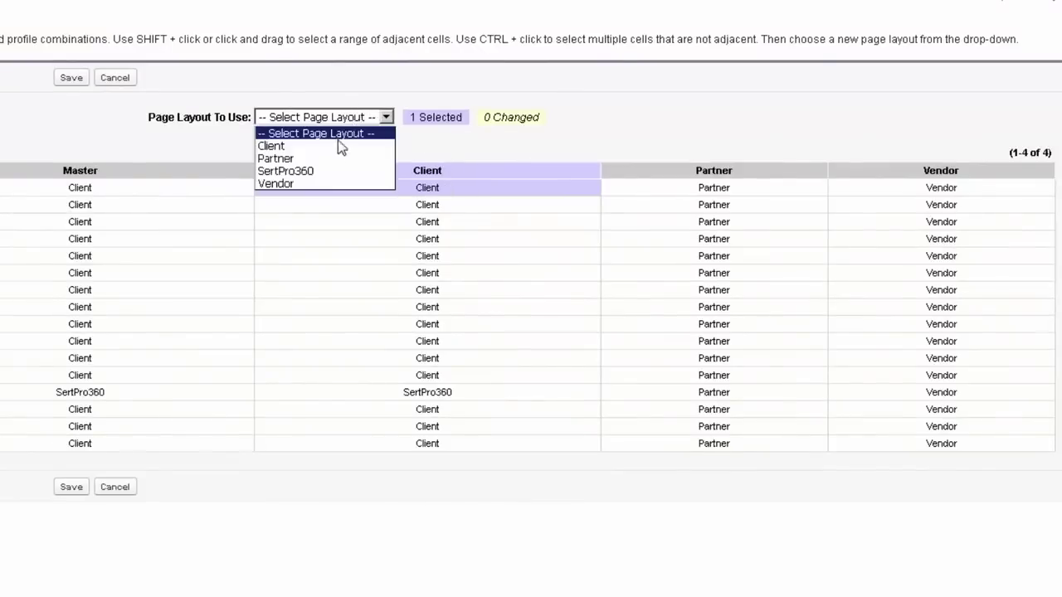
pyautogui.click(337, 184)
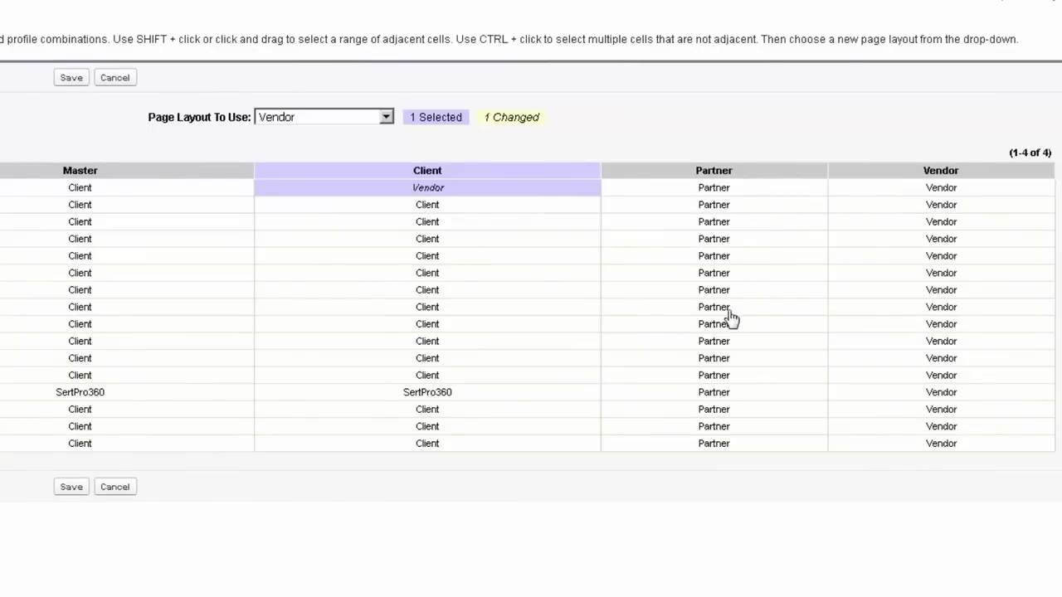
# Step: Change Project Manager's Partner record type to use the Client layout
pyautogui.click(723, 342)
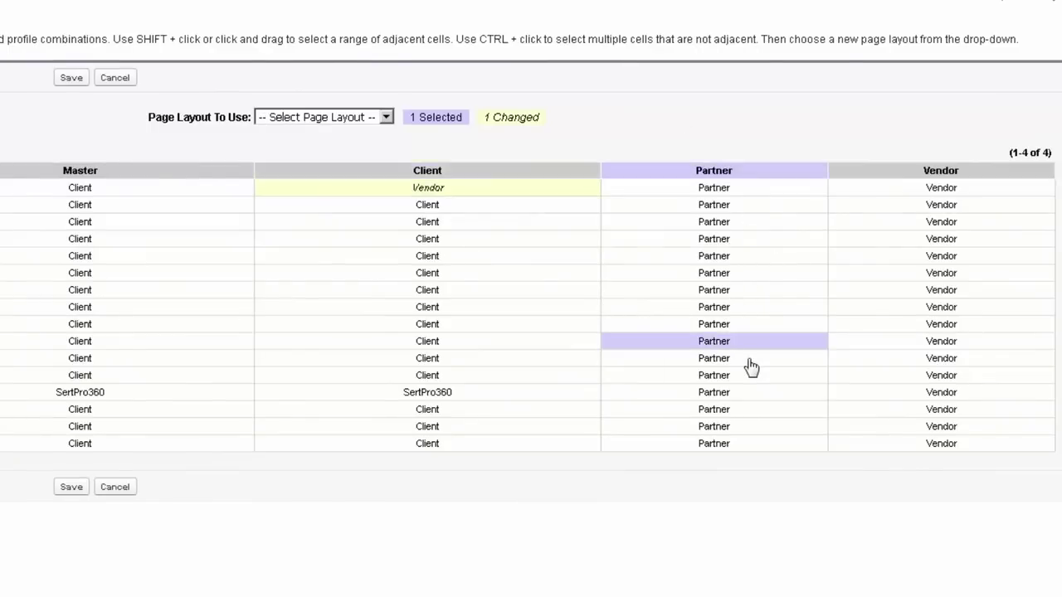
pyautogui.click(336, 121)
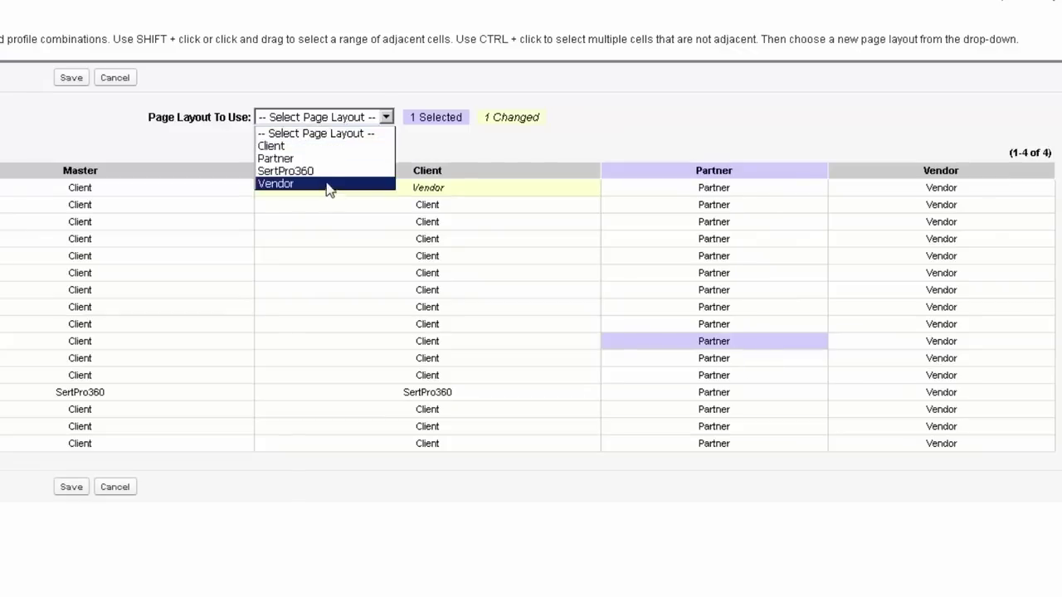
pyautogui.click(360, 160)
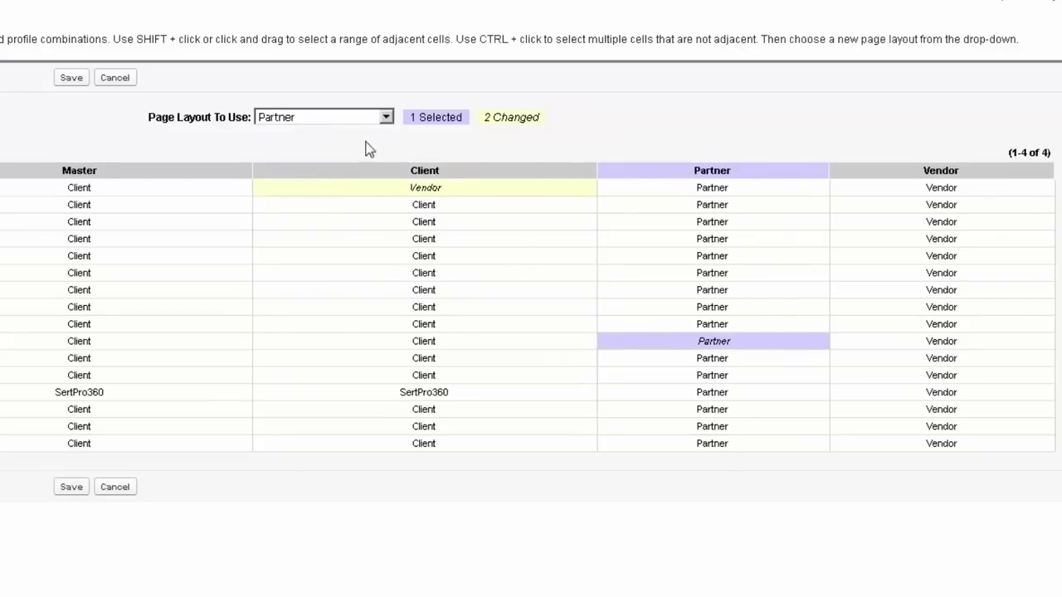
pyautogui.click(332, 118)
pyautogui.click(332, 146)
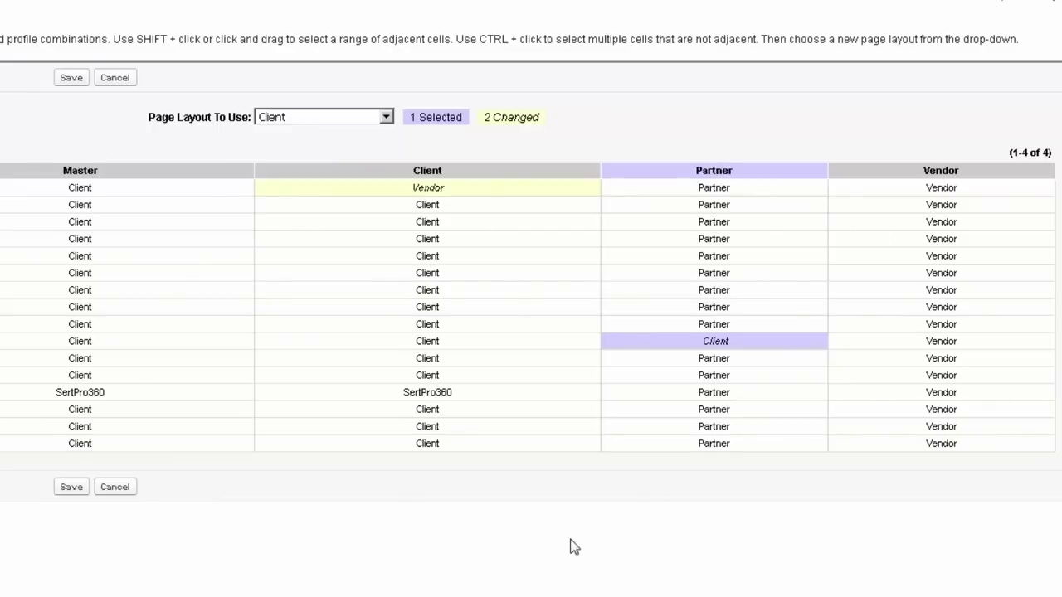
# Step: Map every profile's Vendor record type to the Client layout
pyautogui.click(985, 172)
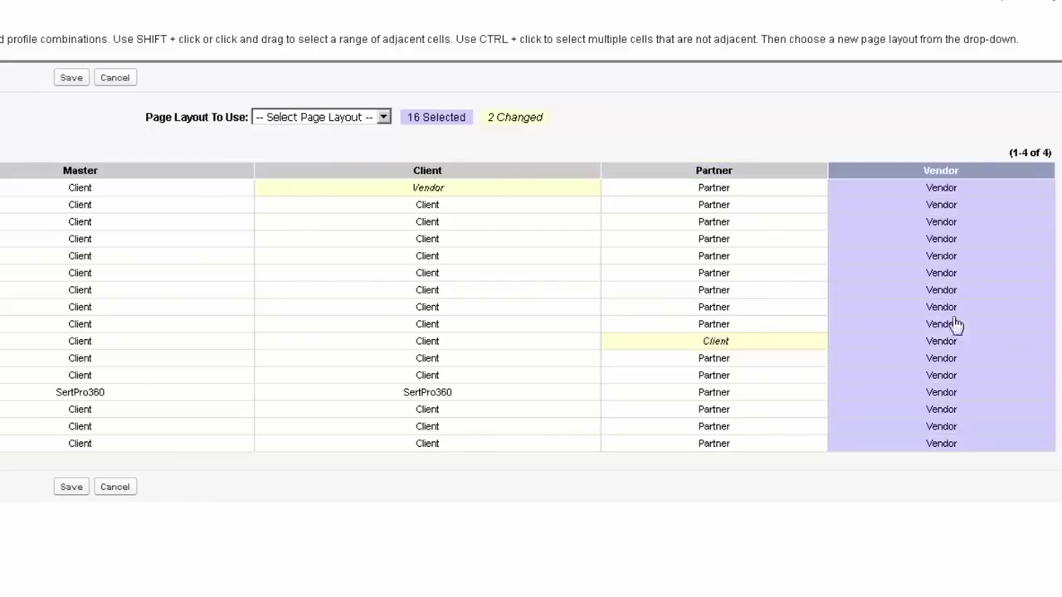
pyautogui.click(329, 117)
pyautogui.click(316, 146)
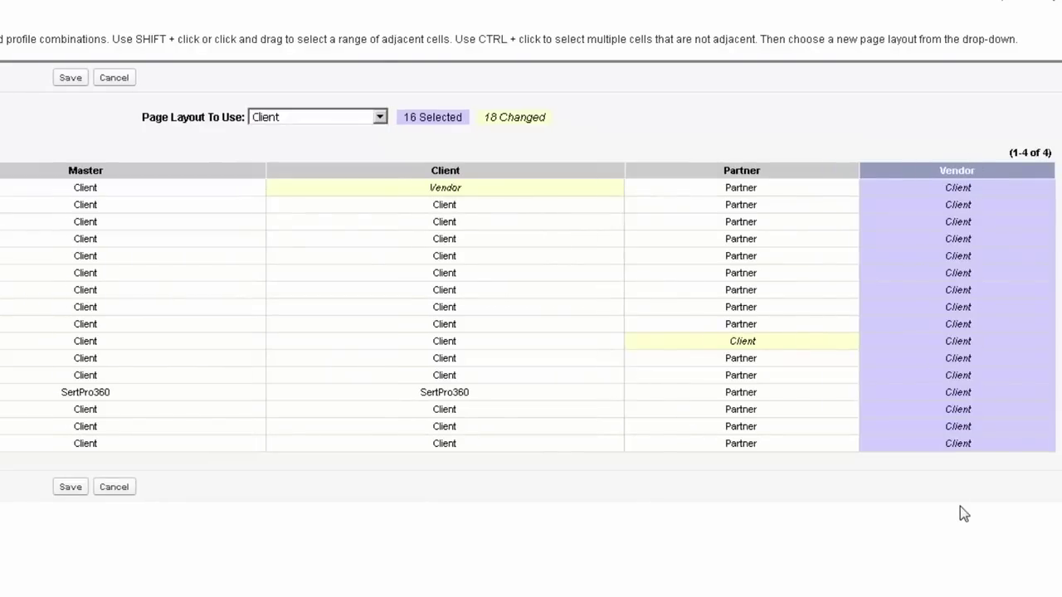
pyautogui.click(305, 118)
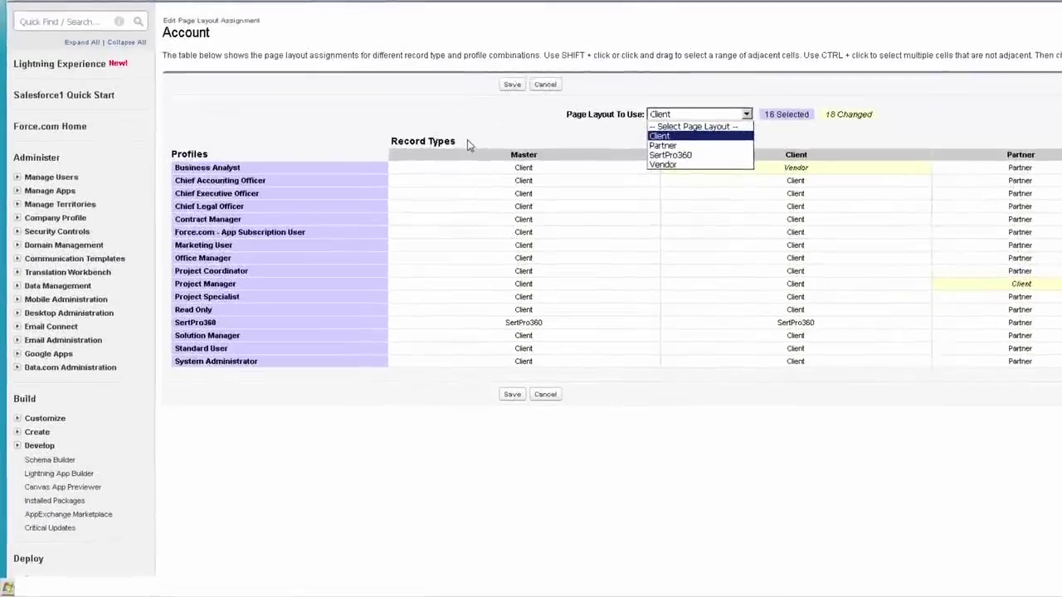
# Step: Discard the edits and review Account page layout assignments per profile from Customize > Accounts > Page Layouts
pyautogui.click(467, 145)
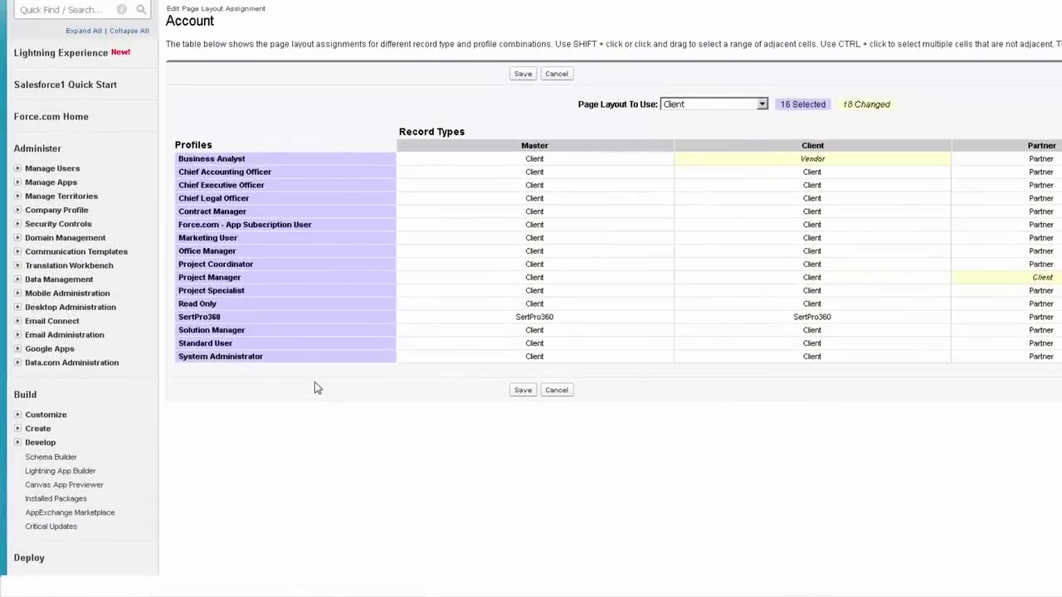
pyautogui.scroll(-2, 282, 311)
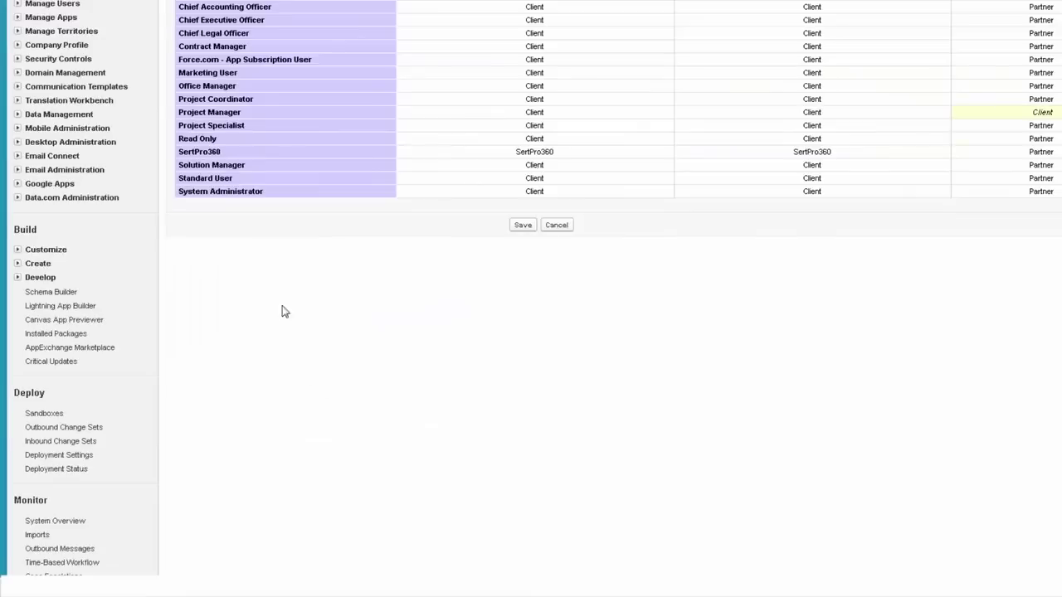
pyautogui.click(17, 250)
pyautogui.click(30, 347)
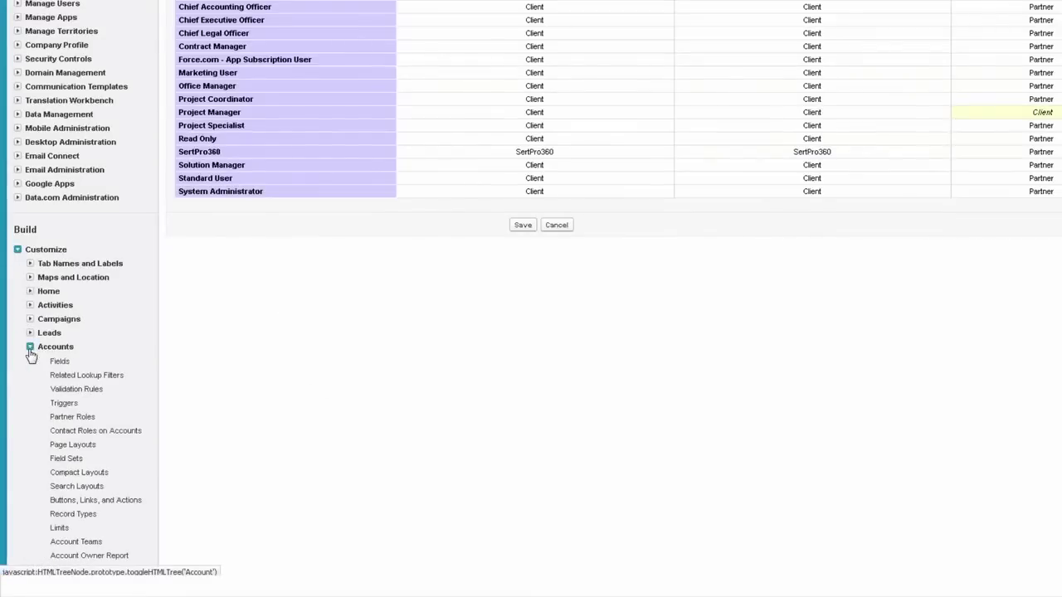
pyautogui.scroll(-2, 234, 346)
pyautogui.click(73, 281)
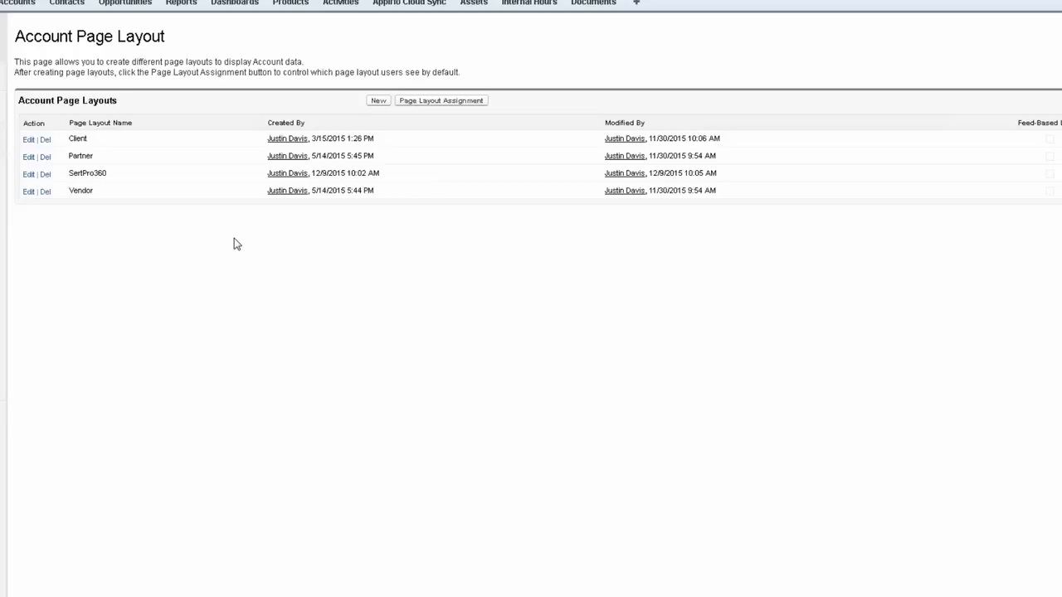
pyautogui.click(470, 100)
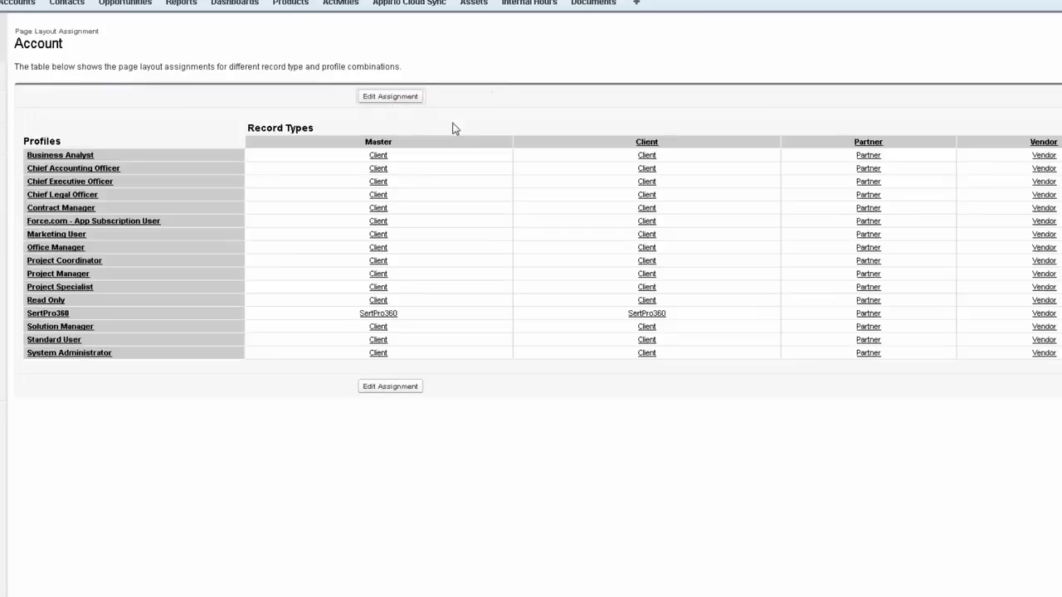
pyautogui.click(403, 98)
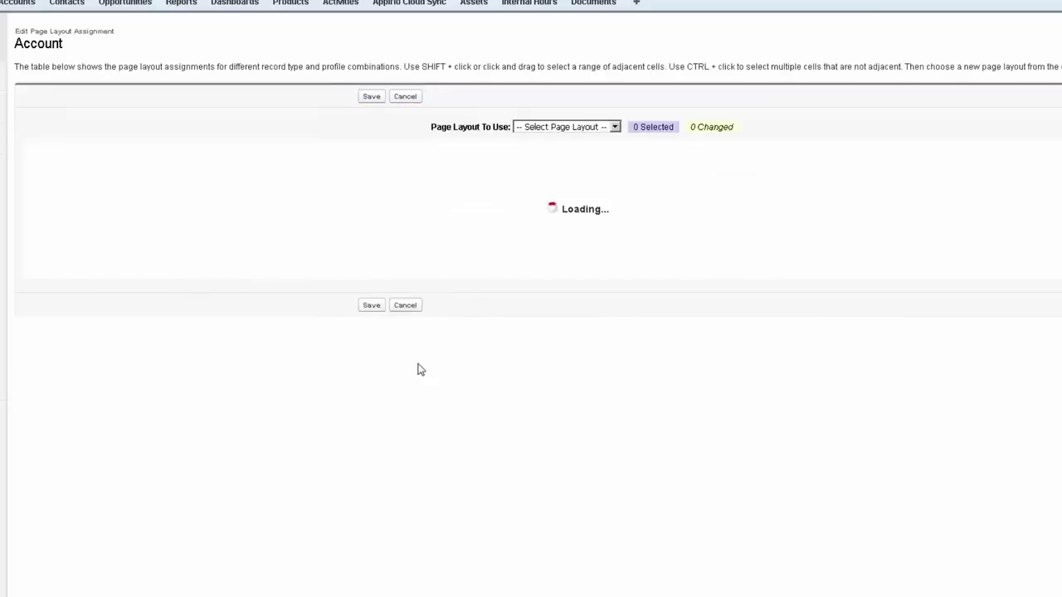
# Step: Go to the Account Record Types list under Customize > Accounts
pyautogui.scroll(-4, 64, 362)
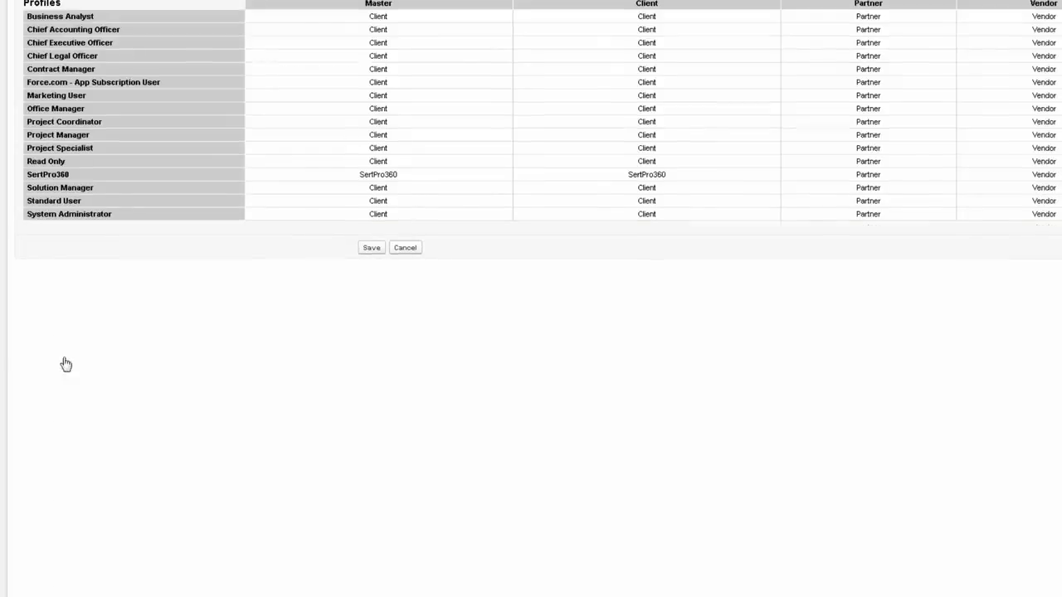
pyautogui.scroll(2, 50, 349)
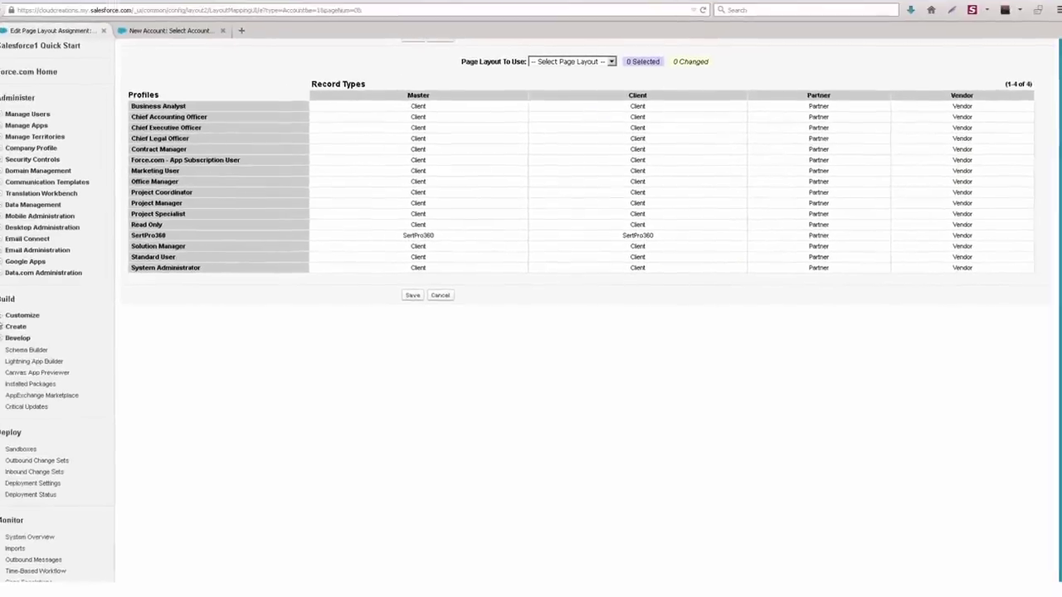
pyautogui.click(14, 319)
pyautogui.click(24, 398)
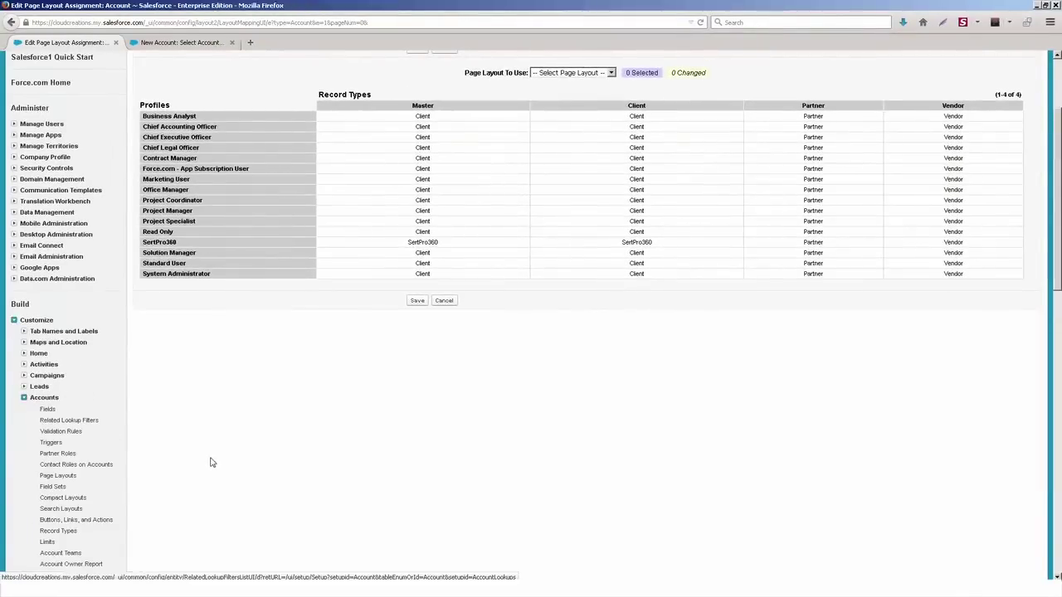
pyautogui.scroll(-3, 72, 301)
pyautogui.click(59, 399)
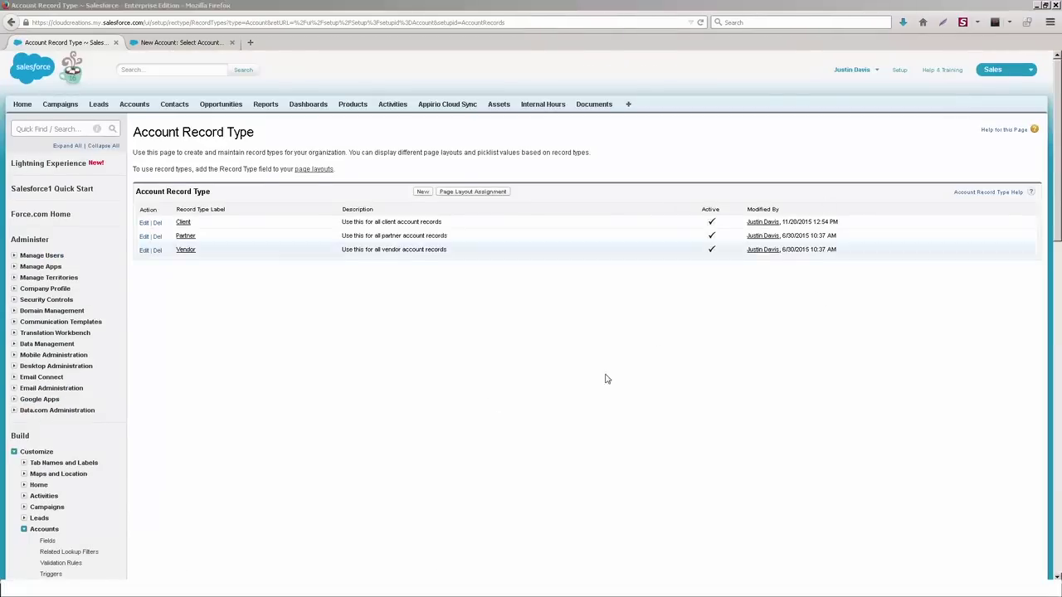
# Step: Create an active Subcontractor Account record type copied from Partner and enabled for every profile
pyautogui.click(422, 191)
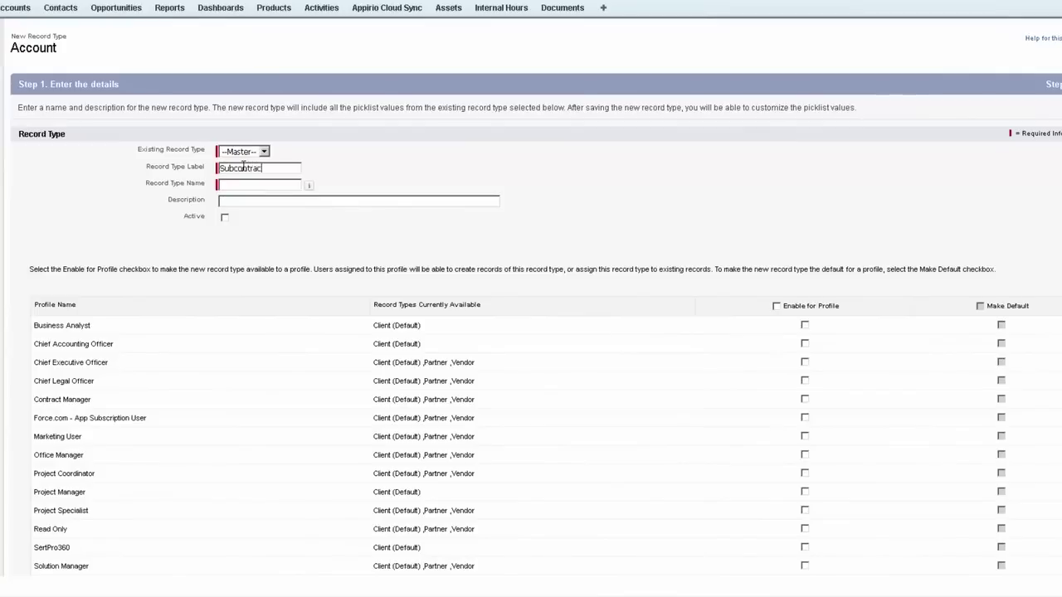
pyautogui.press('Tab')
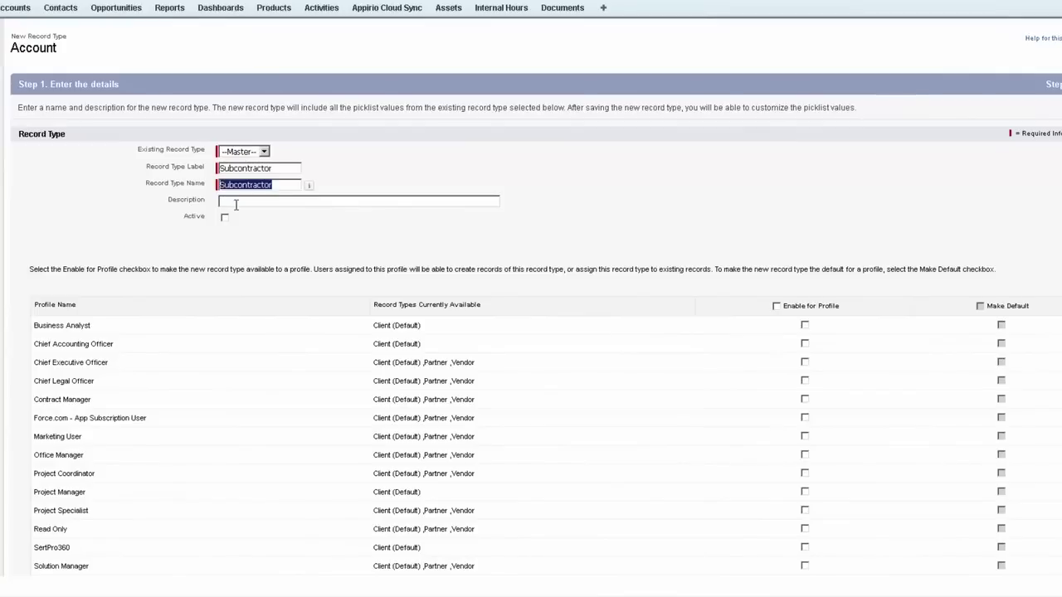
pyautogui.click(227, 220)
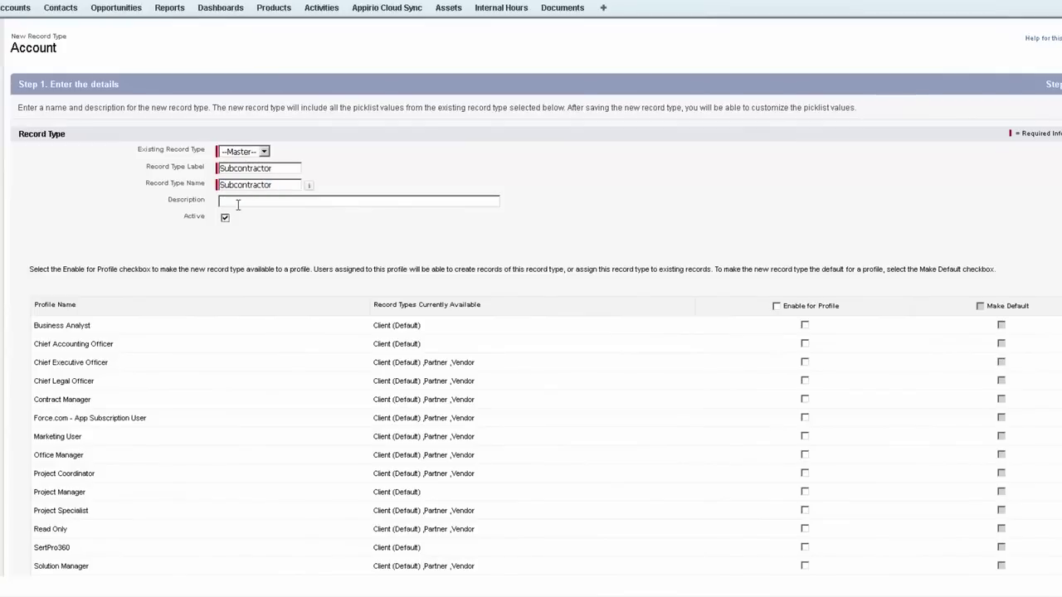
pyautogui.click(243, 156)
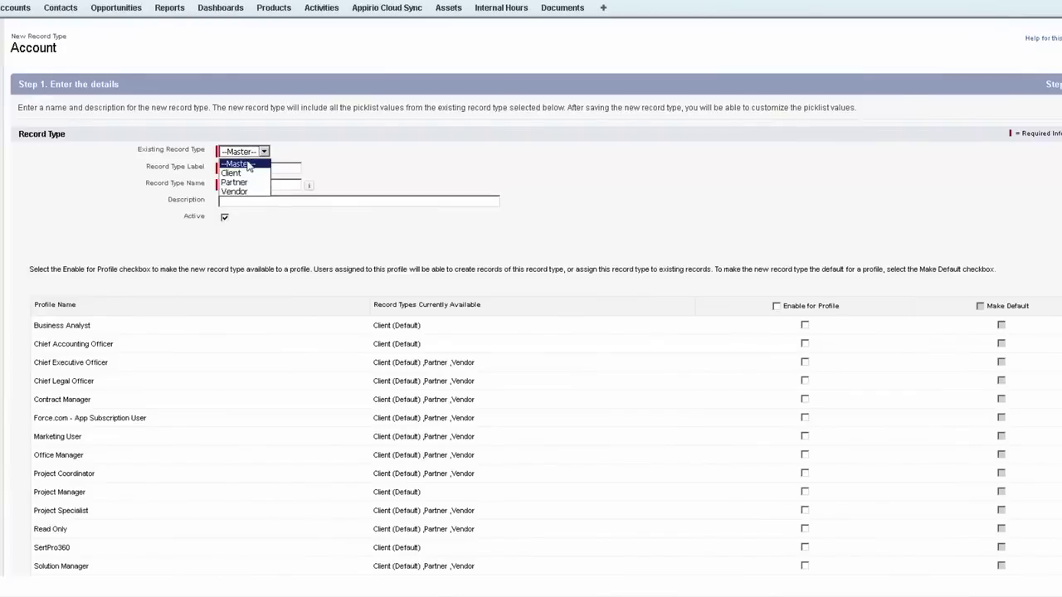
pyautogui.click(242, 182)
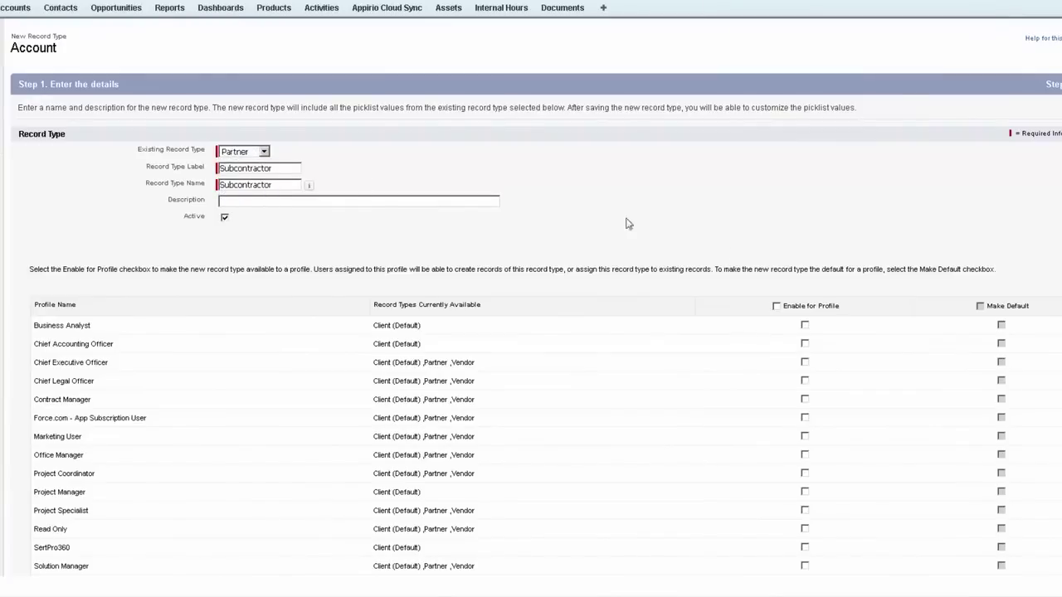
pyautogui.scroll(-3, 815, 282)
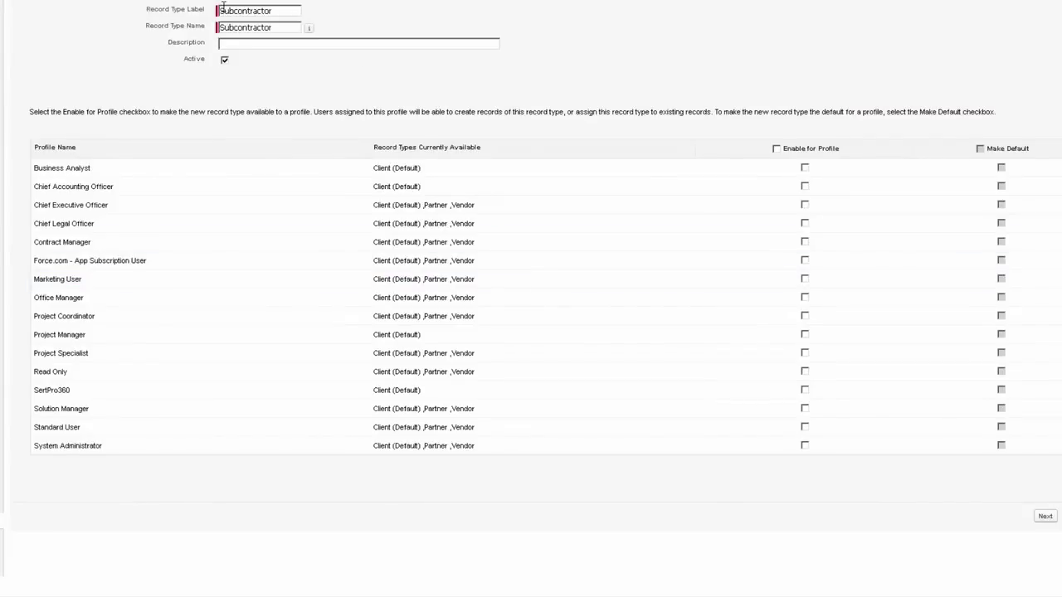
pyautogui.click(777, 149)
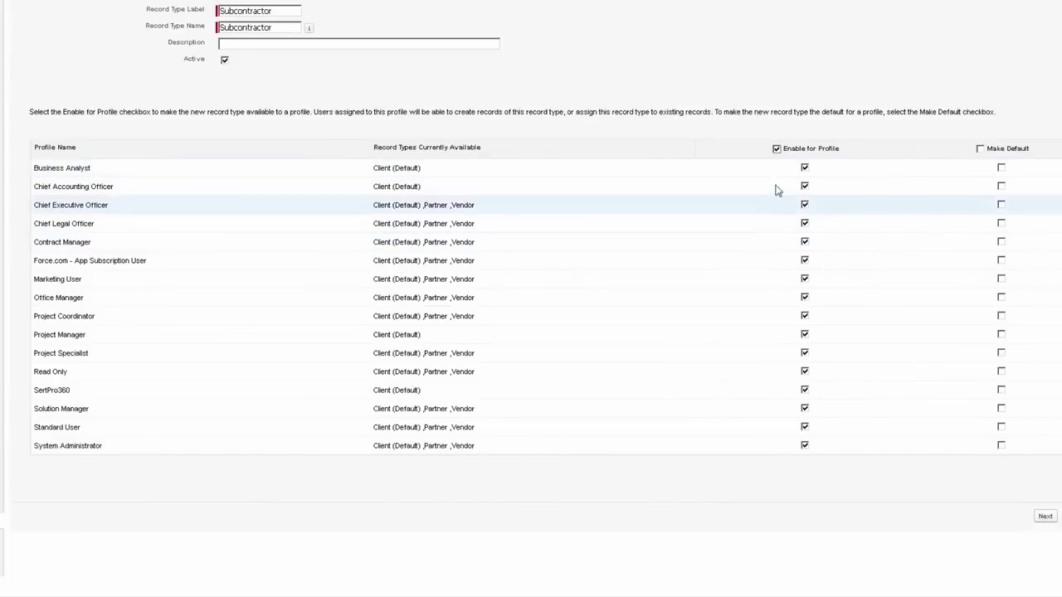
pyautogui.click(776, 149)
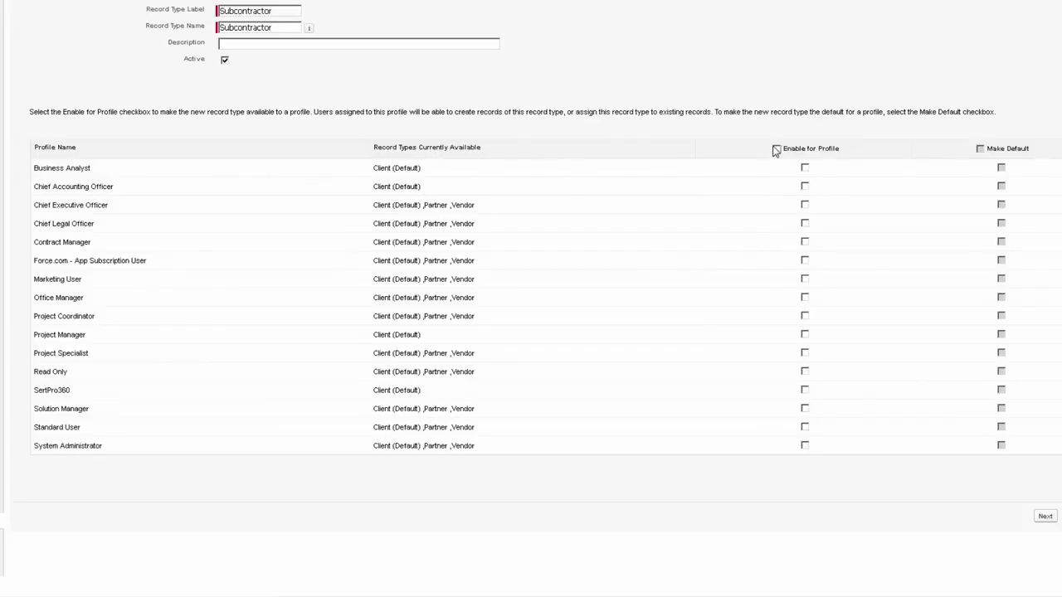
pyautogui.click(777, 149)
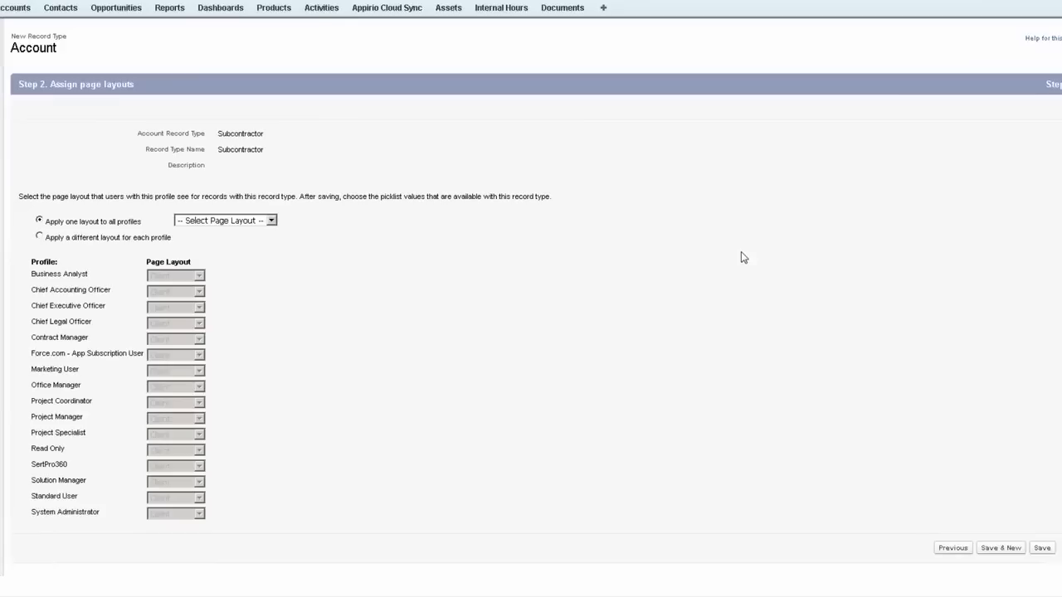
# Step: Apply the Partner page layout to all profiles for Subcontractor and save the record type
pyautogui.click(273, 47)
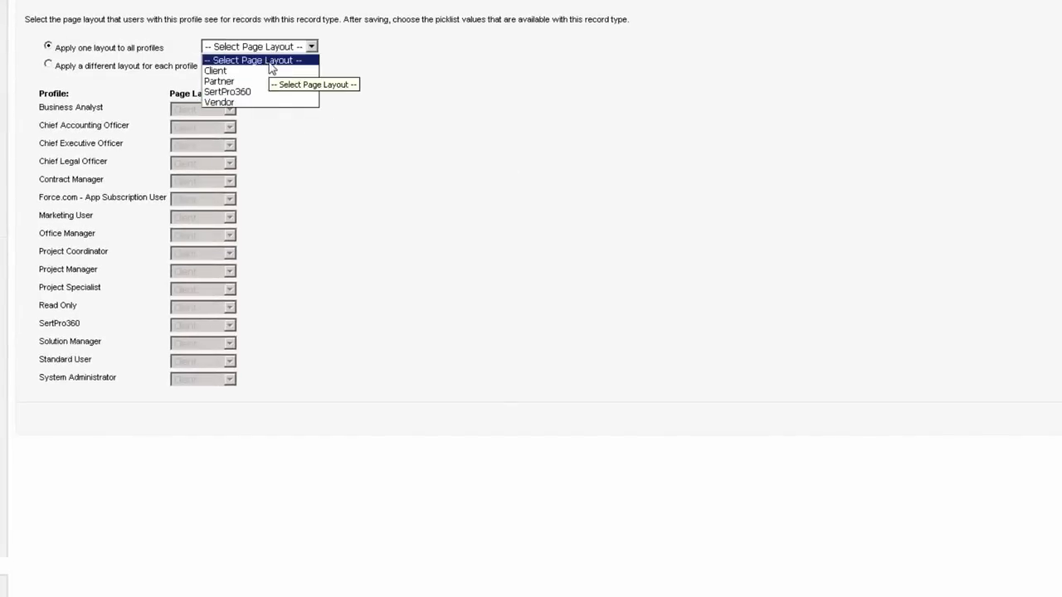
pyautogui.click(224, 81)
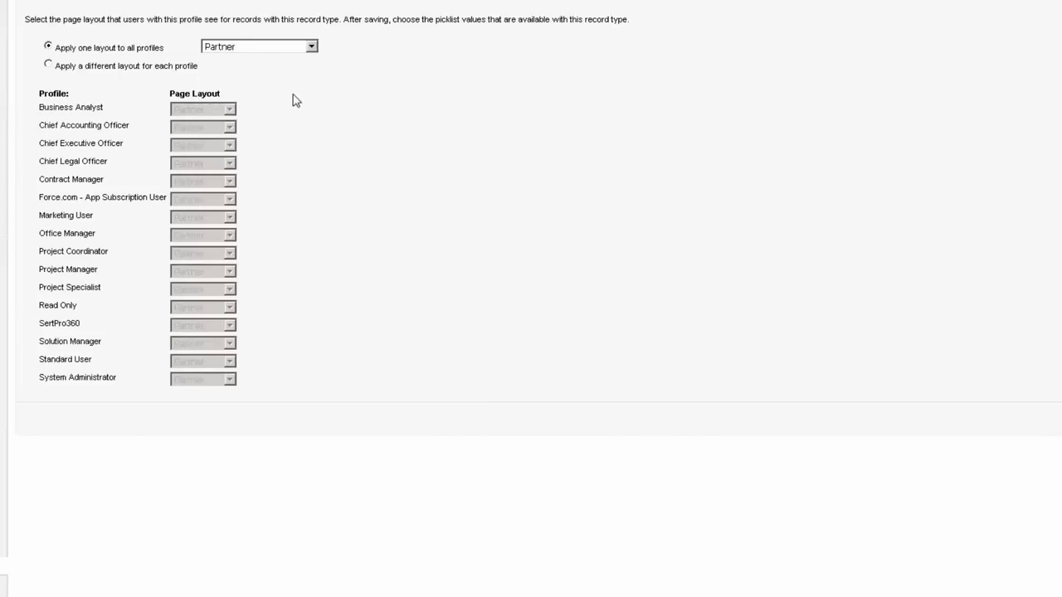
pyautogui.click(95, 68)
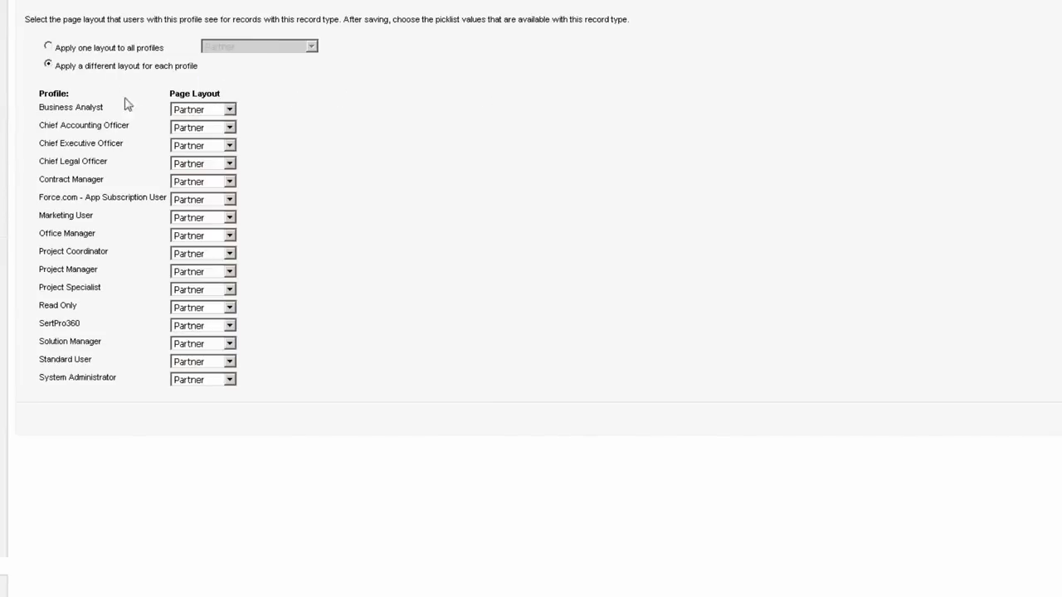
pyautogui.click(208, 111)
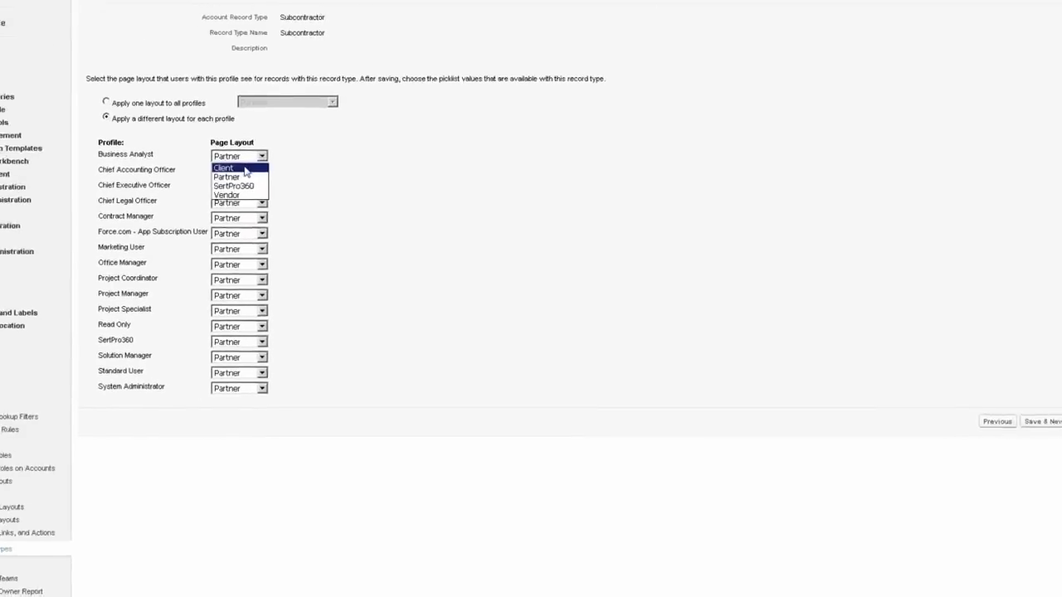
pyautogui.click(246, 170)
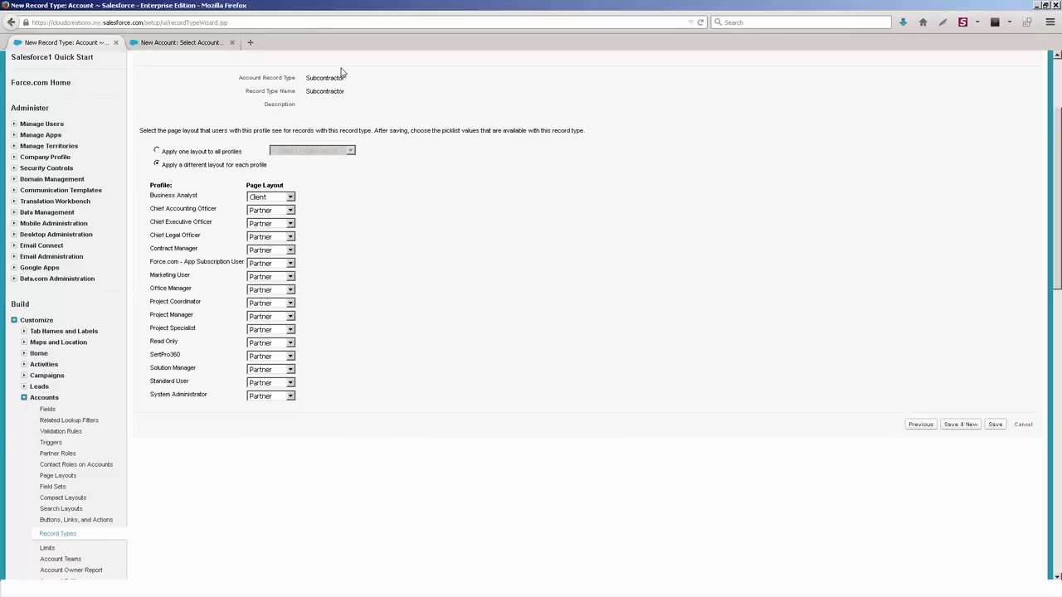
pyautogui.click(288, 198)
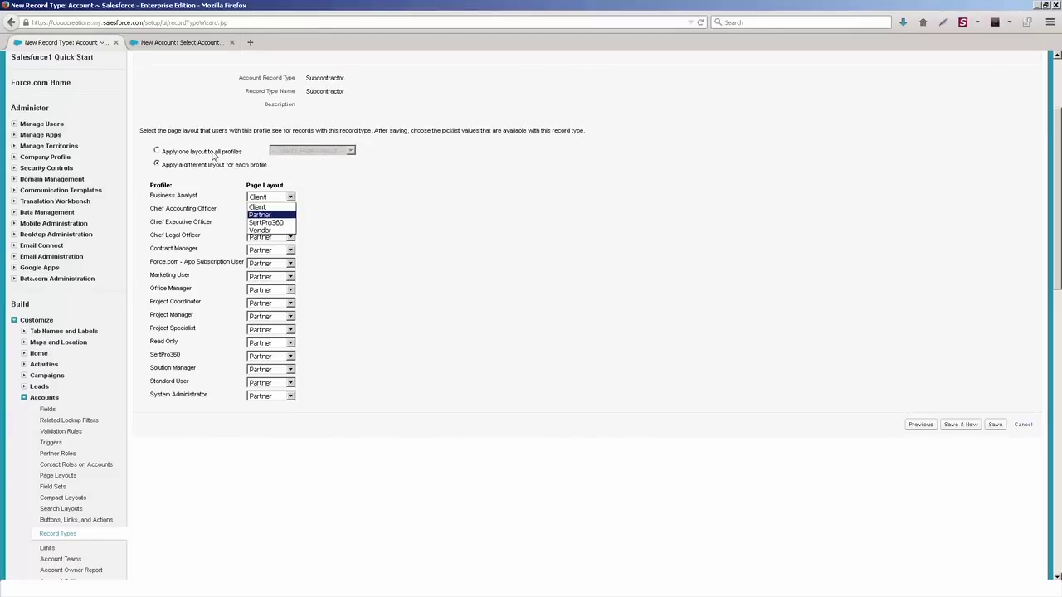
pyautogui.click(213, 153)
pyautogui.click(332, 151)
pyautogui.click(319, 177)
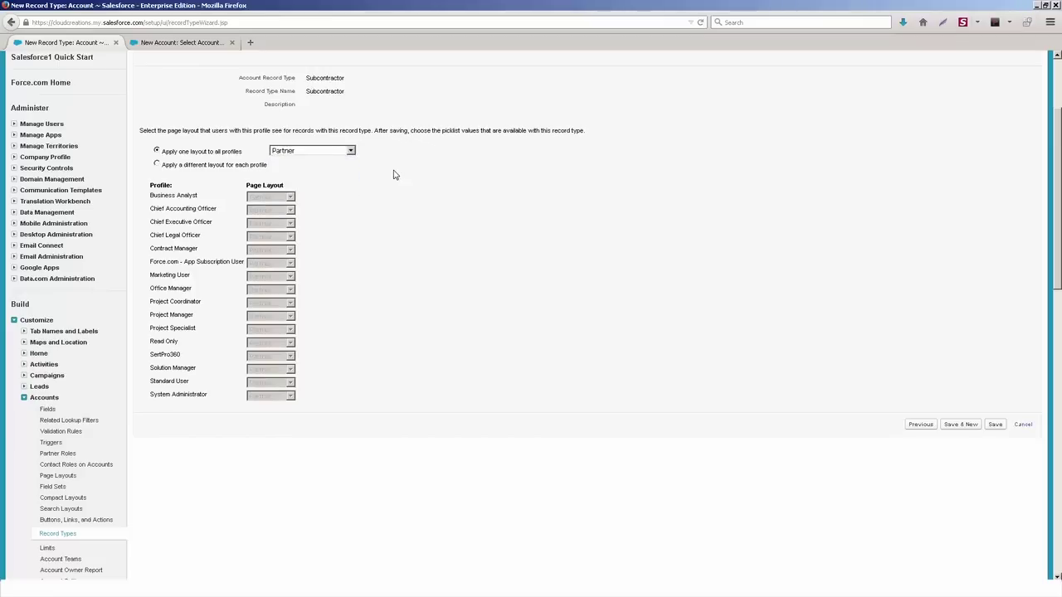
pyautogui.click(995, 424)
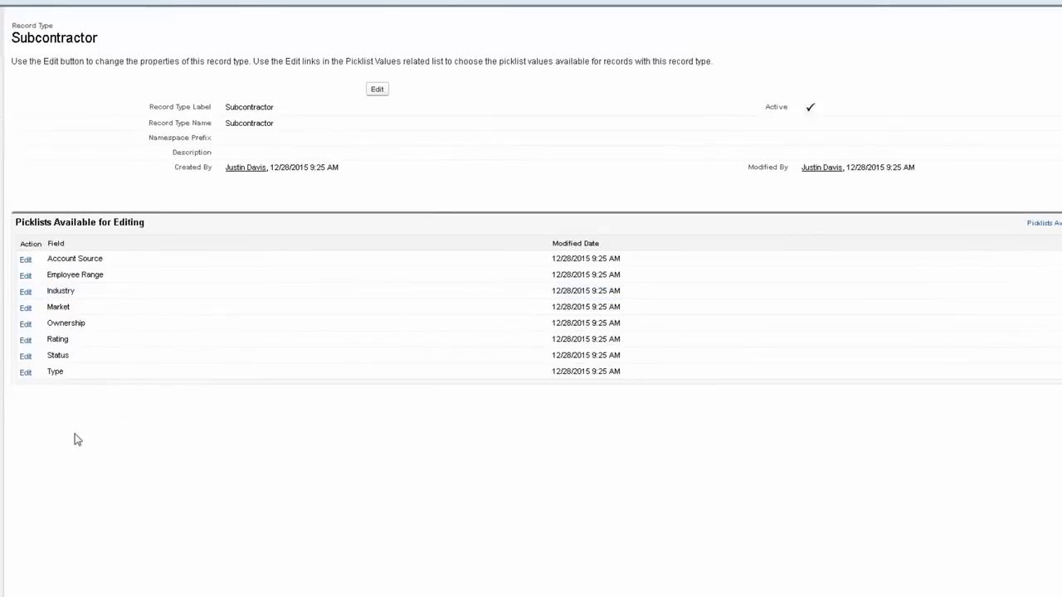
# Step: Open the Subcontractor Type picklist editor, then return to the Subcontractor record type page
pyautogui.click(25, 374)
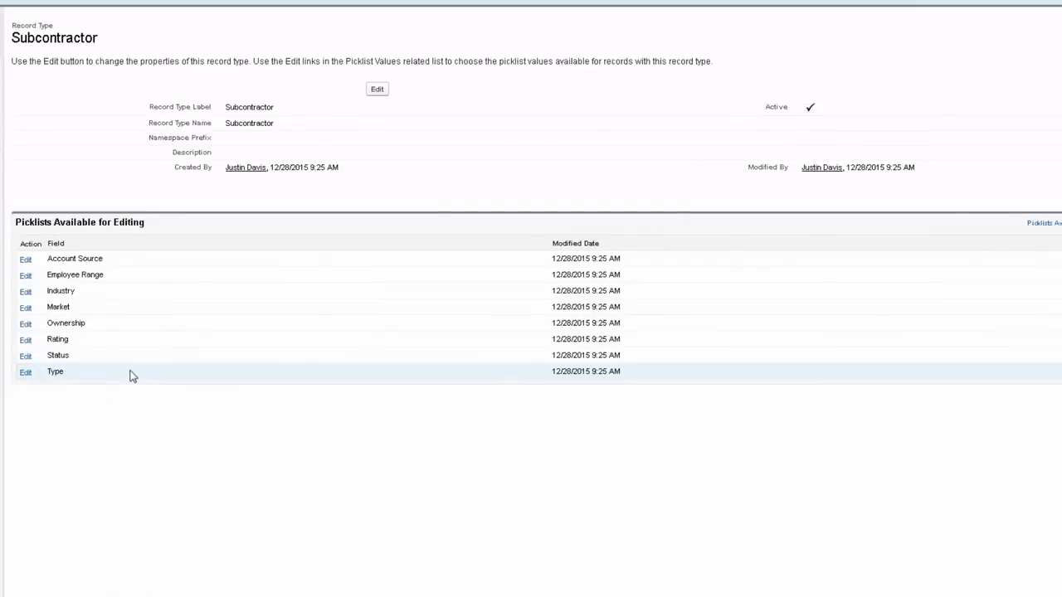
pyautogui.click(24, 376)
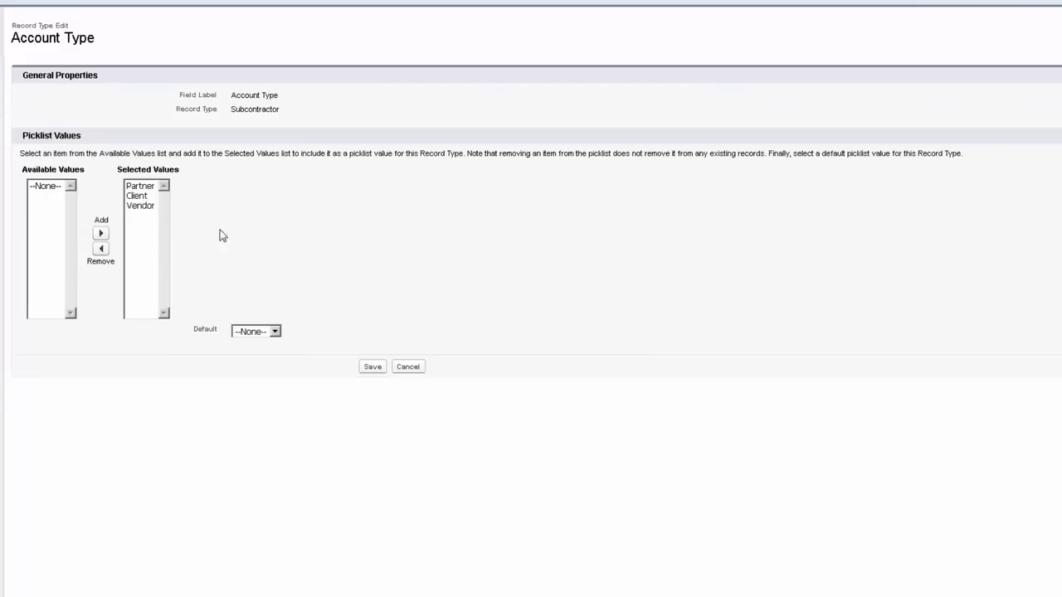
pyautogui.rightClick(258, 204)
pyautogui.click(274, 218)
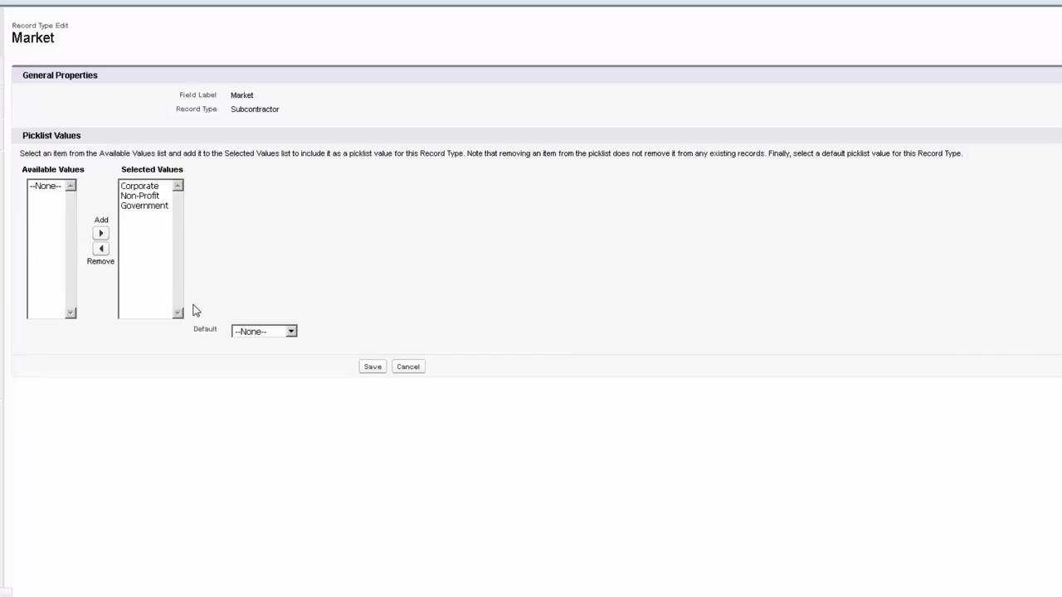
# Step: Remove Government and Non-Profit from the Market picklist, default it to Corporate, and save
pyautogui.click(162, 207)
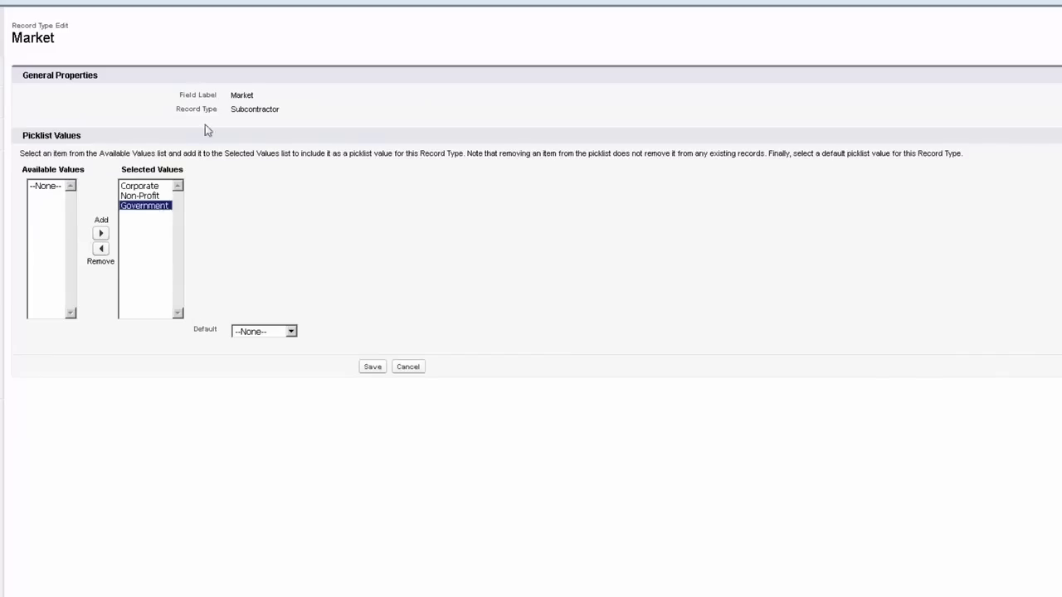
pyautogui.doubleClick(248, 111)
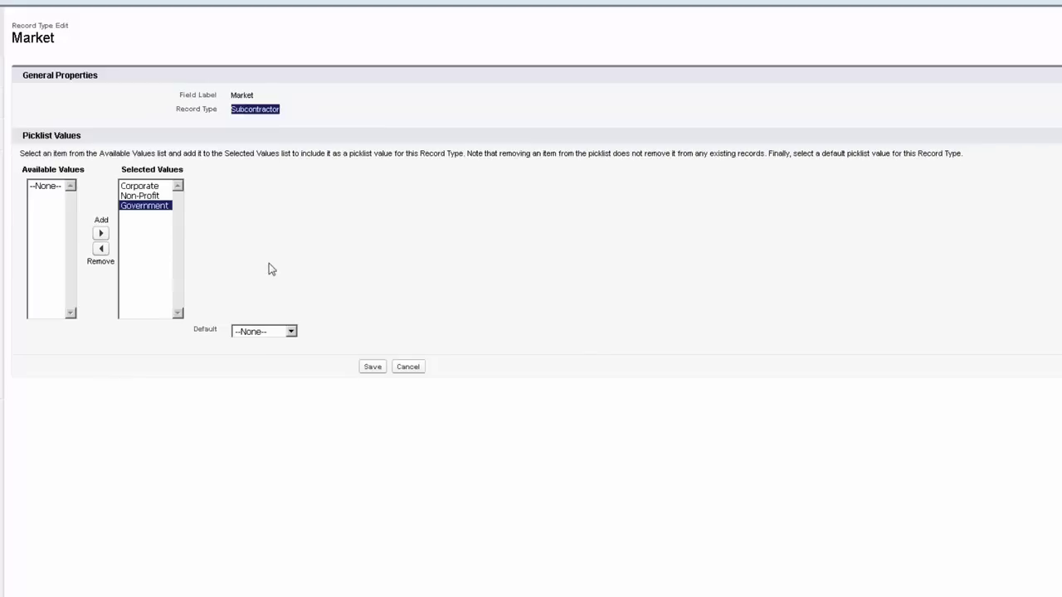
pyautogui.click(101, 249)
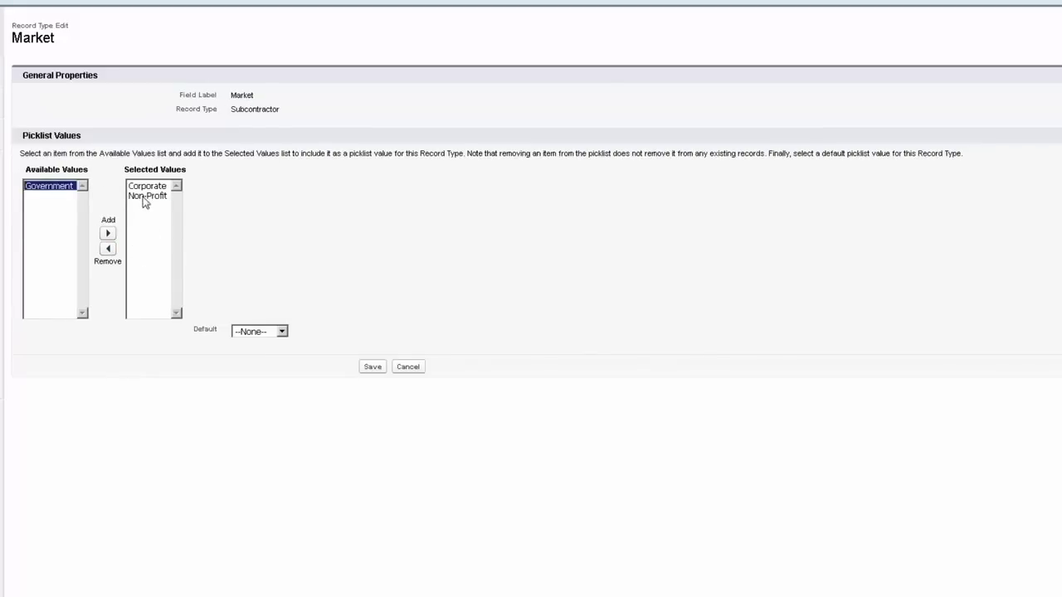
pyautogui.click(145, 196)
pyautogui.click(108, 249)
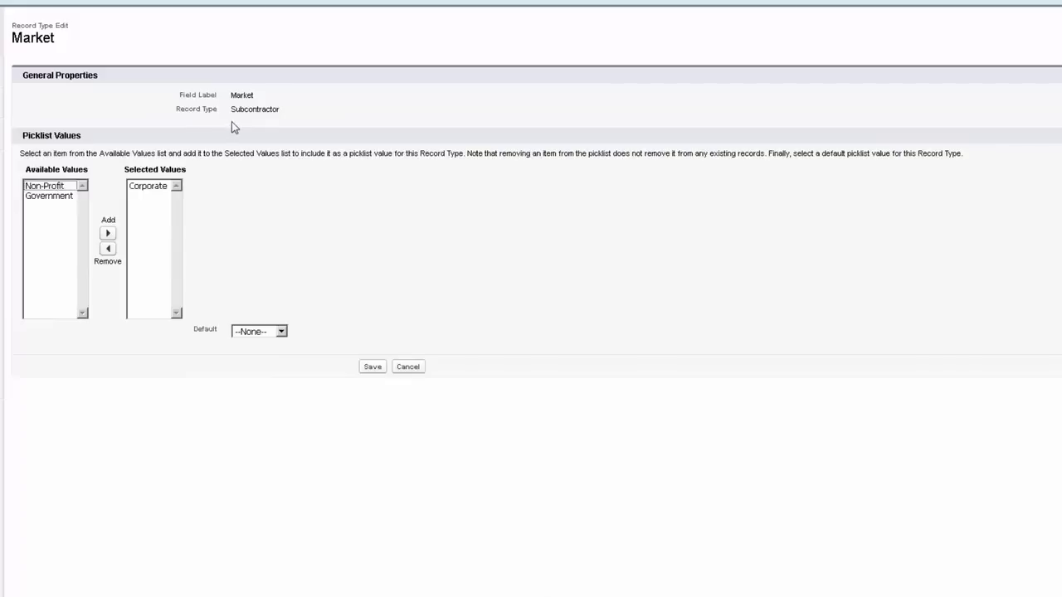
pyautogui.click(274, 332)
pyautogui.click(275, 355)
pyautogui.click(371, 368)
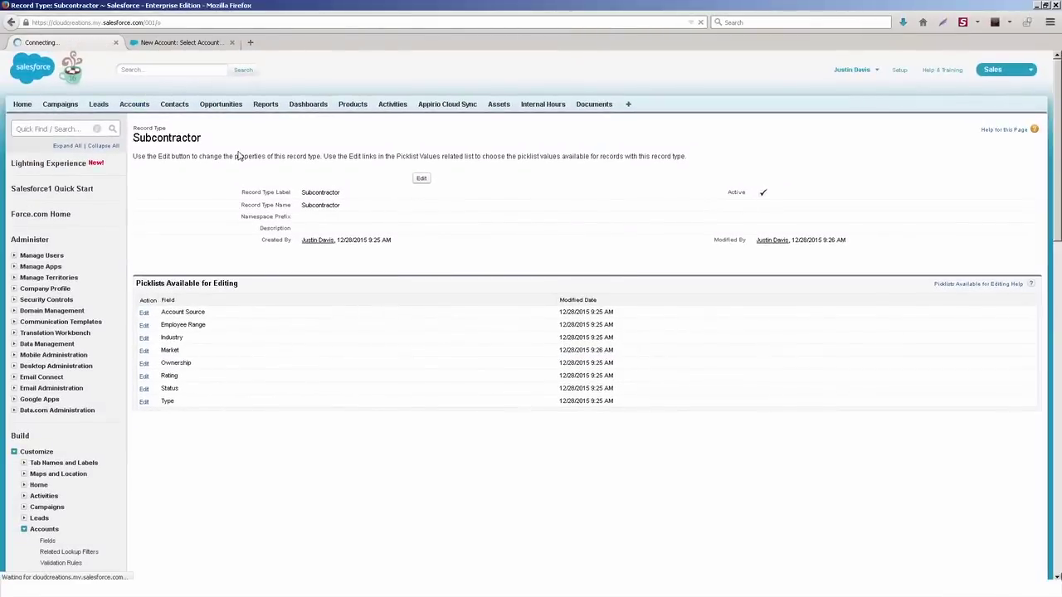
# Step: Open the Subcontractor new-account form, cancel it, and start another new account
pyautogui.click(419, 188)
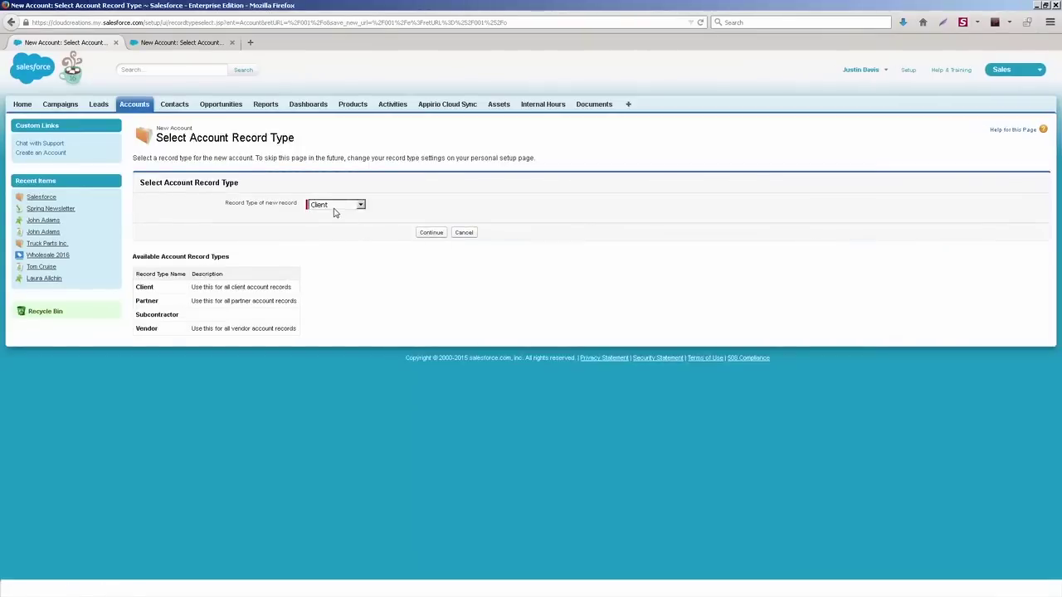
pyautogui.click(335, 206)
pyautogui.click(342, 232)
pyautogui.click(438, 234)
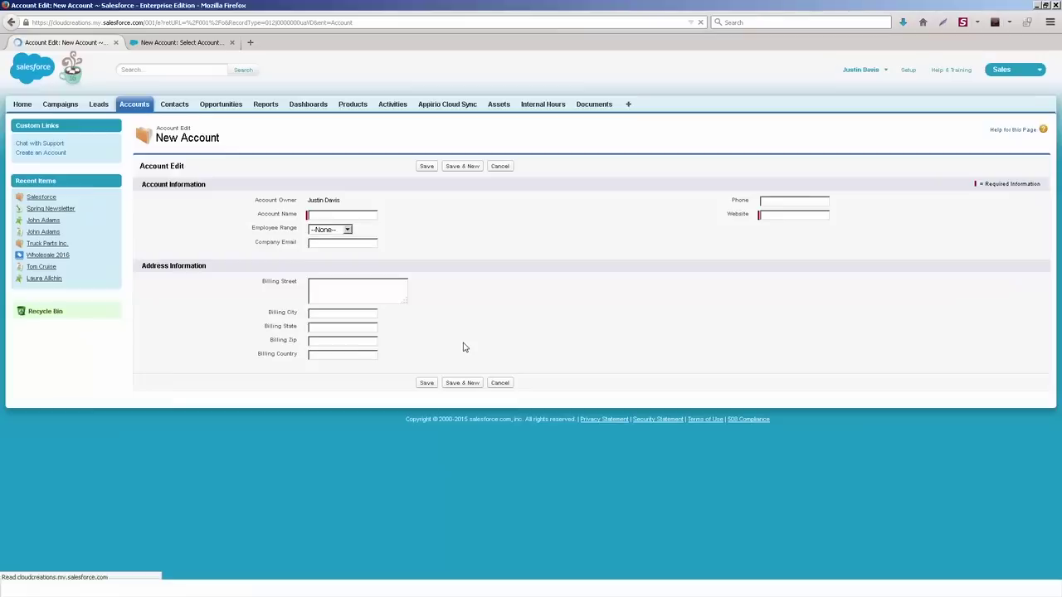
pyautogui.click(502, 167)
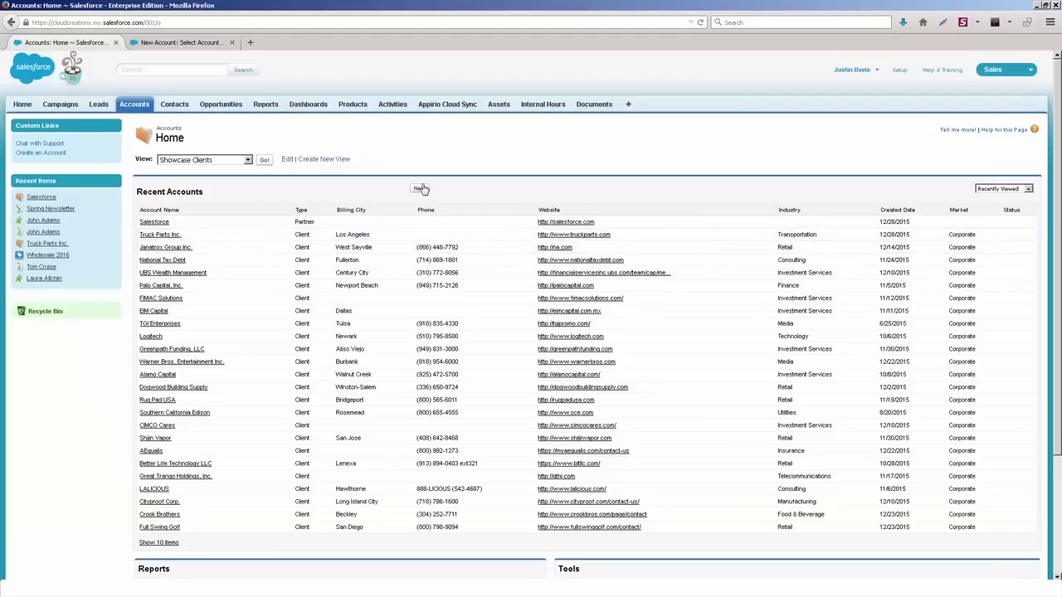
pyautogui.click(419, 188)
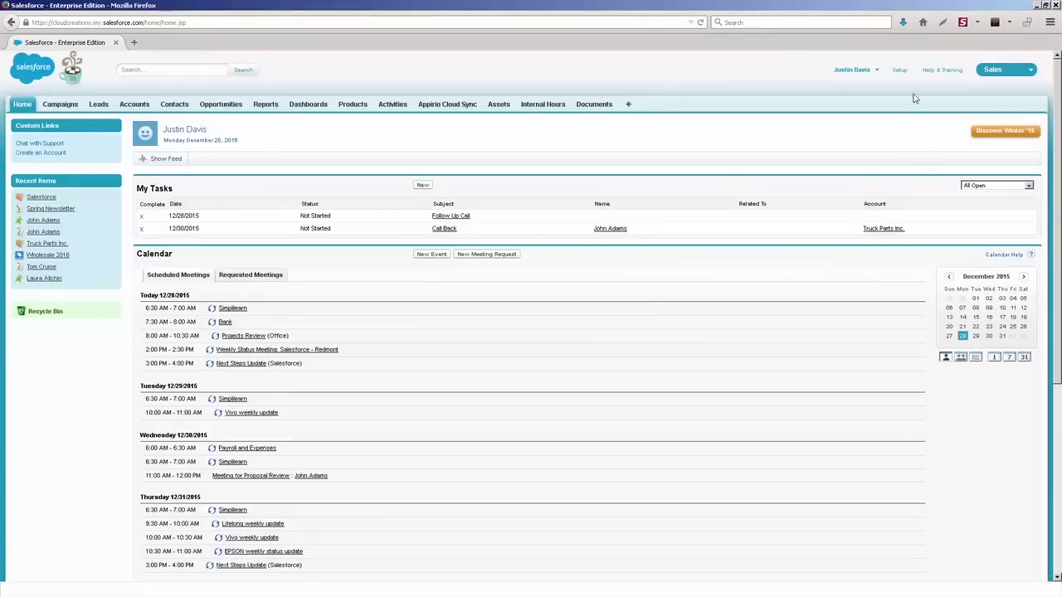
# Step: Start a new Text email template from Setup > Communication Templates > Email Templates
pyautogui.click(887, 73)
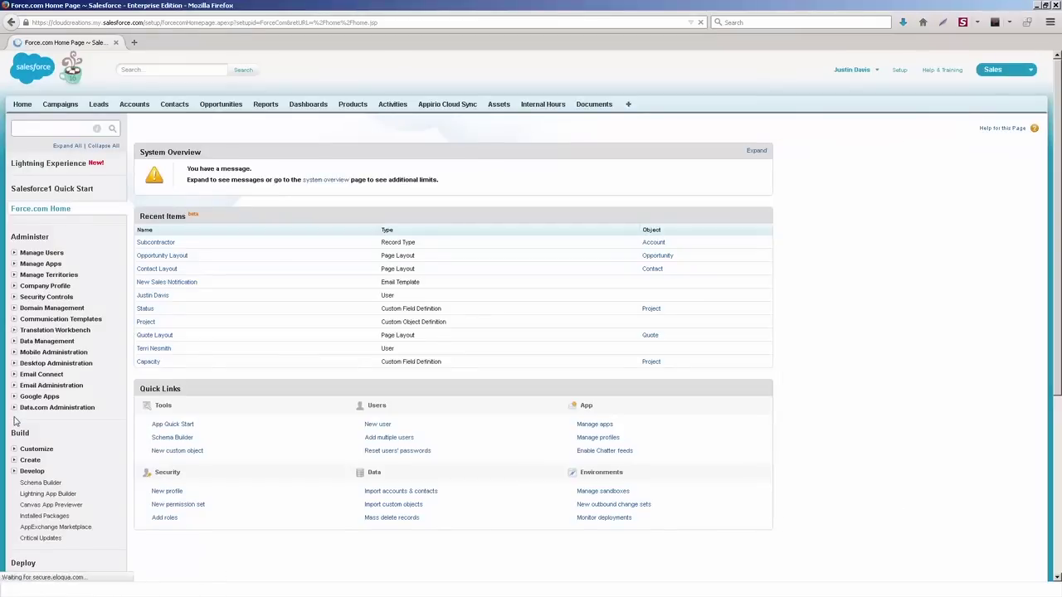
pyautogui.click(14, 320)
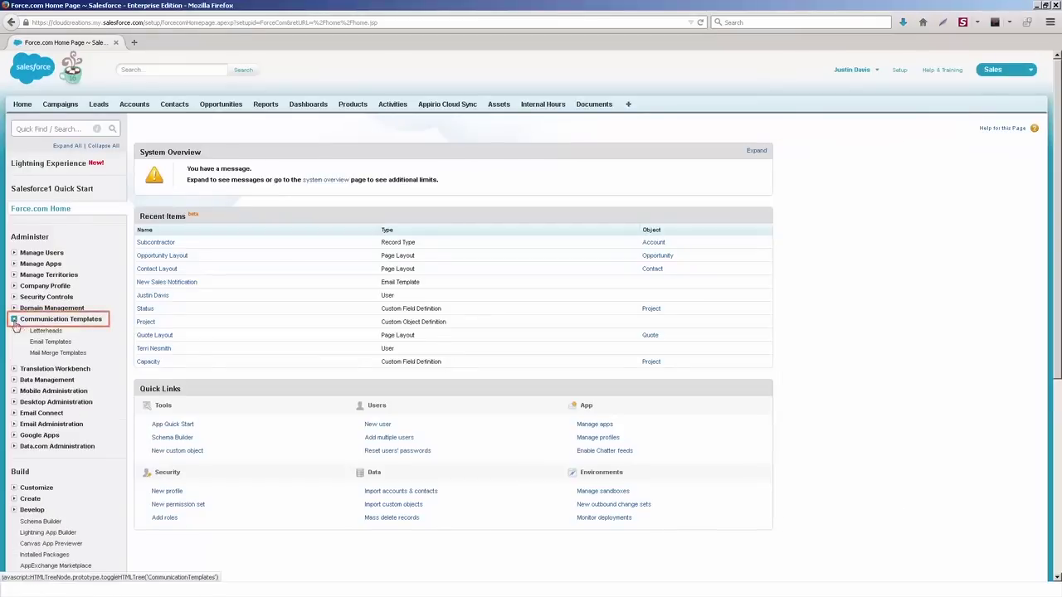
pyautogui.click(49, 342)
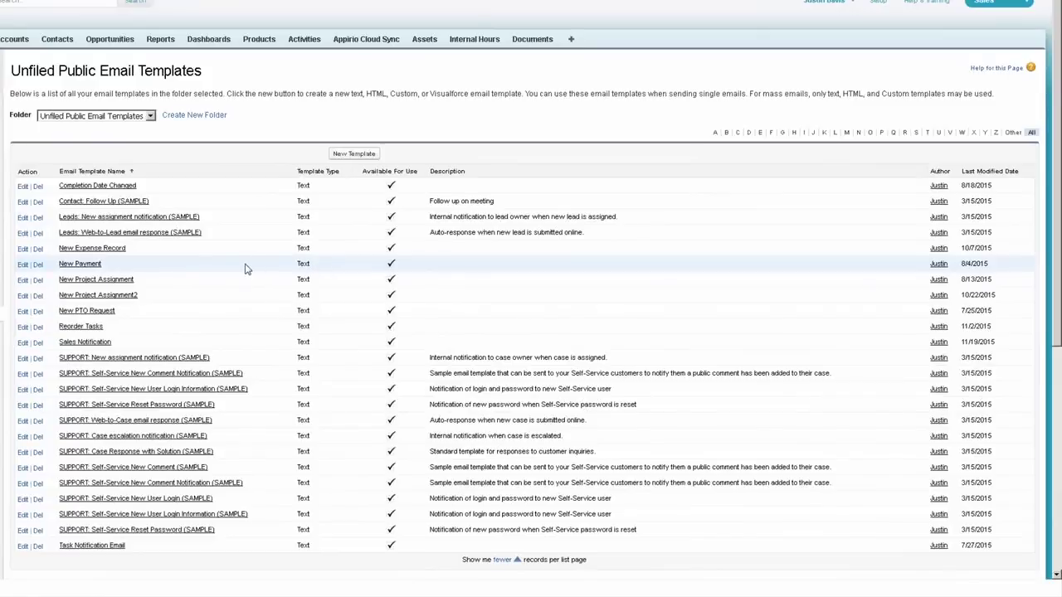
pyautogui.click(344, 158)
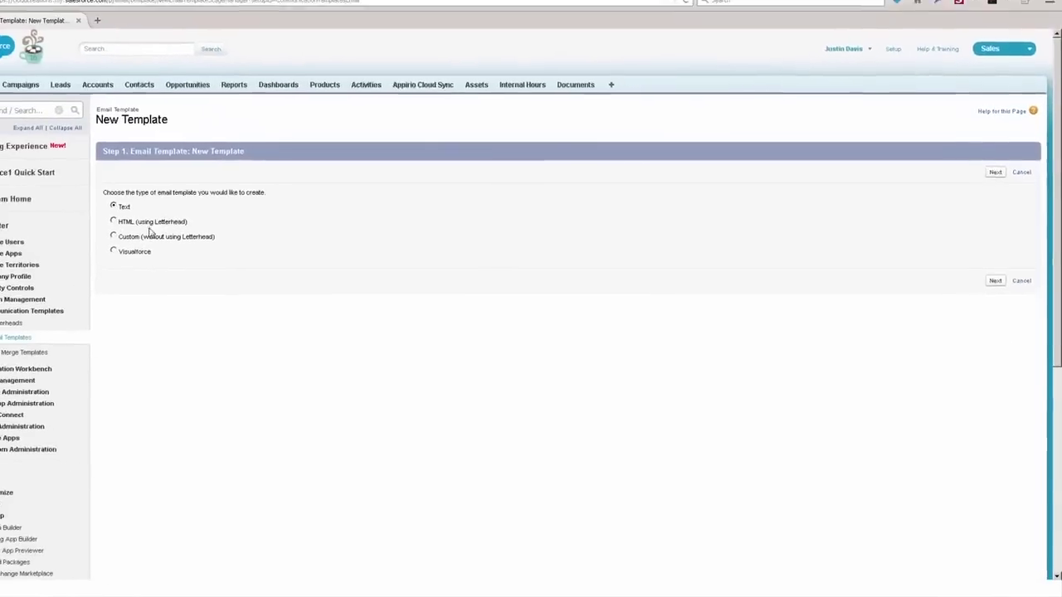
pyautogui.click(997, 172)
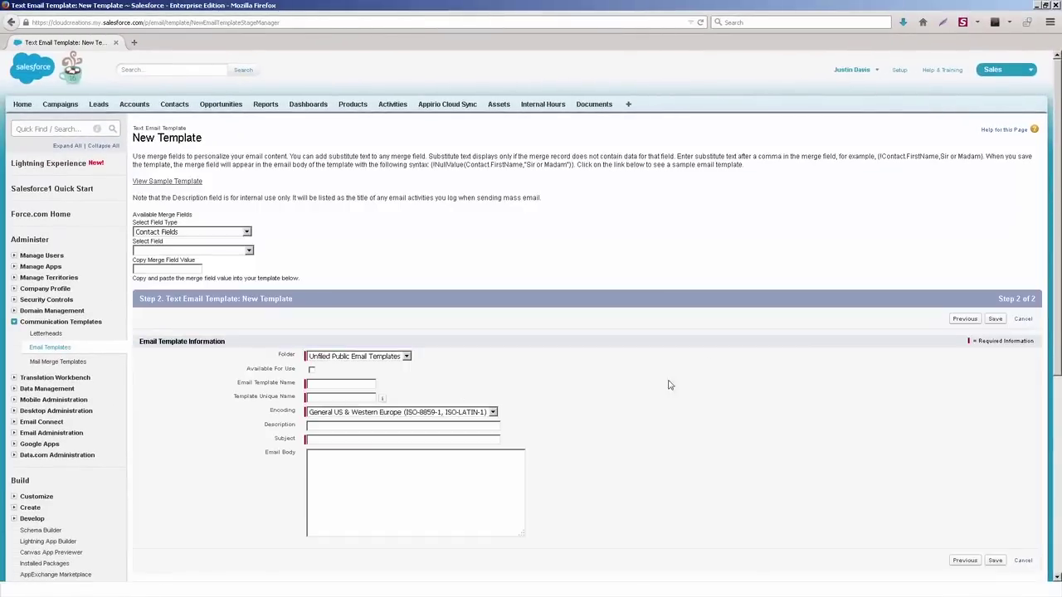
pyautogui.scroll(-3, 713, 357)
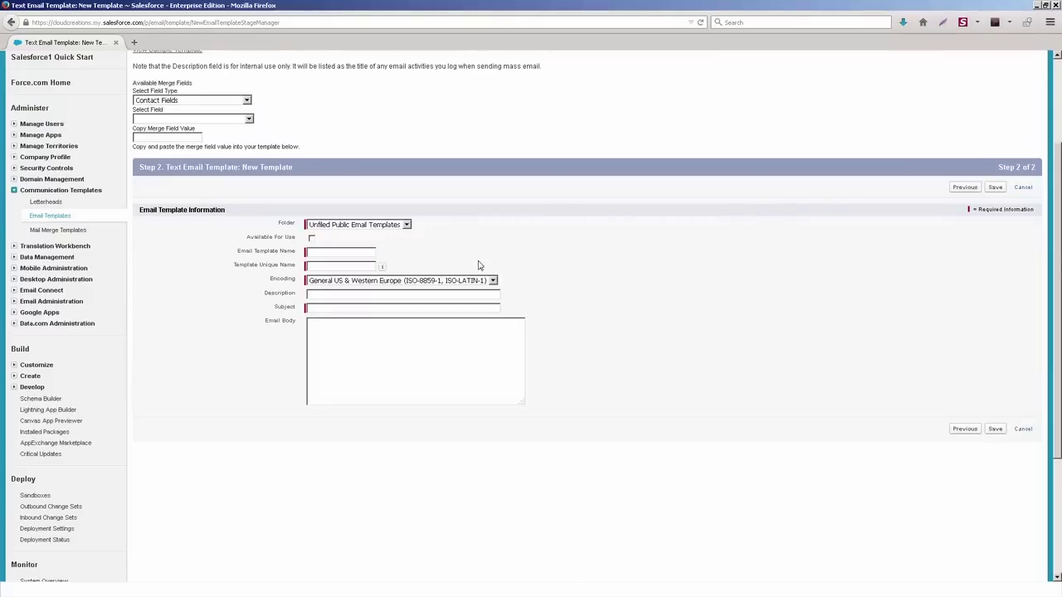
pyautogui.scroll(-3, 33, 322)
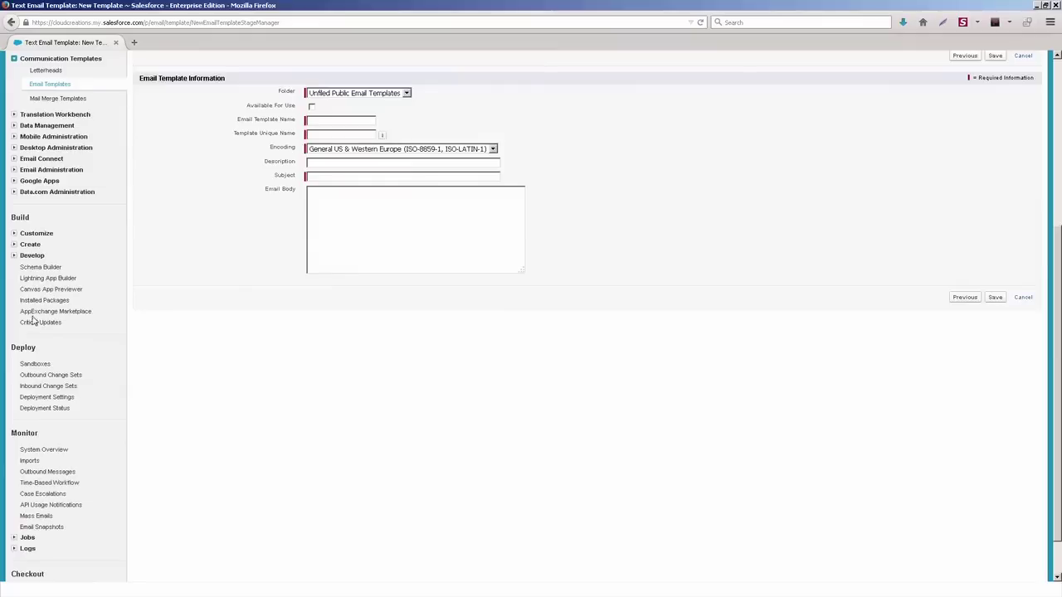
# Step: Expand Customize > Leads in the Setup sidebar
pyautogui.click(14, 235)
pyautogui.click(24, 300)
pyautogui.scroll(-3, 24, 306)
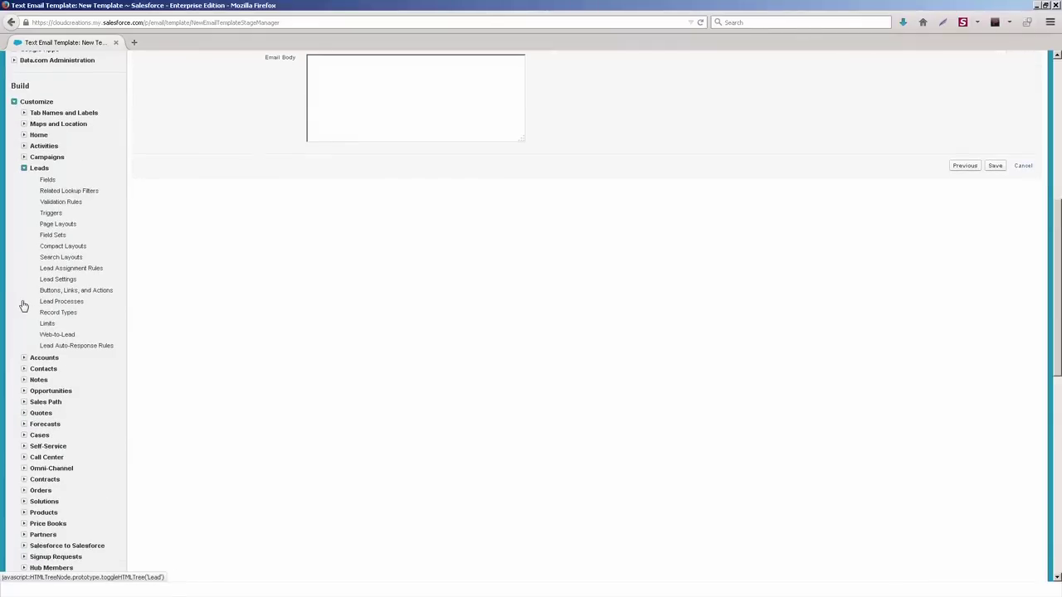
# Step: Review the Inbound Leads assignment rule and the two lead queues under Manage Users > Queues
pyautogui.click(52, 270)
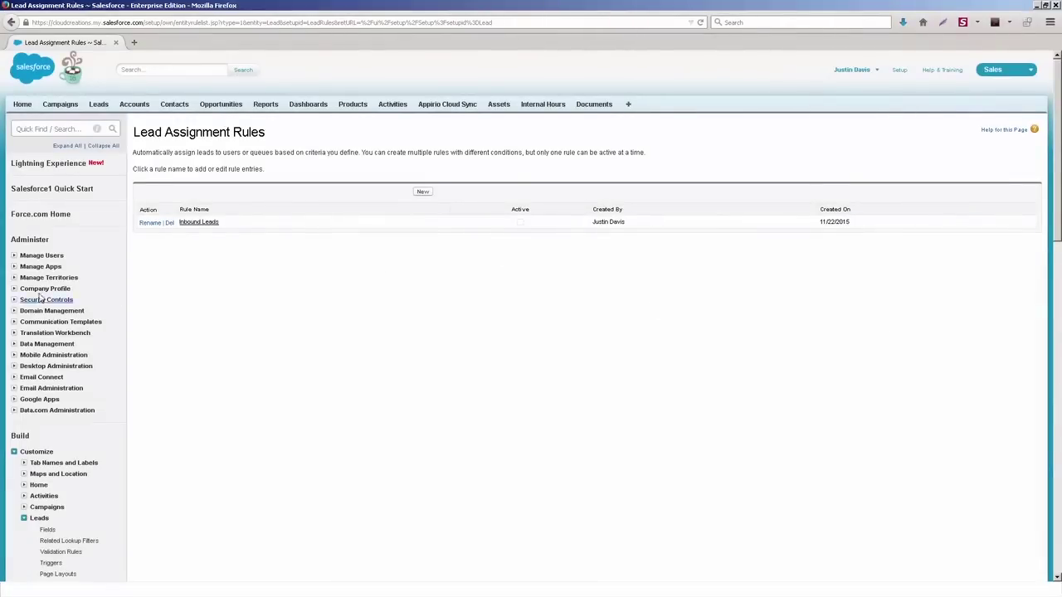
pyautogui.click(15, 256)
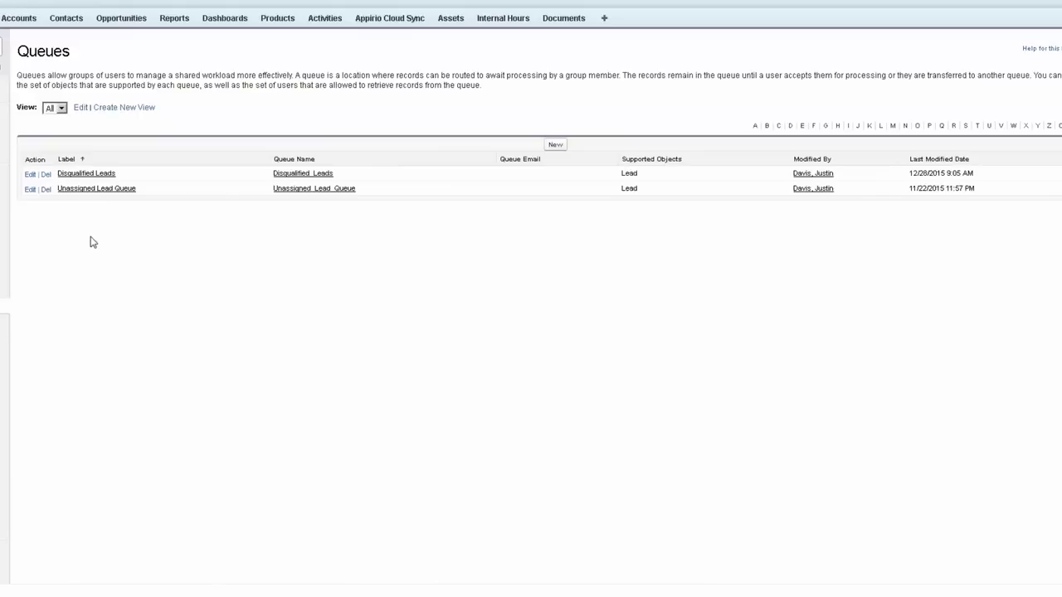
pyautogui.moveTo(99, 177); pyautogui.dragTo(99, 187)
pyautogui.moveTo(133, 220); pyautogui.dragTo(311, 267)
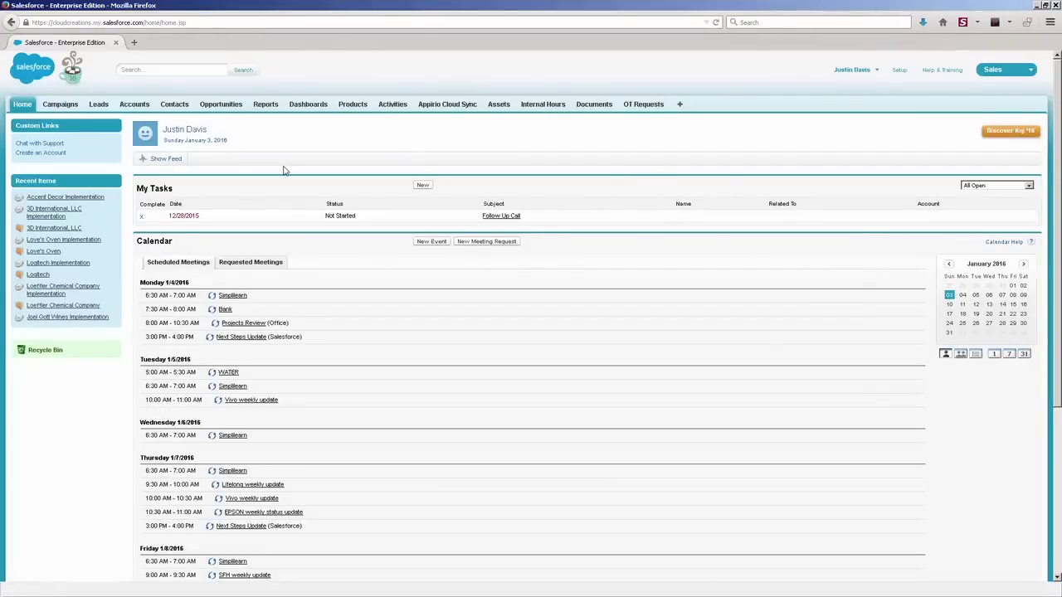
# Step: Open the Sales Forecast Report from the Reports list, showing $194,831.00 across 24 open opportunities
pyautogui.click(266, 104)
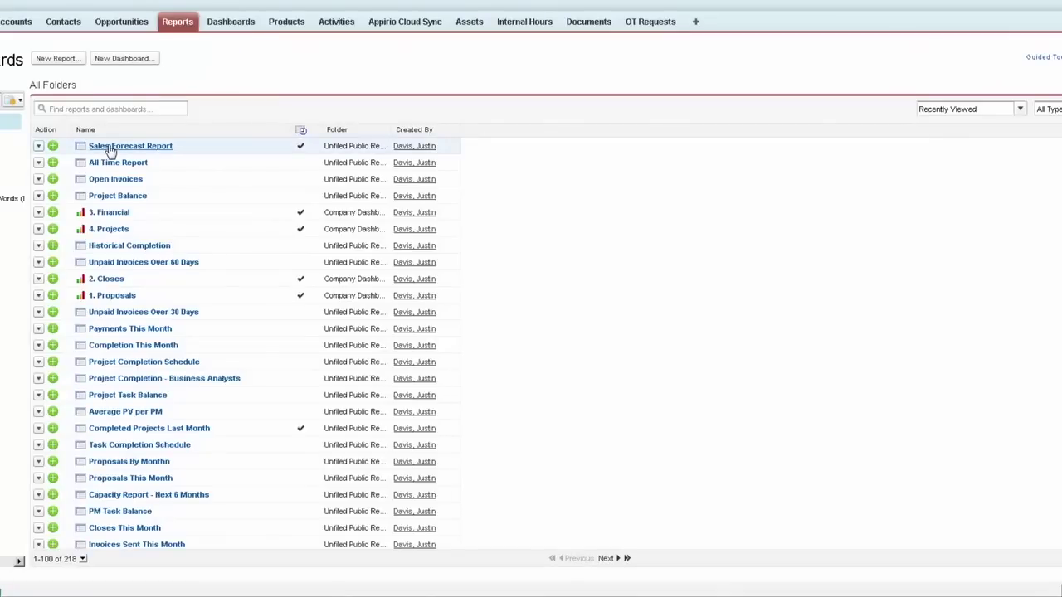
pyautogui.click(110, 148)
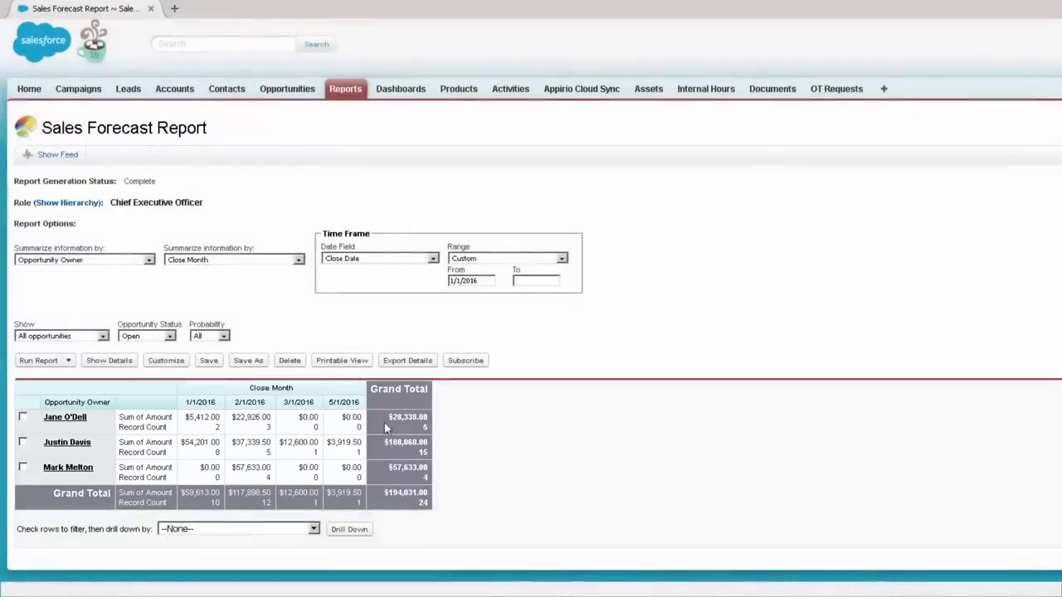
pyautogui.click(68, 361)
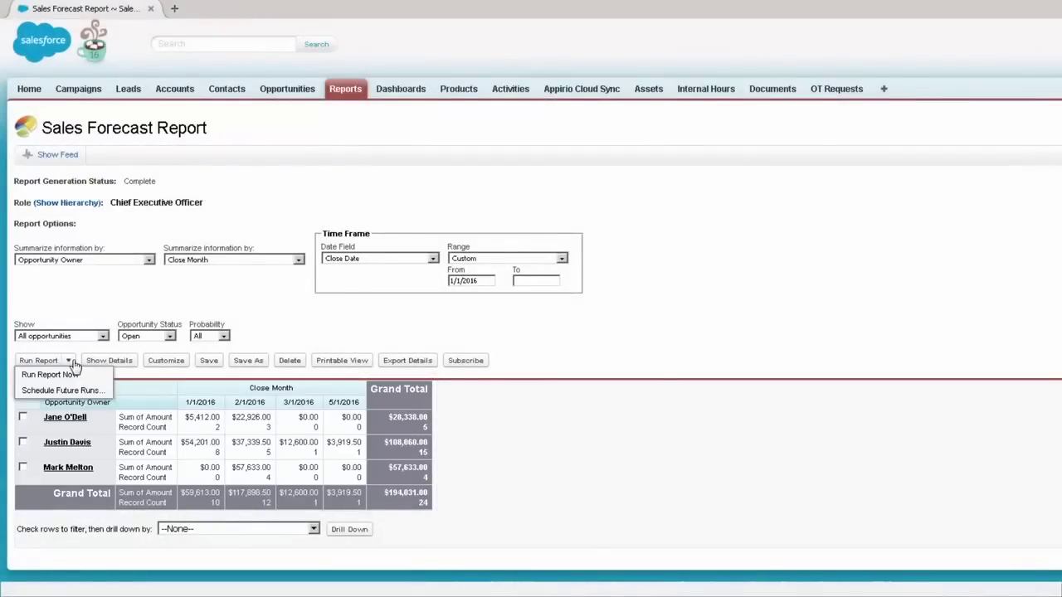
pyautogui.click(71, 391)
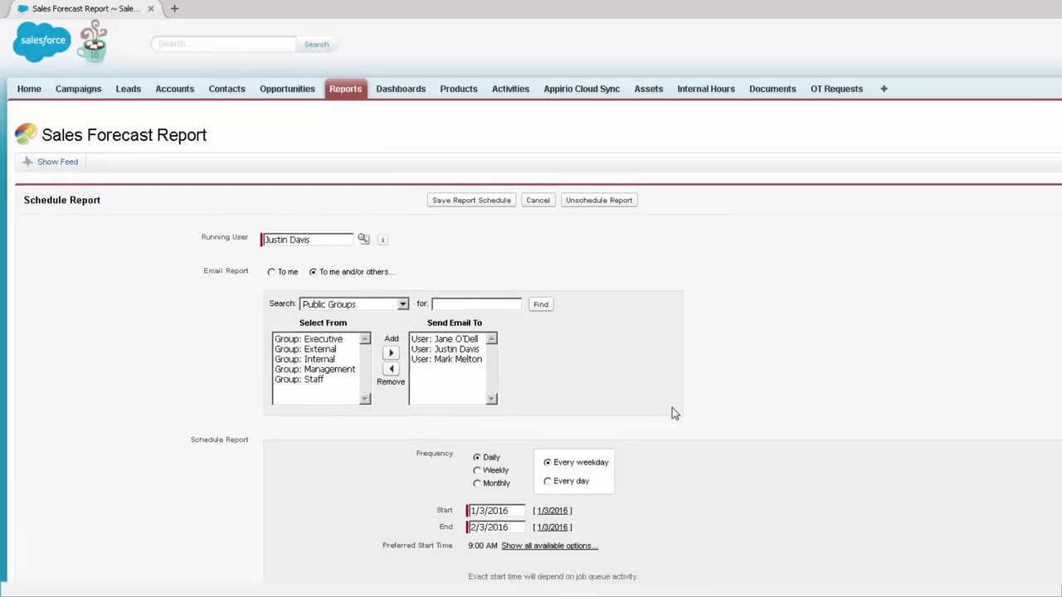
pyautogui.scroll(-1, 673, 407)
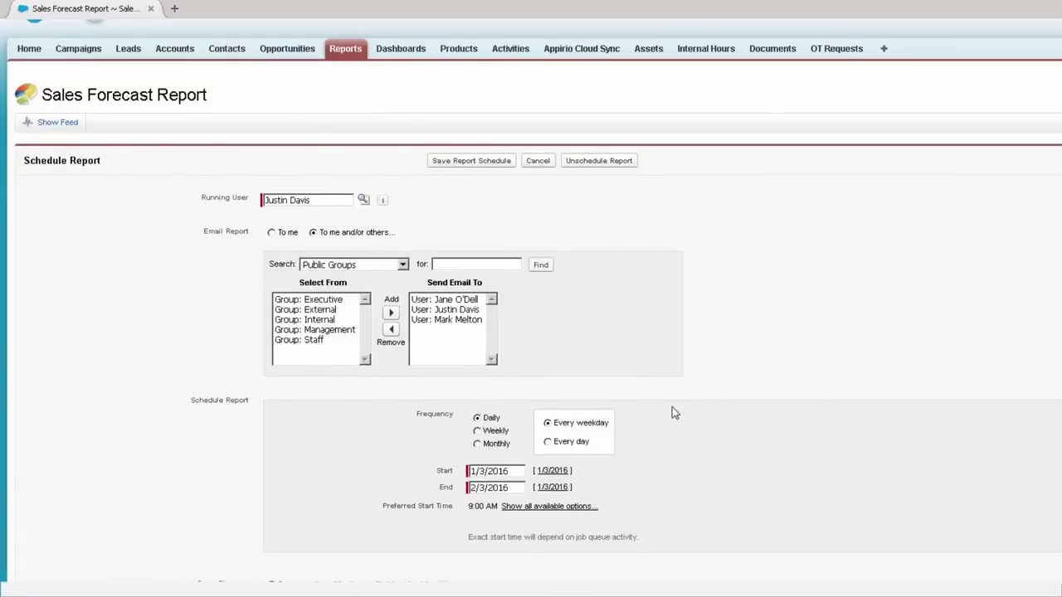
pyautogui.click(466, 302)
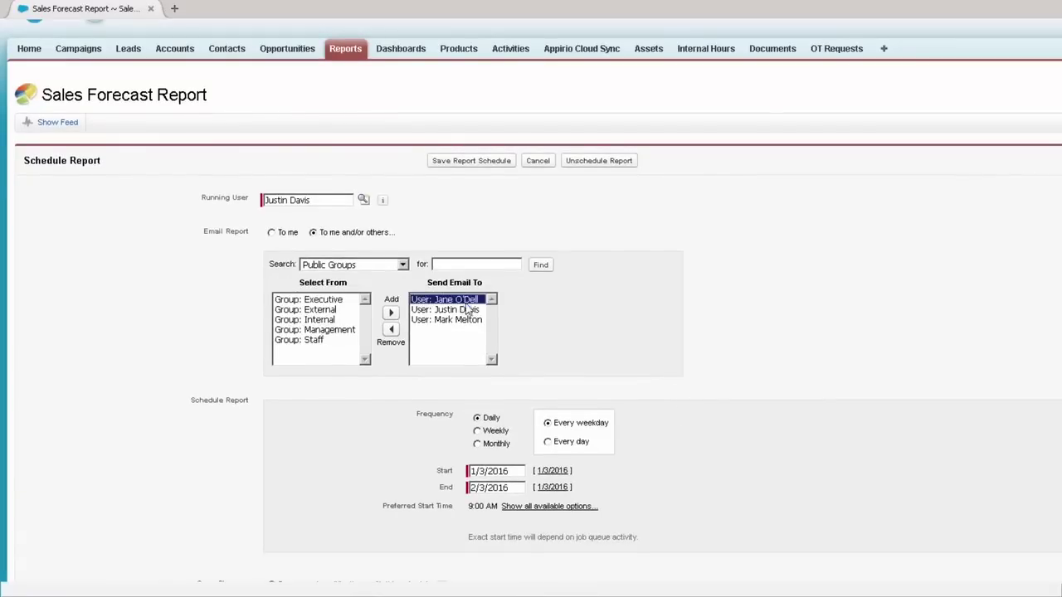
pyautogui.click(469, 320)
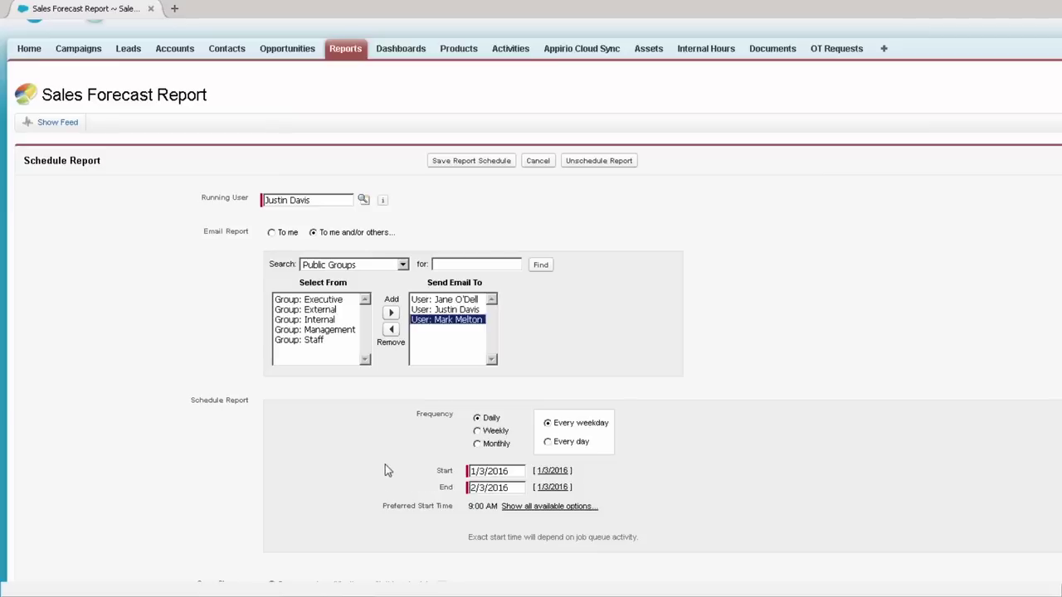
pyautogui.click(537, 163)
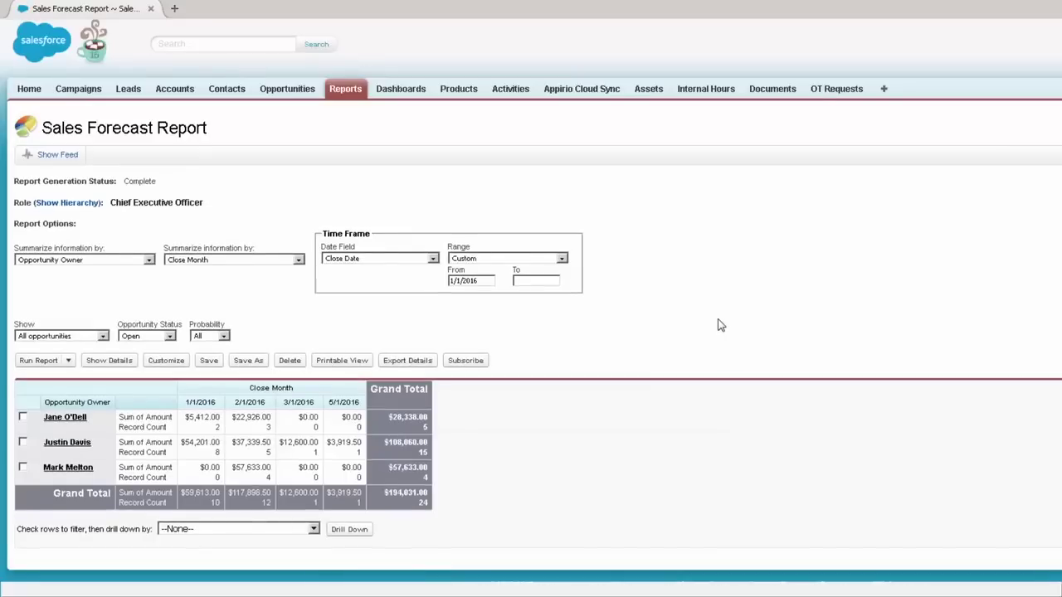